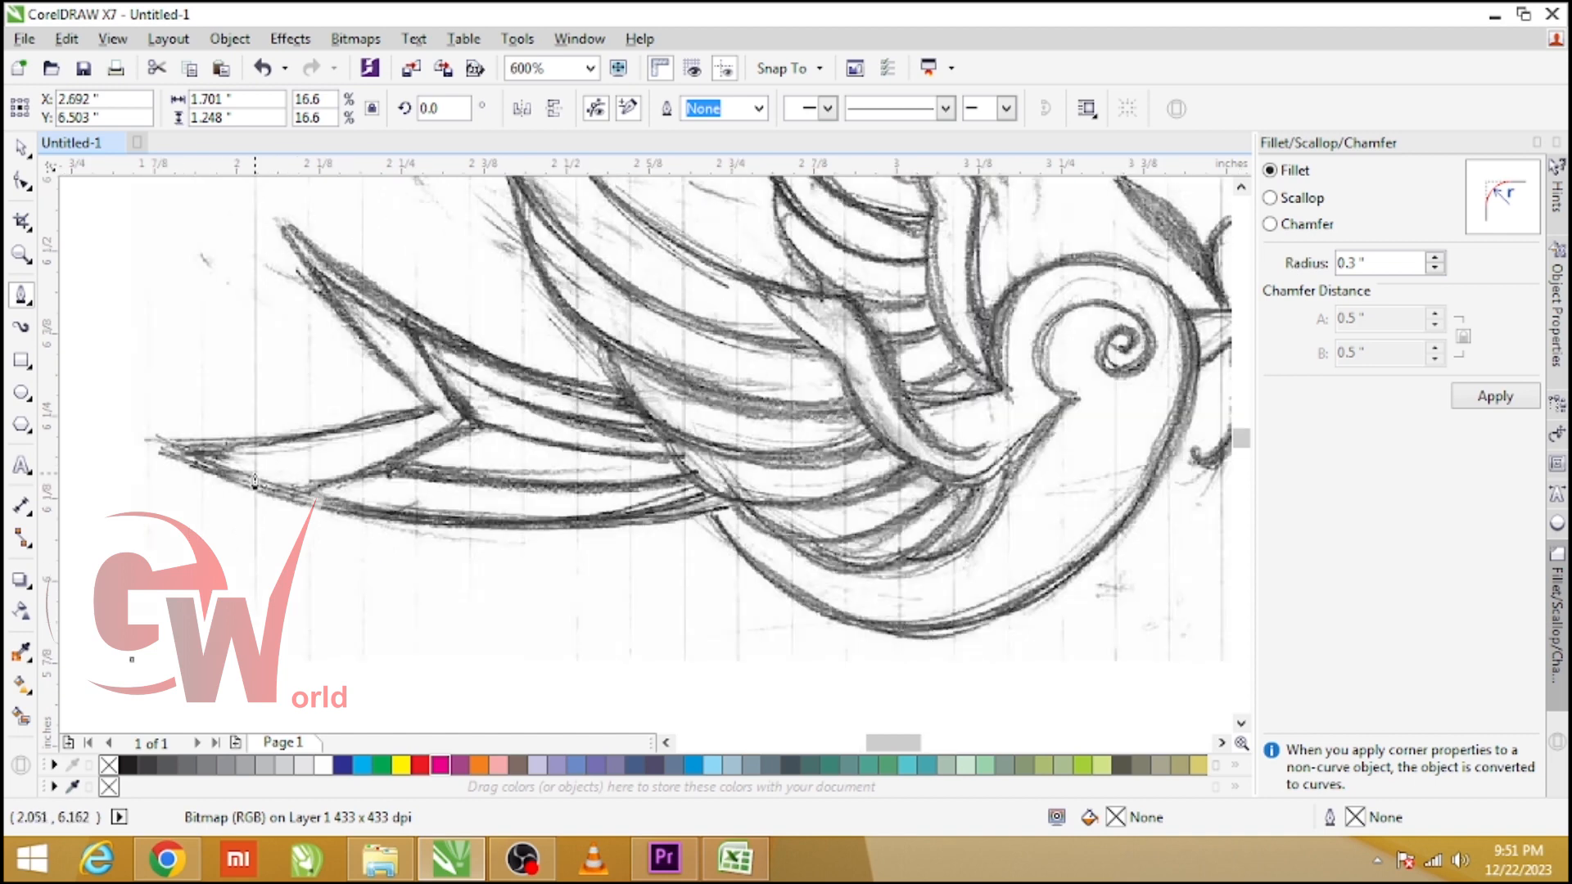
- Trace the outline of the bird's forked tail with the Pen tool, following the sketch around both tail points
{"action": "left_click", "coordinate": [127, 446]}
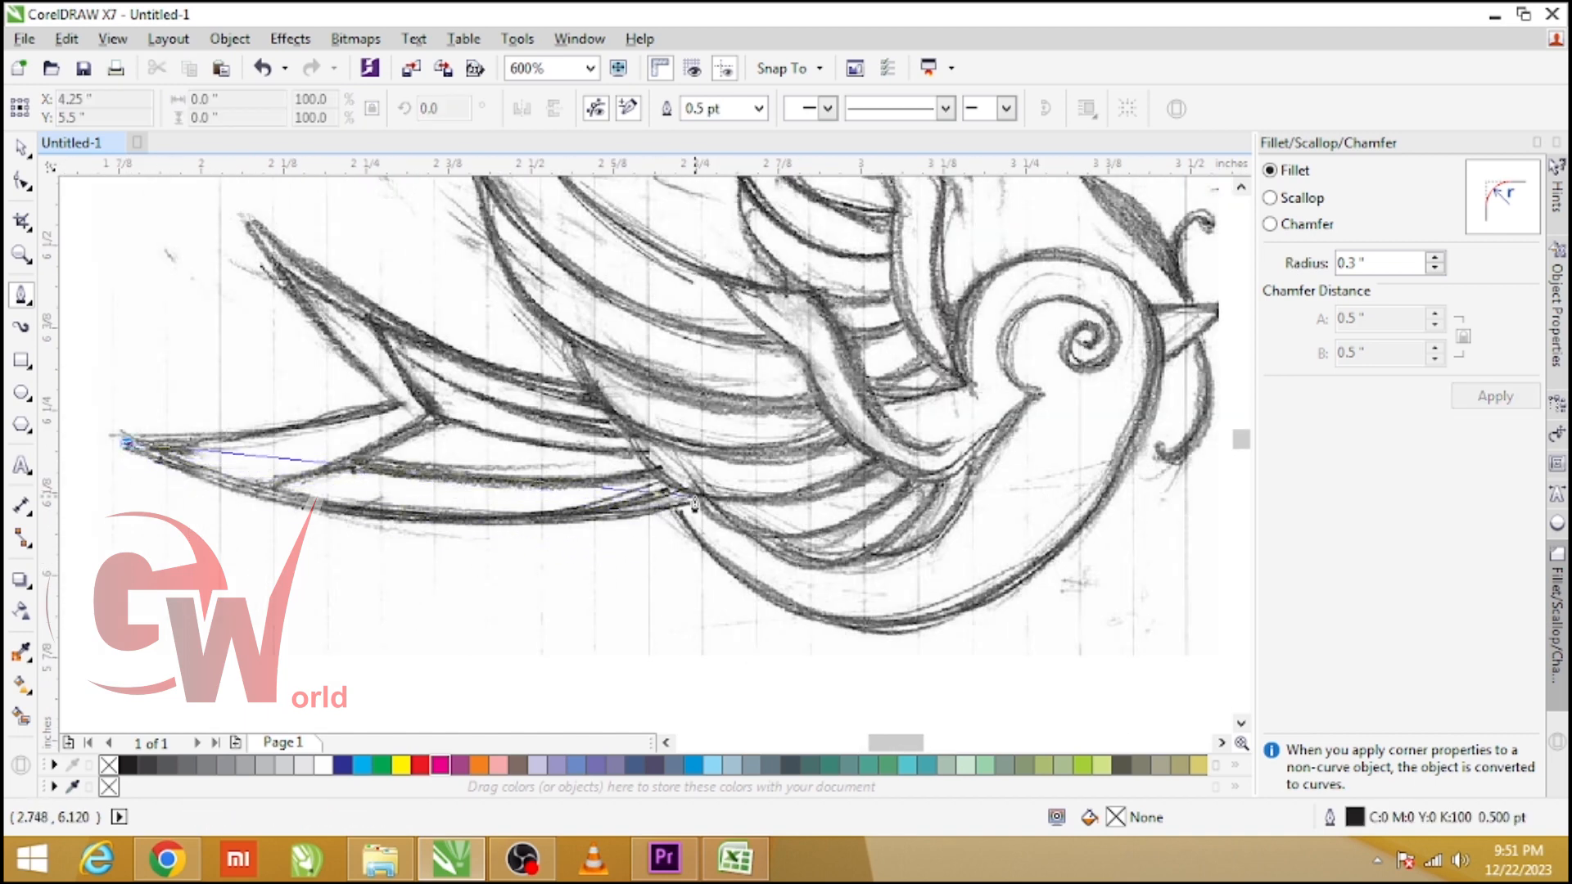
{"action": "left_click_drag", "start_coordinate": [697, 494], "coordinate": [1059, 419]}
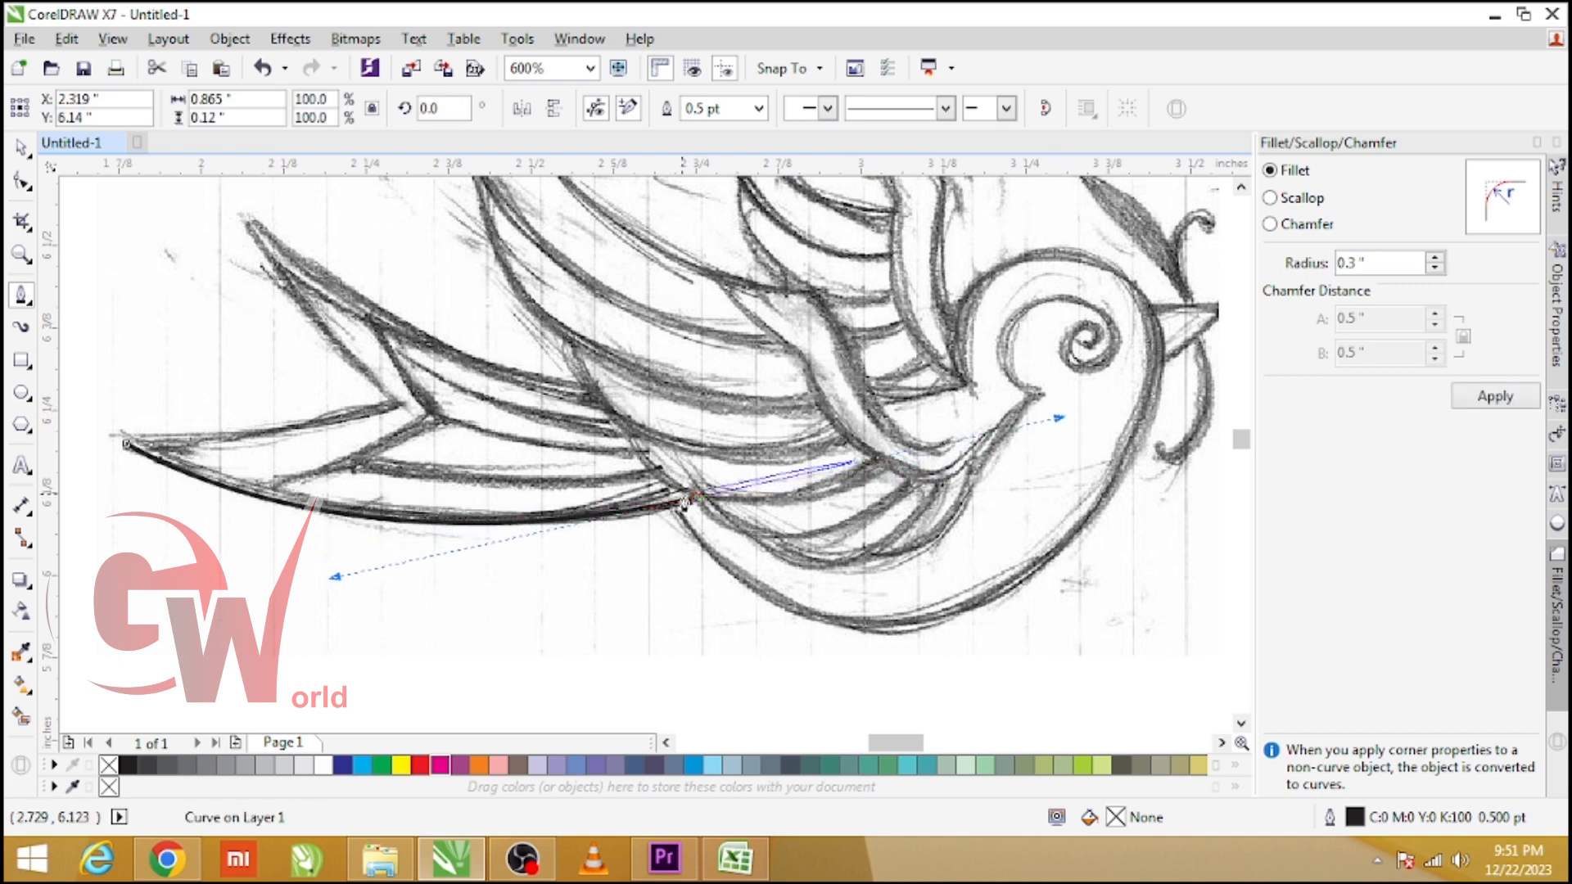
{"action": "left_click", "coordinate": [618, 381]}
{"action": "left_click", "coordinate": [590, 385]}
{"action": "left_click_drag", "start_coordinate": [248, 218], "coordinate": [75, 212]}
{"action": "left_click_drag", "start_coordinate": [392, 553], "coordinate": [400, 581]}
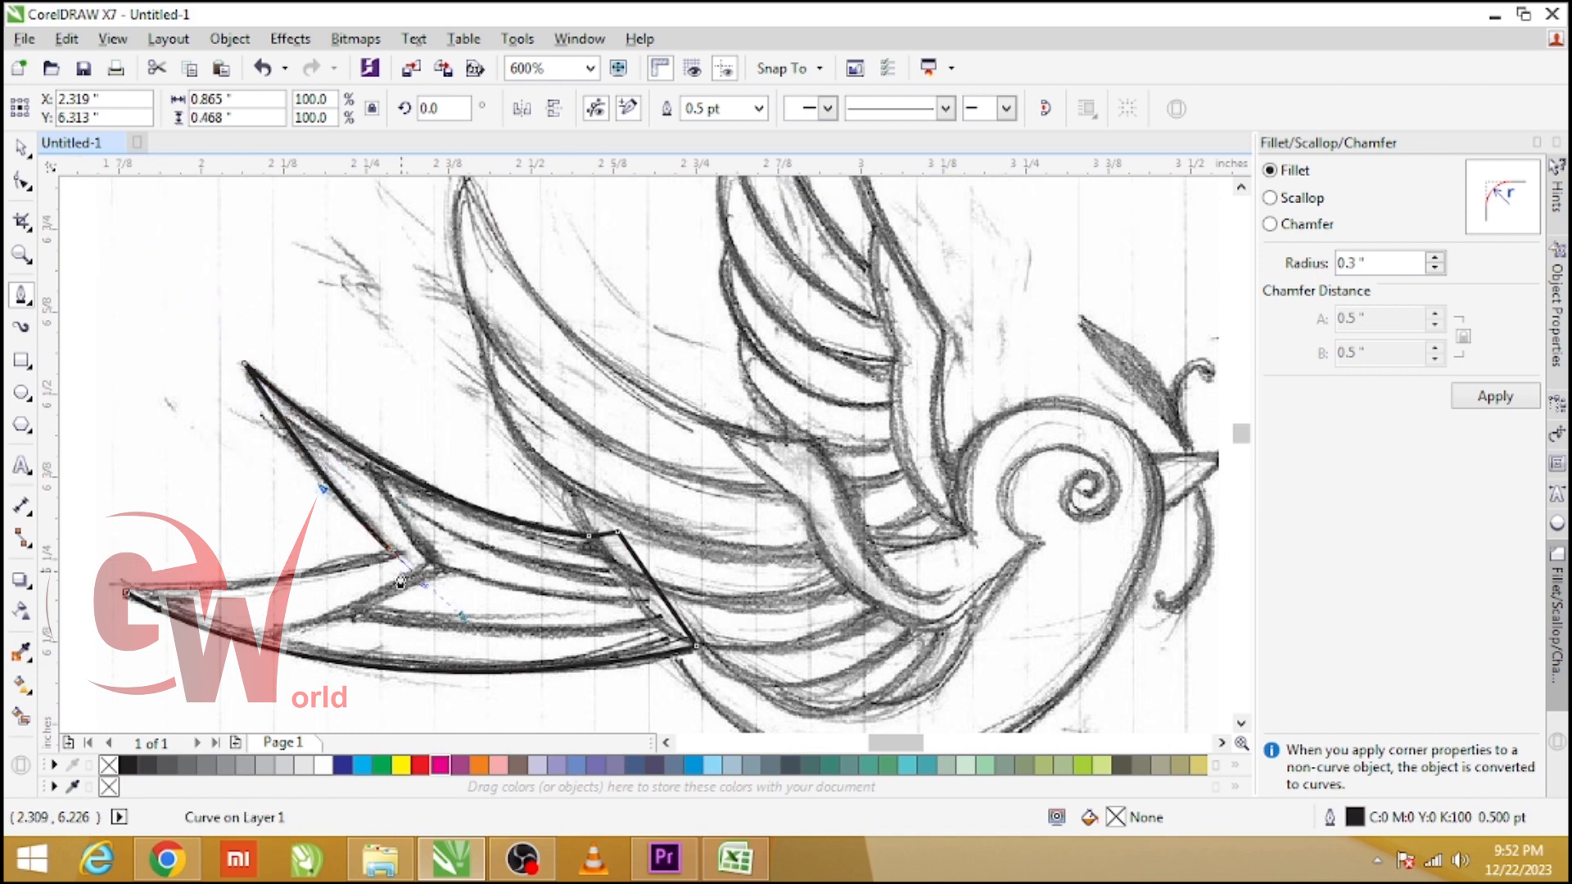
- Colour the tail outline red and make red the default outline colour for new graphic objects
{"action": "key", "text": "space"}
{"action": "scroll", "coordinate": [420, 470], "scroll_direction": "down", "scroll_amount": 2}
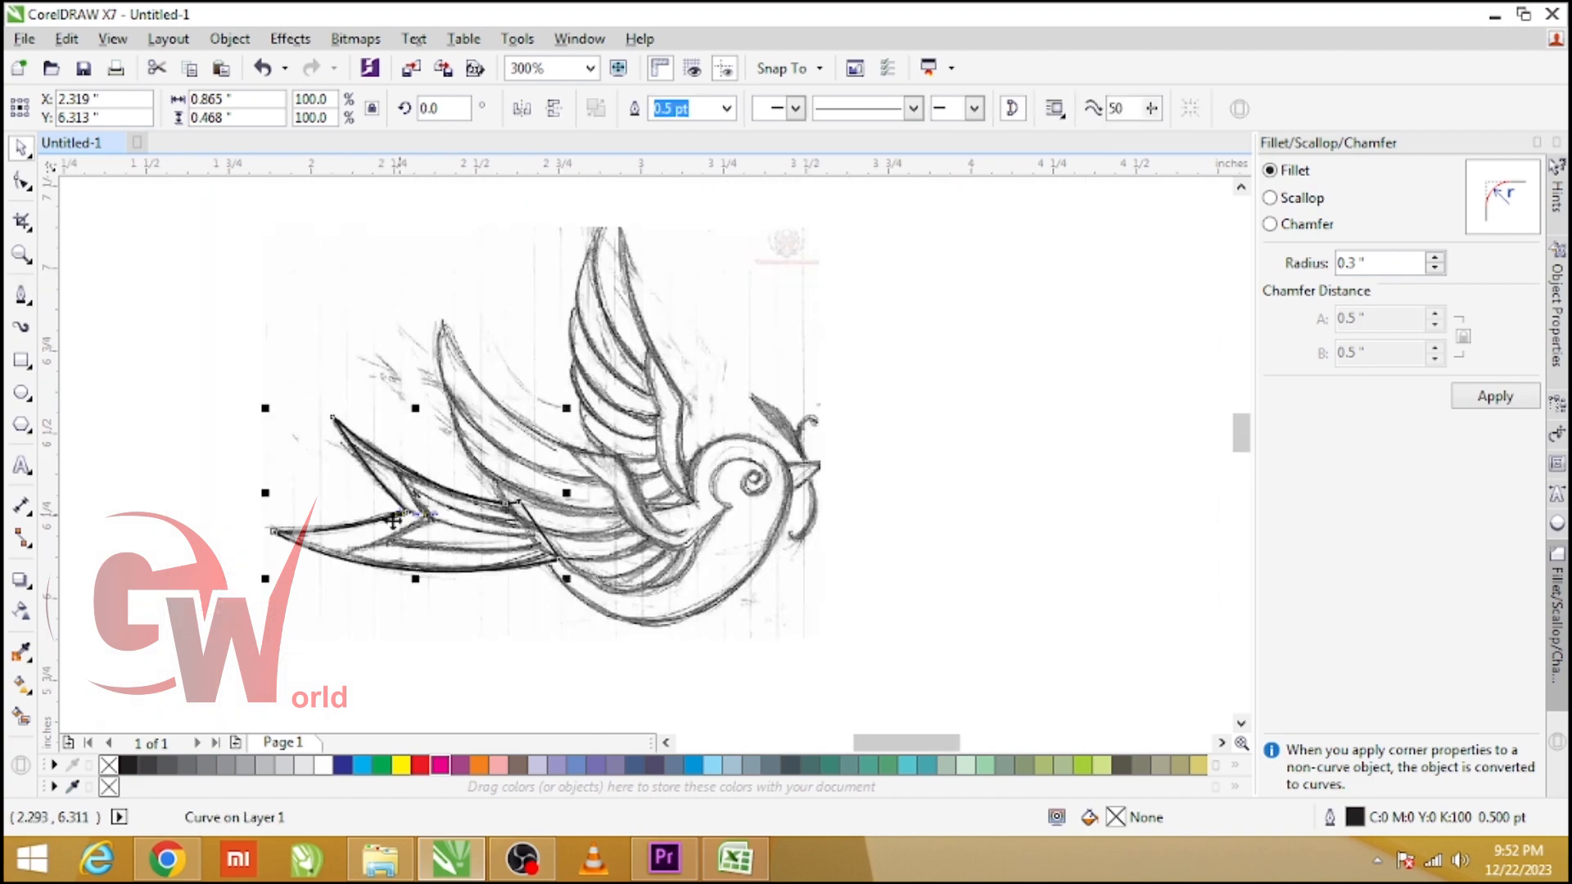
{"action": "right_click", "coordinate": [421, 765]}
{"action": "left_click", "coordinate": [437, 686]}
{"action": "scroll", "coordinate": [423, 731], "scroll_direction": "down", "scroll_amount": 1}
{"action": "right_click", "coordinate": [423, 764]}
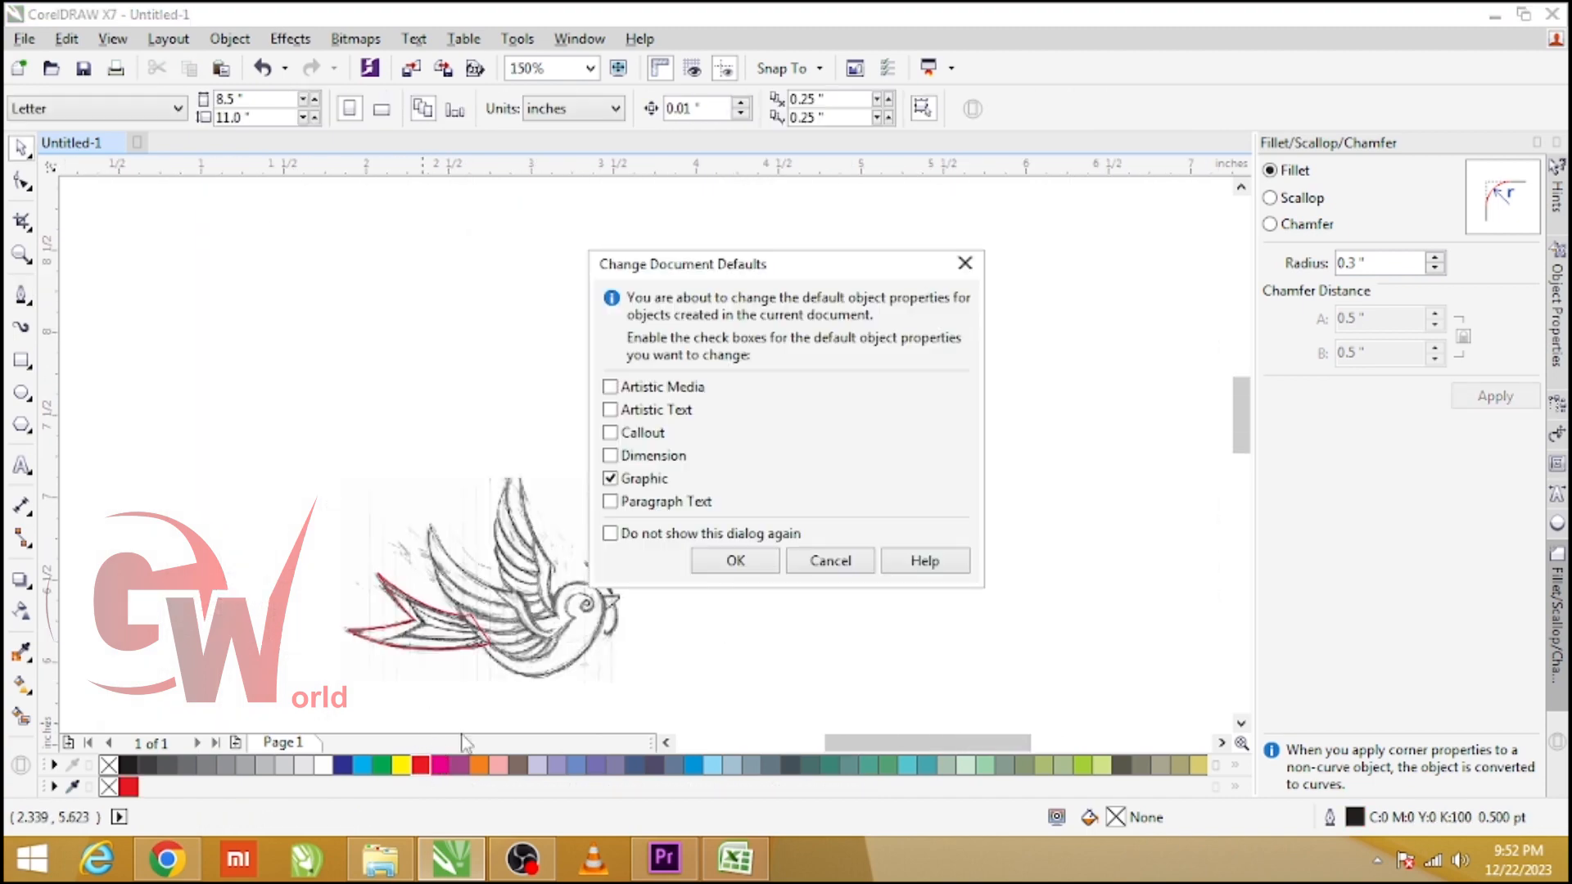
{"action": "left_click", "coordinate": [720, 574]}
- Start the body outline with the Pen tool, tracing from the neck over the head and down the breast
{"action": "scroll", "coordinate": [506, 430], "scroll_direction": "up", "scroll_amount": 2}
{"action": "scroll", "coordinate": [561, 533], "scroll_direction": "down", "scroll_amount": 1}
{"action": "scroll", "coordinate": [588, 538], "scroll_direction": "up", "scroll_amount": 1}
{"action": "key", "text": "space"}
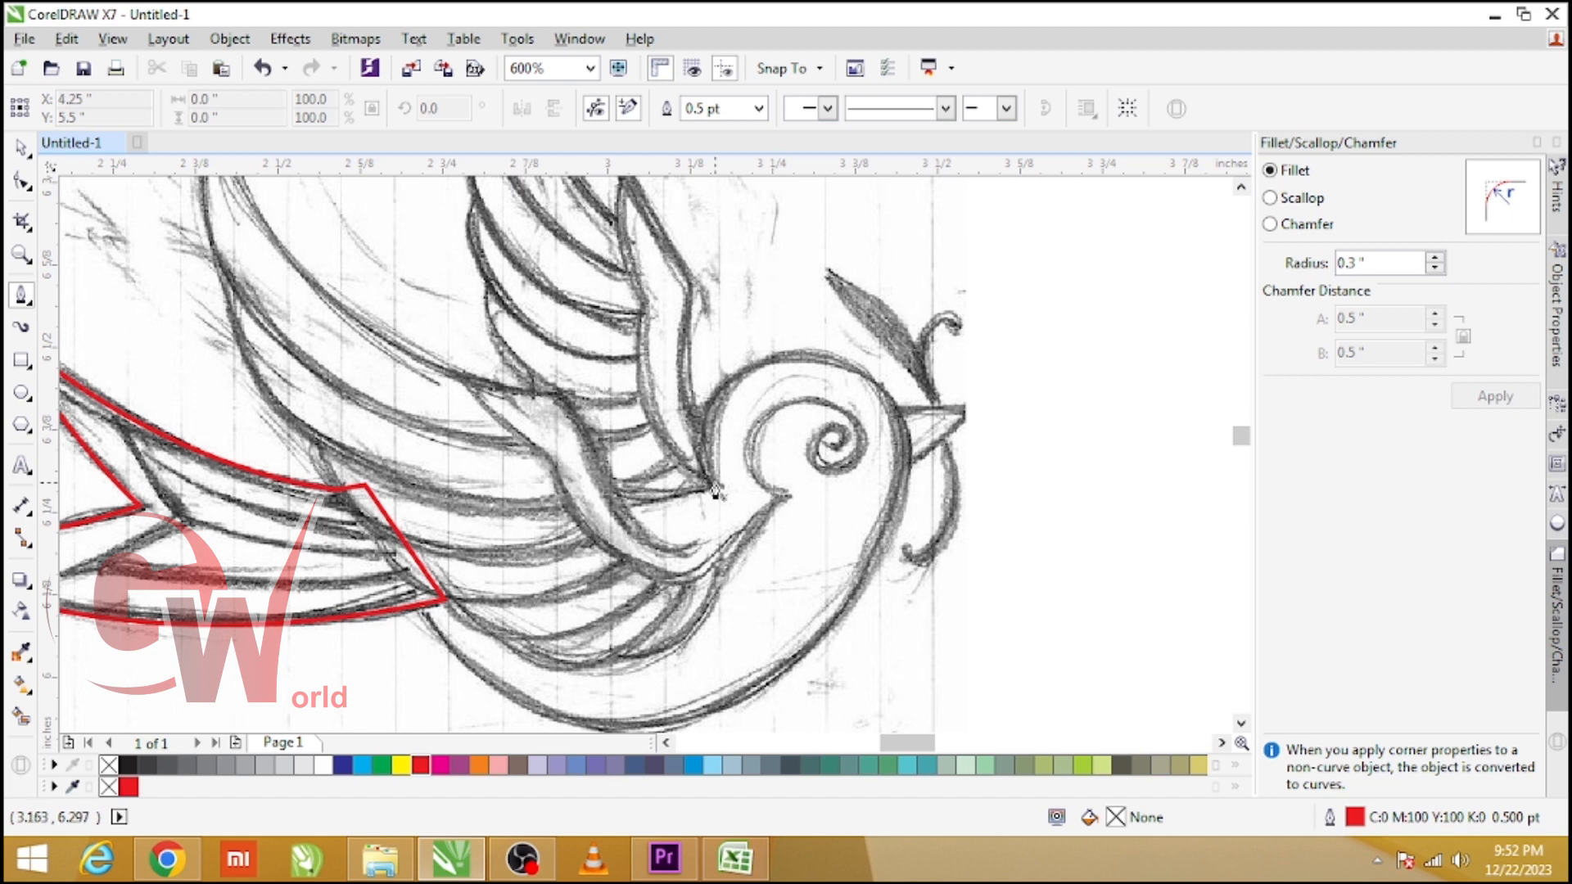
{"action": "left_click_drag", "start_coordinate": [730, 382], "coordinate": [791, 337]}
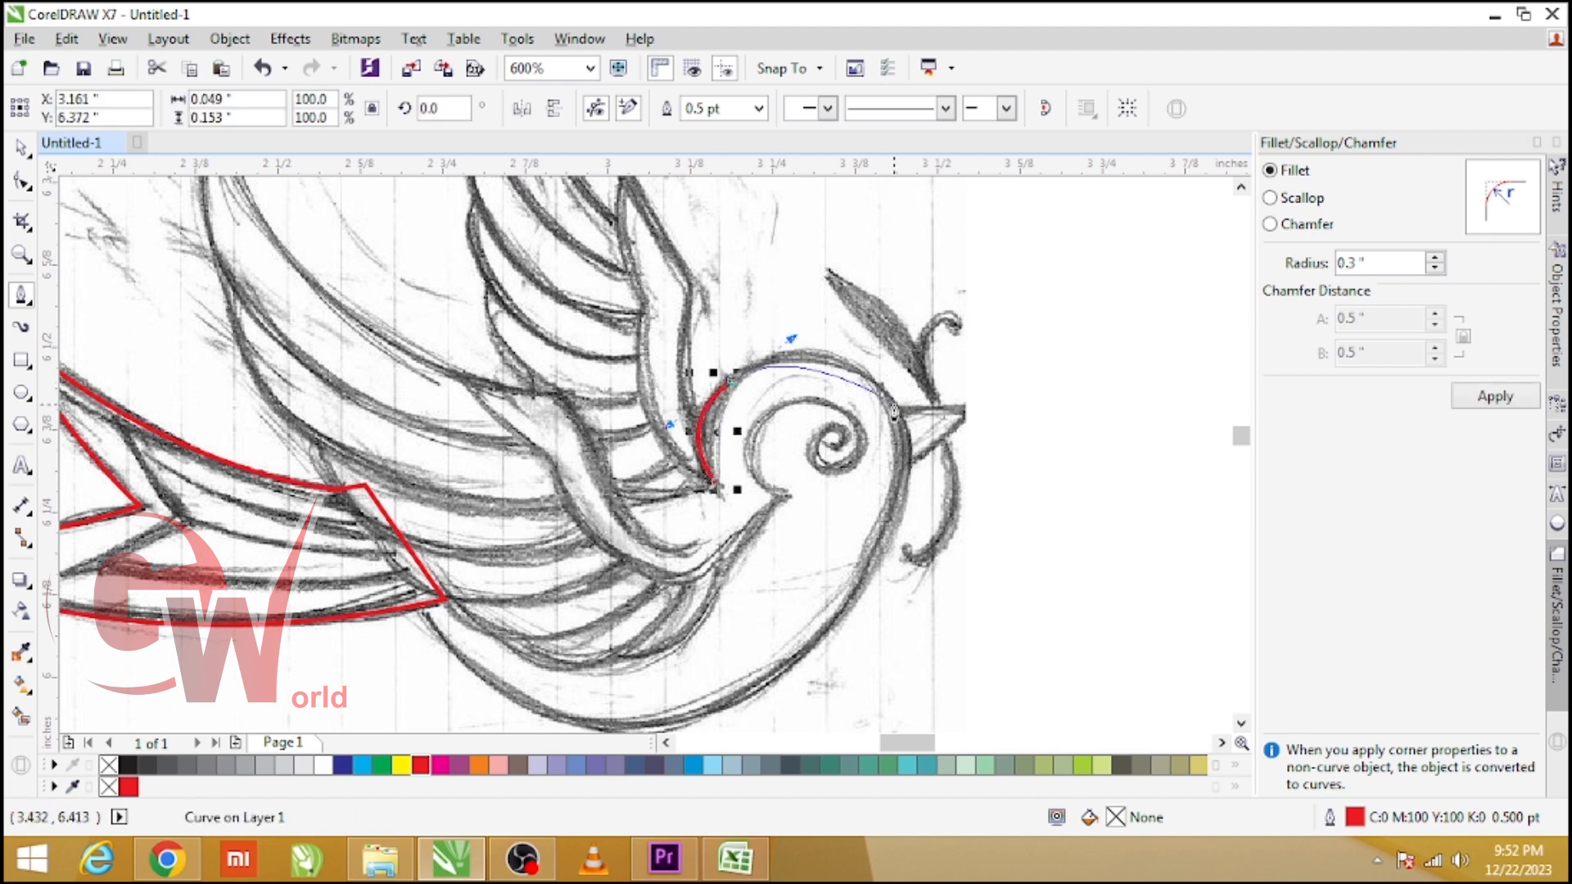
{"action": "left_click_drag", "start_coordinate": [894, 404], "coordinate": [925, 454]}
{"action": "left_click_drag", "start_coordinate": [821, 638], "coordinate": [758, 686]}
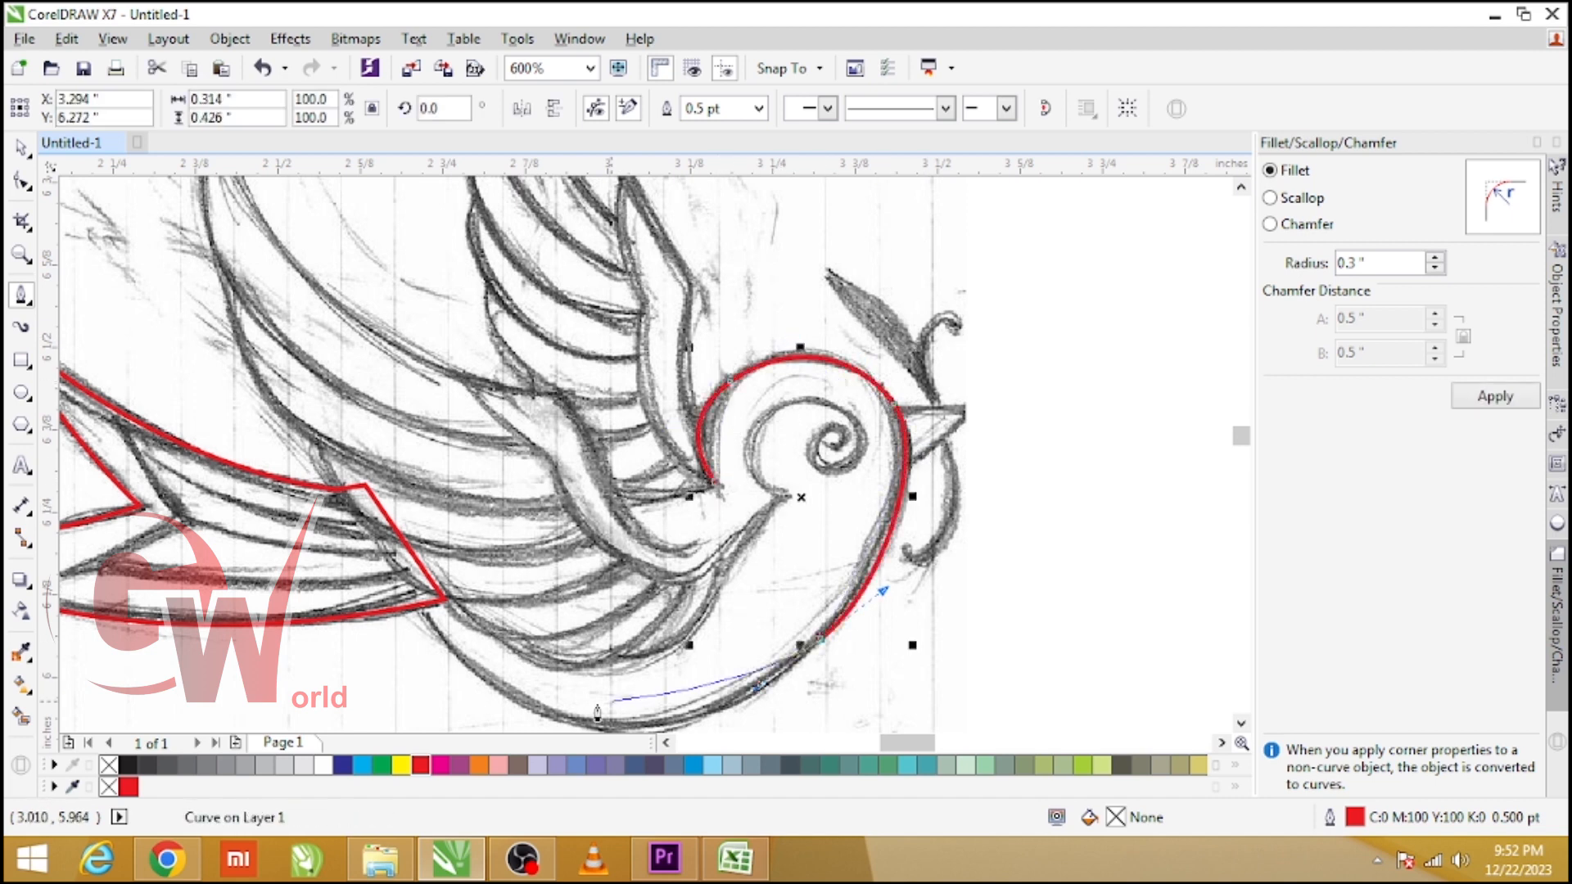
- Continue the body outline along the belly to the tail base and close it with straight segments back to the neck
{"action": "left_click_drag", "start_coordinate": [545, 716], "coordinate": [402, 688]}
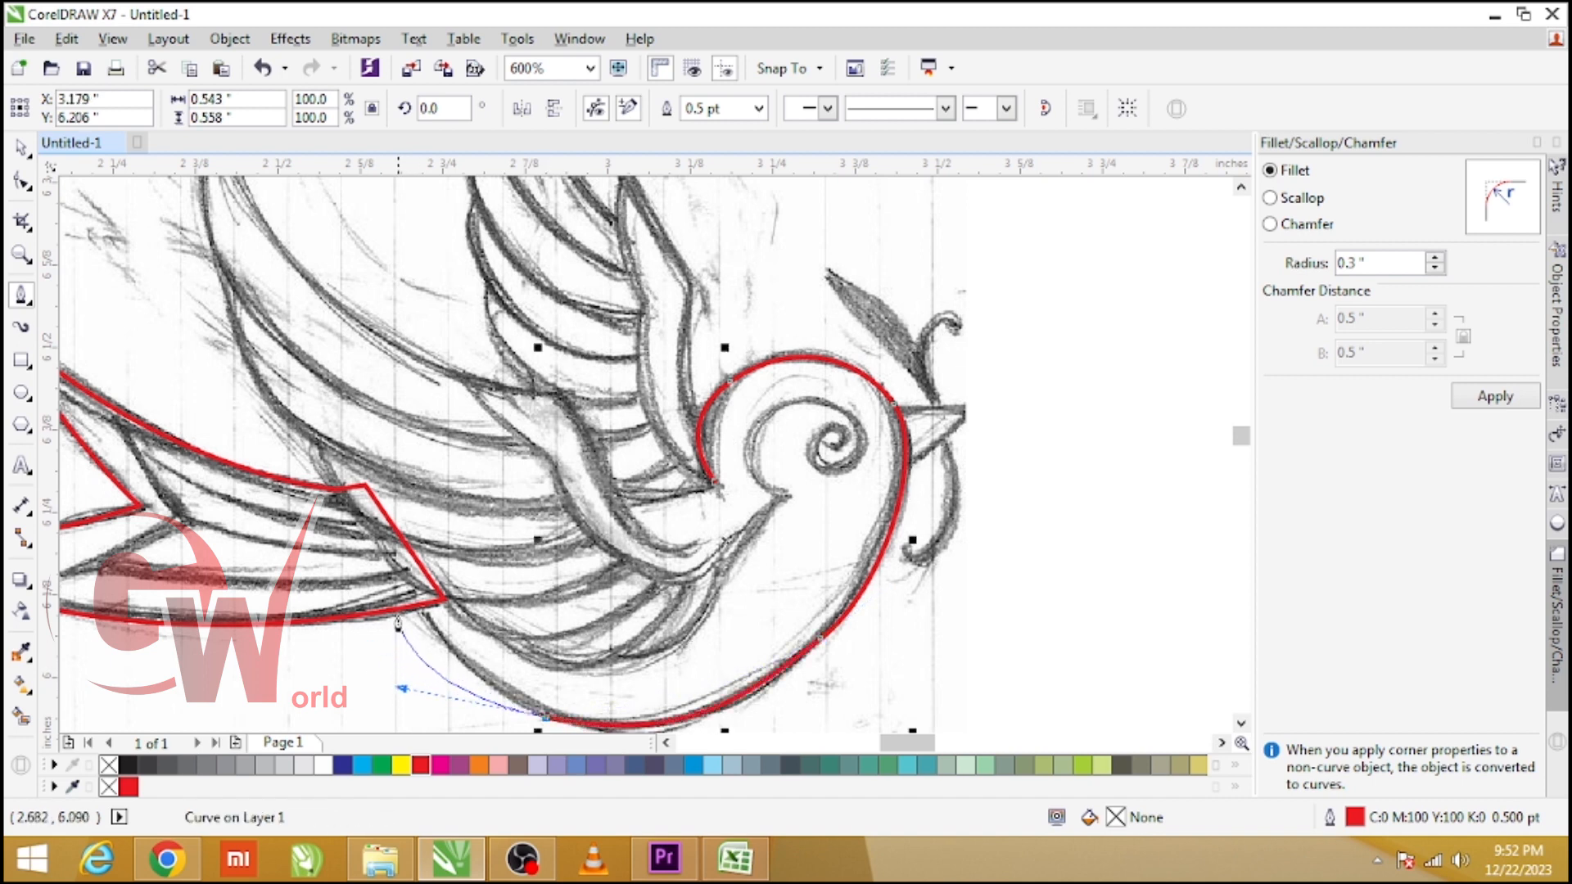
{"action": "left_click", "coordinate": [547, 718], "text": "alt"}
{"action": "left_click_drag", "start_coordinate": [417, 606], "coordinate": [343, 524]}
{"action": "left_click", "coordinate": [343, 524]}
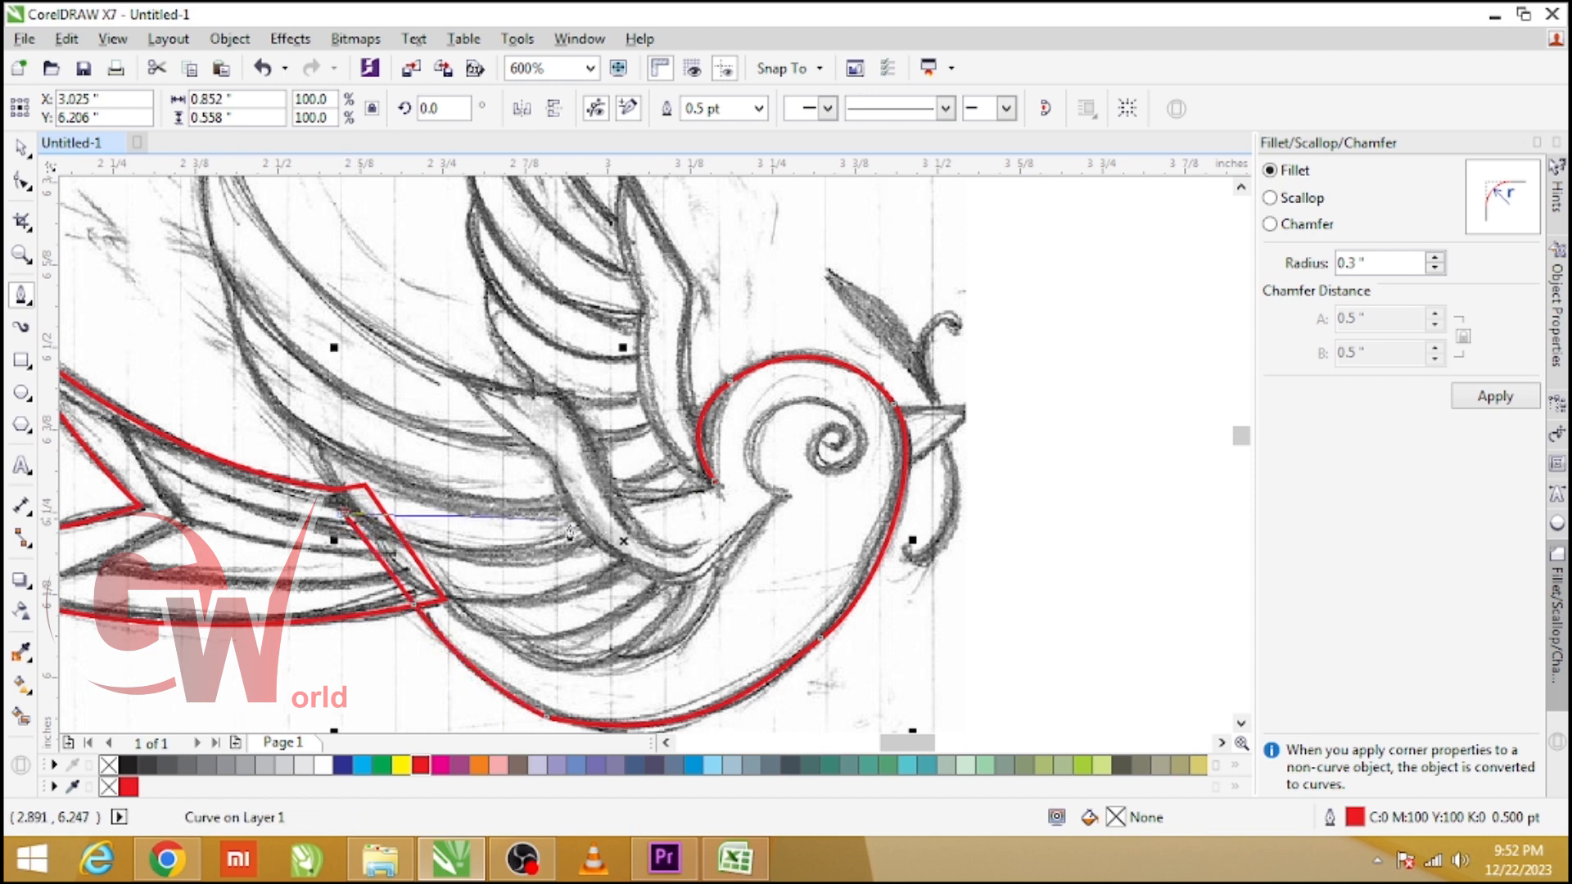
{"action": "left_click", "coordinate": [629, 514]}
{"action": "left_click", "coordinate": [714, 484]}
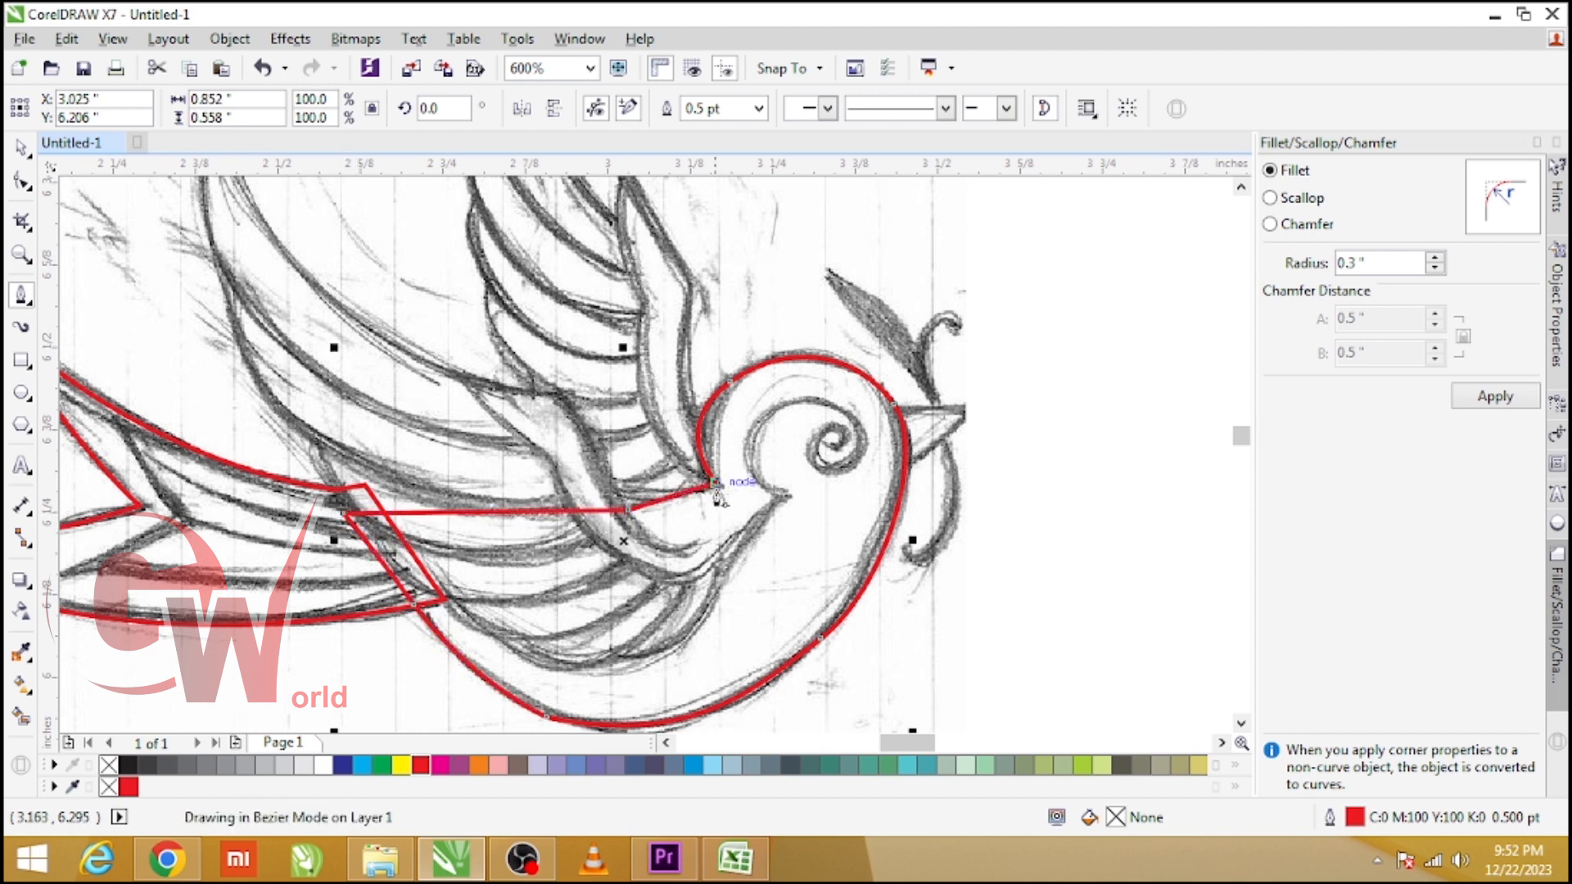
- Start the lower wing outline, tracing its front edge from the breast over the shoulder towards the wing tip
{"action": "left_click", "coordinate": [722, 559]}
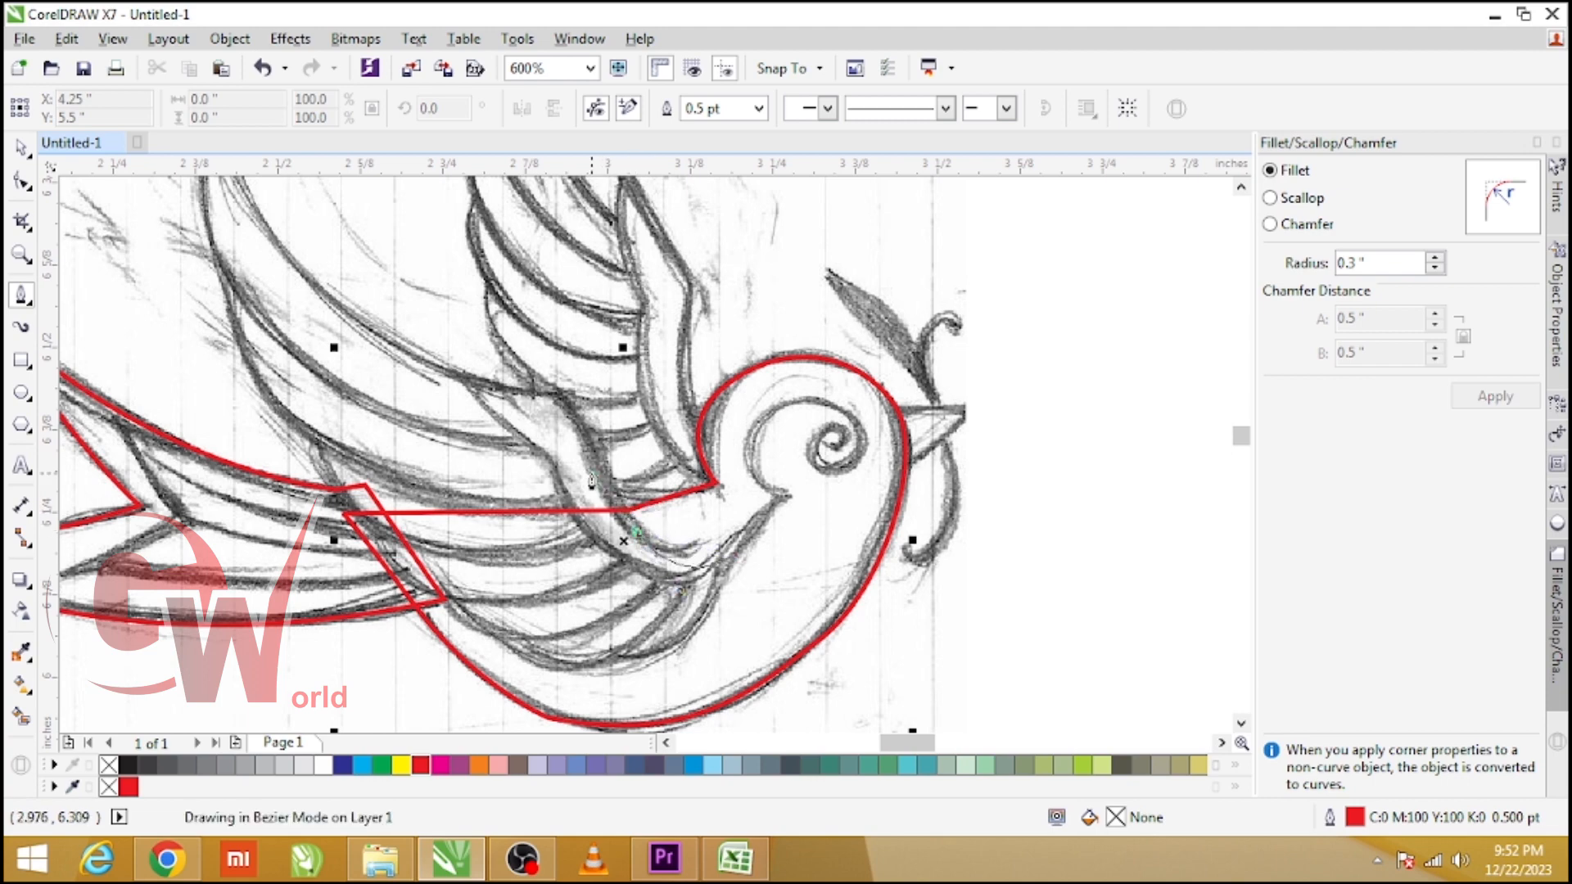
{"action": "left_click_drag", "start_coordinate": [592, 475], "coordinate": [589, 468]}
{"action": "left_click_drag", "start_coordinate": [569, 402], "coordinate": [535, 398]}
{"action": "left_click_drag", "start_coordinate": [505, 390], "coordinate": [399, 327]}
{"action": "scroll", "coordinate": [541, 422], "scroll_direction": "down", "scroll_amount": 1}
{"action": "scroll", "coordinate": [457, 373], "scroll_direction": "up", "scroll_amount": 1}
- Continue the lower wing outline around its tip and down the rear feather edge to the tail base
{"action": "left_click_drag", "start_coordinate": [306, 183], "coordinate": [290, 236]}
{"action": "left_click_drag", "start_coordinate": [305, 365], "coordinate": [311, 400]}
{"action": "left_click_drag", "start_coordinate": [366, 519], "coordinate": [394, 559]}
{"action": "left_click", "coordinate": [415, 563]}
{"action": "left_click_drag", "start_coordinate": [442, 629], "coordinate": [459, 654]}
{"action": "key", "text": "ctrl+z"}
{"action": "scroll", "coordinate": [537, 670], "scroll_direction": "down", "scroll_amount": 1}
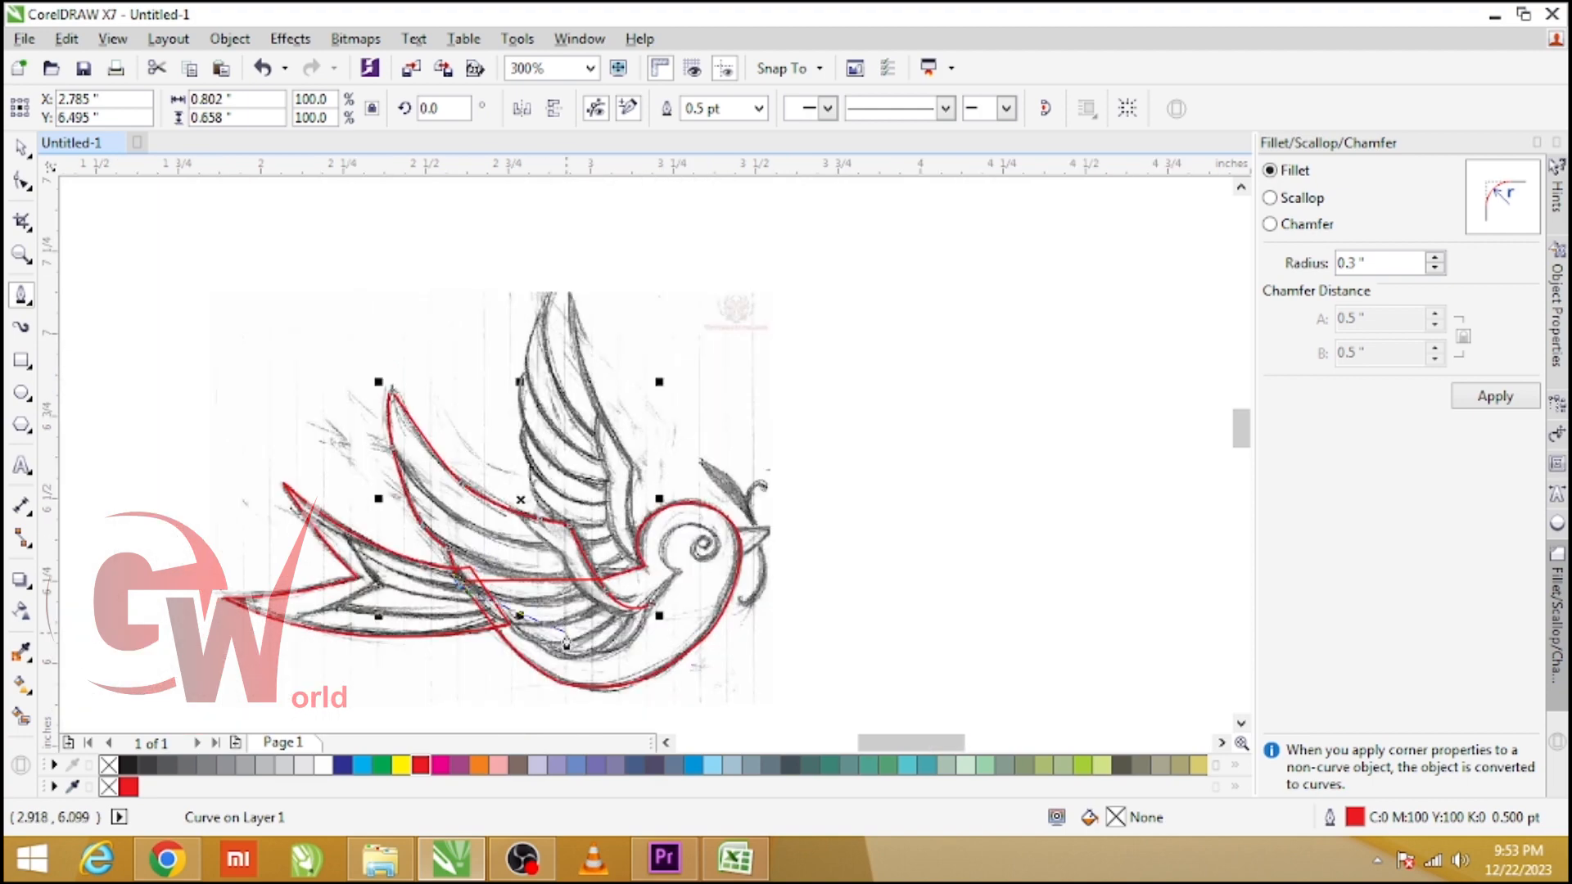
{"action": "scroll", "coordinate": [565, 630], "scroll_direction": "up", "scroll_amount": 1}
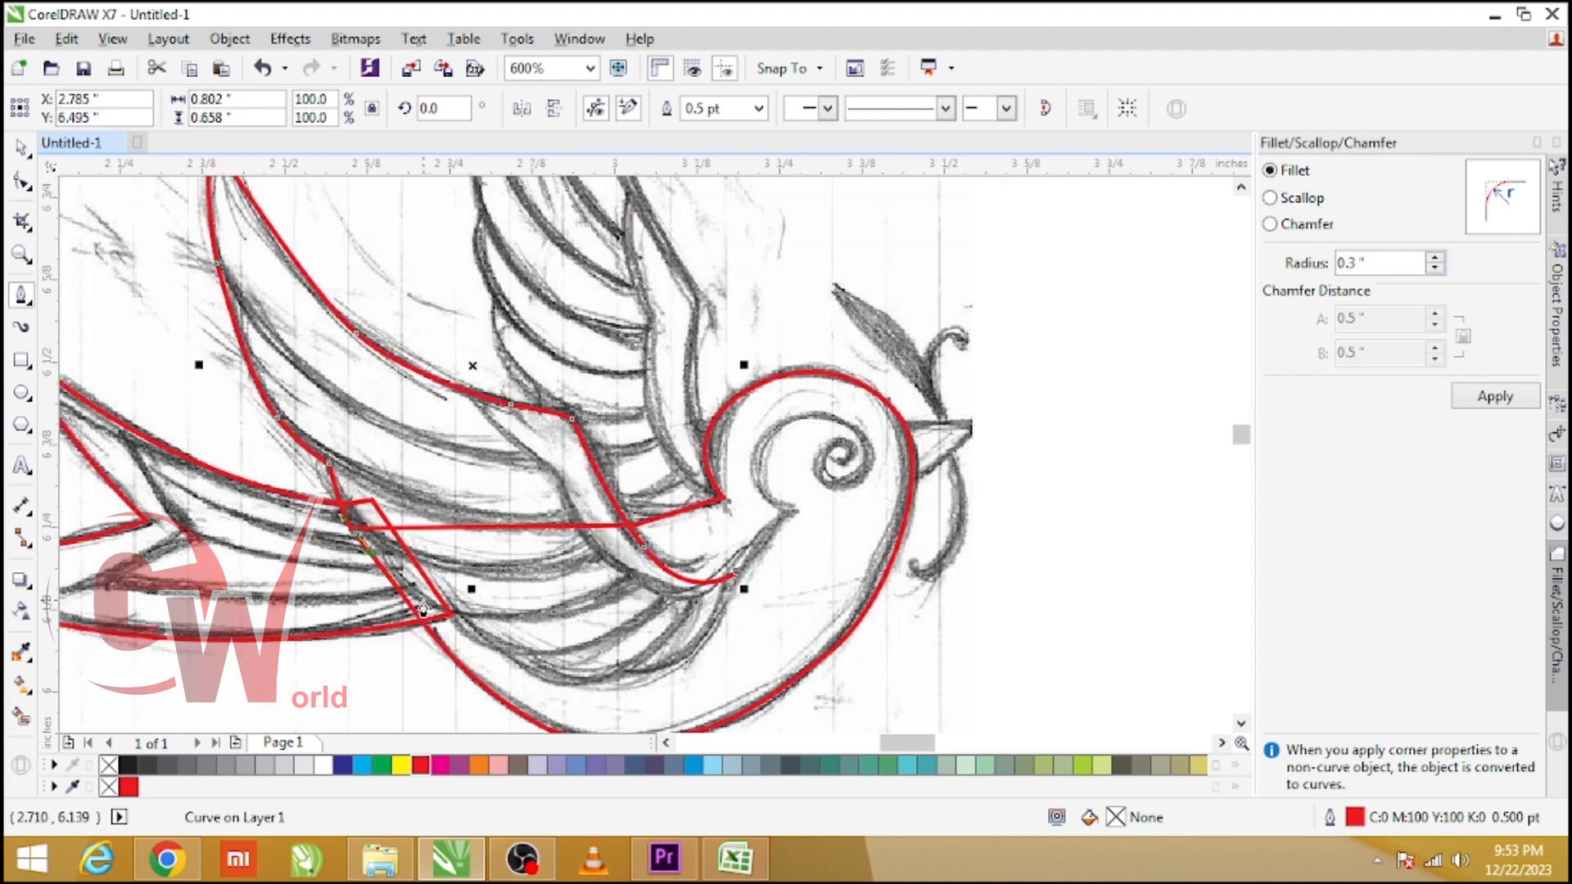
{"action": "left_click_drag", "start_coordinate": [423, 602], "coordinate": [563, 687]}
{"action": "left_click_drag", "start_coordinate": [671, 668], "coordinate": [702, 651]}
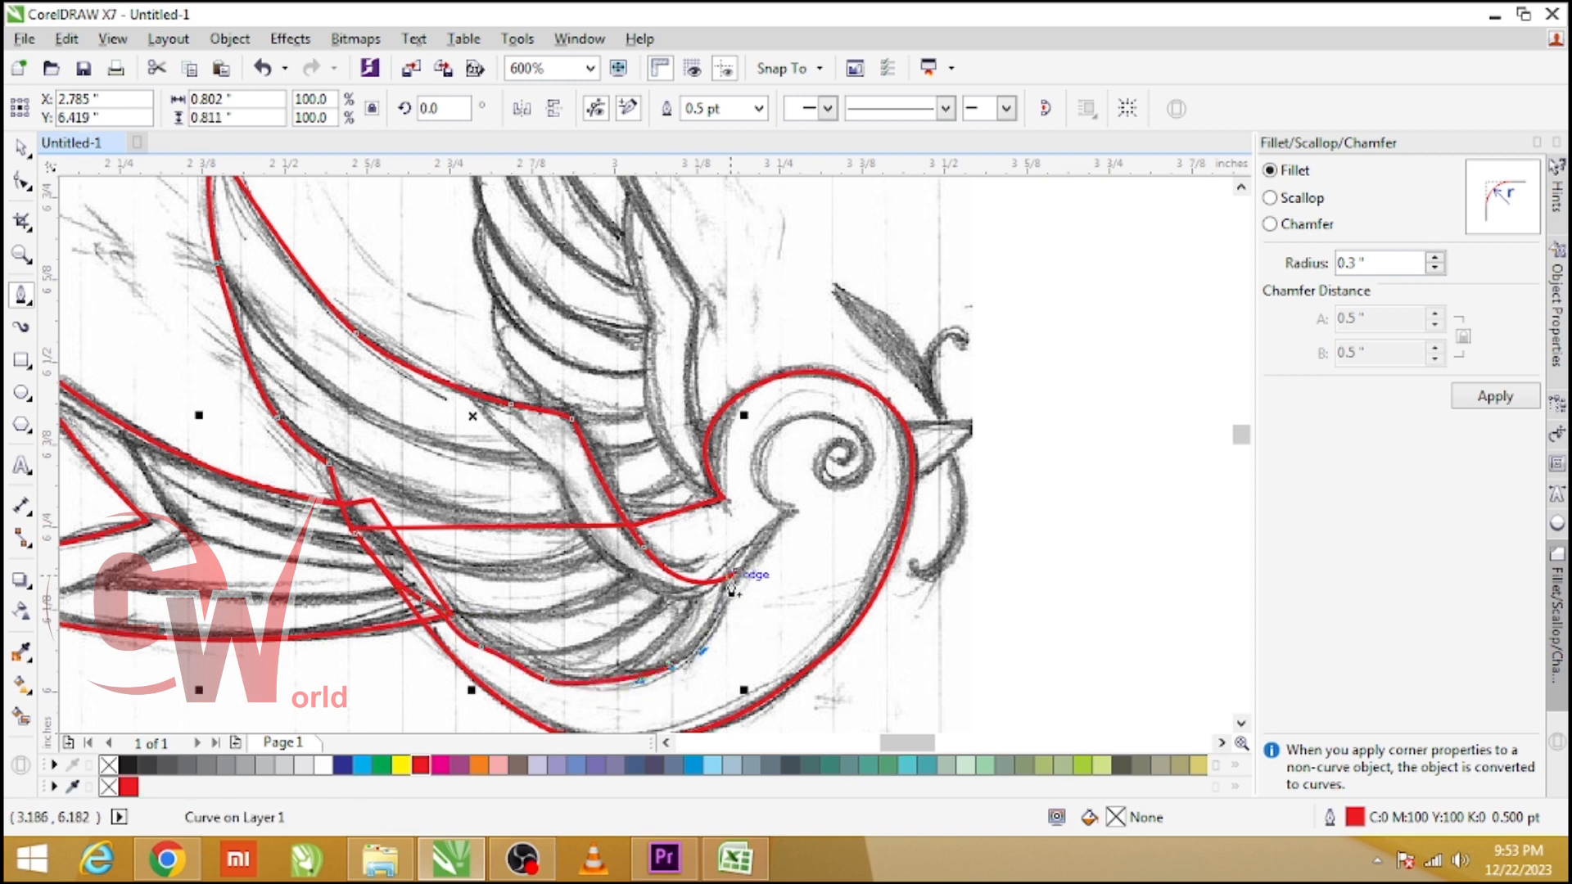
{"action": "key", "text": "ctrl+z"}
{"action": "key", "text": "ctrl+z"}
{"action": "key", "text": "ctrl+z"}
- Trace the lower wing's bottom feather edge and close the outline at its starting point on the breast
{"action": "left_click_drag", "start_coordinate": [494, 653], "coordinate": [520, 657]}
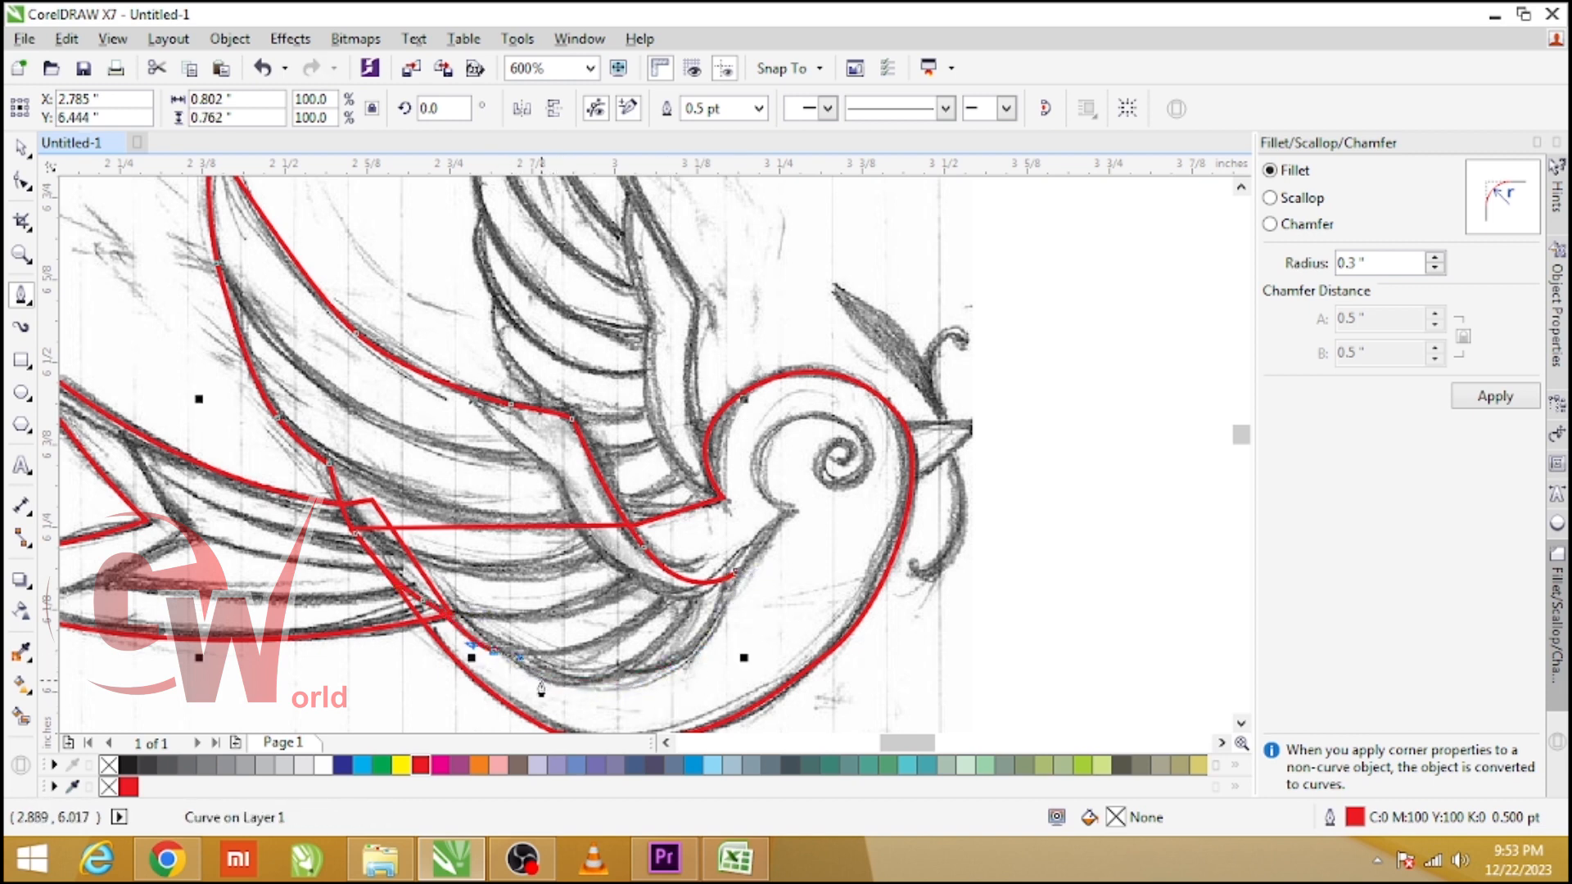
{"action": "left_click", "coordinate": [540, 682]}
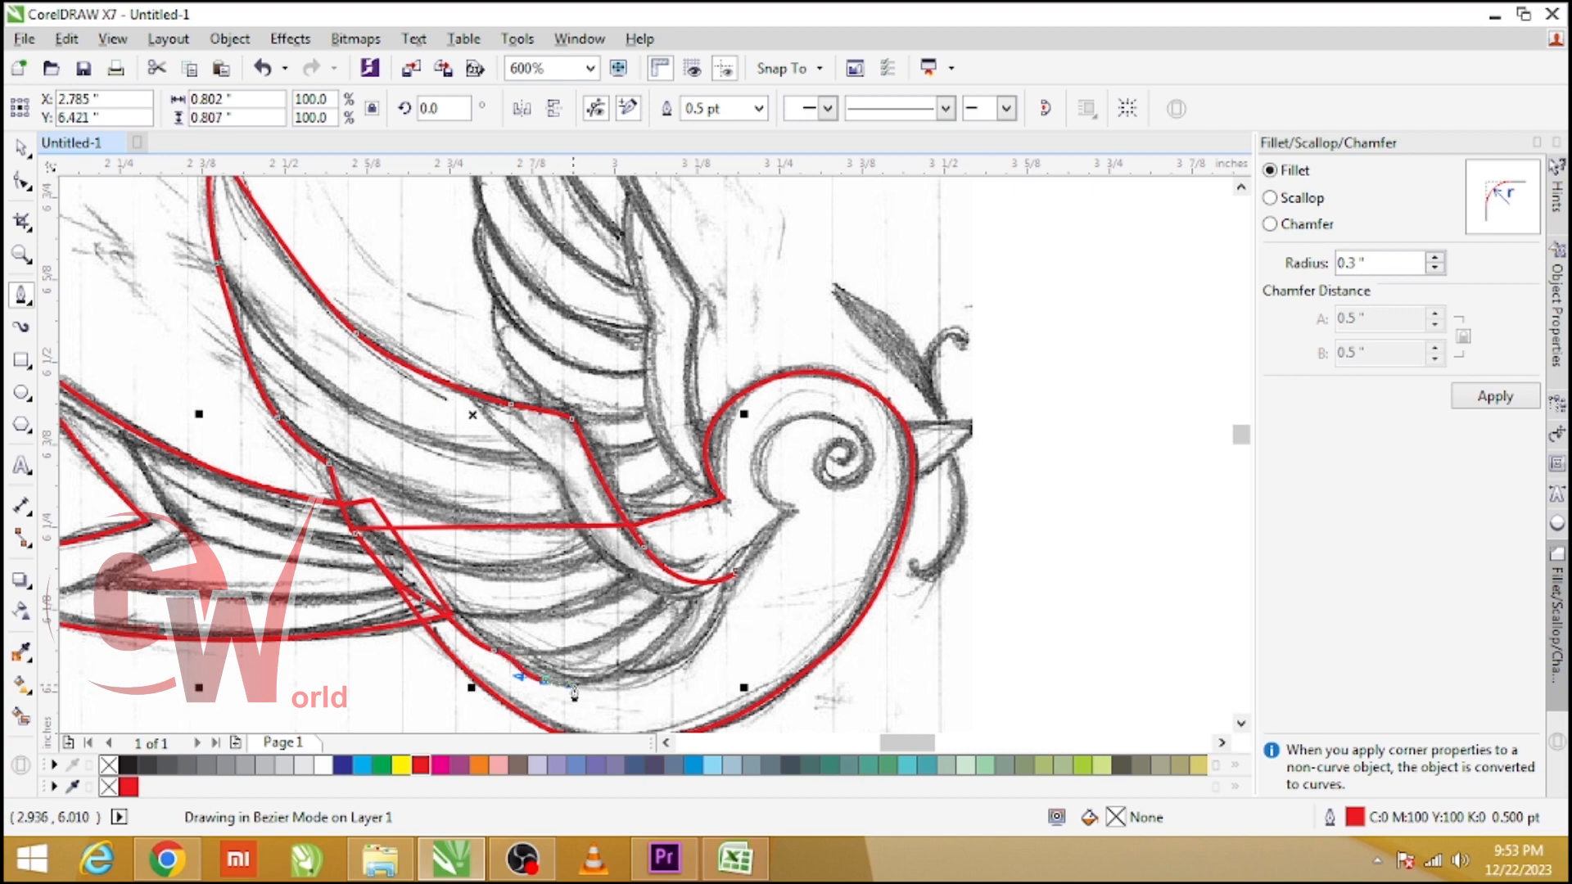
{"action": "left_click", "coordinate": [727, 584]}
- Start the upper wing outline above the tip of the sketch and trace its front edge down to the neck
{"action": "scroll", "coordinate": [655, 517], "scroll_direction": "down", "scroll_amount": 1}
{"action": "scroll", "coordinate": [606, 247], "scroll_direction": "up", "scroll_amount": 1}
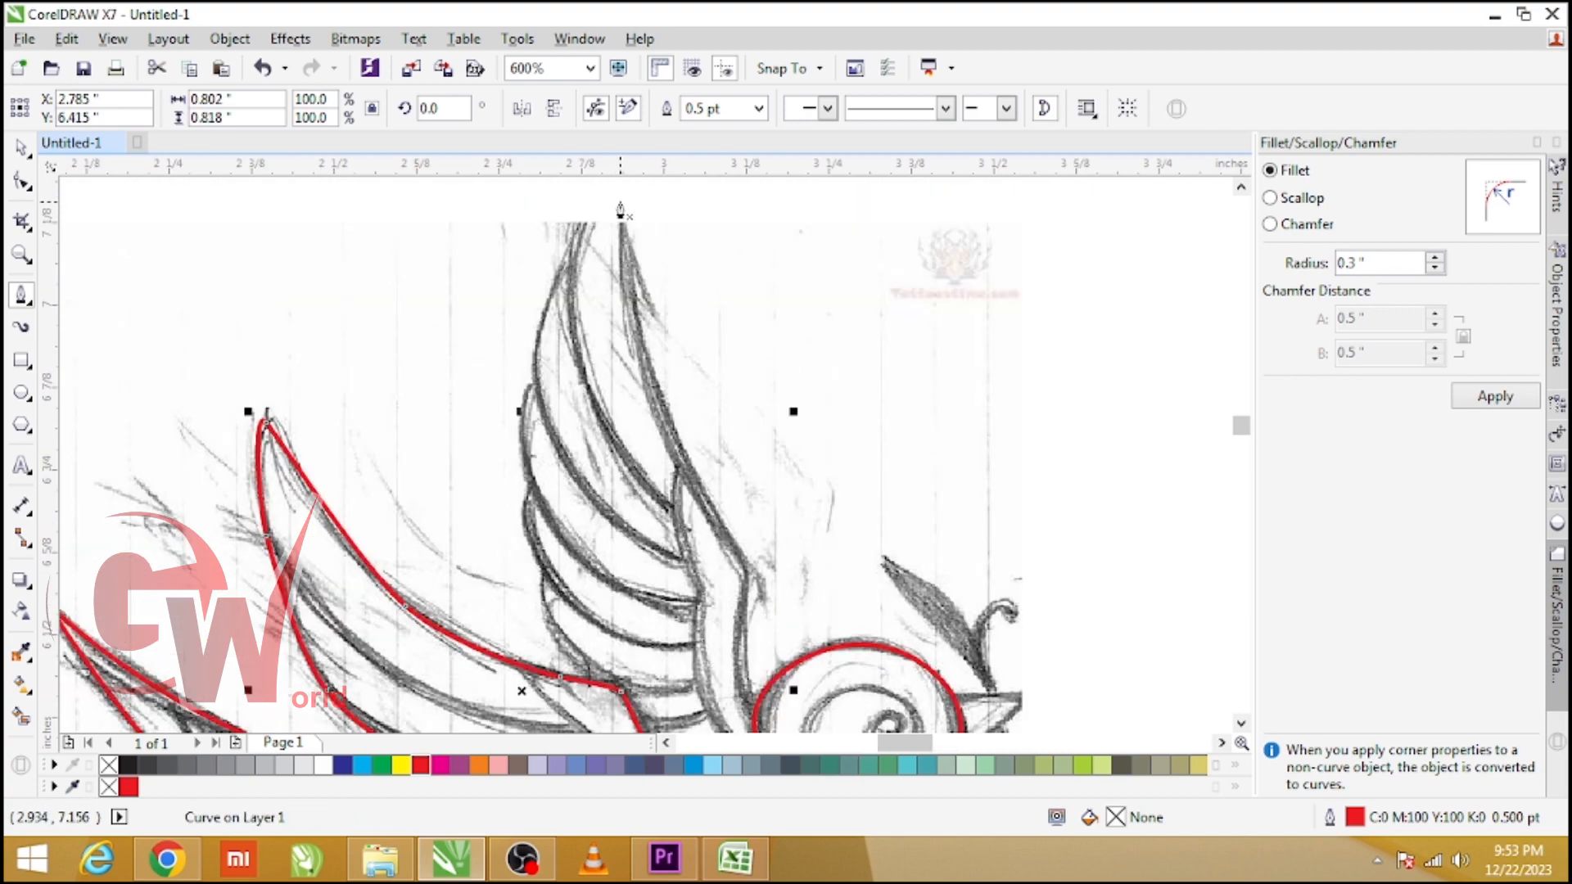
{"action": "left_click", "coordinate": [624, 187]}
{"action": "left_click_drag", "start_coordinate": [647, 387], "coordinate": [669, 452]}
{"action": "left_click_drag", "start_coordinate": [752, 587], "coordinate": [731, 665]}
{"action": "scroll", "coordinate": [637, 451], "scroll_direction": "down", "scroll_amount": 1}
{"action": "scroll", "coordinate": [695, 598], "scroll_direction": "up", "scroll_amount": 1}
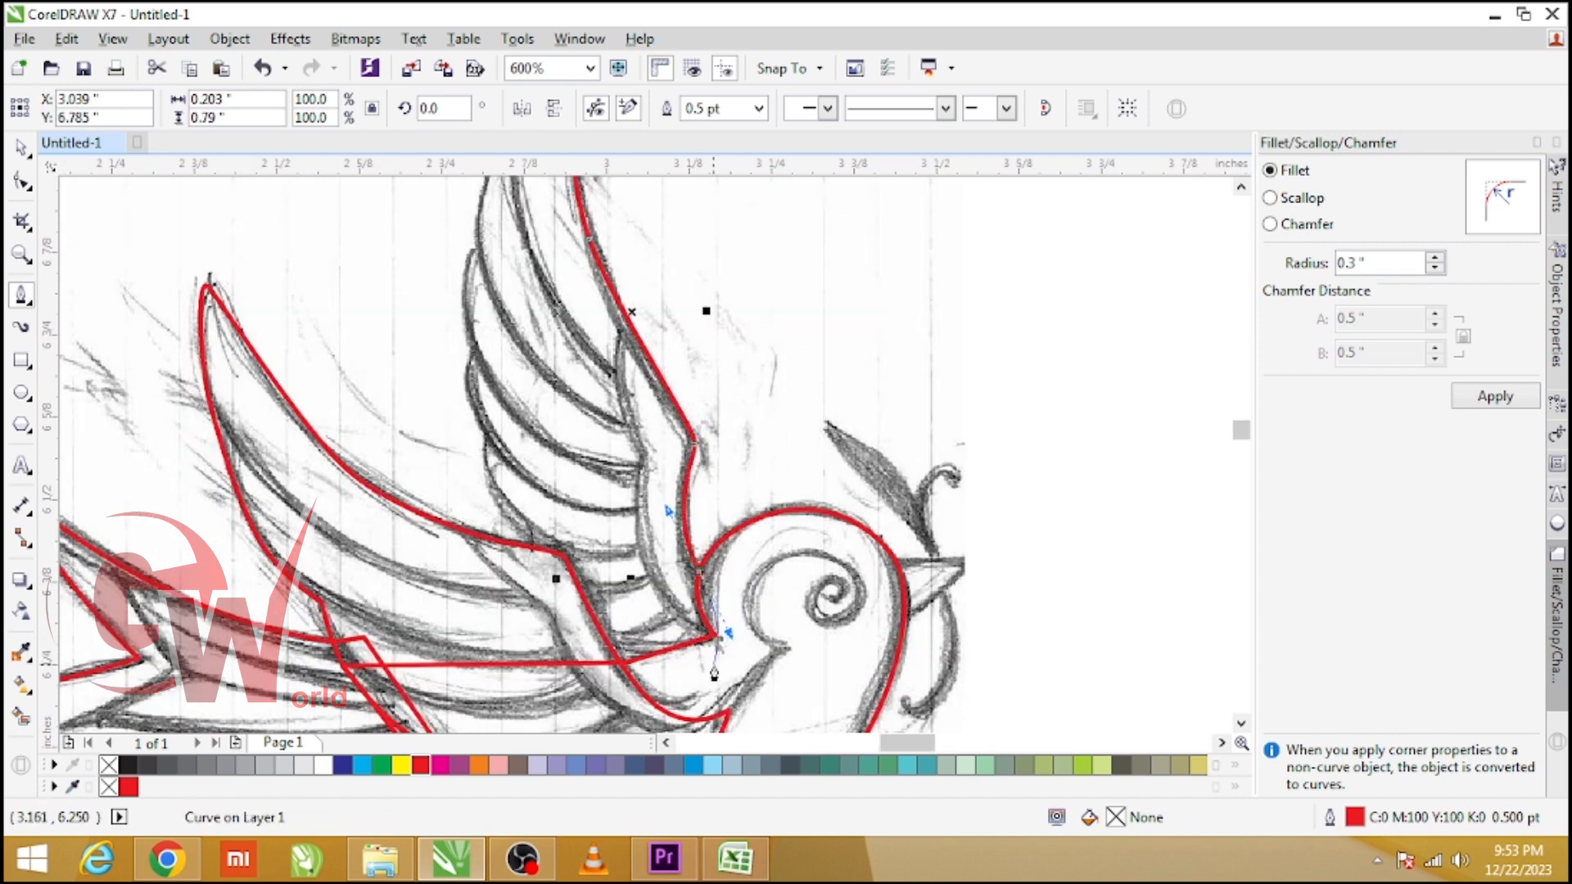
- Extend the upper wing outline with straight segments across its base, inside the body and shoulder area
{"action": "left_click", "coordinate": [724, 661]}
{"action": "left_click", "coordinate": [613, 686]}
{"action": "left_click", "coordinate": [543, 587]}
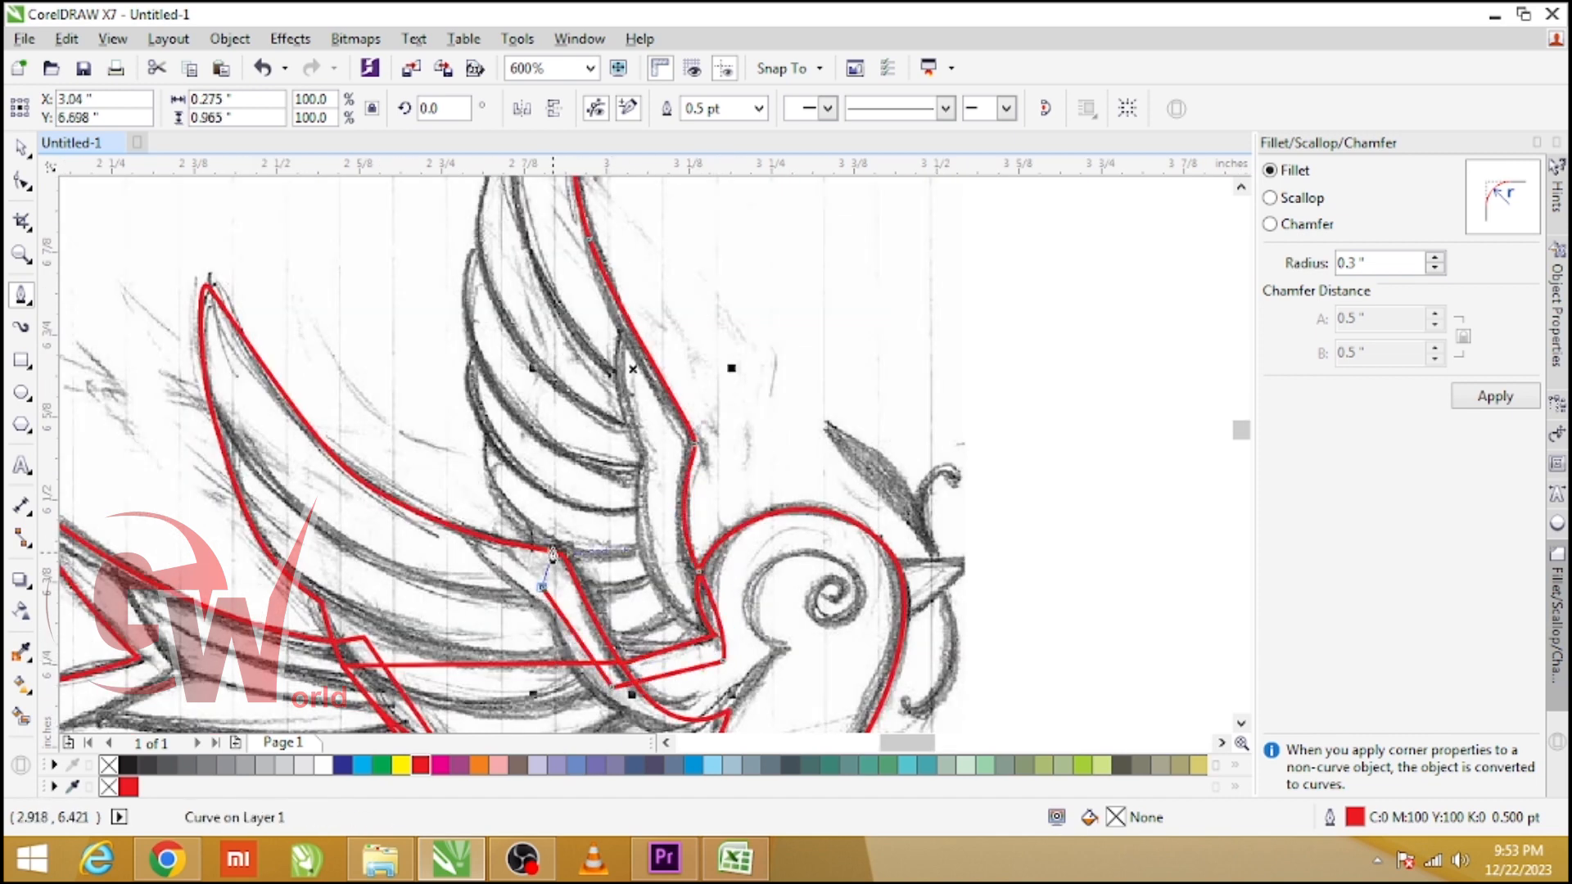
{"action": "left_click", "coordinate": [553, 550]}
- Trace the scalloped rear feather edge of the upper wing and close the outline at the tip
{"action": "mouse_move", "coordinate": [484, 434]}
{"action": "left_mouse_down"}
{"action": "mouse_move", "coordinate": [469, 353]}
{"action": "mouse_move", "coordinate": [499, 296]}
{"action": "left_mouse_up"}
{"action": "left_click", "coordinate": [484, 434], "text": "alt"}
{"action": "left_click", "coordinate": [477, 345], "text": "alt"}
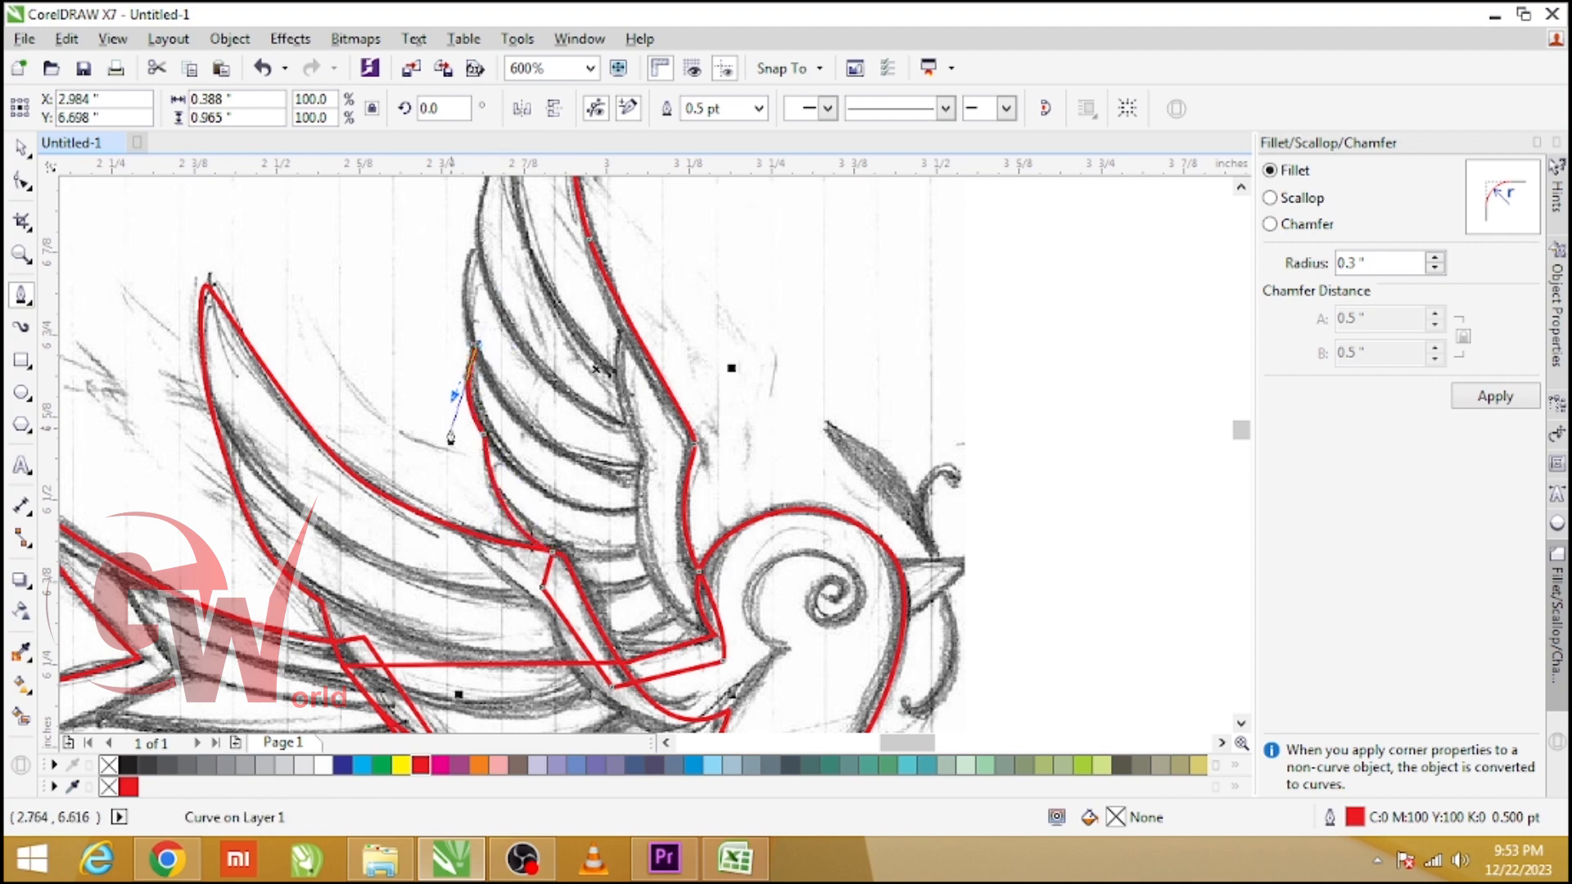
{"action": "scroll", "coordinate": [450, 438], "scroll_direction": "down", "scroll_amount": 1}
{"action": "scroll", "coordinate": [467, 326], "scroll_direction": "up", "scroll_amount": 1}
{"action": "left_click_drag", "start_coordinate": [459, 359], "coordinate": [491, 319]}
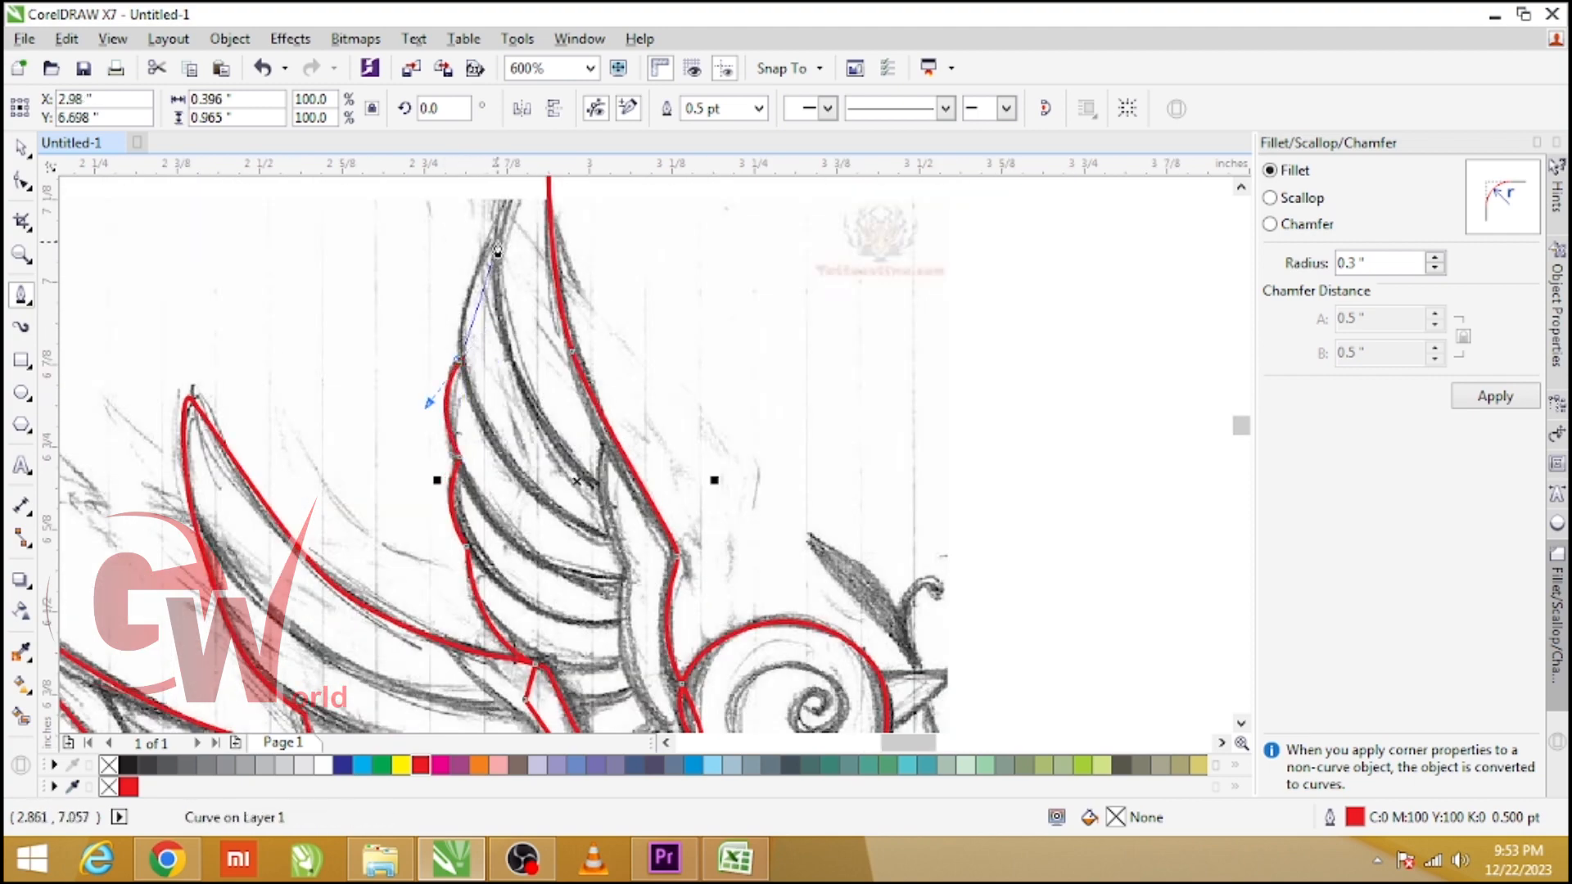
{"action": "scroll", "coordinate": [484, 344], "scroll_direction": "down", "scroll_amount": 1}
{"action": "left_click_drag", "start_coordinate": [514, 253], "coordinate": [467, 297]}
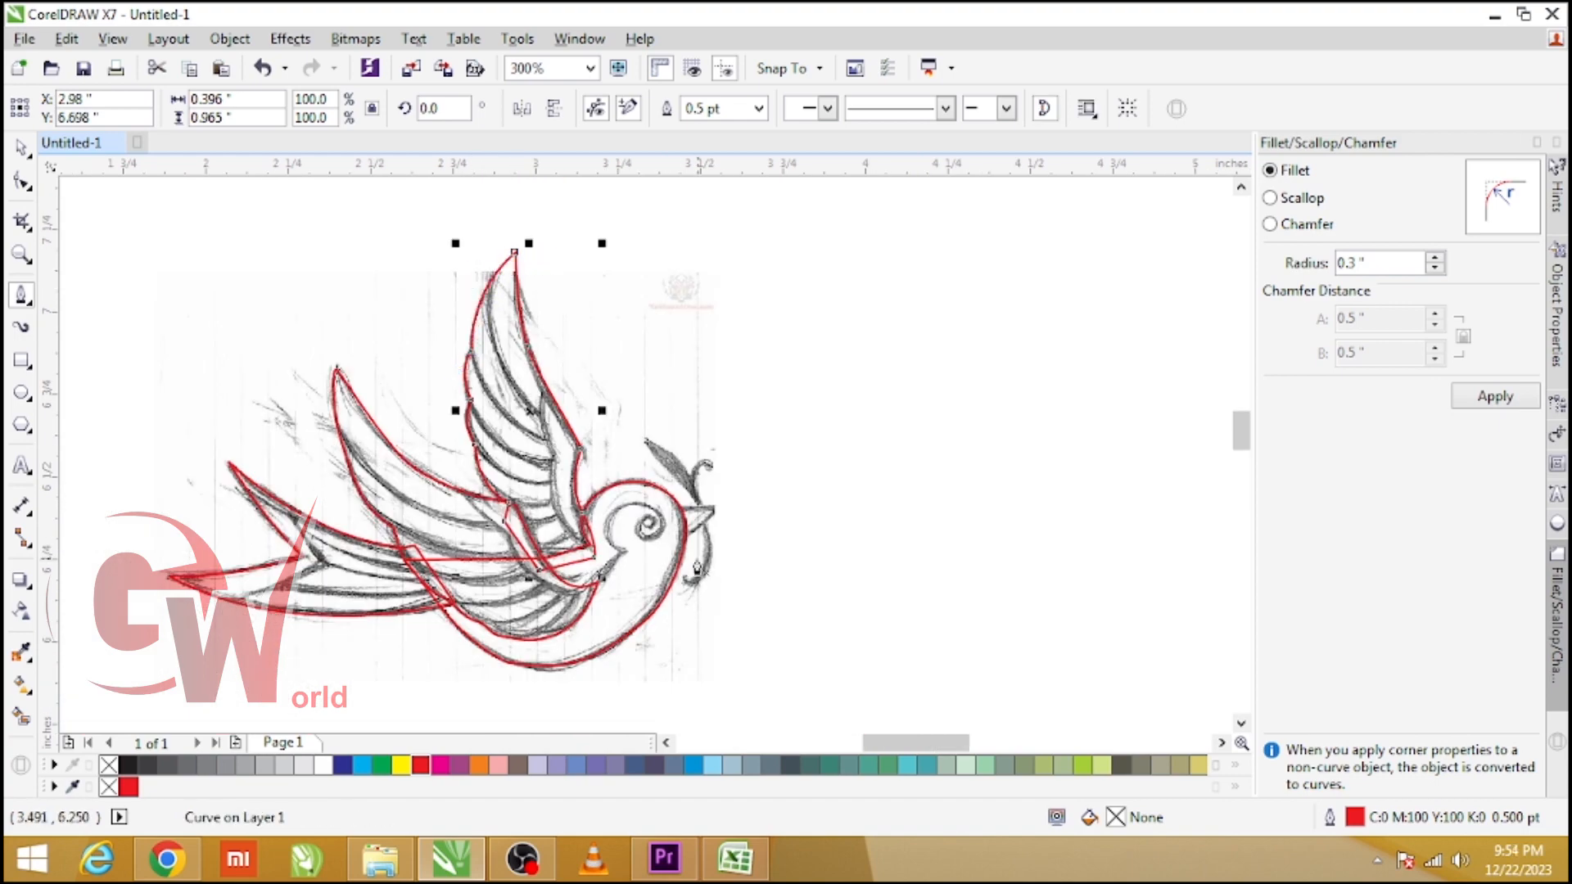
- Trace the leaf's upper edge and the small curl beside it, down to the beak
{"action": "scroll", "coordinate": [656, 534], "scroll_direction": "up", "scroll_amount": 1}
{"action": "left_click", "coordinate": [635, 345]}
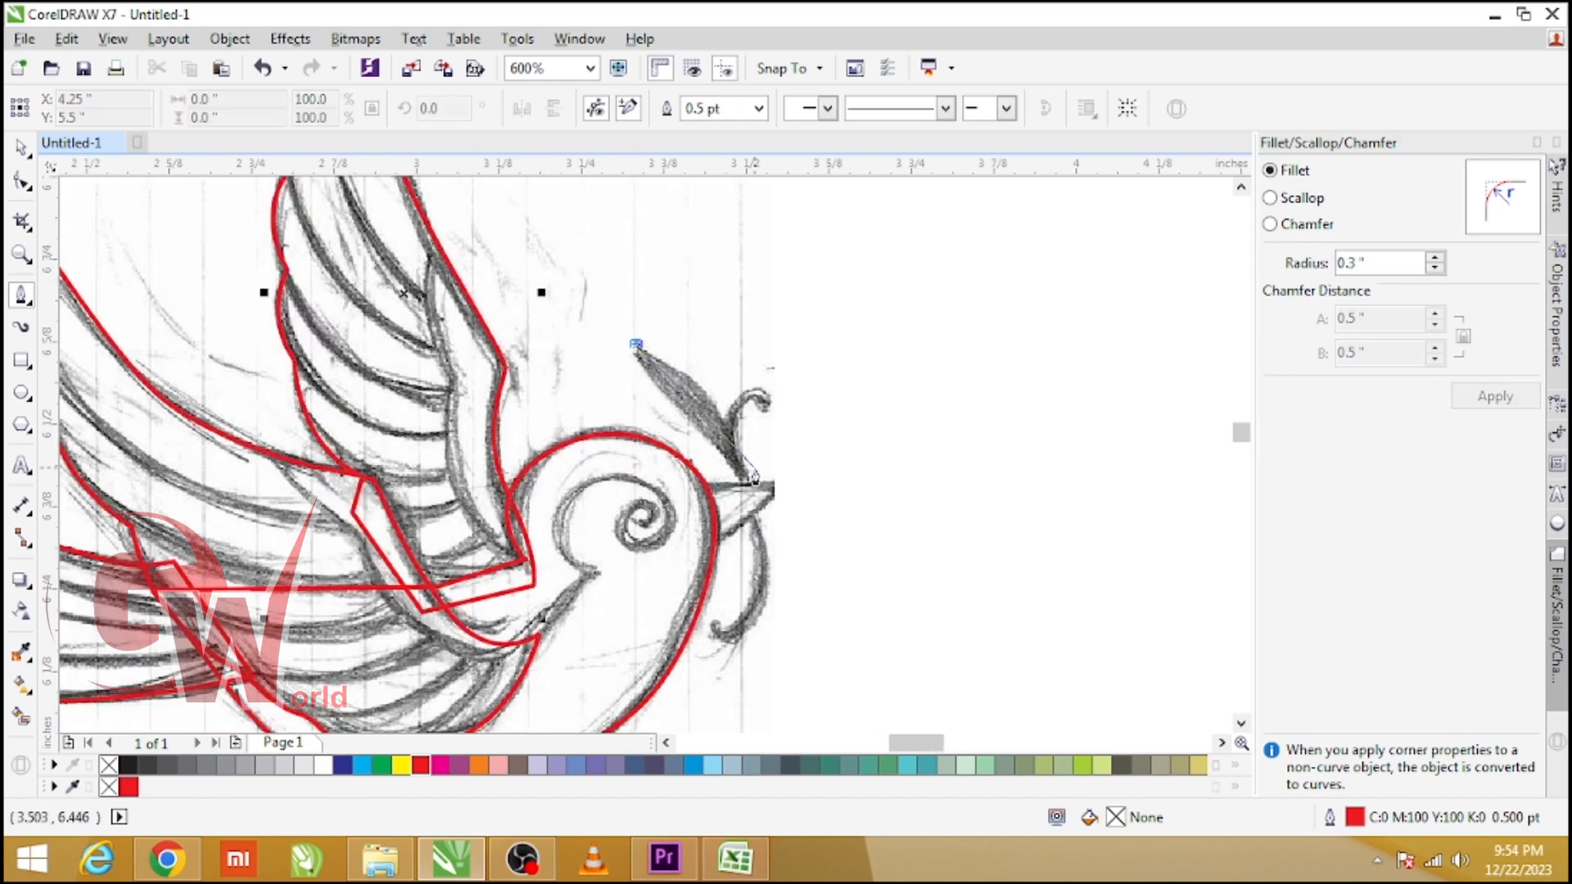
{"action": "left_click", "coordinate": [729, 422]}
{"action": "scroll", "coordinate": [786, 328], "scroll_direction": "up", "scroll_amount": 2}
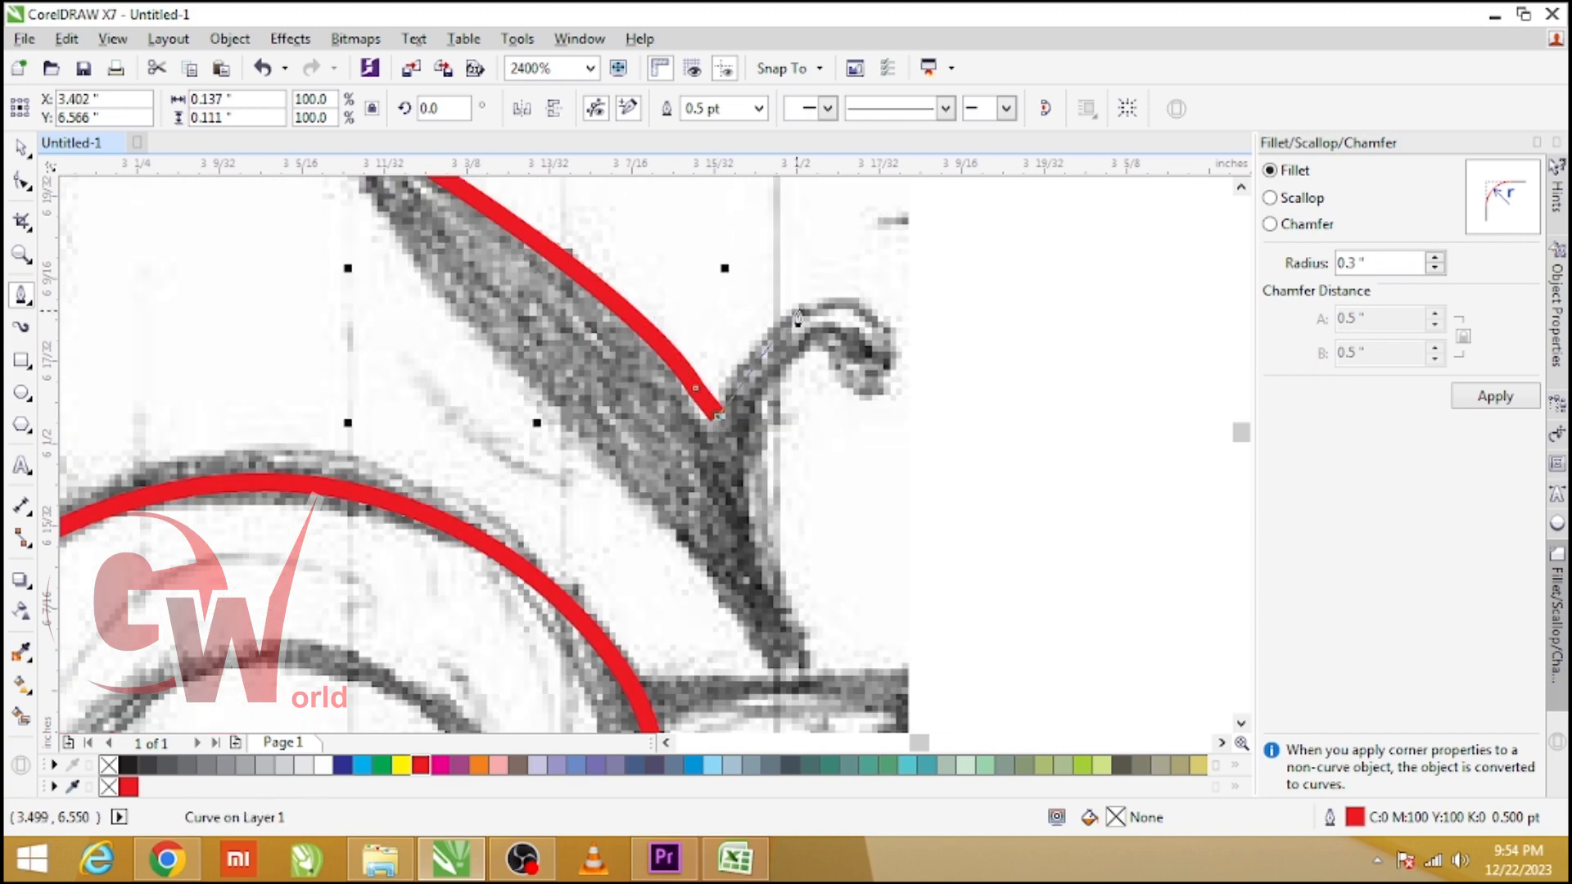
{"action": "left_click_drag", "start_coordinate": [806, 305], "coordinate": [832, 303]}
{"action": "left_click_drag", "start_coordinate": [875, 389], "coordinate": [855, 409]}
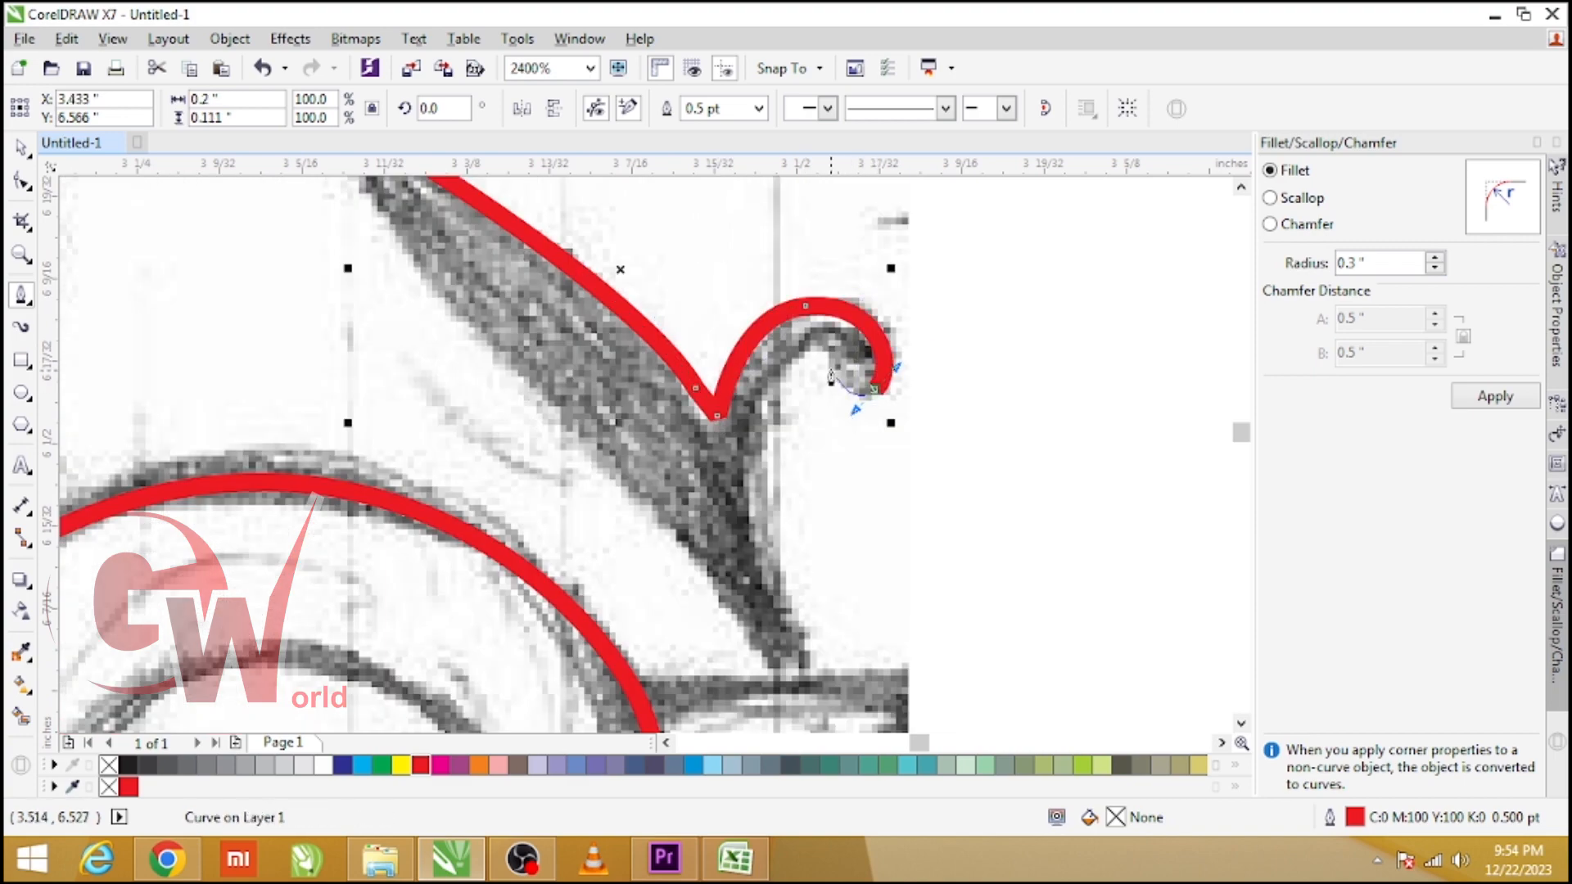
{"action": "left_click", "coordinate": [789, 630]}
- Continue the twig outline past the beak, around the lower curl and back up its inner side
{"action": "scroll", "coordinate": [617, 490], "scroll_direction": "down", "scroll_amount": 2}
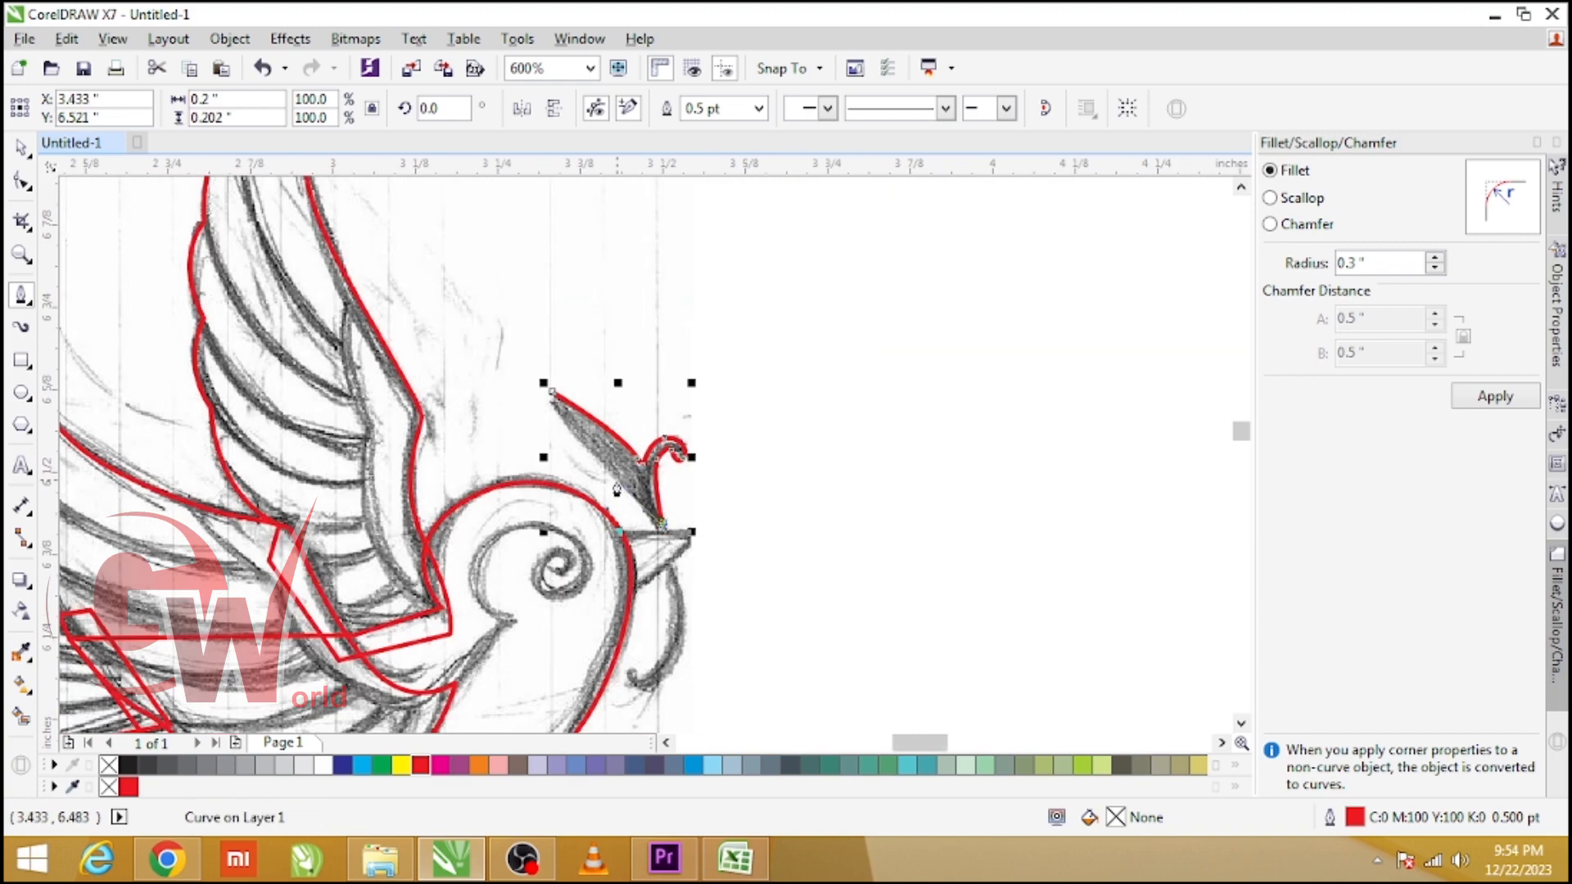
{"action": "scroll", "coordinate": [678, 591], "scroll_direction": "up", "scroll_amount": 1}
{"action": "mouse_move", "coordinate": [667, 548]}
{"action": "left_mouse_down"}
{"action": "mouse_move", "coordinate": [678, 586]}
{"action": "mouse_move", "coordinate": [650, 633]}
{"action": "mouse_move", "coordinate": [564, 682]}
{"action": "mouse_move", "coordinate": [598, 653]}
{"action": "left_mouse_up"}
{"action": "scroll", "coordinate": [673, 583], "scroll_direction": "down", "scroll_amount": 1}
{"action": "scroll", "coordinate": [677, 631], "scroll_direction": "up", "scroll_amount": 1}
{"action": "left_click", "coordinate": [559, 659]}
{"action": "left_click_drag", "start_coordinate": [636, 517], "coordinate": [641, 480]}
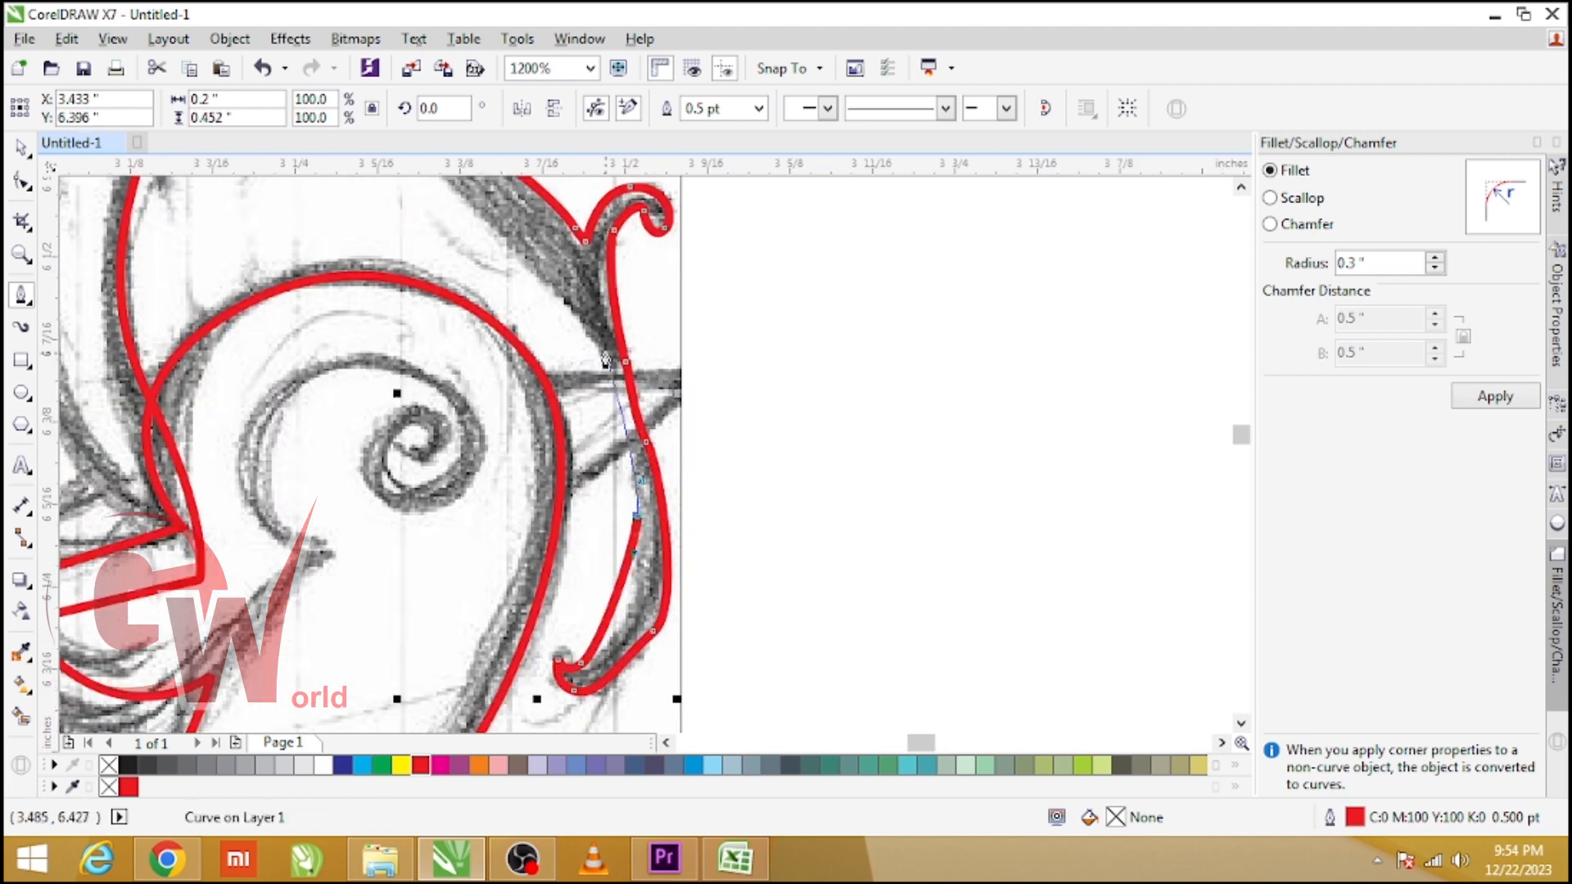
- Trace the leaf's lower edge from the beak back to its tip and close the twig outline
{"action": "left_click_drag", "start_coordinate": [604, 352], "coordinate": [595, 328]}
{"action": "scroll", "coordinate": [657, 477], "scroll_direction": "down", "scroll_amount": 1}
{"action": "scroll", "coordinate": [566, 302], "scroll_direction": "up", "scroll_amount": 1}
{"action": "mouse_move", "coordinate": [551, 381]}
{"action": "left_mouse_down"}
{"action": "mouse_move", "coordinate": [525, 318]}
{"action": "mouse_move", "coordinate": [493, 300]}
{"action": "left_mouse_up"}
{"action": "key", "text": "ctrl+z"}
- Draw a closed triangle for the beak with the Pen tool, overlapping the front of the head
{"action": "scroll", "coordinate": [628, 400], "scroll_direction": "down", "scroll_amount": 1}
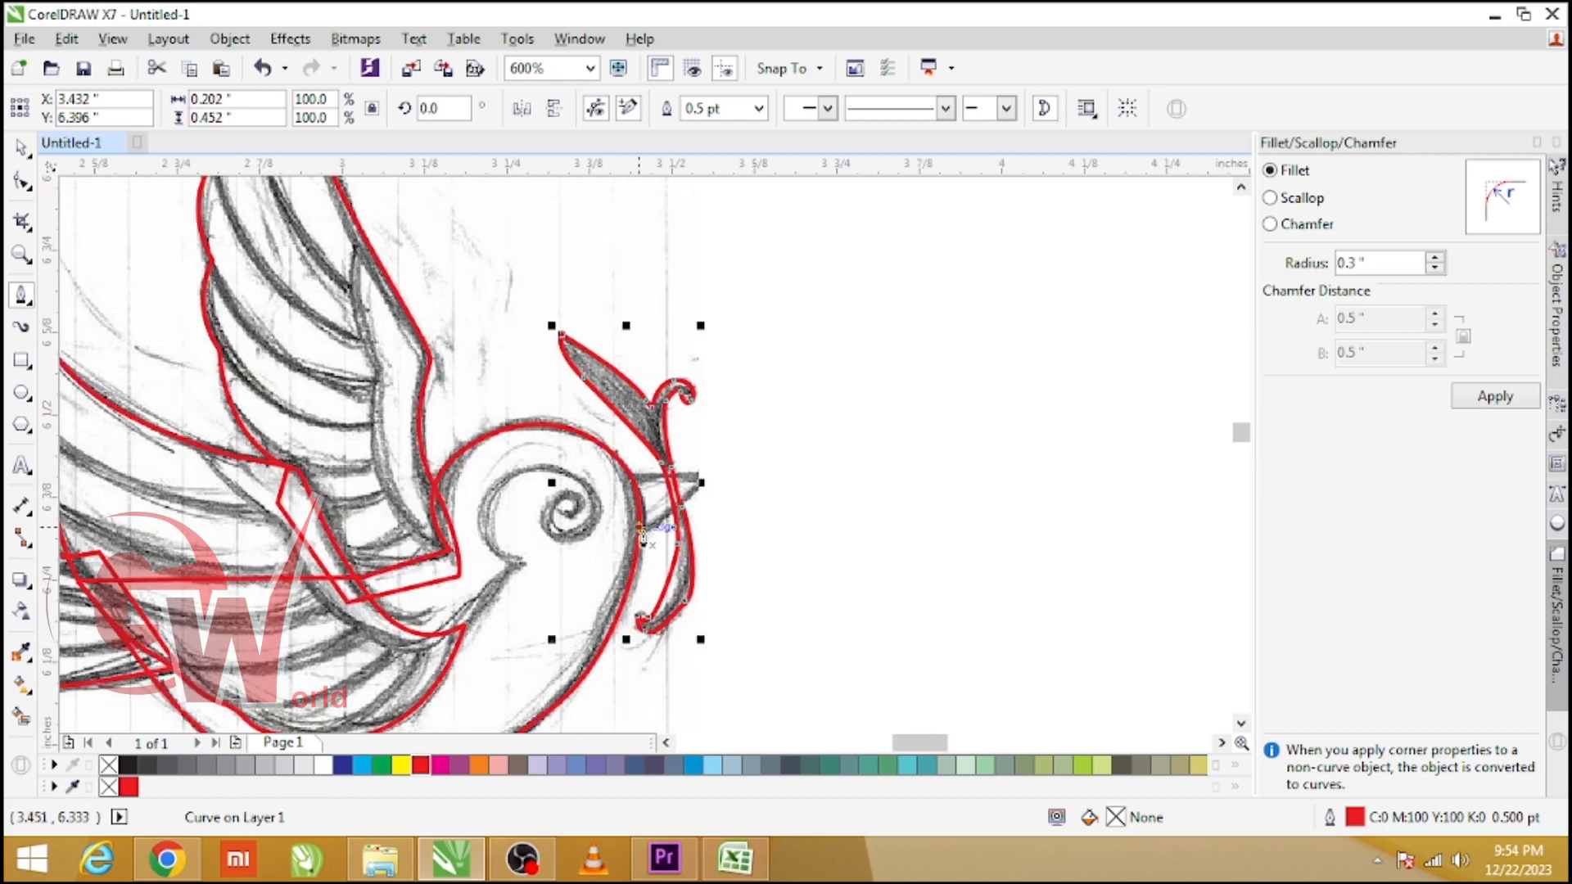
{"action": "scroll", "coordinate": [642, 536], "scroll_direction": "up", "scroll_amount": 1}
{"action": "left_click", "coordinate": [806, 412]}
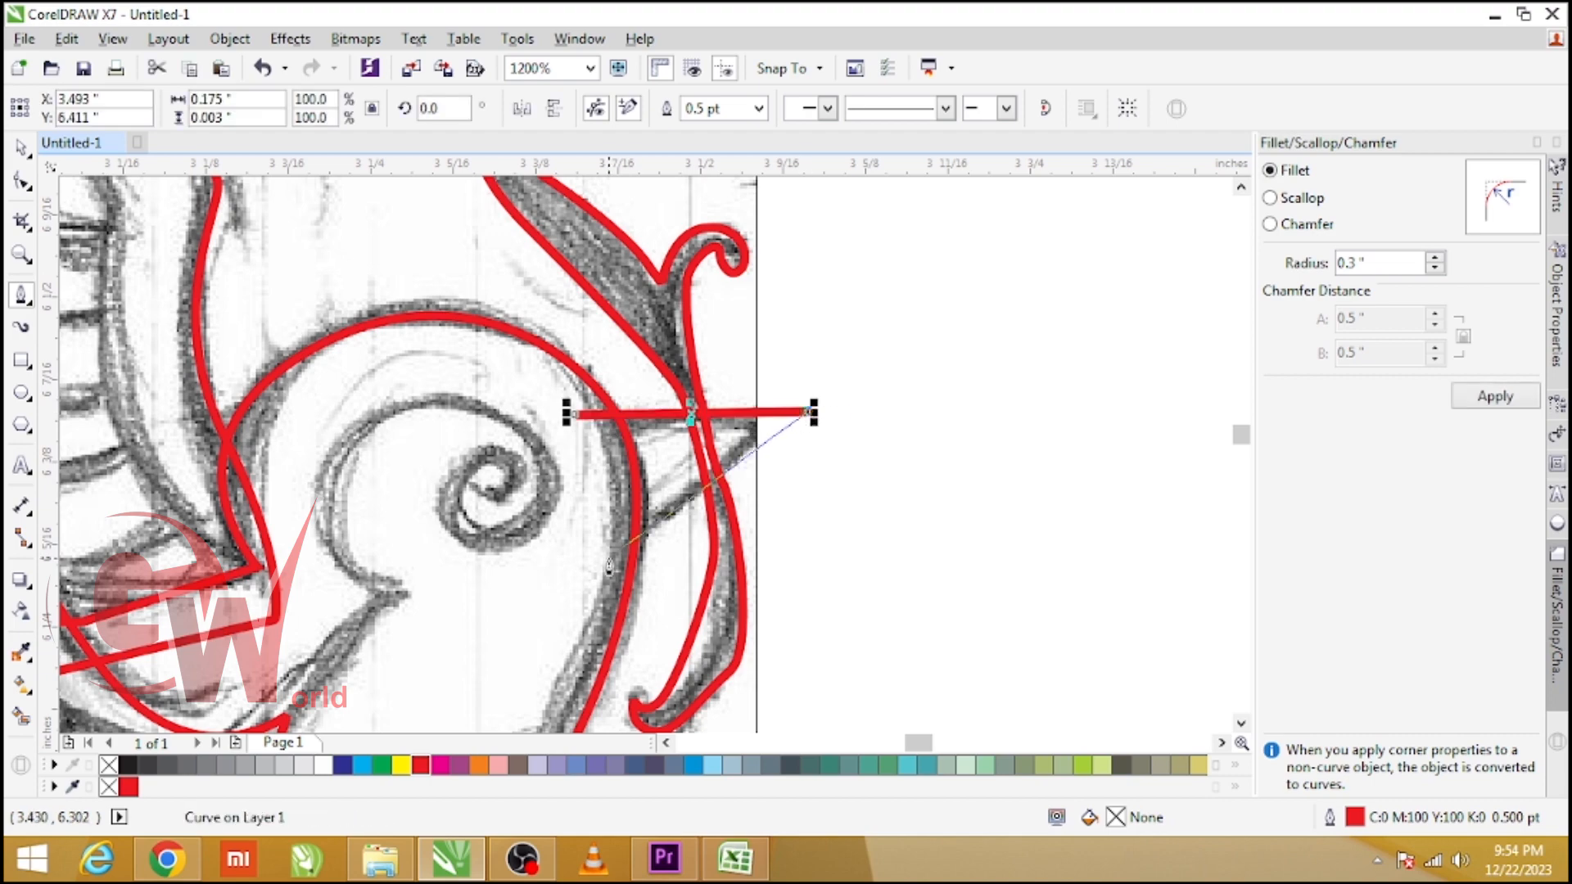
{"action": "left_click", "coordinate": [605, 563]}
{"action": "left_click", "coordinate": [576, 415]}
- Draw a circle about 0.069 inch across over the sketched spiral of the eye
{"action": "scroll", "coordinate": [578, 480], "scroll_direction": "down", "scroll_amount": 2}
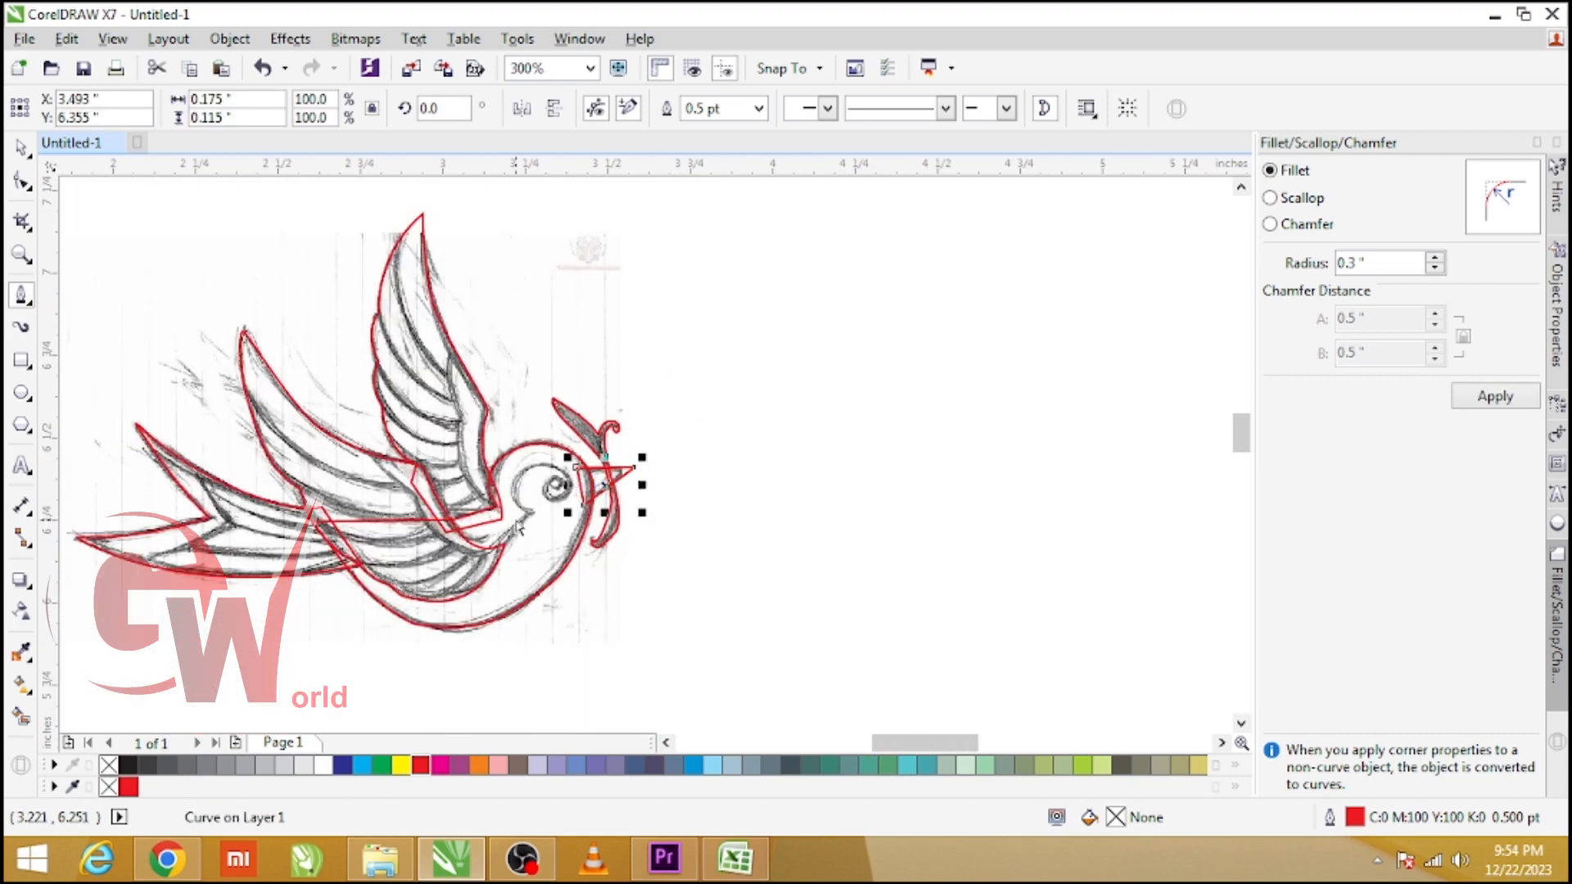
{"action": "key", "text": "space"}
{"action": "scroll", "coordinate": [528, 511], "scroll_direction": "up", "scroll_amount": 1}
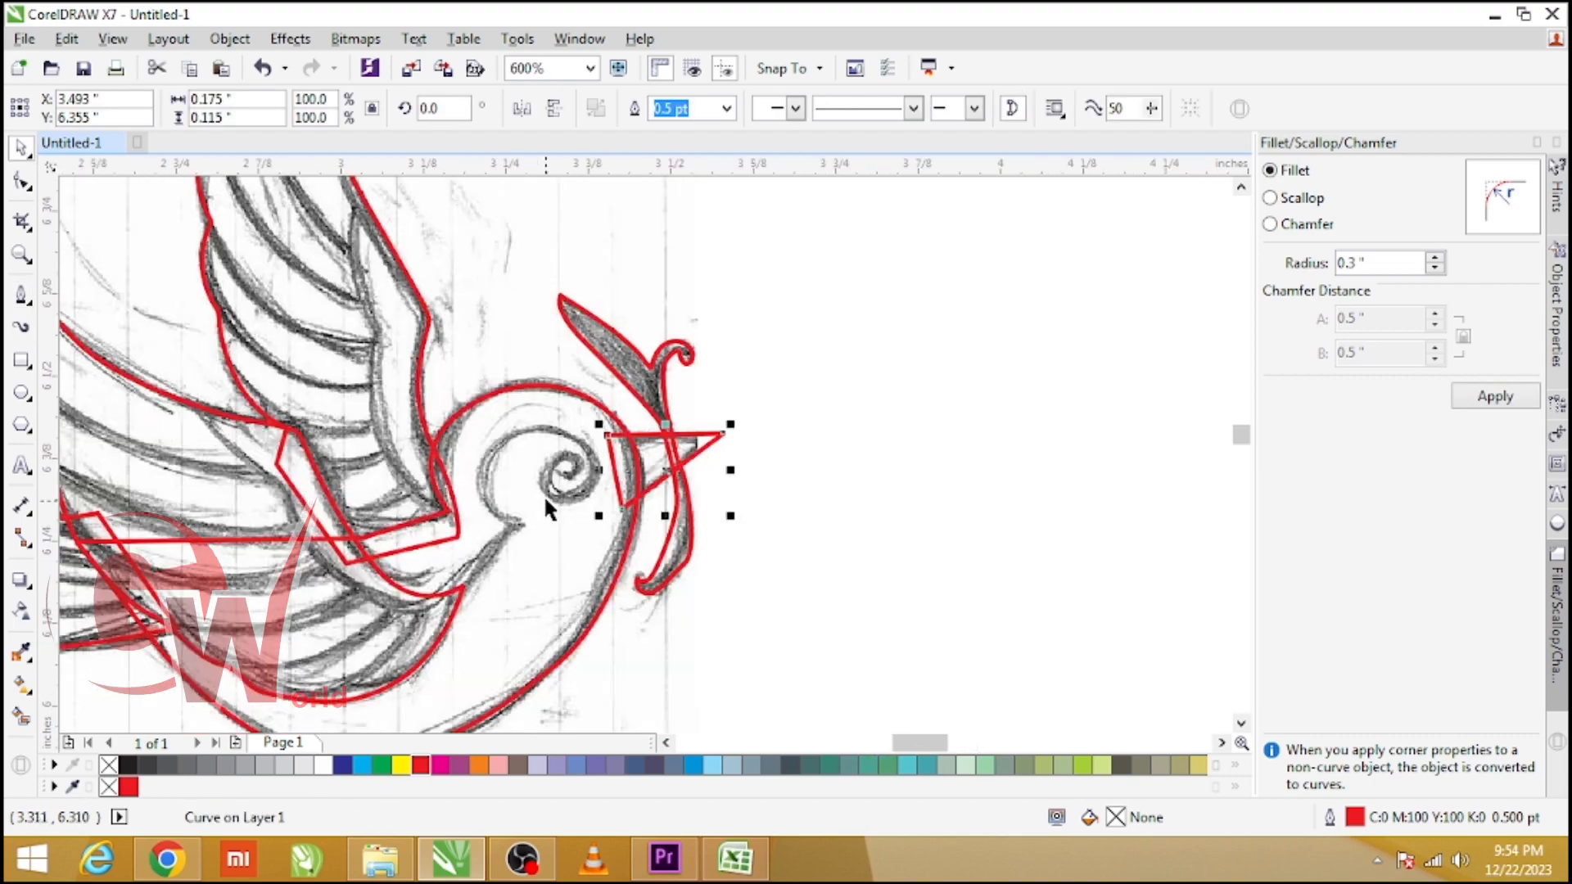
{"action": "left_click", "coordinate": [21, 394]}
{"action": "scroll", "coordinate": [576, 489], "scroll_direction": "up", "scroll_amount": 1}
{"action": "left_click_drag", "start_coordinate": [512, 433], "coordinate": [602, 524]}
{"action": "key", "text": "space"}
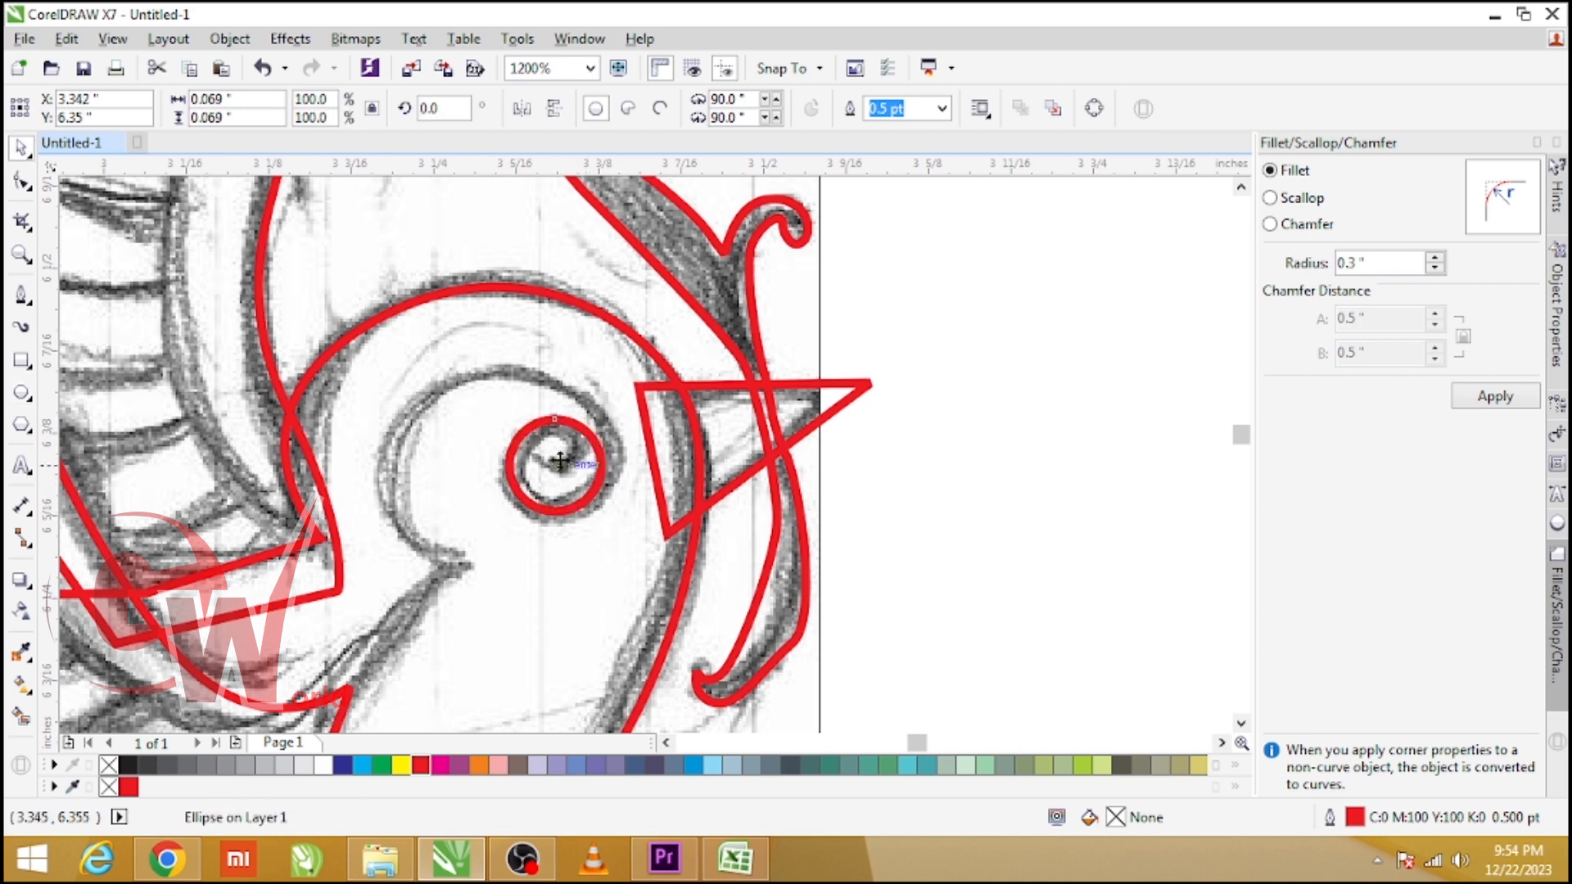
- Draw a circle about 0.042 inch across in the upper part of the eye and scale it about its centre to about 0.01 inch
{"action": "scroll", "coordinate": [560, 462], "scroll_direction": "up", "scroll_amount": 1}
{"action": "key", "text": "space"}
{"action": "left_click_drag", "start_coordinate": [484, 373], "coordinate": [595, 485]}
{"action": "key", "text": "space"}
{"action": "left_click_drag", "start_coordinate": [561, 445], "coordinate": [569, 443]}
{"action": "scroll", "coordinate": [585, 427], "scroll_direction": "up", "scroll_amount": 1}
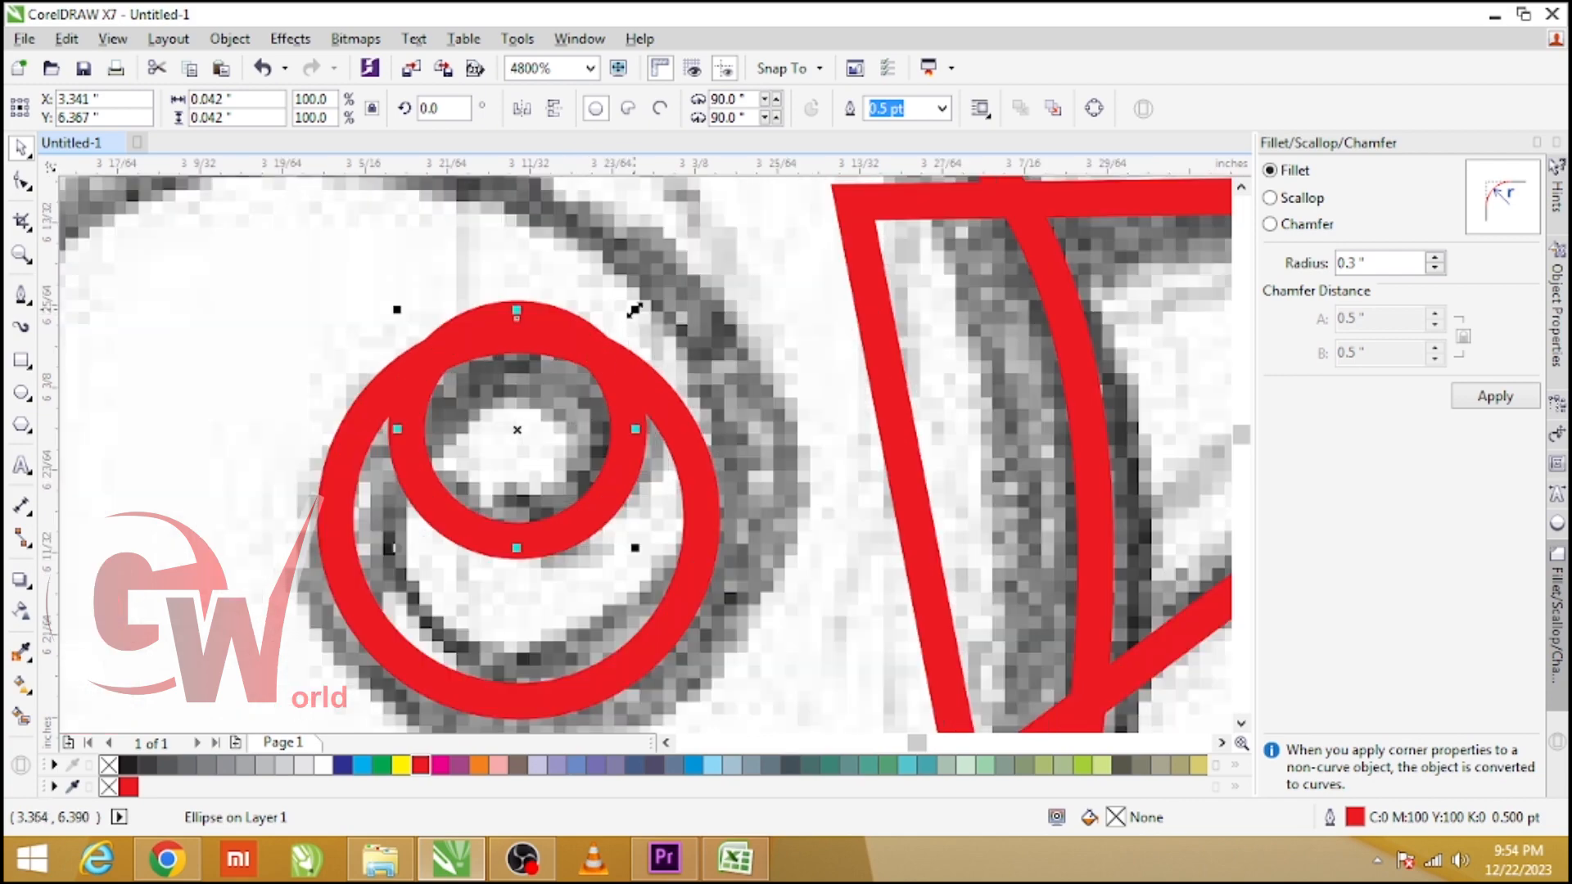
{"action": "left_click_drag", "start_coordinate": [634, 309], "coordinate": [590, 389]}
{"action": "scroll", "coordinate": [590, 390], "scroll_direction": "down", "scroll_amount": 5}
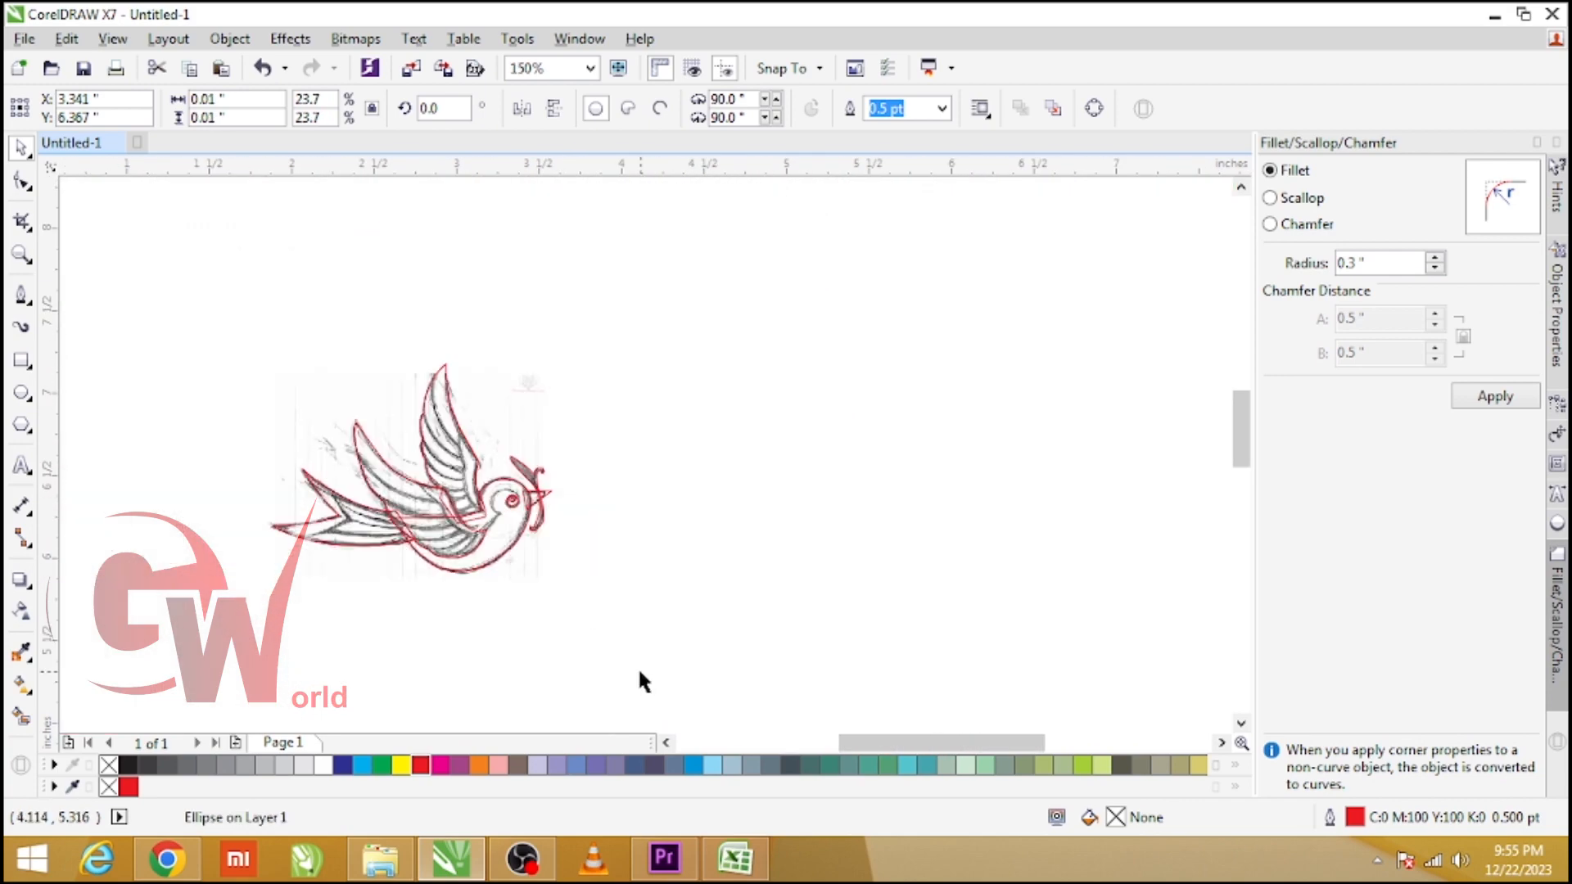
- Deselect the eye circle and set the nudge distance to 2 inches
{"action": "left_click", "coordinate": [640, 672]}
{"action": "scroll", "coordinate": [419, 522], "scroll_direction": "up", "scroll_amount": 1}
{"action": "scroll", "coordinate": [453, 247], "scroll_direction": "up", "scroll_amount": 1}
{"action": "key", "text": "space"}
{"action": "scroll", "coordinate": [462, 411], "scroll_direction": "down", "scroll_amount": 2}
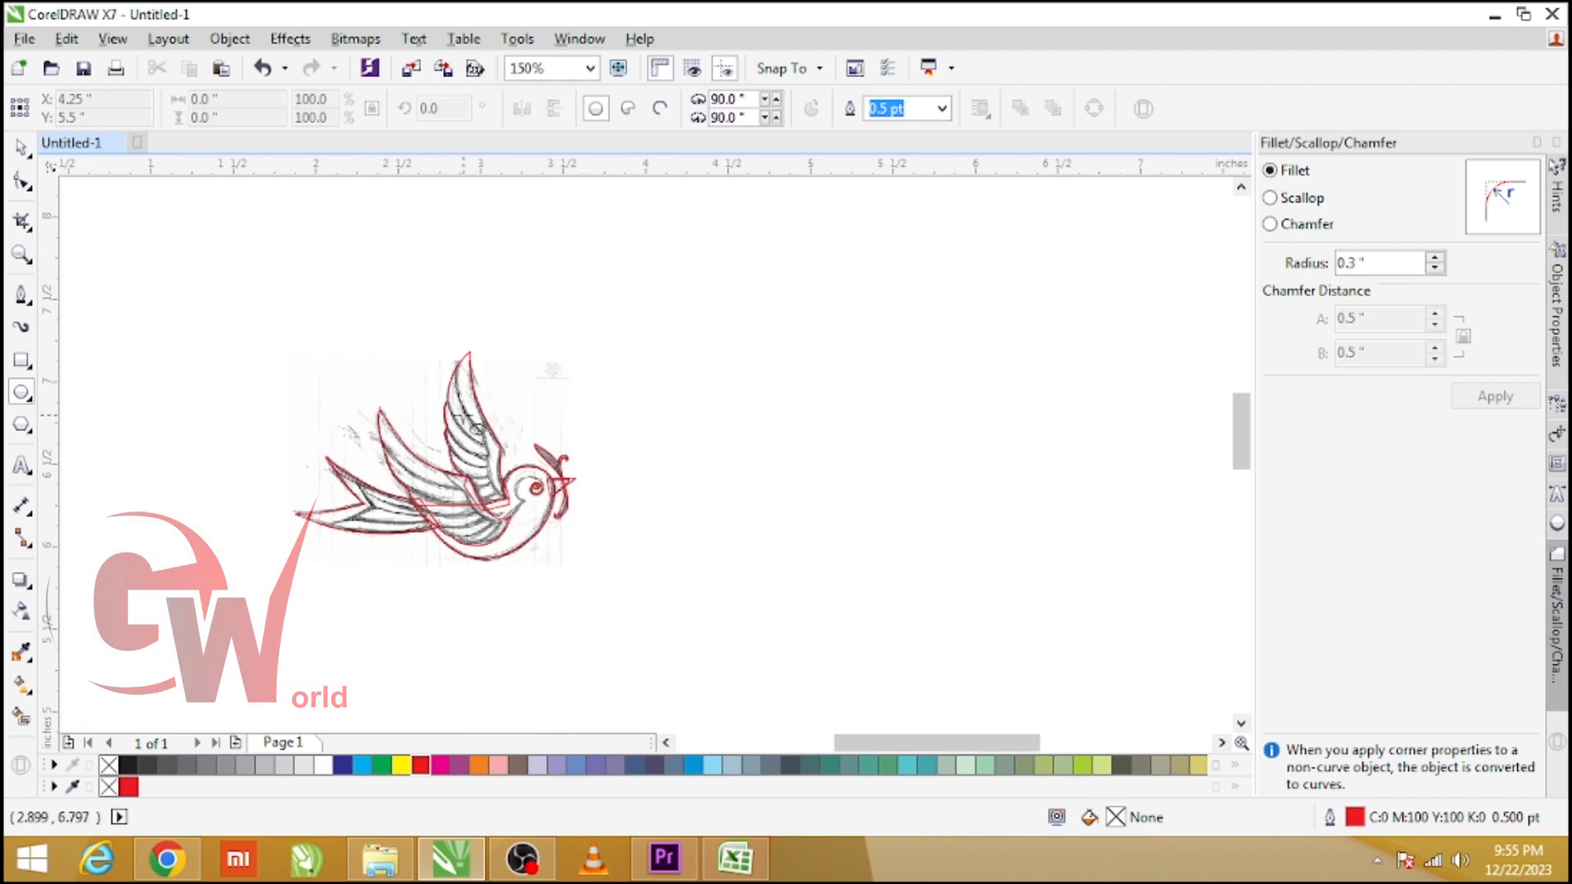
{"action": "key", "text": "space"}
{"action": "left_click_drag", "start_coordinate": [667, 233], "coordinate": [190, 631]}
{"action": "left_click", "coordinate": [678, 302]}
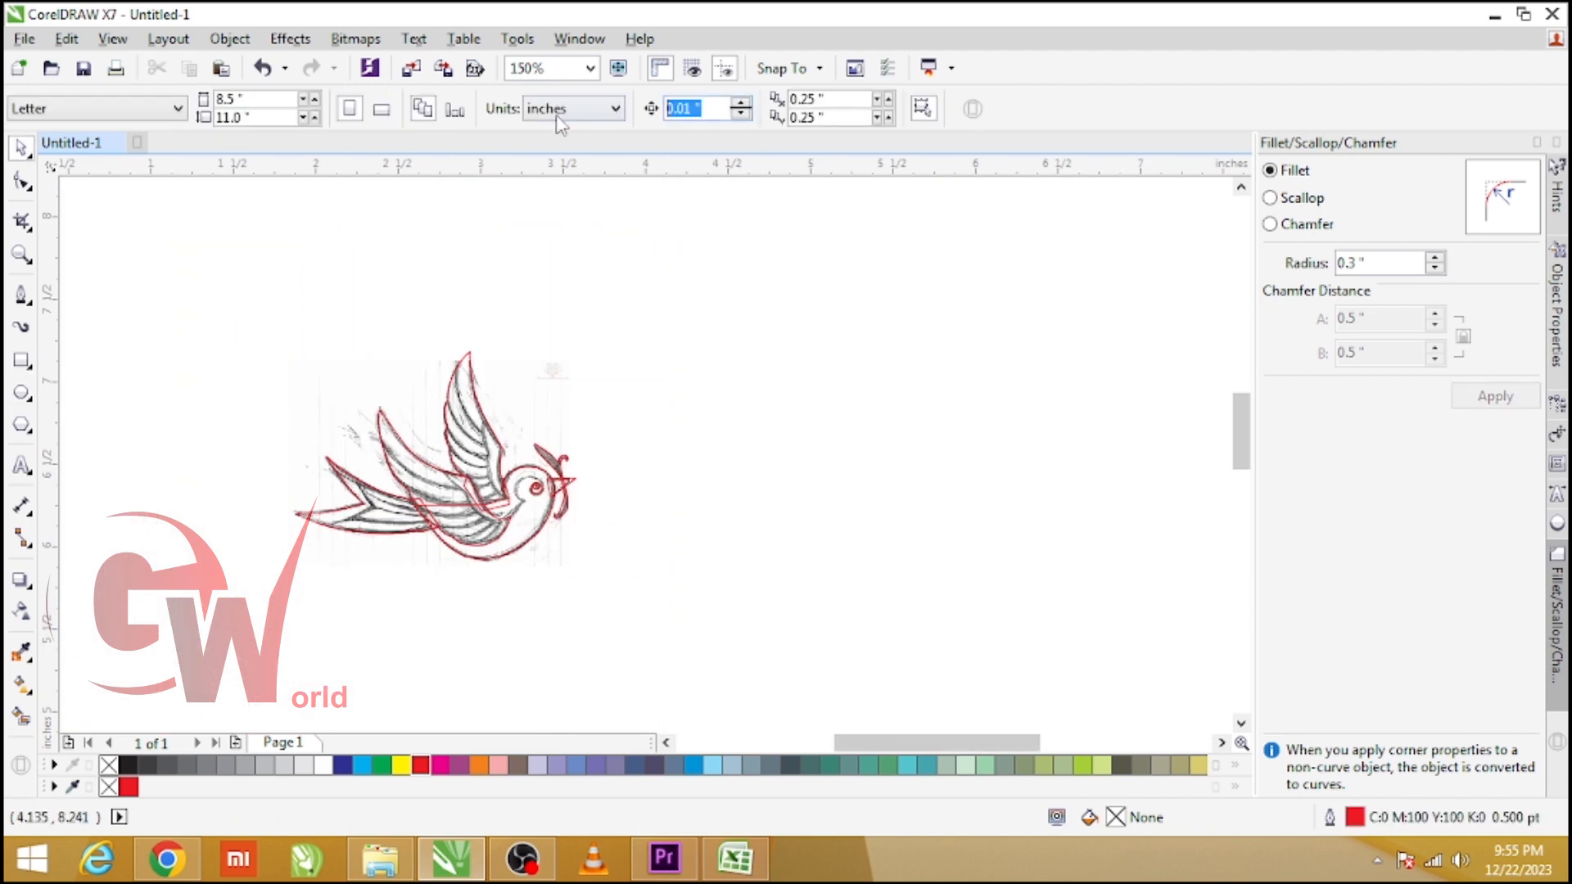
- Try moving the traced outlines 2 inches to the right of the sketch to inspect them, and undo the move
{"action": "left_click_drag", "start_coordinate": [607, 336], "coordinate": [278, 641]}
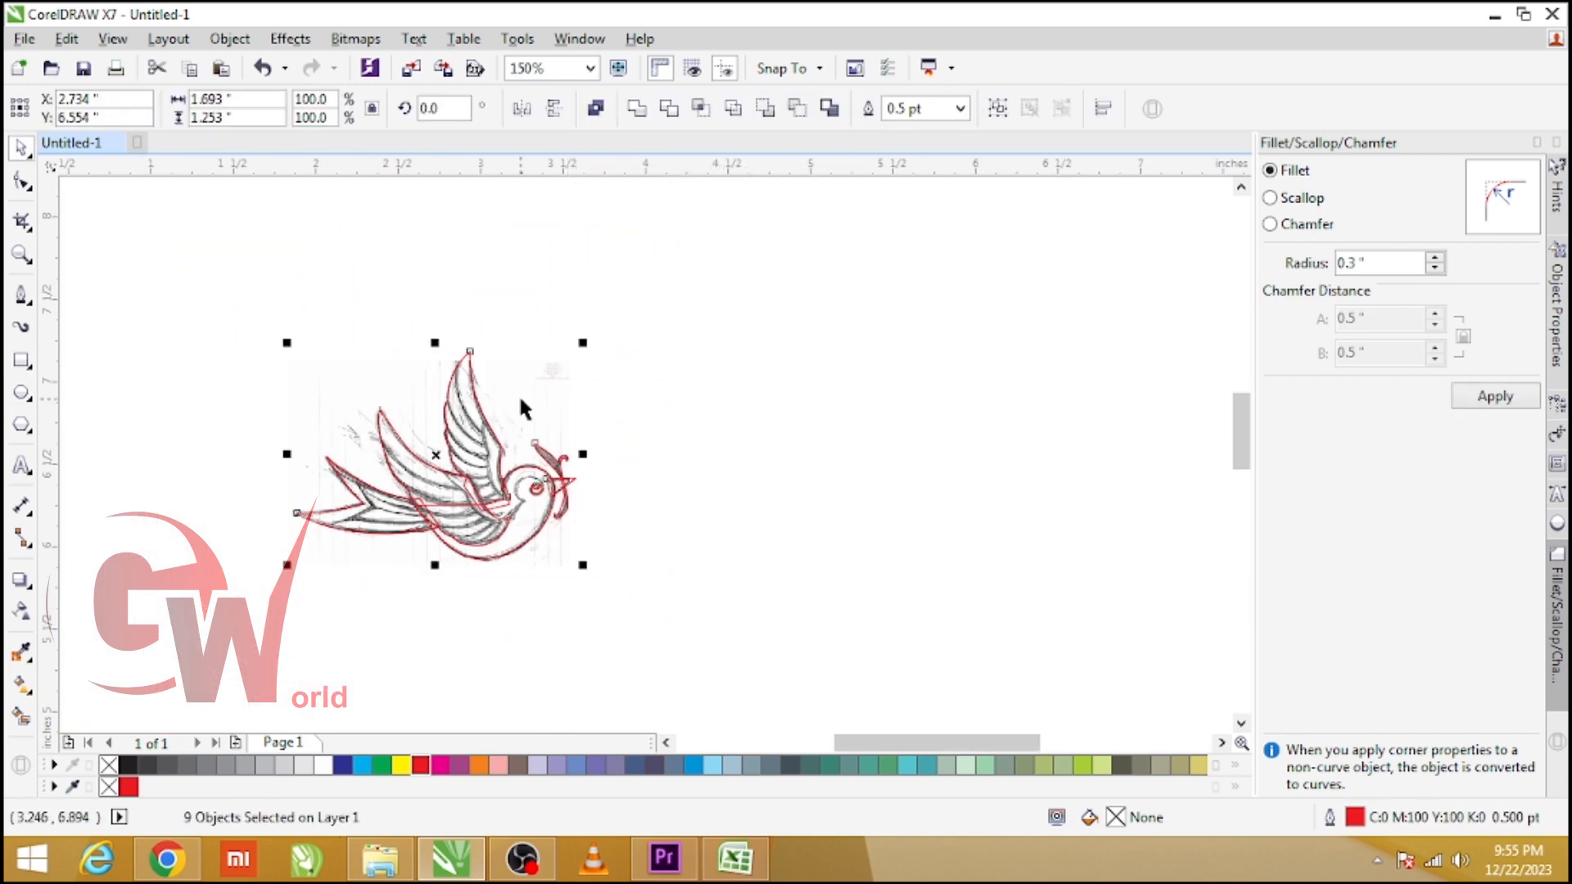
{"action": "key", "text": "Right"}
{"action": "left_click", "coordinate": [910, 607]}
{"action": "key", "text": "F2"}
{"action": "left_click_drag", "start_coordinate": [597, 298], "coordinate": [957, 639]}
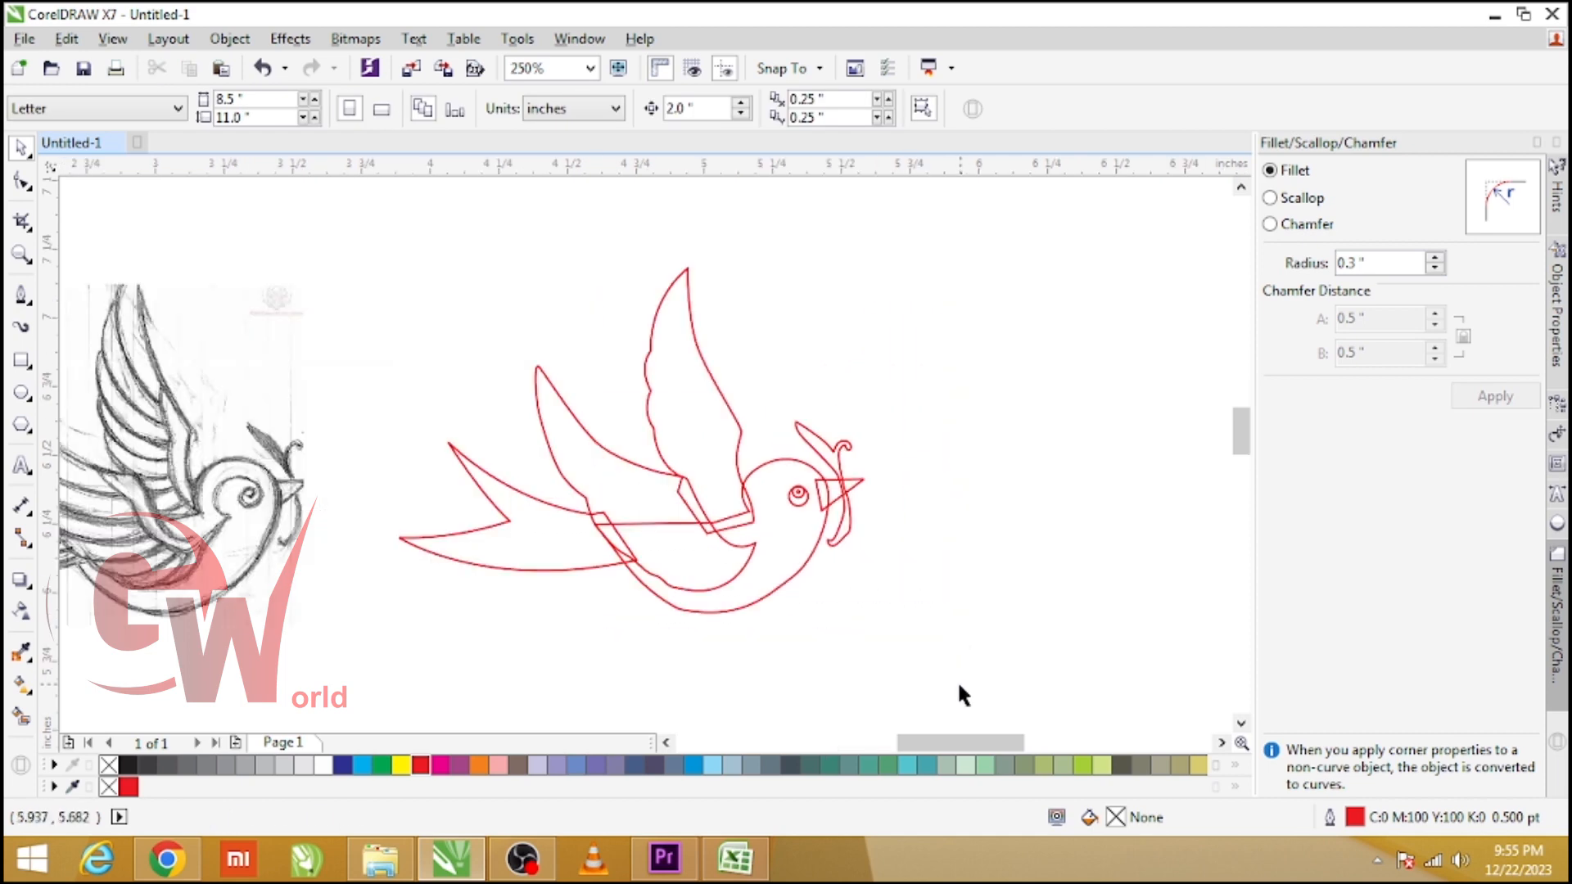
{"action": "left_click", "coordinate": [792, 538]}
{"action": "key", "text": "ctrl+z"}
- Trace the head marking's inner edge with the Pen tool from beneath the eye, around the cheek and back to the throat
{"action": "scroll", "coordinate": [155, 538], "scroll_direction": "up", "scroll_amount": 3}
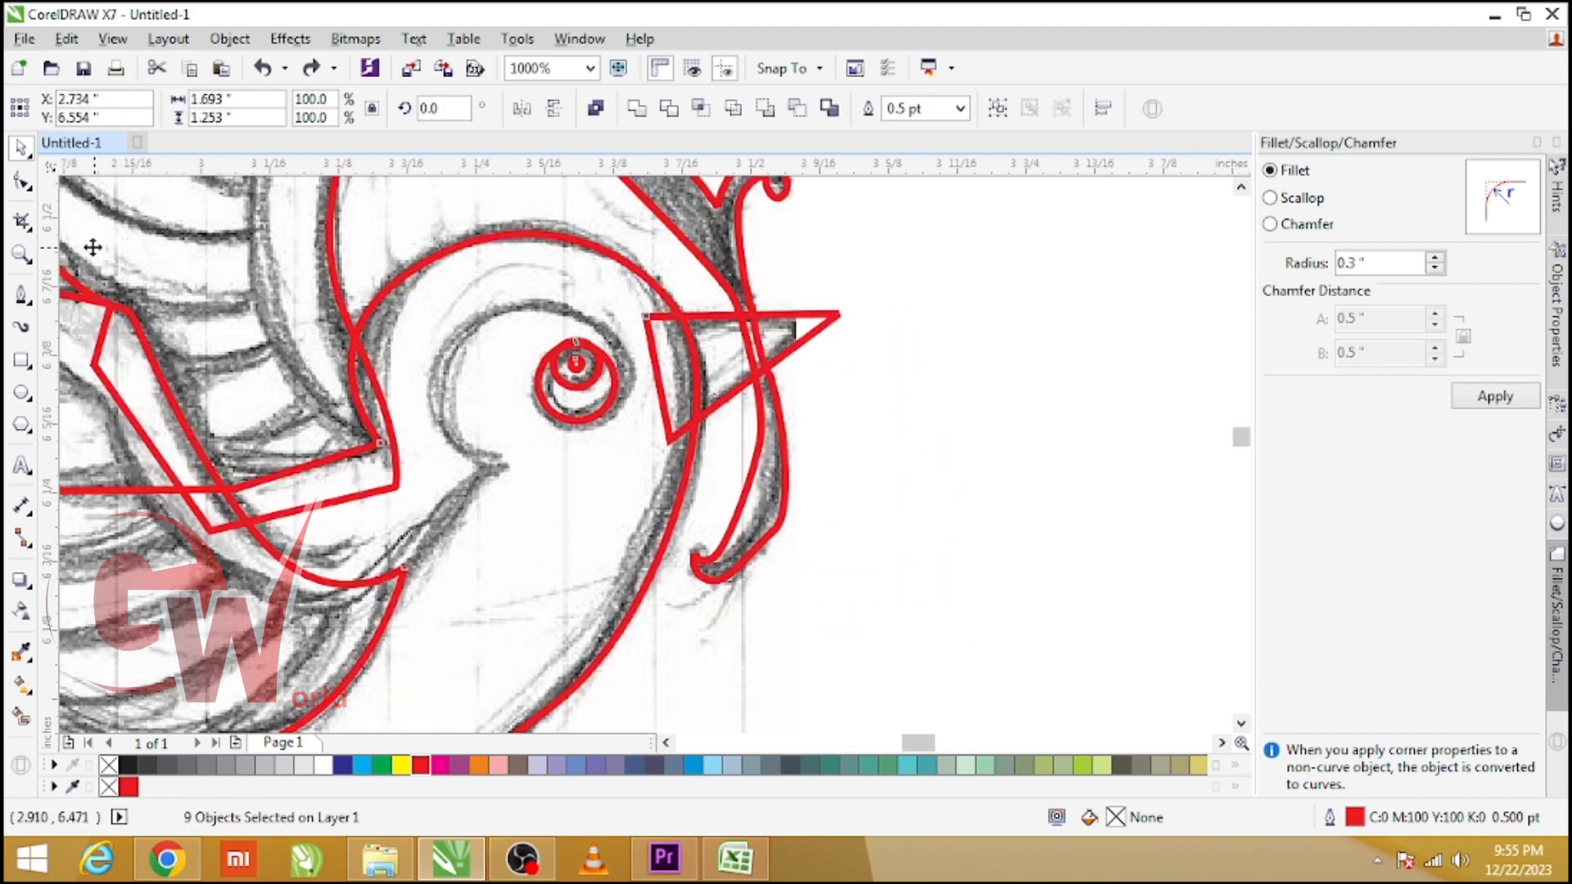
{"action": "left_click", "coordinate": [22, 298]}
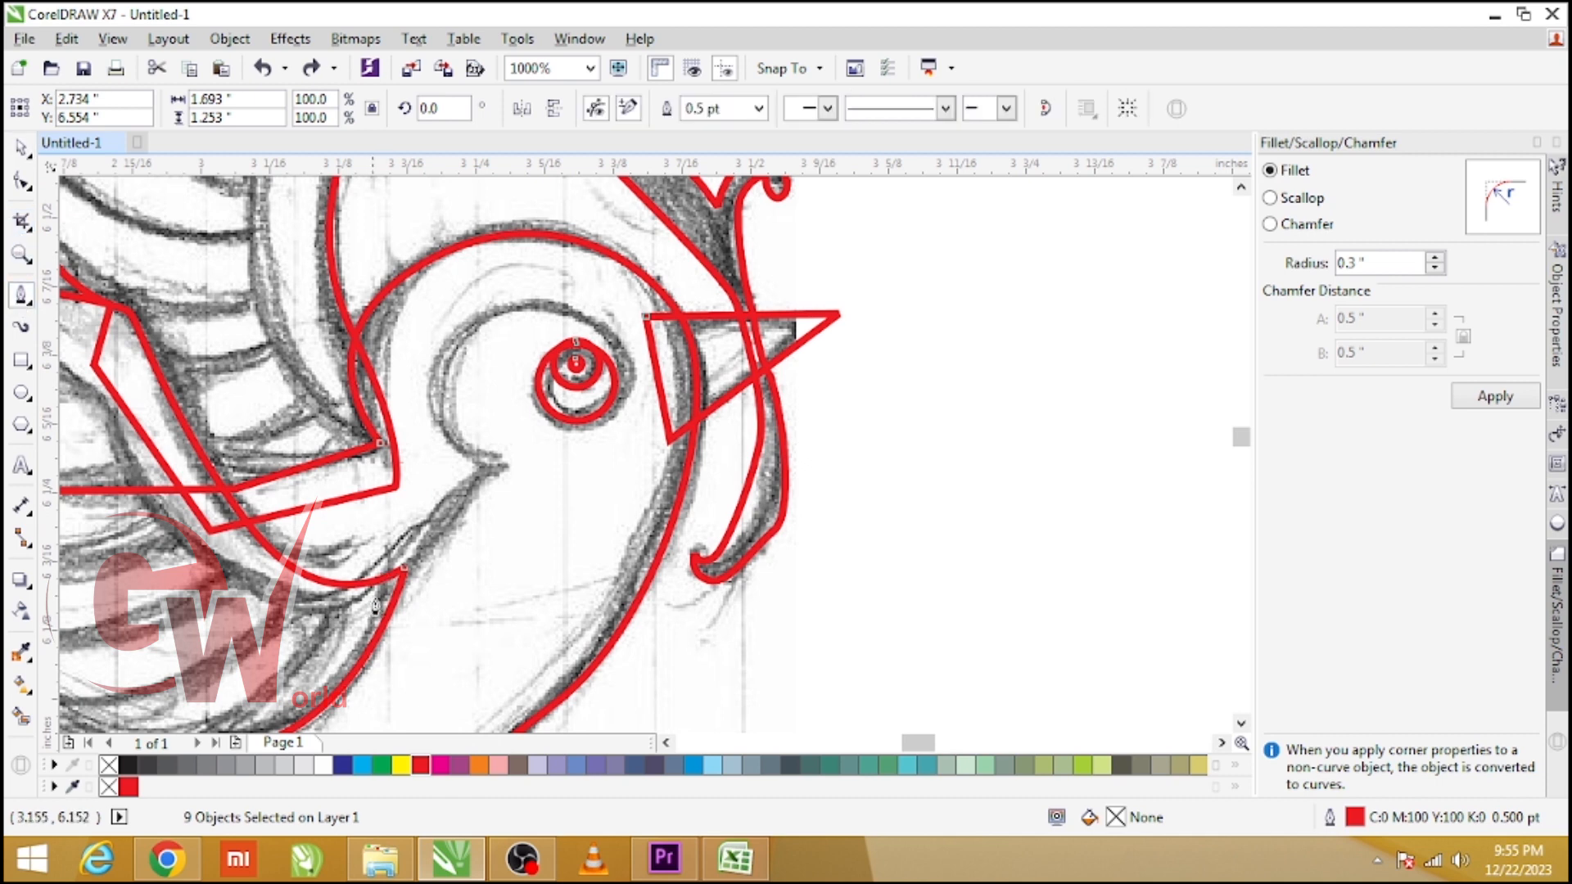
{"action": "left_click", "coordinate": [591, 418]}
{"action": "left_click_drag", "start_coordinate": [615, 338], "coordinate": [576, 281]}
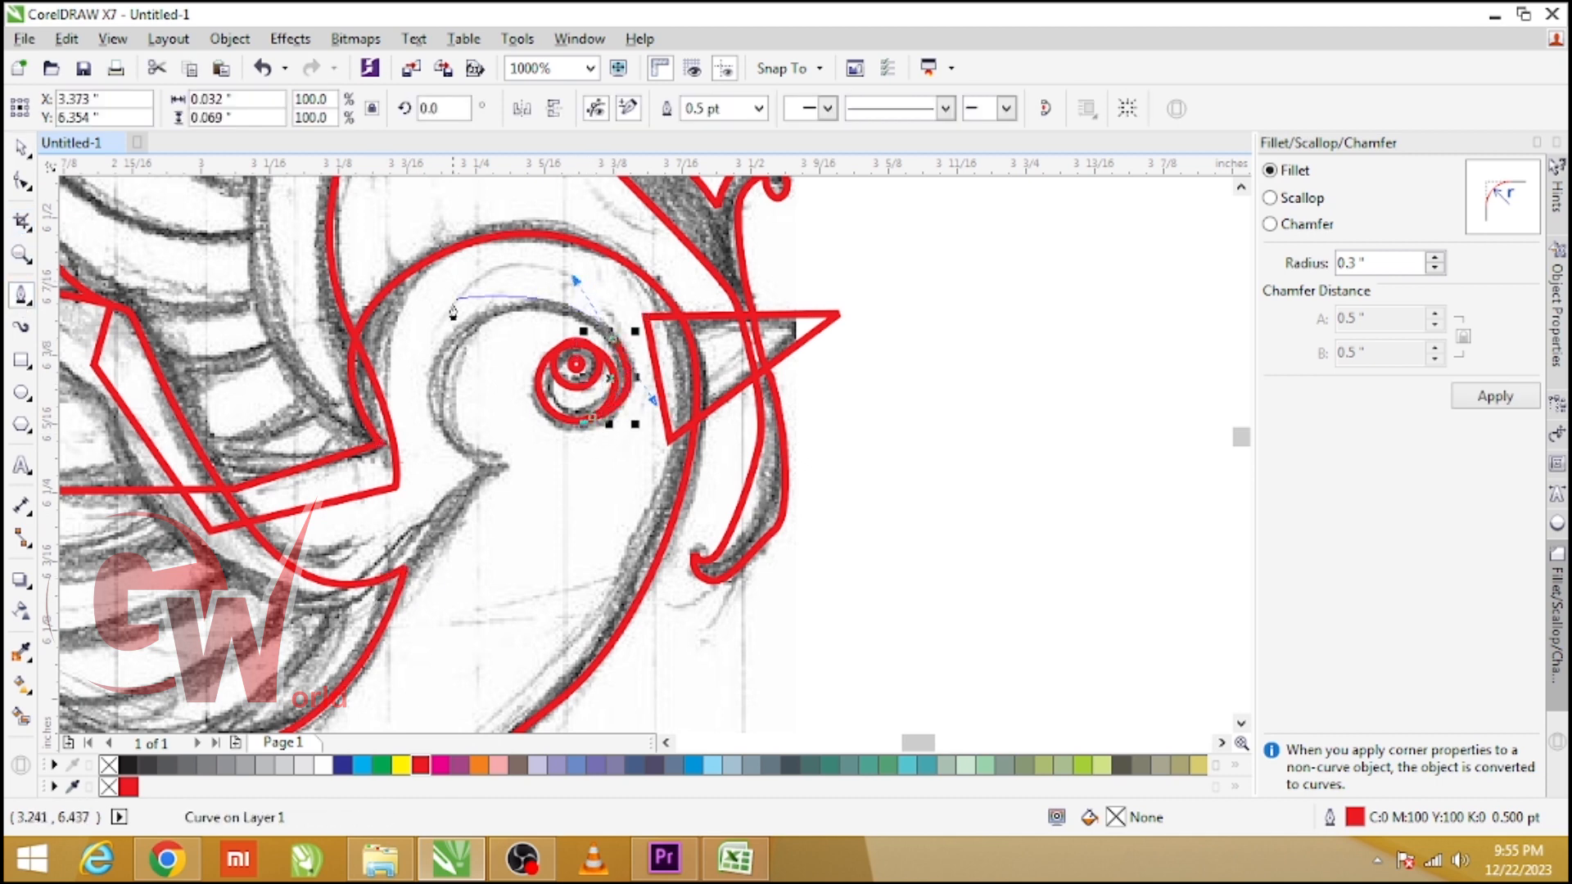
{"action": "left_click_drag", "start_coordinate": [455, 337], "coordinate": [429, 381]}
{"action": "left_click_drag", "start_coordinate": [466, 450], "coordinate": [440, 542]}
{"action": "left_click", "coordinate": [404, 568]}
{"action": "left_click", "coordinate": [197, 624]}
{"action": "key", "text": "ctrl+z"}
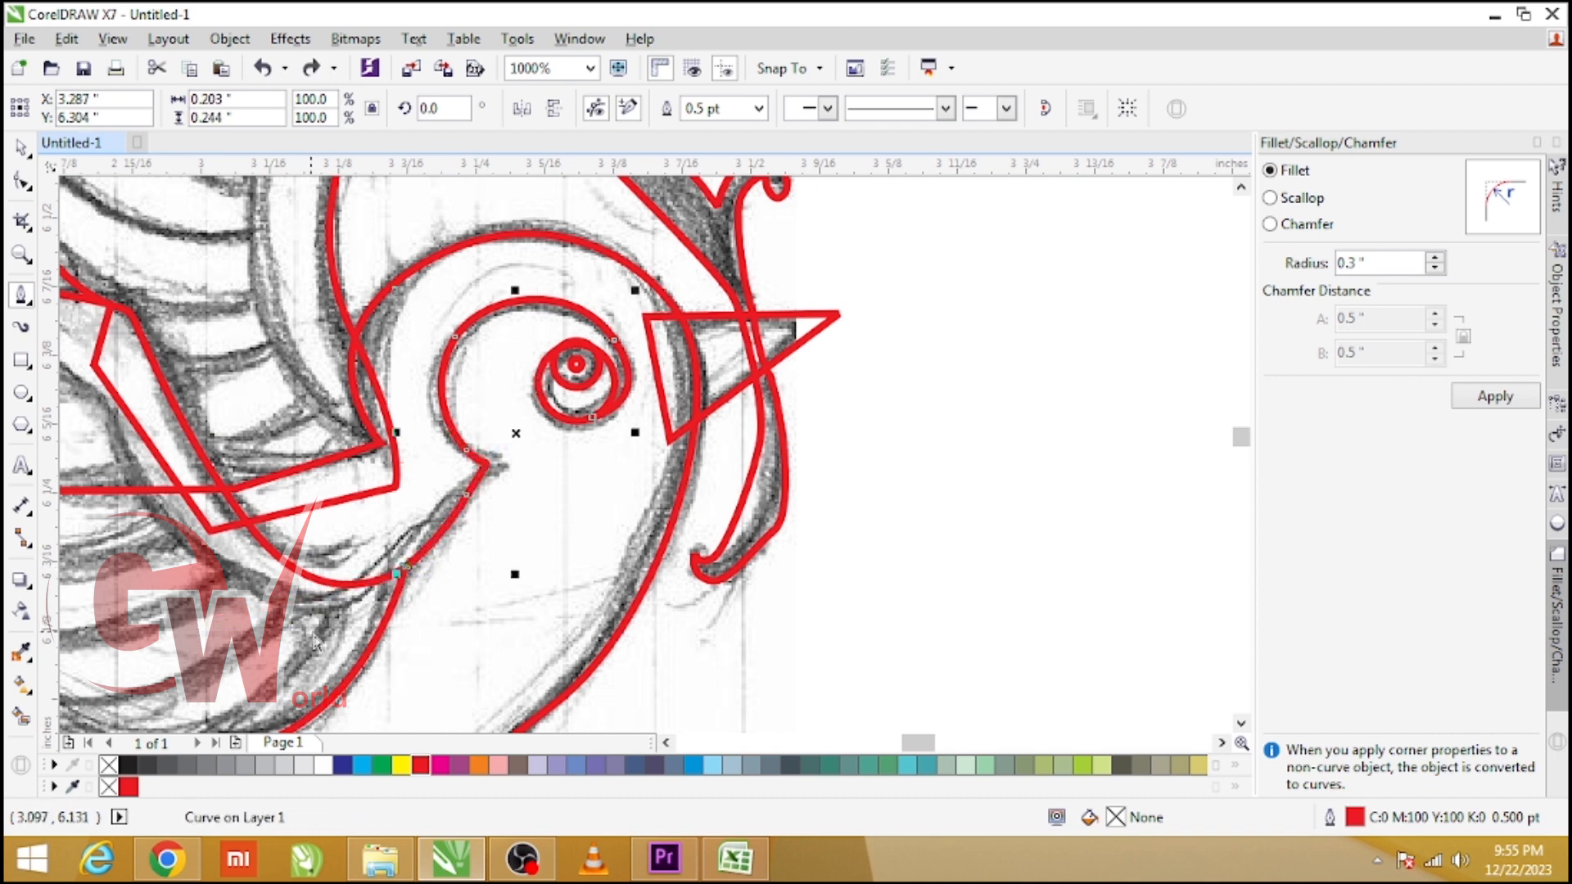
- Continue the marking's outline in a loose loop around the back and over the head, closing it at the start beneath the eye
{"action": "left_click_drag", "start_coordinate": [328, 641], "coordinate": [278, 654]}
{"action": "left_click_drag", "start_coordinate": [169, 530], "coordinate": [154, 489]}
{"action": "left_click_drag", "start_coordinate": [183, 349], "coordinate": [235, 294]}
{"action": "left_click_drag", "start_coordinate": [368, 218], "coordinate": [439, 211]}
{"action": "left_click_drag", "start_coordinate": [616, 219], "coordinate": [671, 227]}
{"action": "left_click_drag", "start_coordinate": [733, 298], "coordinate": [744, 354]}
{"action": "left_click_drag", "start_coordinate": [714, 469], "coordinate": [709, 490]}
{"action": "left_click", "coordinate": [681, 485]}
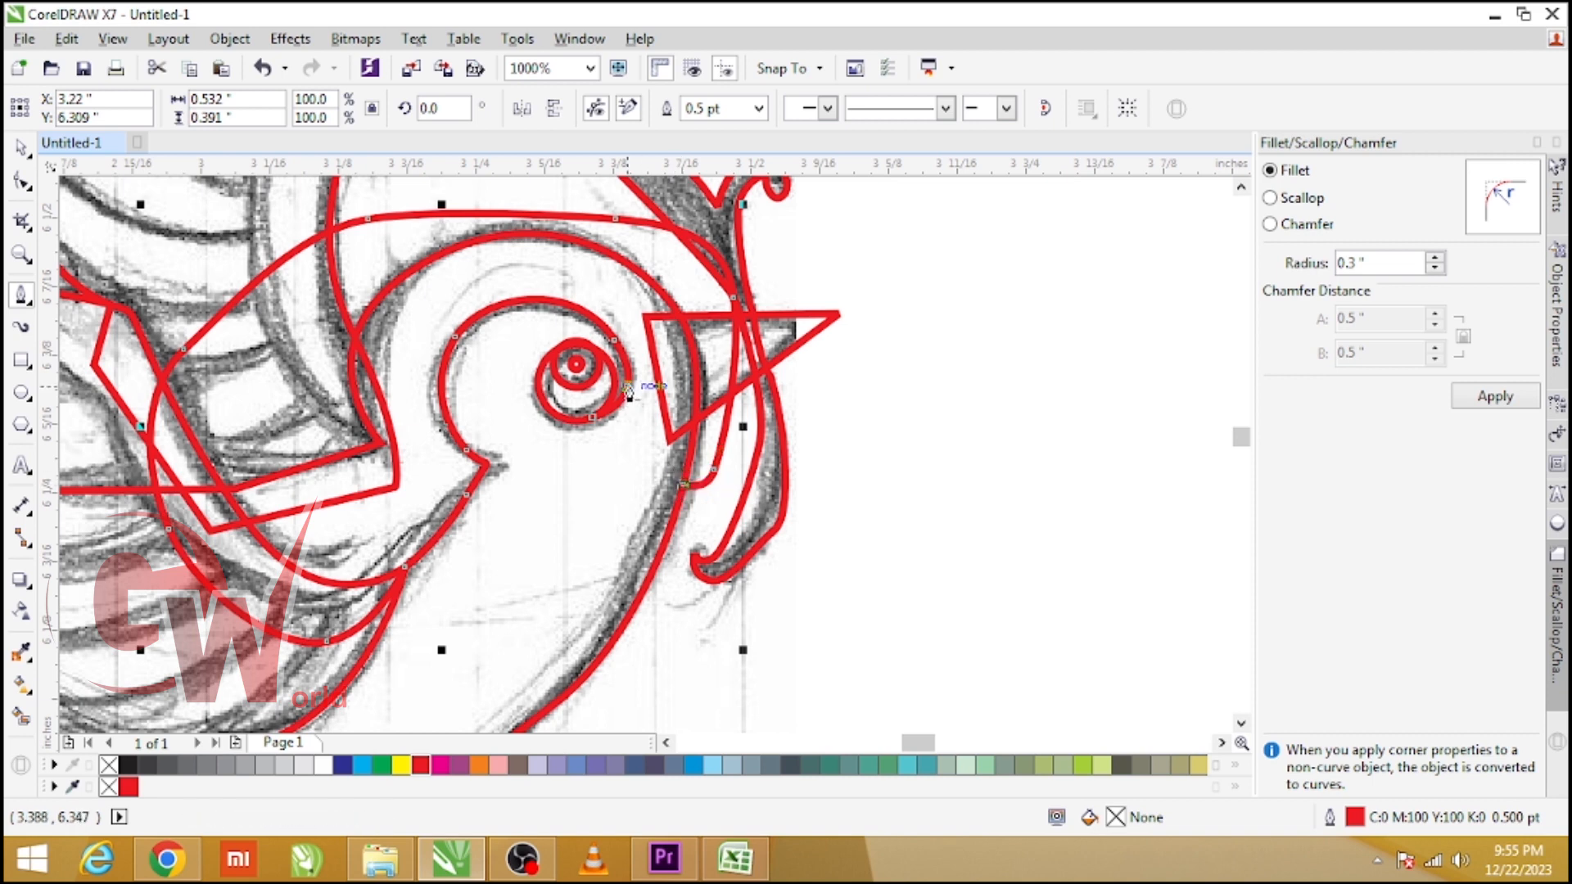
{"action": "left_click", "coordinate": [593, 418]}
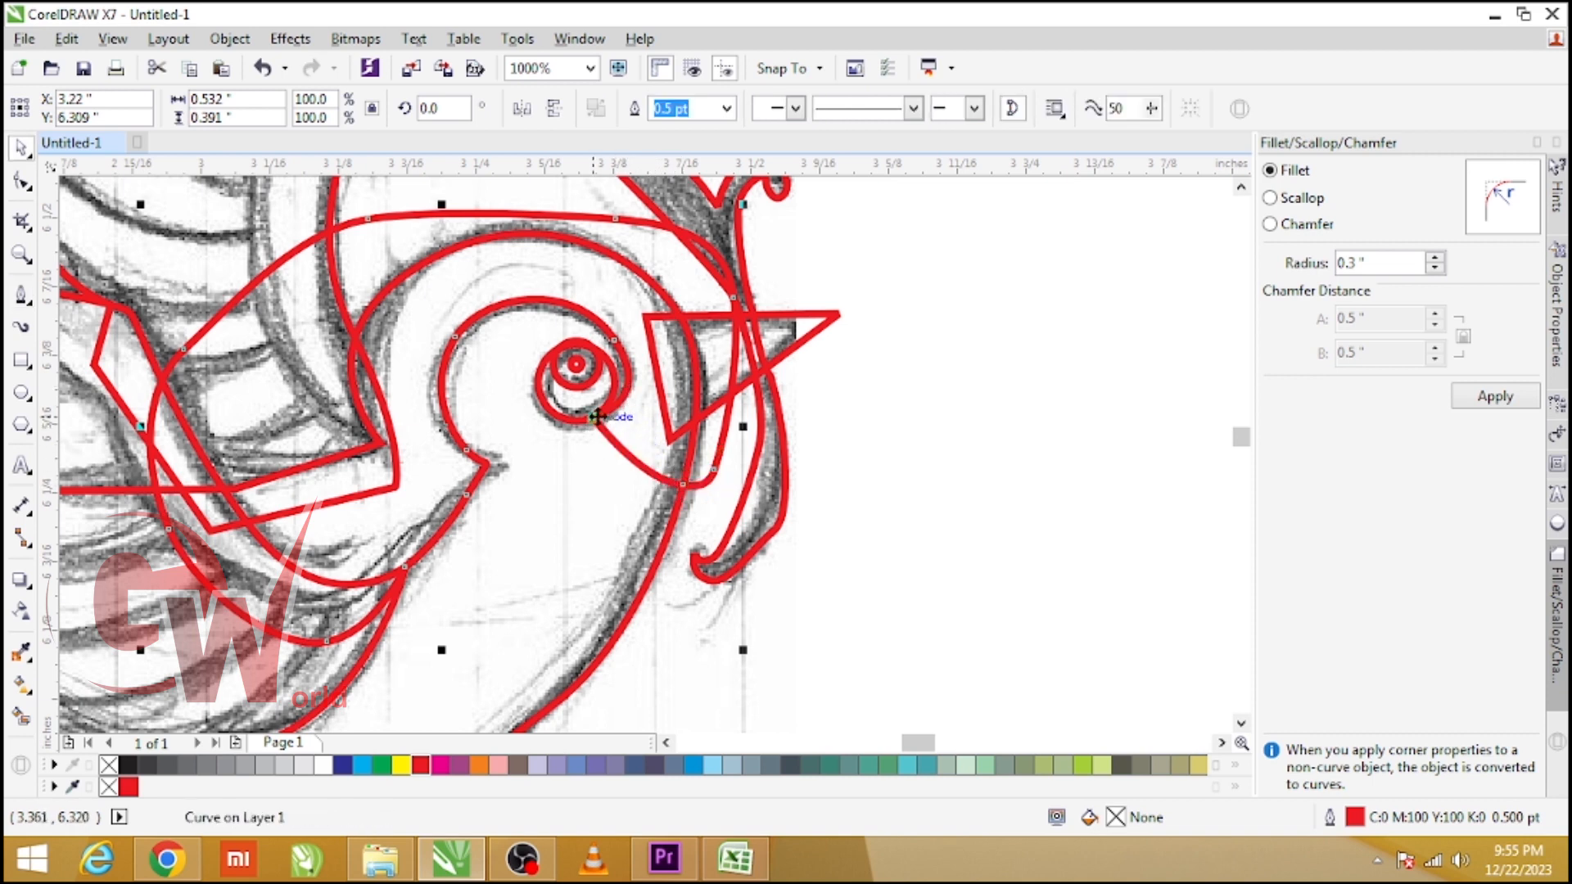
- Delete the marking's node beneath the eye and reshape the closing segment to run straight down past the beak's base
{"action": "key", "text": "F10"}
{"action": "key", "text": "Delete"}
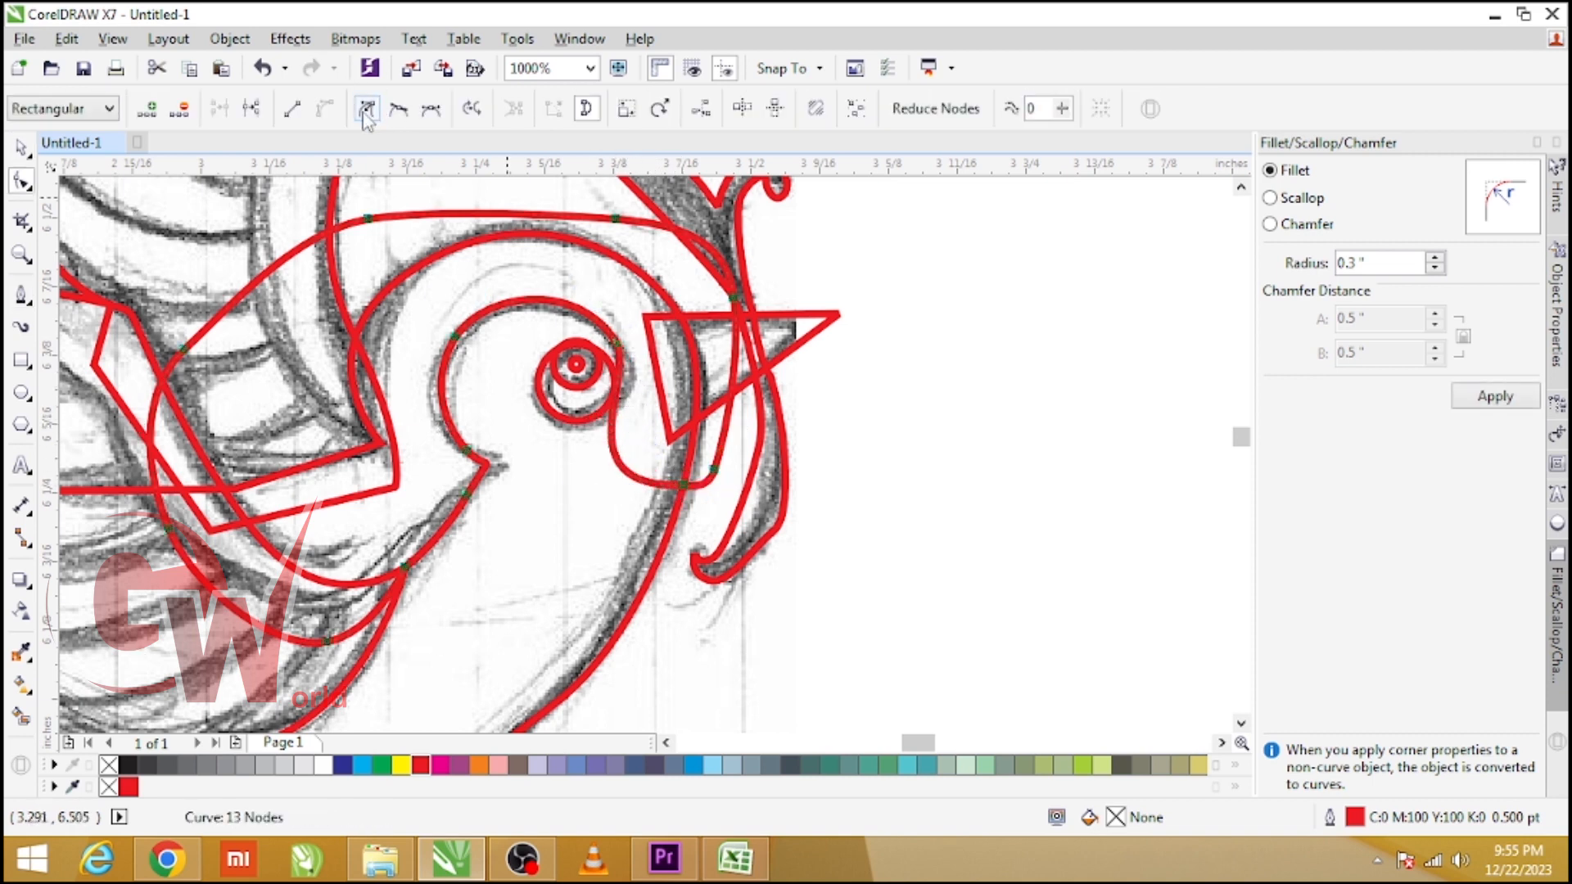
{"action": "left_click_drag", "start_coordinate": [563, 487], "coordinate": [679, 456]}
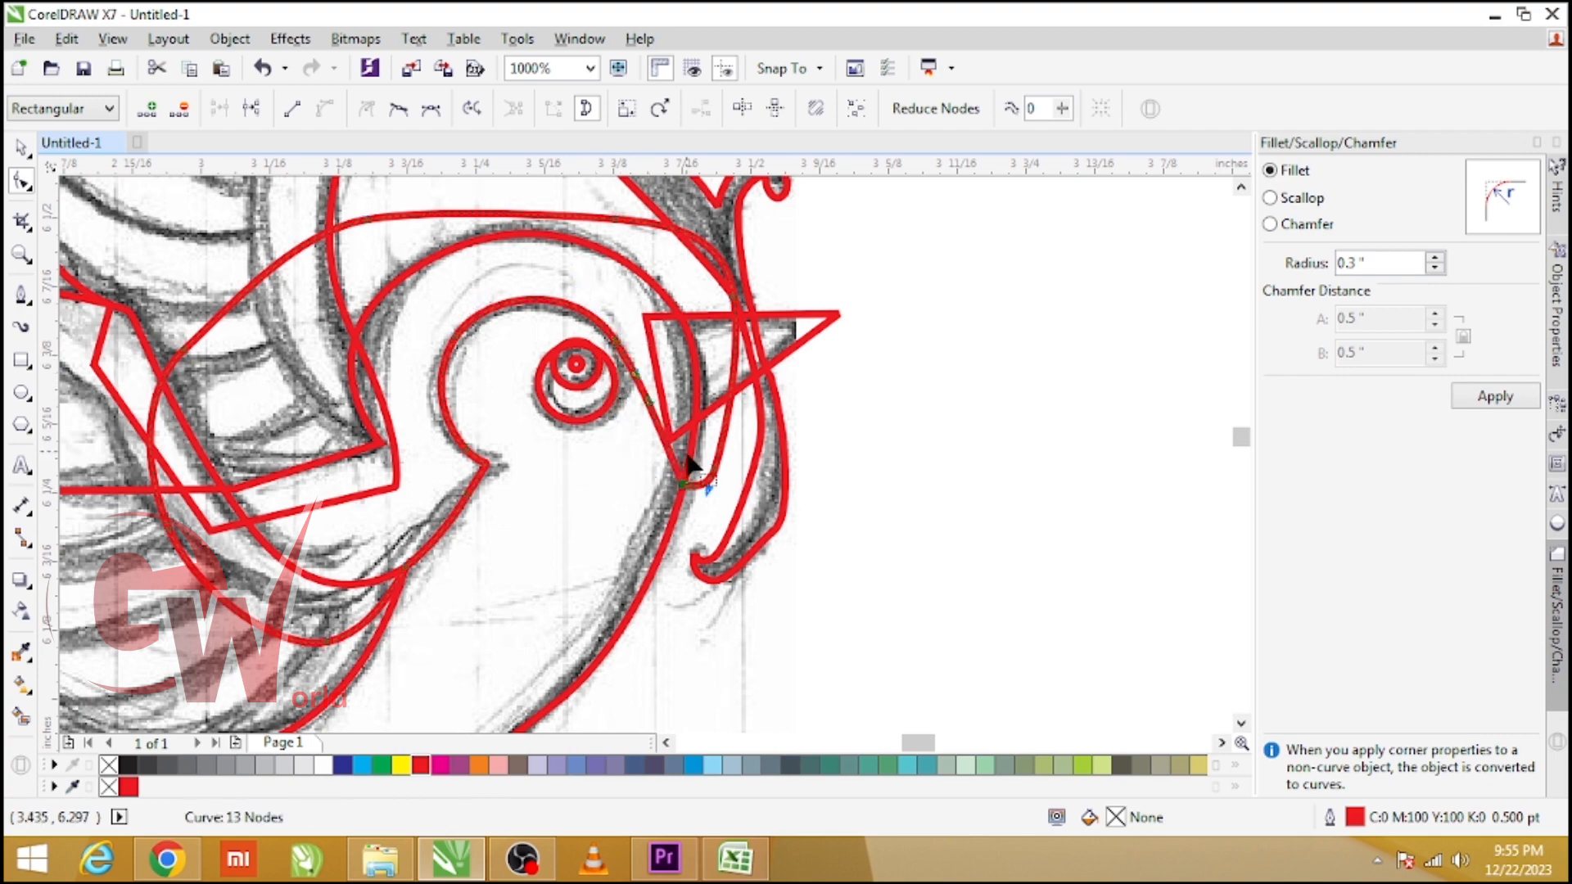
- PowerClip the head marking inside the bird's body outline
{"action": "scroll", "coordinate": [687, 459], "scroll_direction": "down", "scroll_amount": 1}
{"action": "key", "text": "space"}
{"action": "scroll", "coordinate": [636, 516], "scroll_direction": "down", "scroll_amount": 1}
{"action": "left_click", "coordinate": [528, 442]}
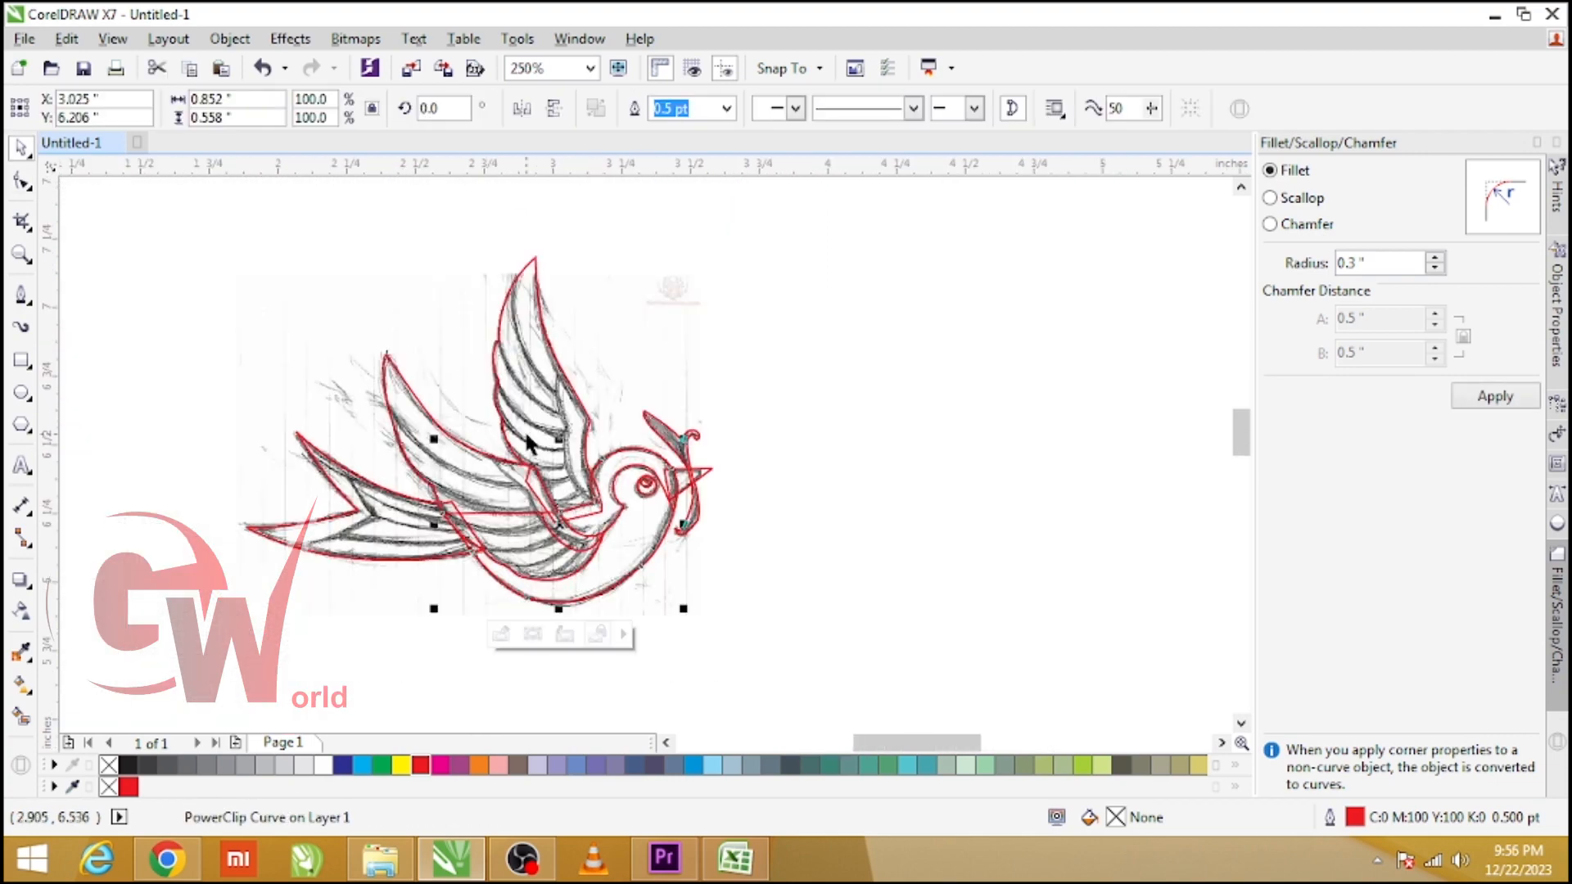
- Move all the traced outlines 2 inches to the right, leaving the sketch in place
{"action": "left_click_drag", "start_coordinate": [217, 255], "coordinate": [792, 636]}
{"action": "key", "text": "Right"}
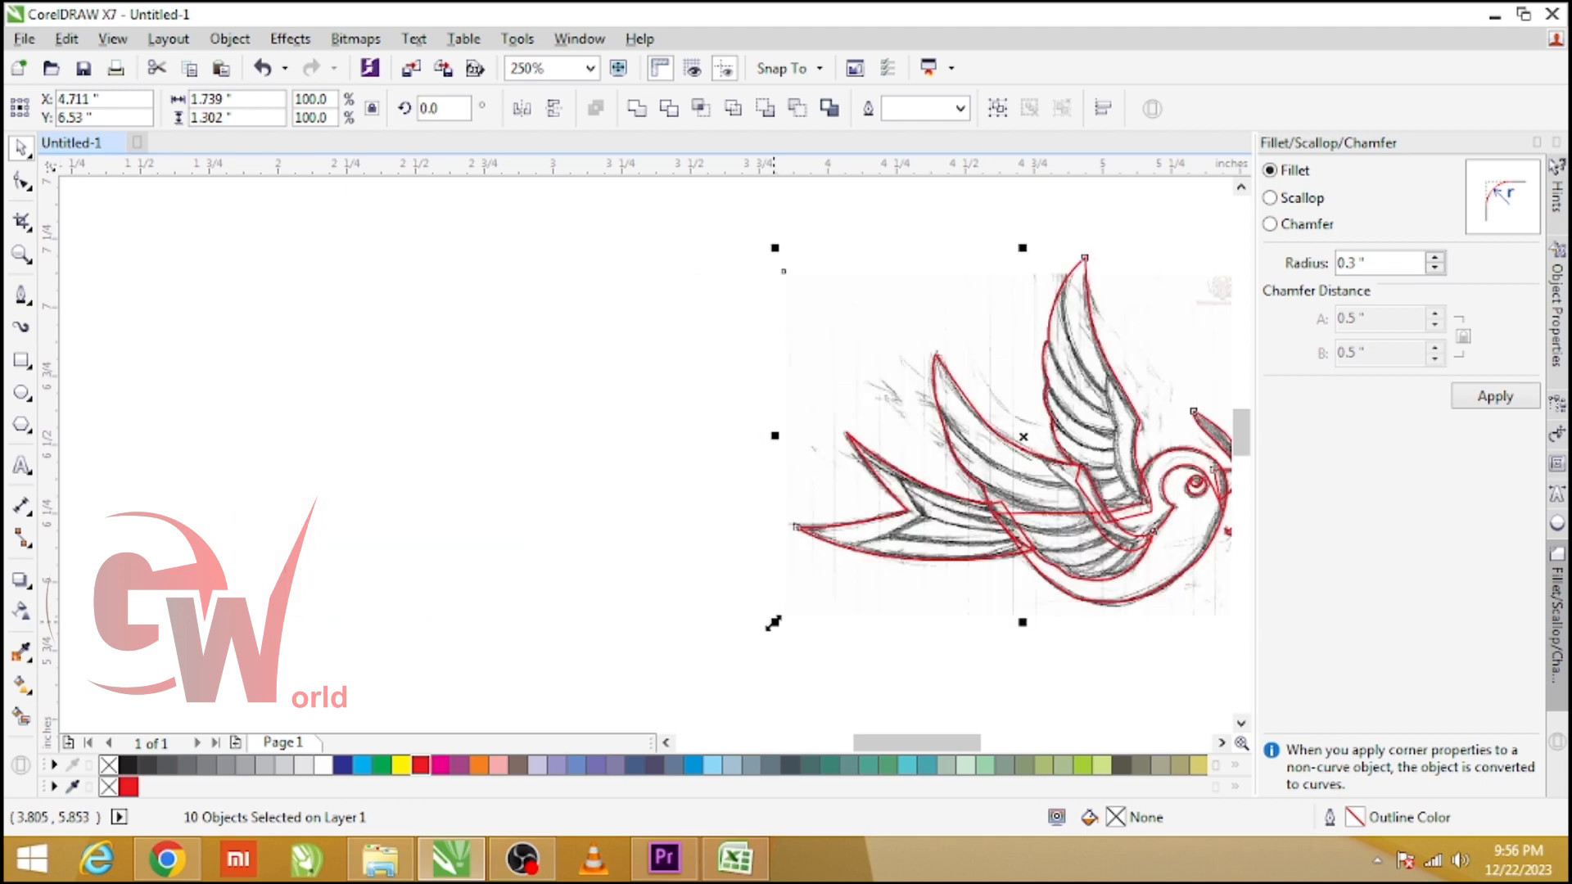
{"action": "key", "text": "ctrl+z"}
{"action": "left_click", "coordinate": [416, 352], "text": "shift"}
{"action": "key", "text": "Right"}
- Extract the head marking from the body's PowerClip and fill it with cyan
{"action": "left_click", "coordinate": [991, 616]}
{"action": "left_click", "coordinate": [1199, 541]}
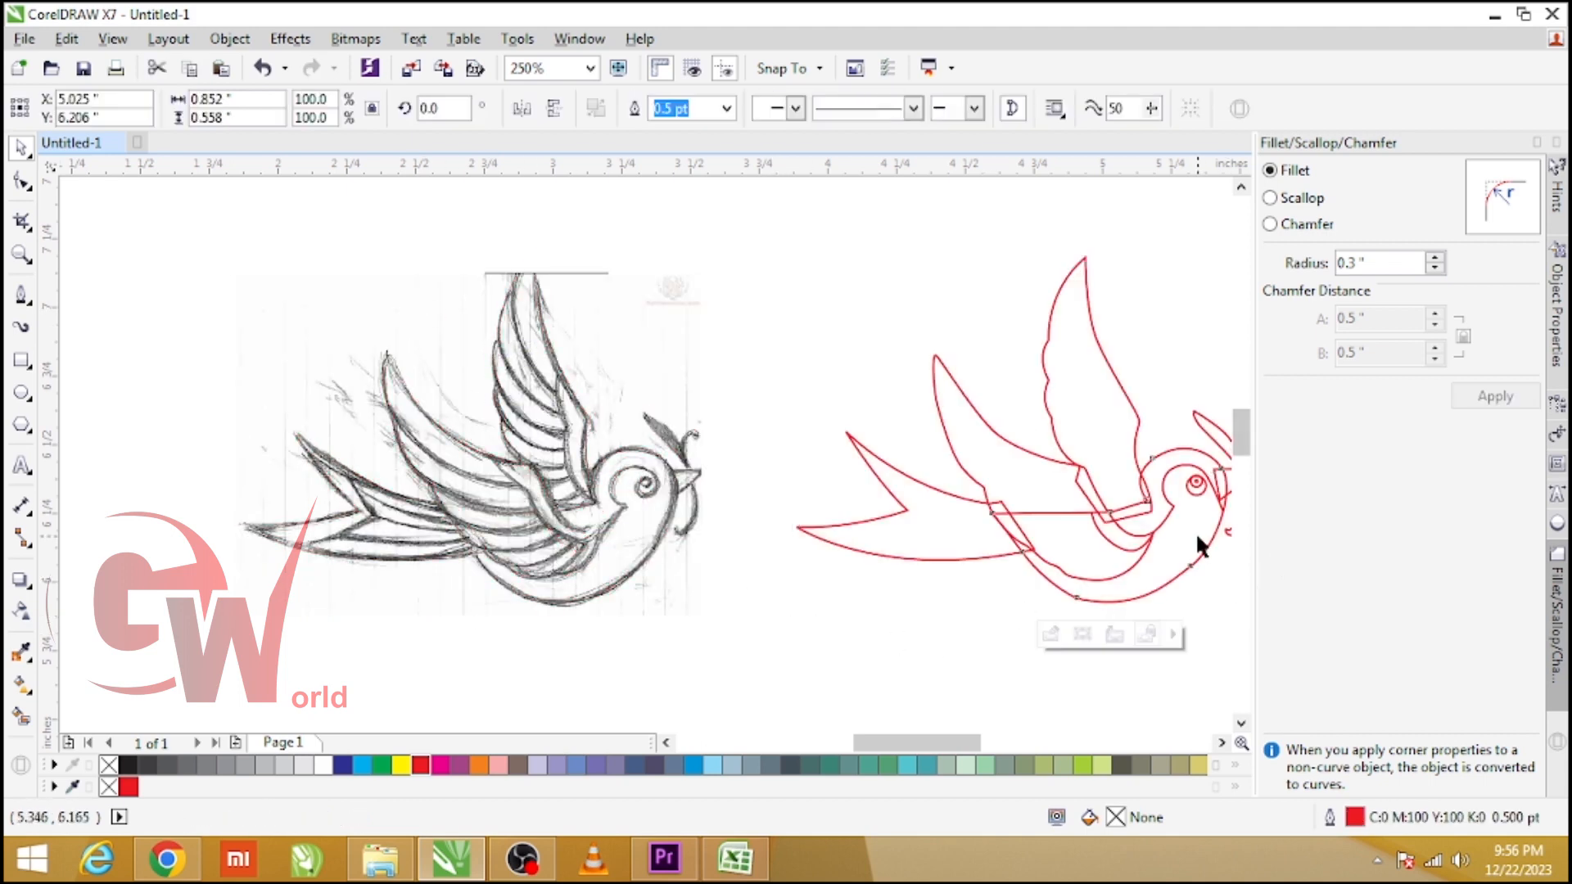
{"action": "left_click", "coordinate": [1112, 636]}
{"action": "left_click", "coordinate": [361, 765]}
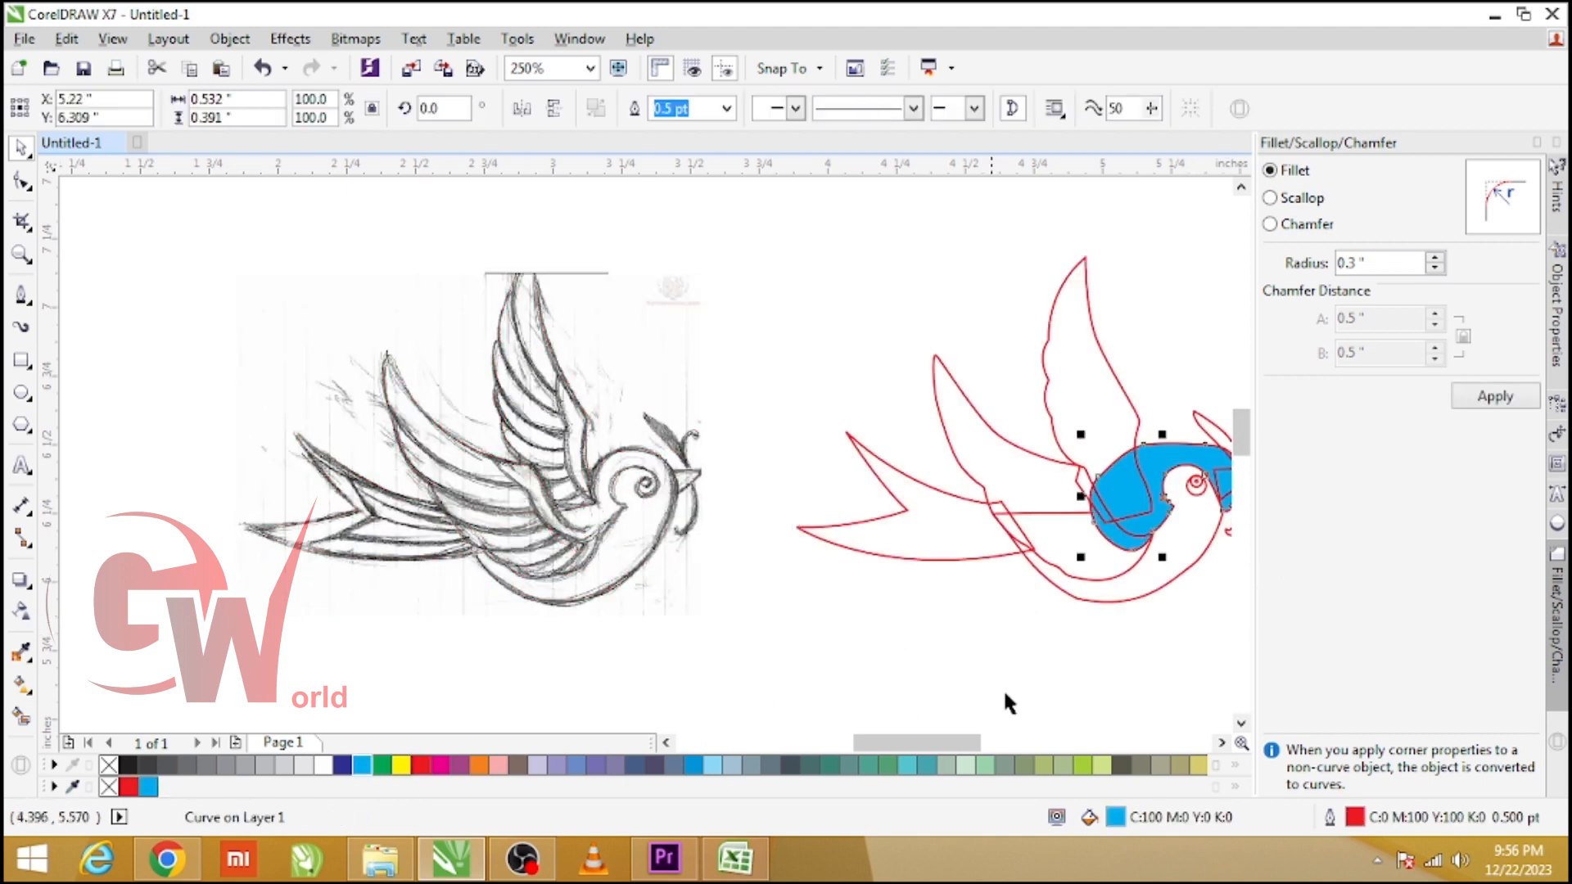
- Change the head marking's fill to dark teal with C 93, M 49, Y 31, K 6
{"action": "double_click", "coordinate": [1116, 817]}
{"action": "mouse_move", "coordinate": [620, 432]}
{"action": "left_mouse_down"}
{"action": "mouse_move", "coordinate": [600, 403]}
{"action": "mouse_move", "coordinate": [581, 421]}
{"action": "left_mouse_up"}
{"action": "left_click", "coordinate": [1056, 608]}
{"action": "scroll", "coordinate": [987, 514], "scroll_direction": "down", "scroll_amount": 1}
{"action": "scroll", "coordinate": [942, 509], "scroll_direction": "up", "scroll_amount": 2}
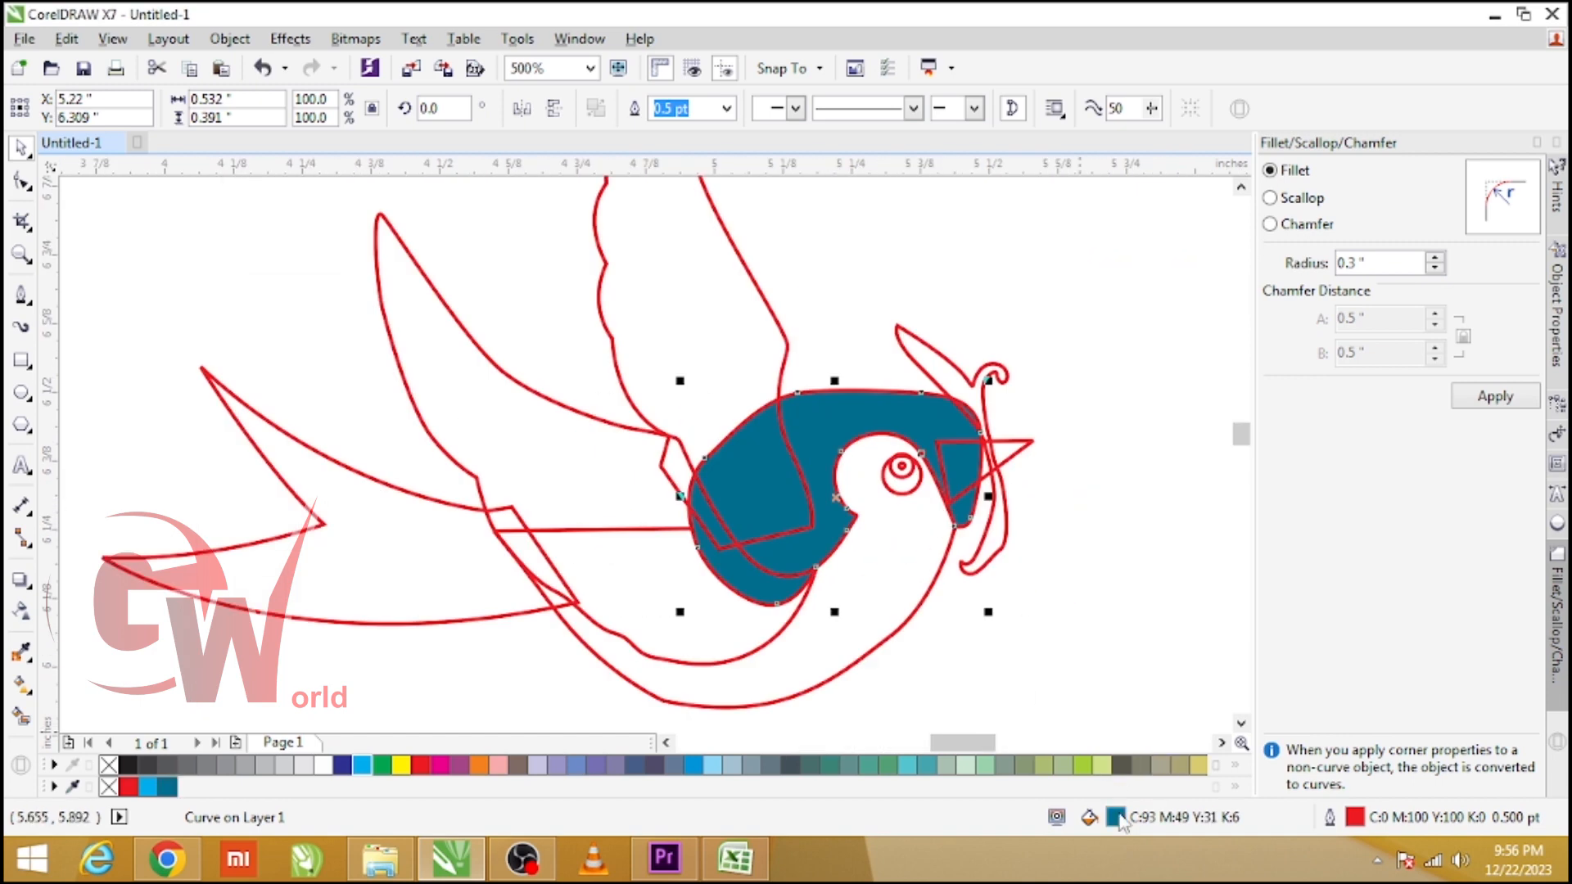
- Set the head marking's fill to blue with C 100, M 57, Y 0, K 0
{"action": "double_click", "coordinate": [1119, 817]}
{"action": "left_click_drag", "start_coordinate": [1036, 420], "coordinate": [1019, 541]}
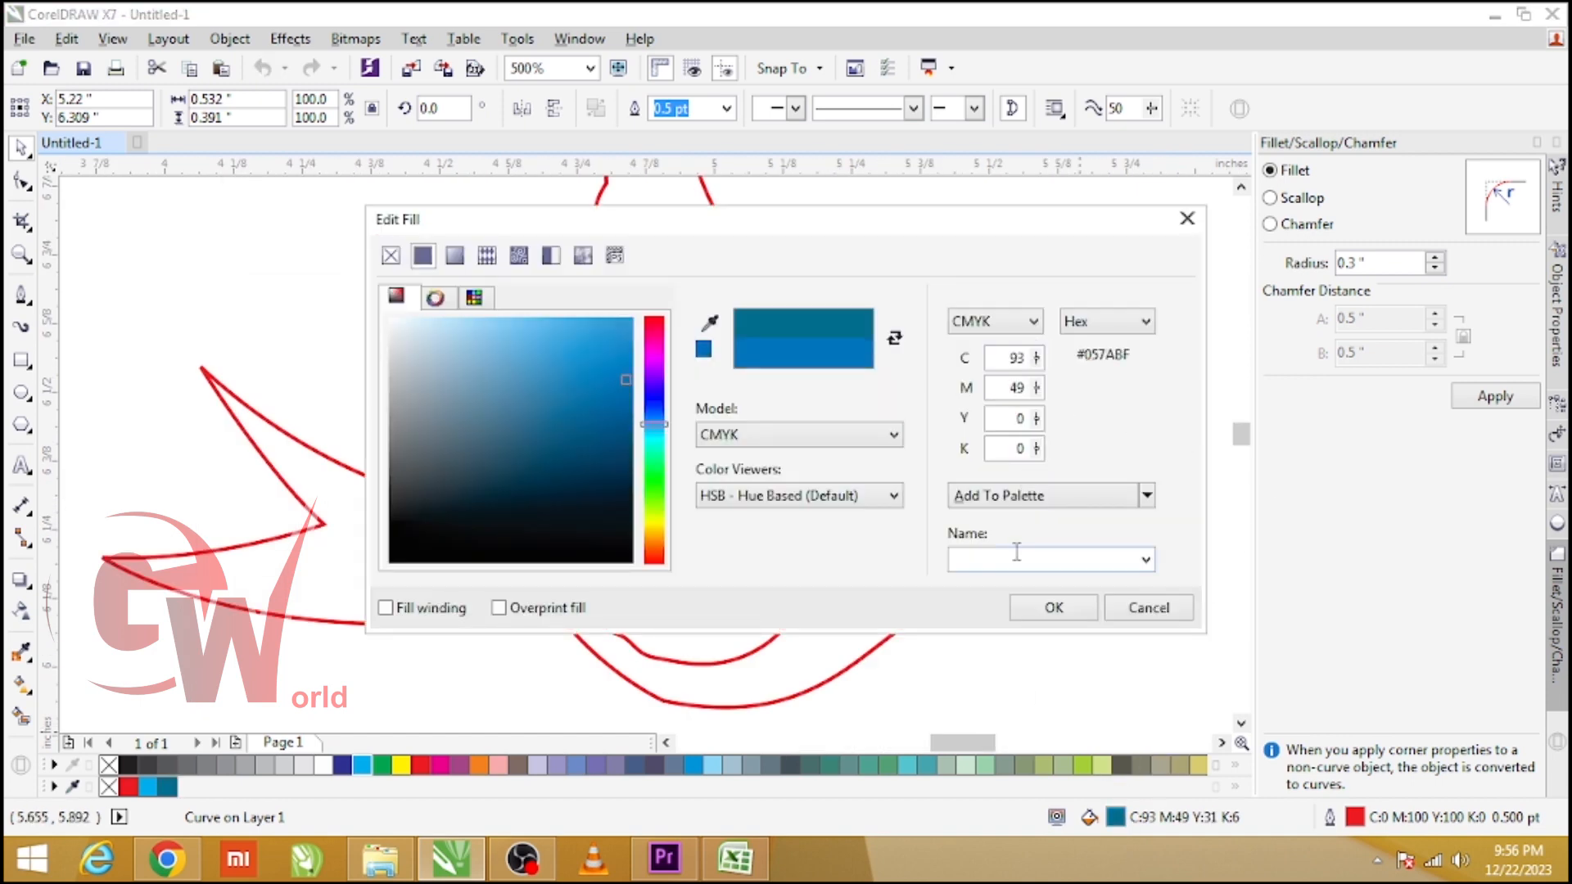
{"action": "left_click_drag", "start_coordinate": [958, 225], "coordinate": [498, 287]}
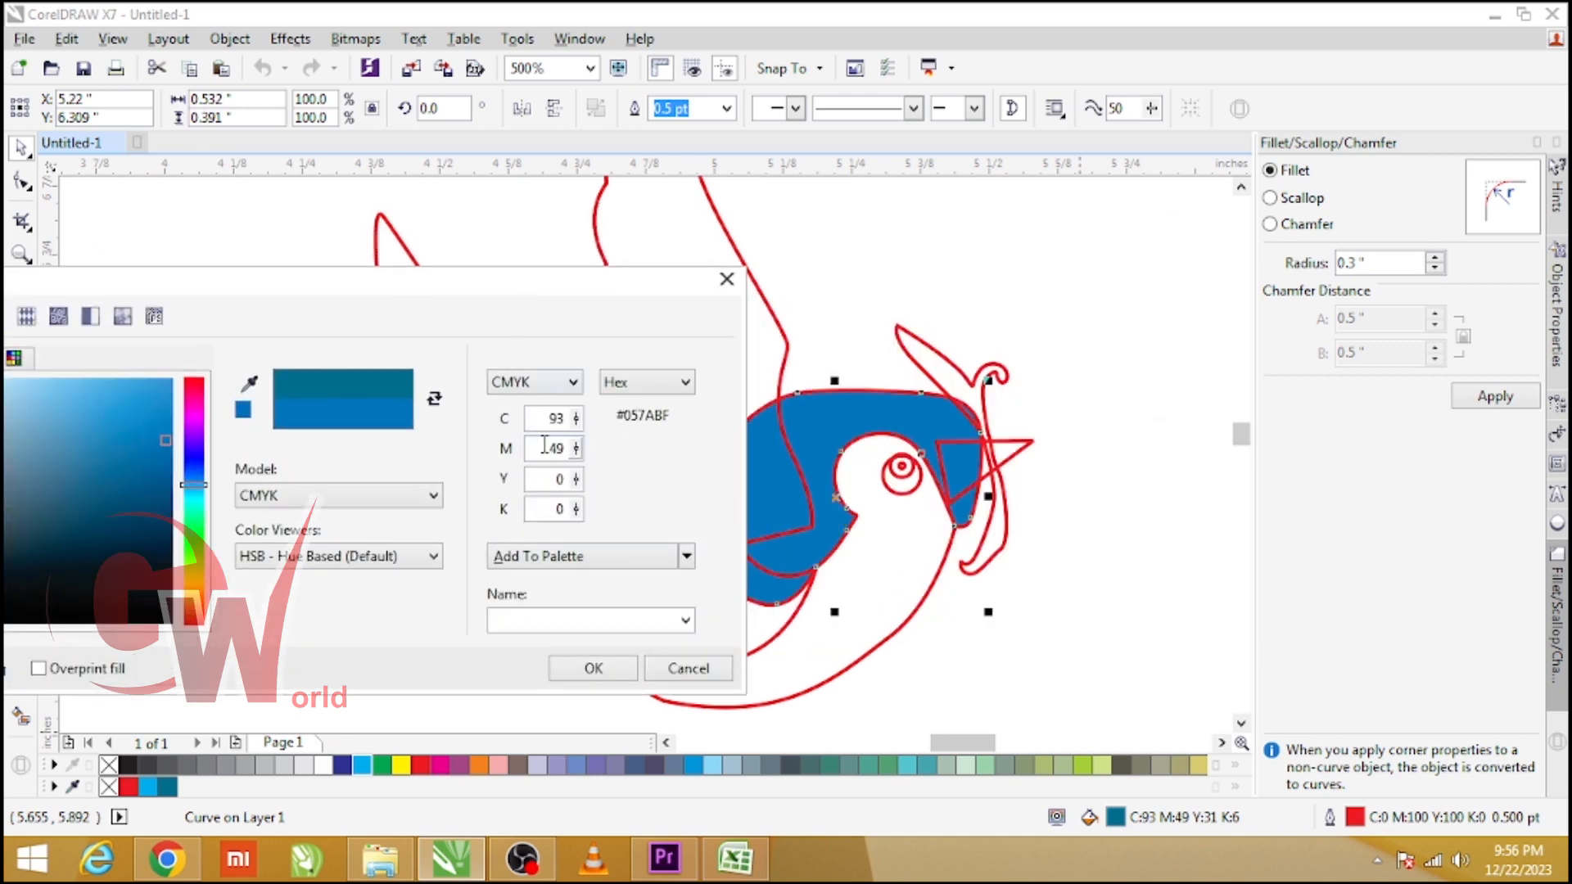
{"action": "left_click", "coordinate": [580, 429]}
{"action": "left_click_drag", "start_coordinate": [579, 422], "coordinate": [588, 385]}
{"action": "left_click_drag", "start_coordinate": [576, 453], "coordinate": [576, 446]}
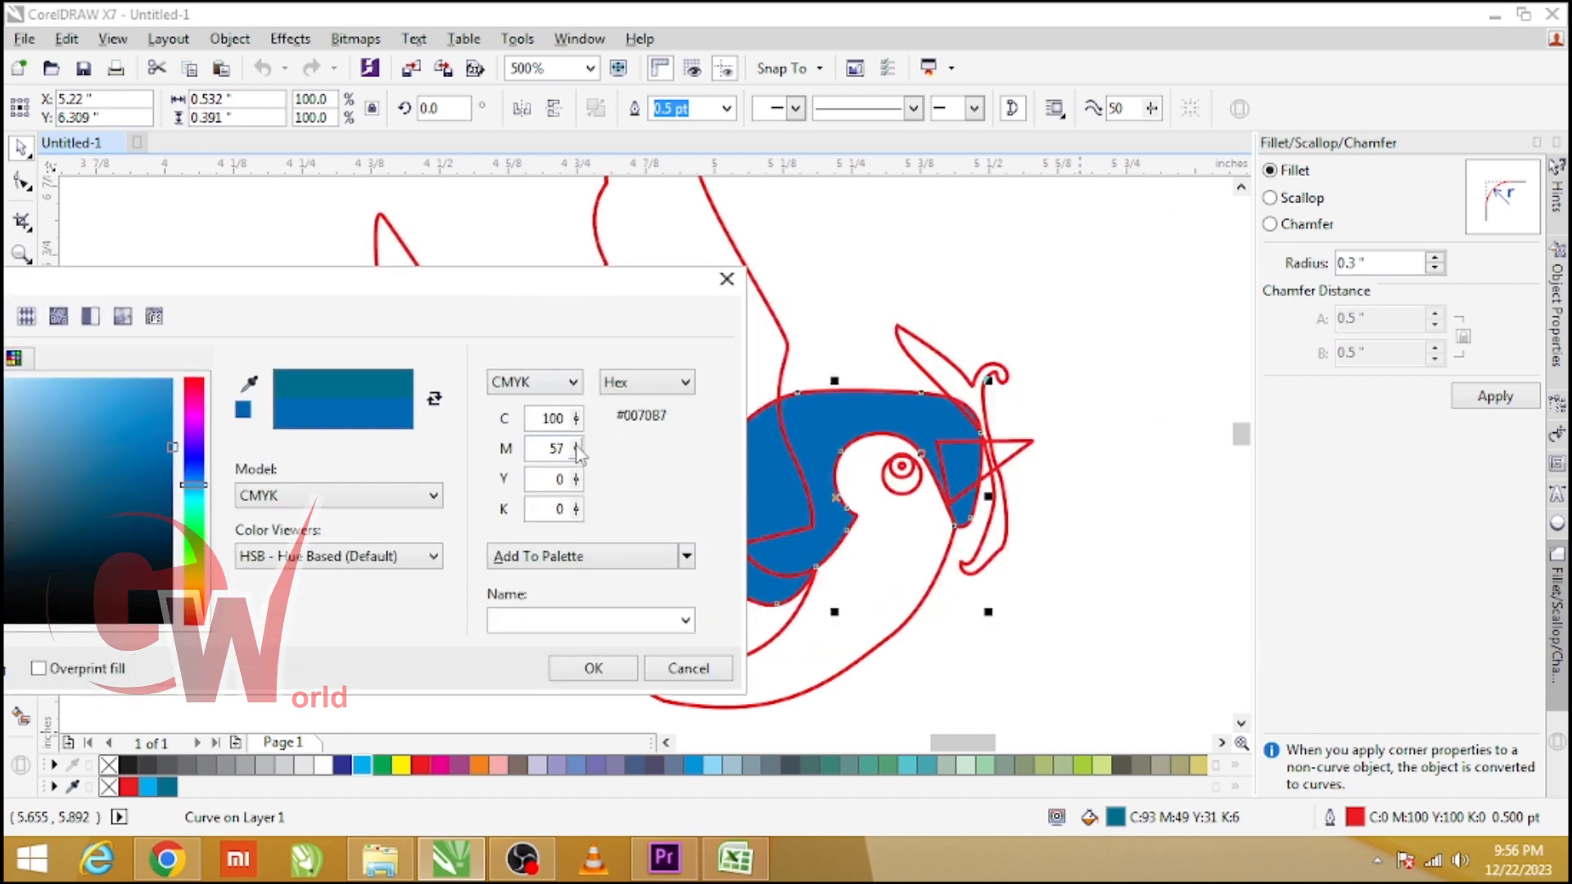
{"action": "left_click", "coordinate": [603, 673]}
- Remove the head marking's outline and PowerClip the shape inside the bird's body
{"action": "right_click", "coordinate": [109, 765]}
{"action": "key", "text": "alt+j"}
{"action": "key", "text": "w"}
{"action": "key", "text": "p"}
{"action": "left_click", "coordinate": [872, 545]}
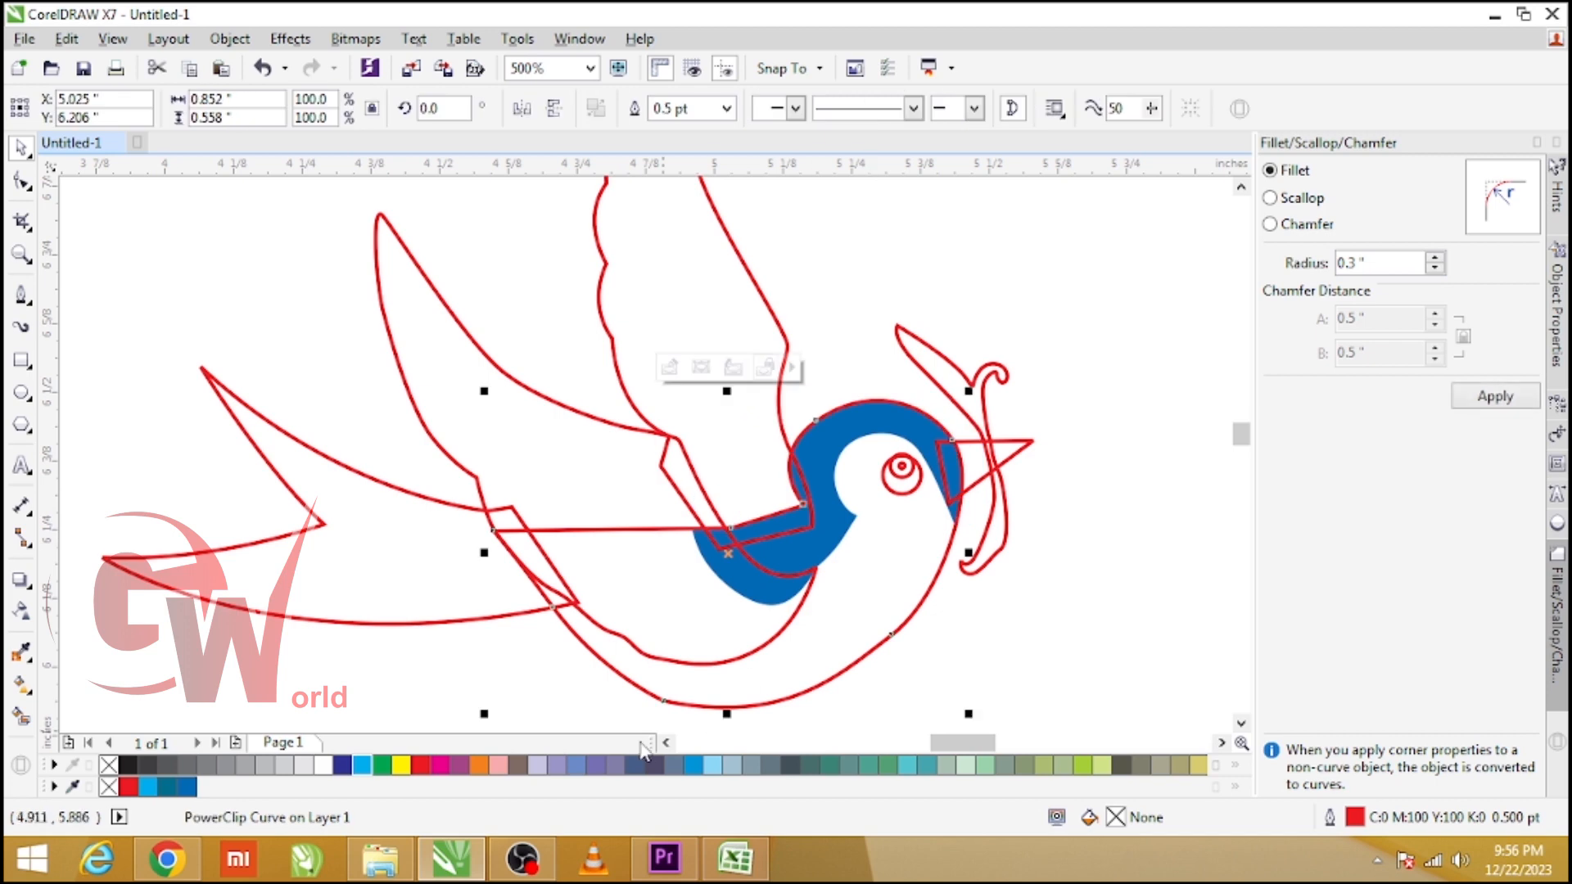
- Fill the body with a pale yellow mixed from white and yellow, and give the clipped head marking a black outline
{"action": "left_click", "coordinate": [325, 766]}
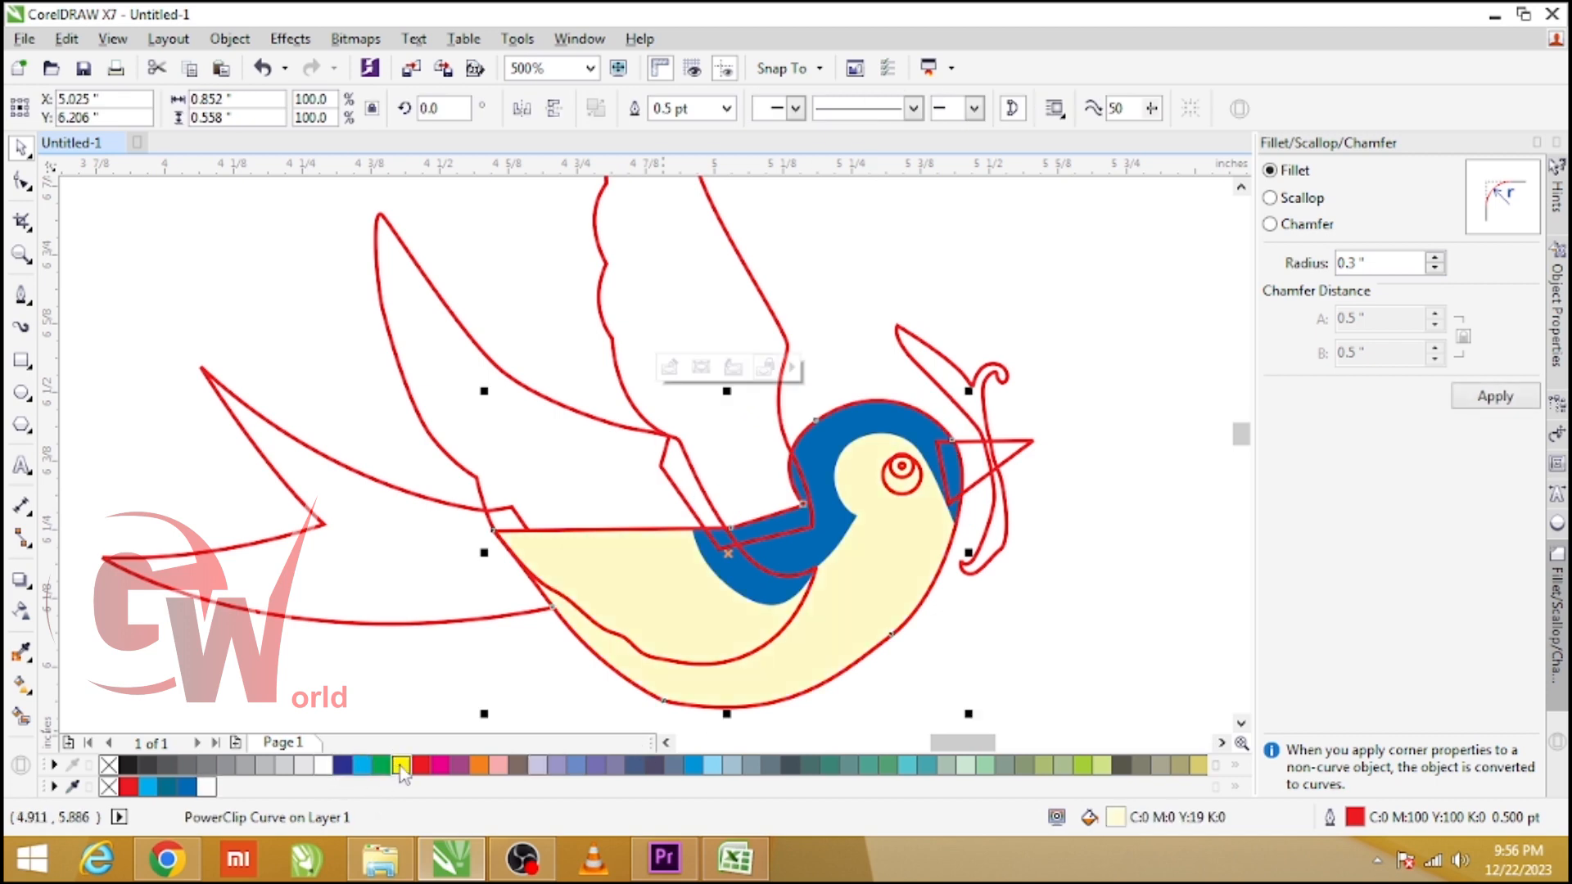
{"action": "left_click", "coordinate": [837, 528], "text": "ctrl"}
{"action": "left_click", "coordinate": [1067, 617]}
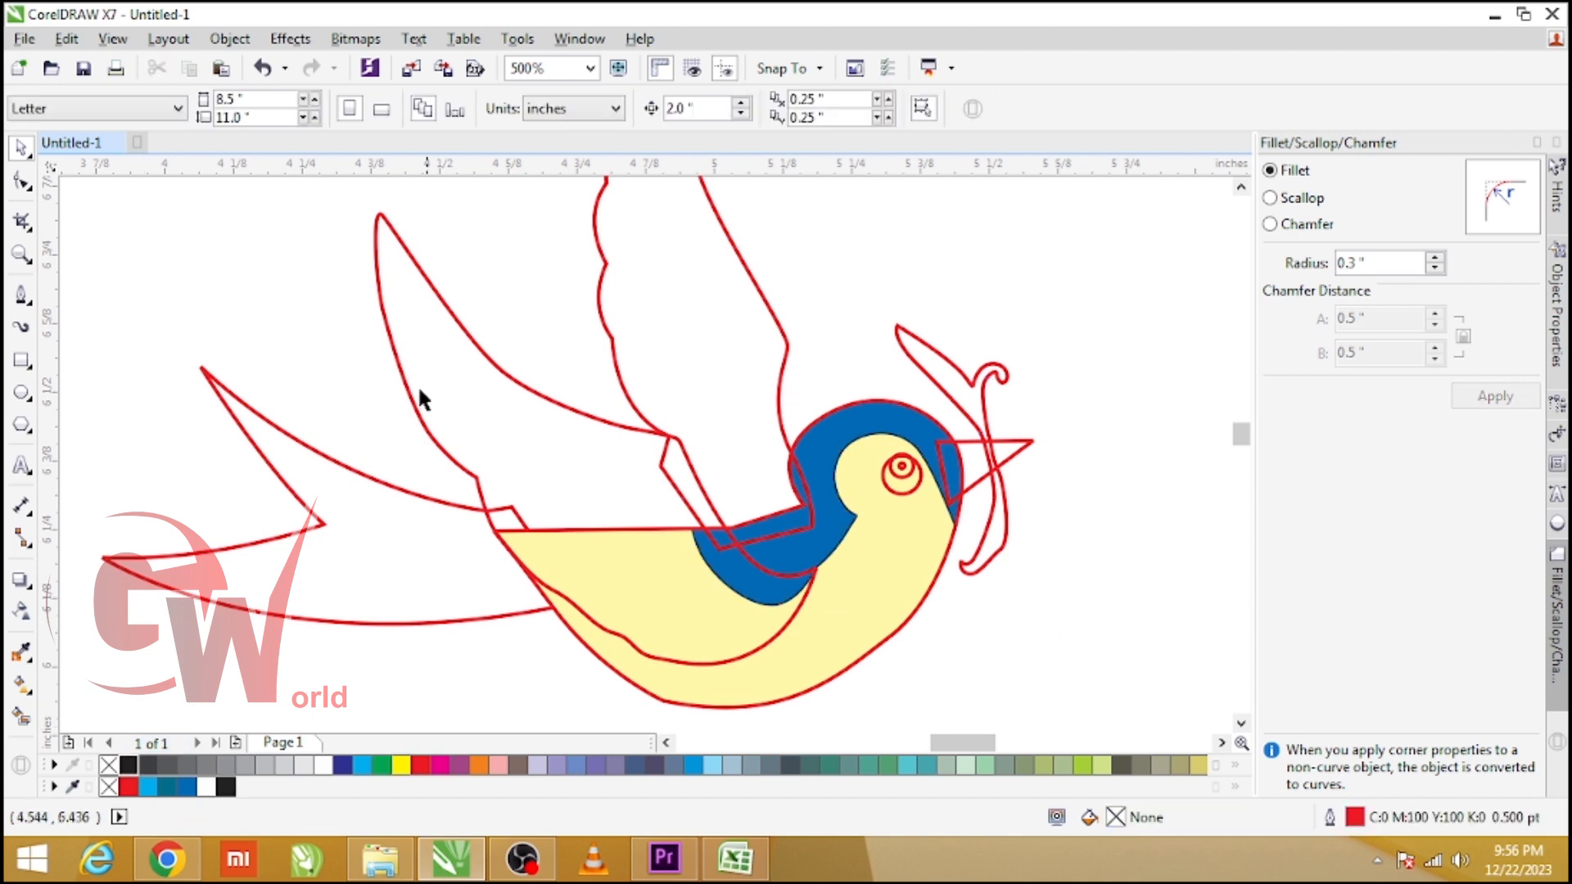
- Recolour all the bird's remaining red outlines black
{"action": "left_click_drag", "start_coordinate": [253, 263], "coordinate": [1071, 692]}
{"action": "left_click", "coordinate": [1045, 611]}
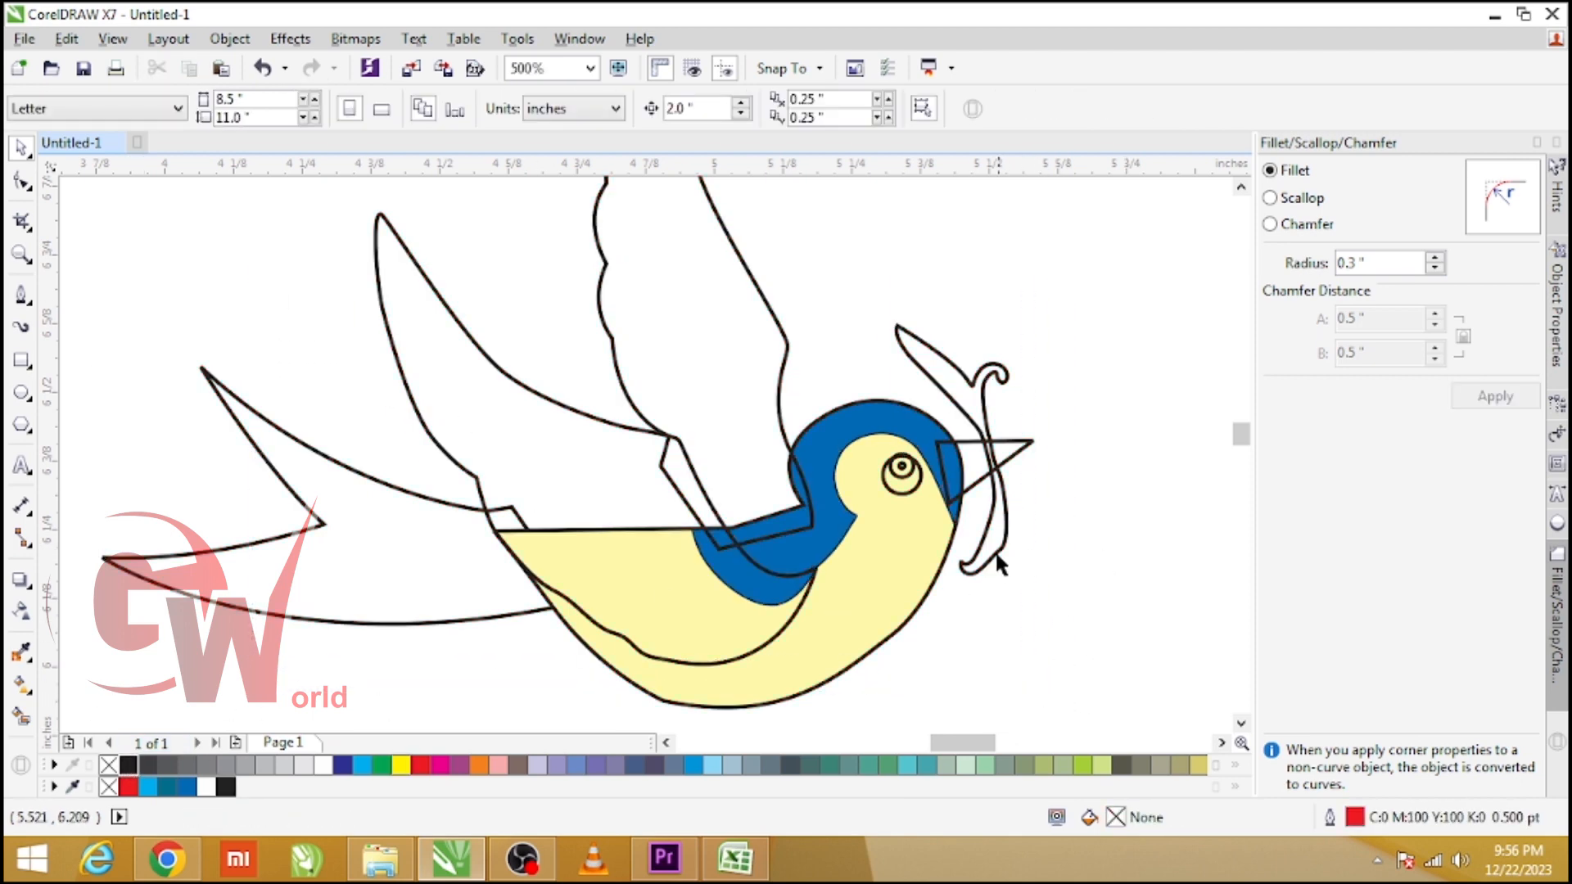
- Fill the eye's outer circle white, the pupil black and the tiny highlight circle white
{"action": "left_click", "coordinate": [898, 483]}
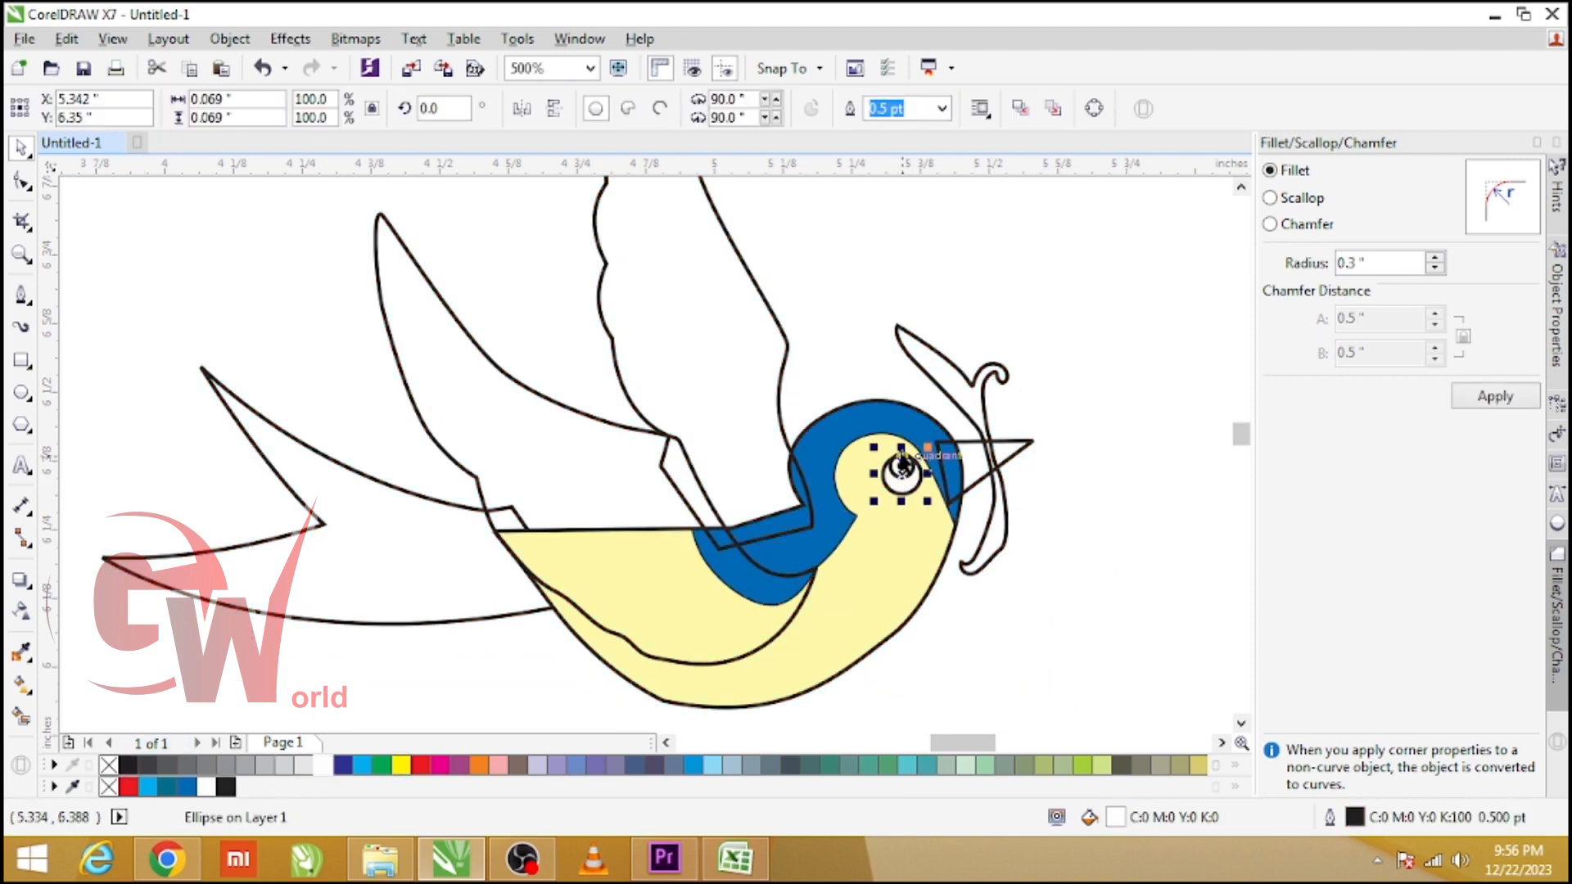
{"action": "scroll", "coordinate": [909, 474], "scroll_direction": "up", "scroll_amount": 5}
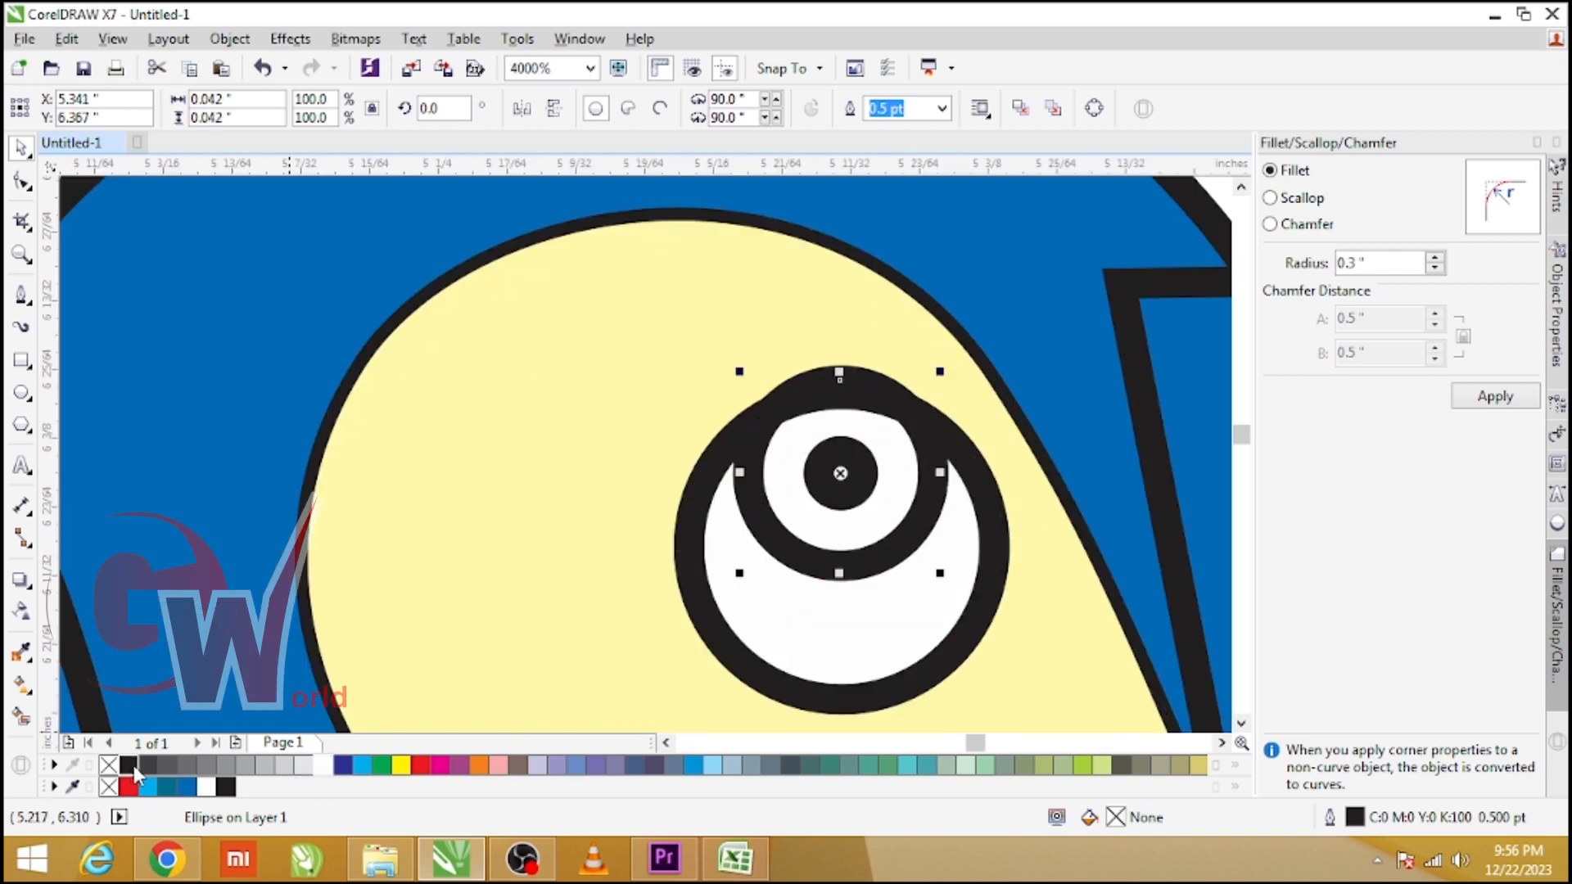
{"action": "left_click", "coordinate": [131, 766]}
{"action": "left_click", "coordinate": [778, 473]}
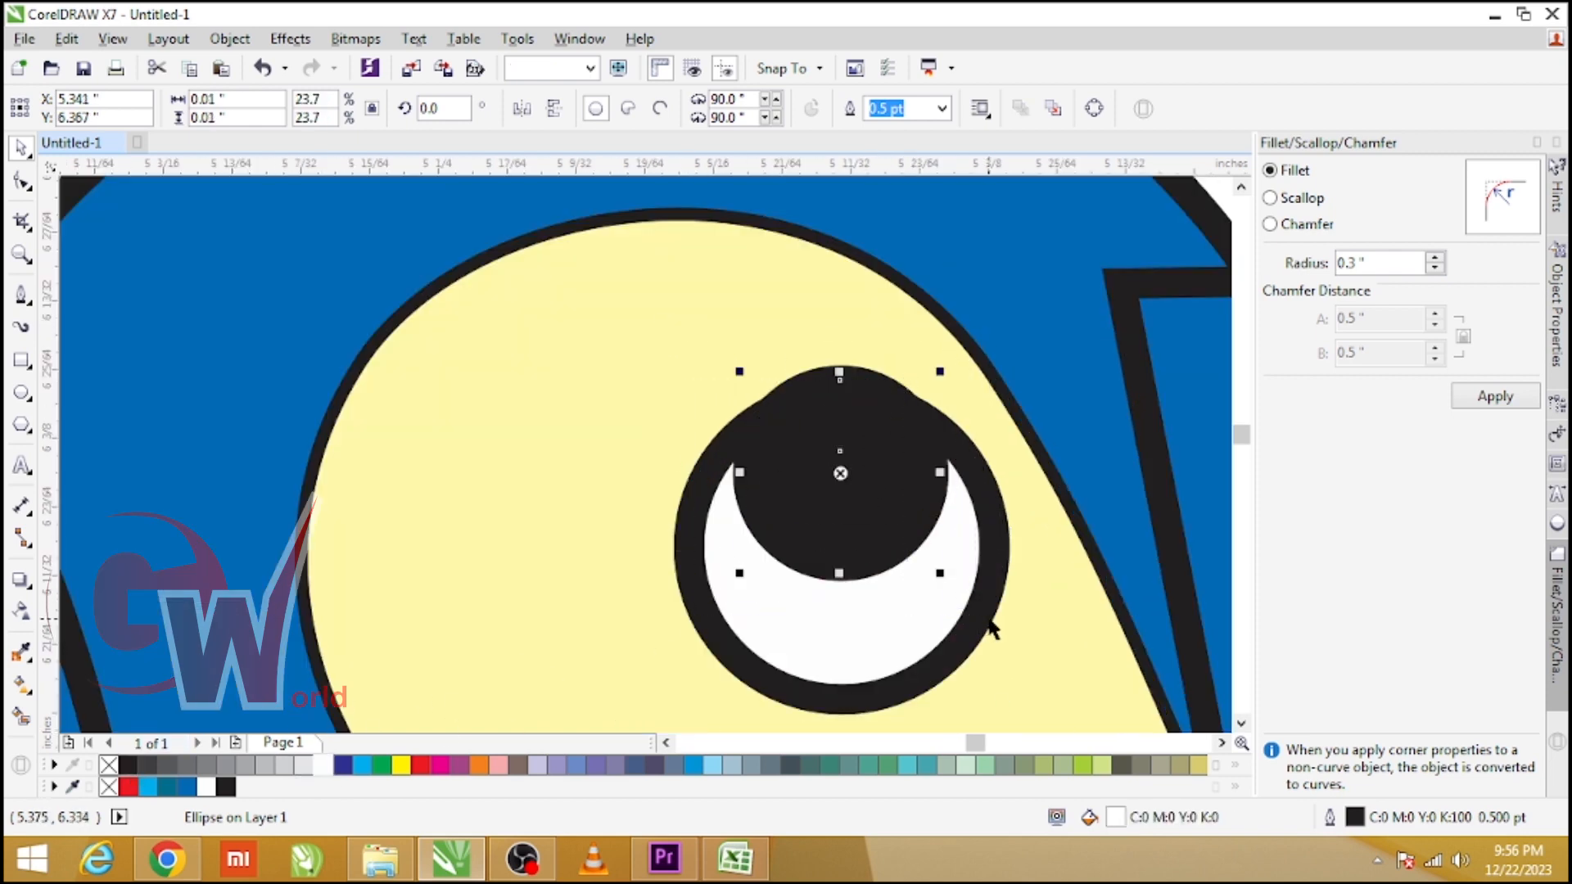
{"action": "left_click_drag", "start_coordinate": [990, 621], "coordinate": [626, 367]}
{"action": "scroll", "coordinate": [638, 385], "scroll_direction": "down", "scroll_amount": 2}
{"action": "left_click", "coordinate": [994, 450]}
- Fill the leaf twig with brown, C 41, M 52, Y 100, K 23
{"action": "scroll", "coordinate": [994, 451], "scroll_direction": "down", "scroll_amount": 1}
{"action": "left_click", "coordinate": [934, 380]}
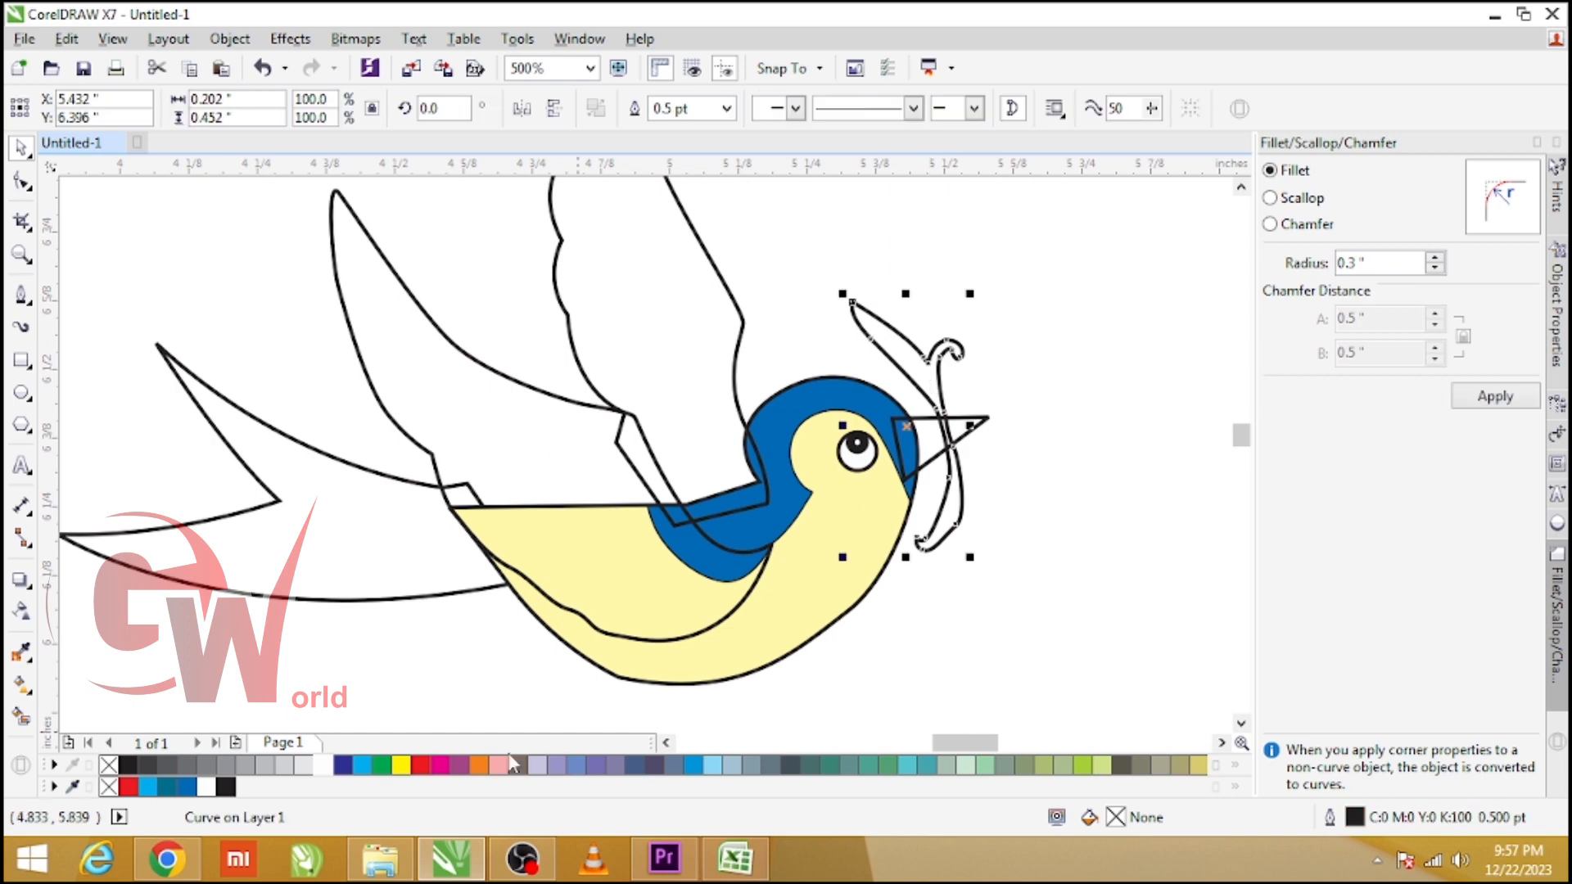
{"action": "left_click", "coordinate": [1179, 765]}
{"action": "double_click", "coordinate": [1119, 819]}
{"action": "left_click_drag", "start_coordinate": [149, 485], "coordinate": [90, 493]}
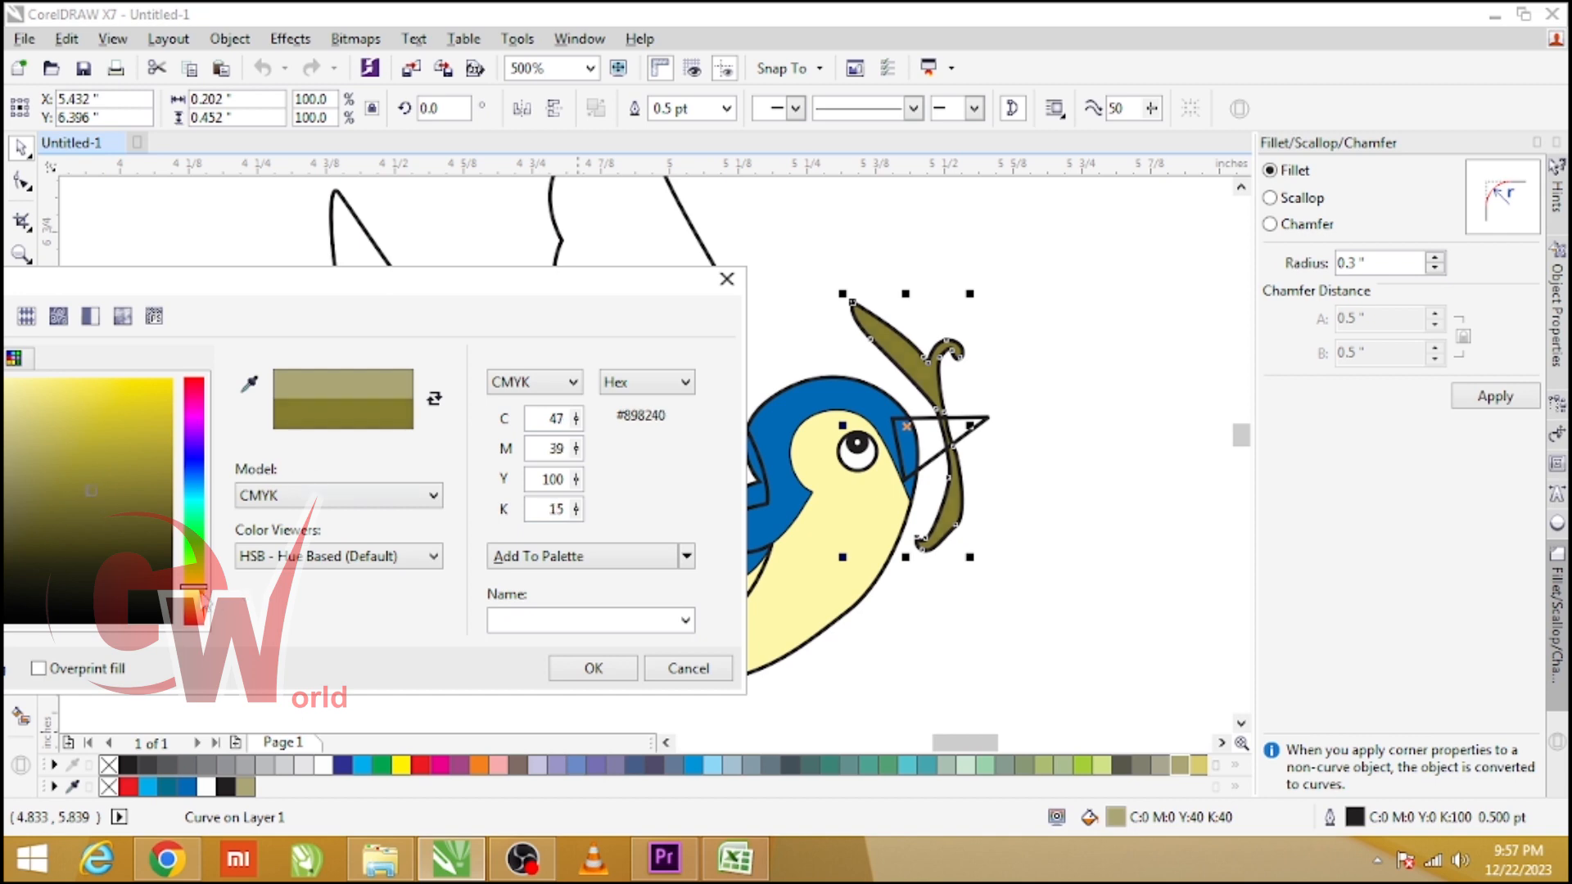
{"action": "left_click_drag", "start_coordinate": [201, 596], "coordinate": [200, 598]}
{"action": "left_click", "coordinate": [577, 670]}
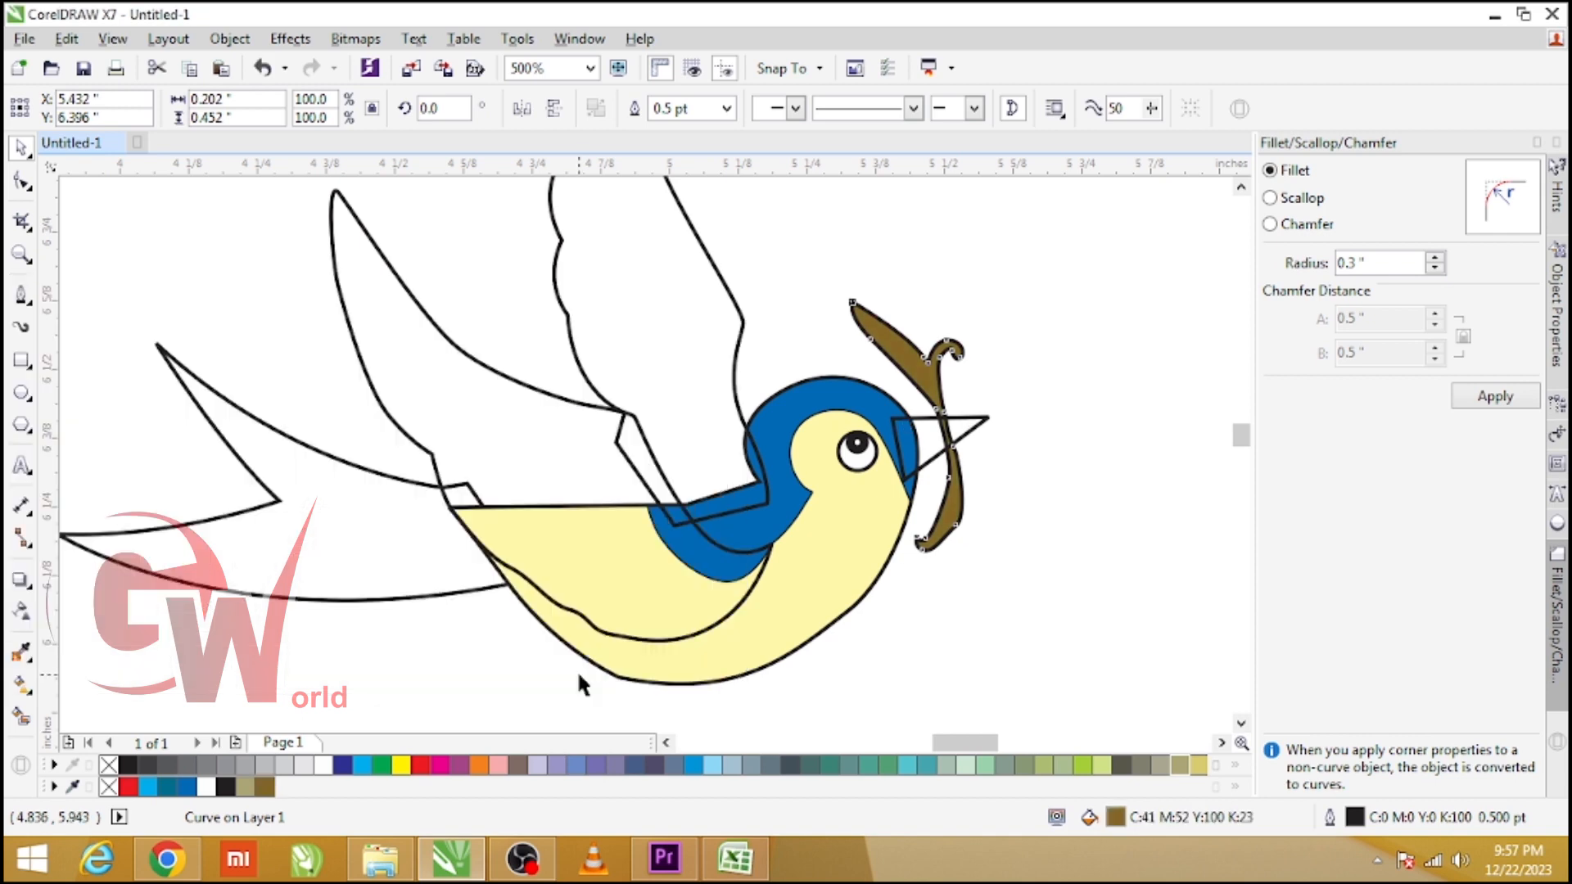
- Fill the beak orange with C 0, M 60, Y 100, K 0 and stack it behind the head and in front of the twig
{"action": "left_click", "coordinate": [1053, 429]}
{"action": "left_click", "coordinate": [979, 423]}
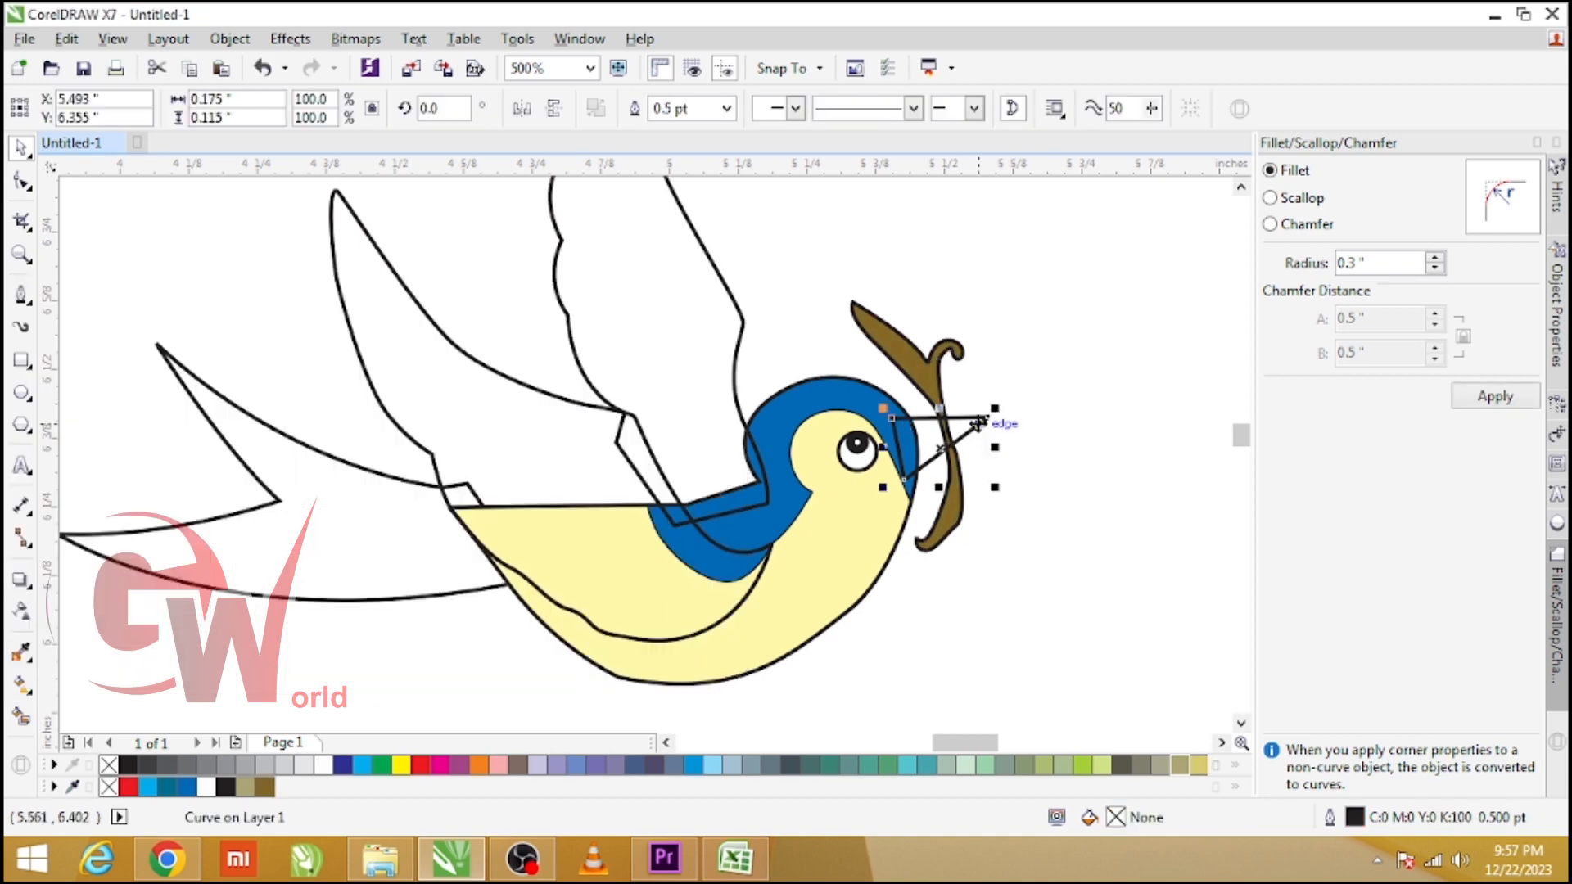
{"action": "left_click", "coordinate": [481, 767]}
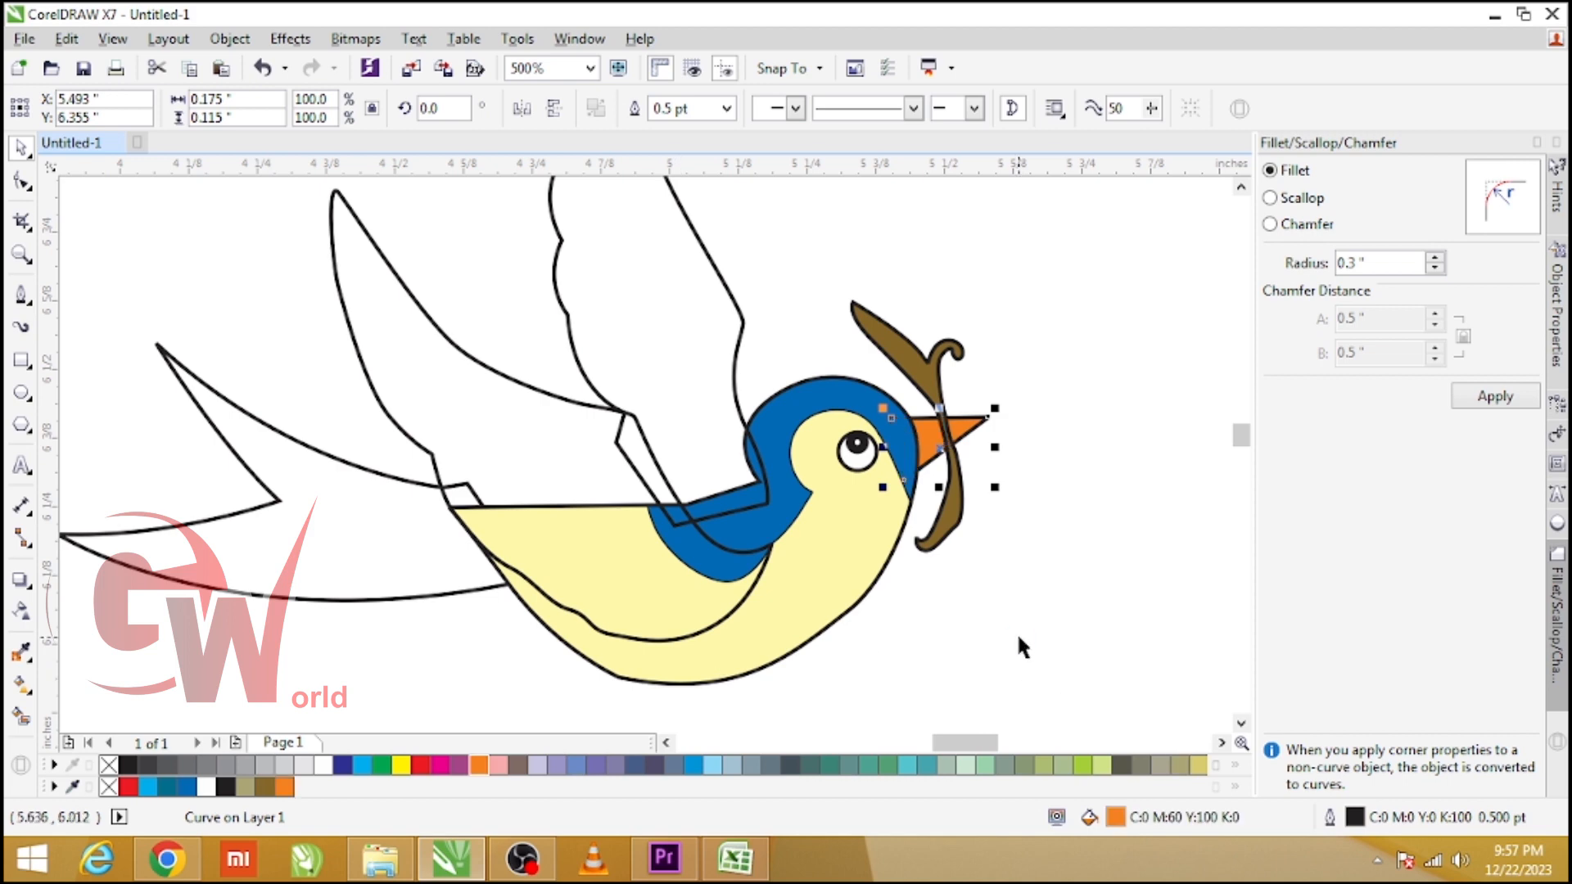
{"action": "left_click", "coordinate": [954, 492]}
{"action": "left_click", "coordinate": [1000, 514]}
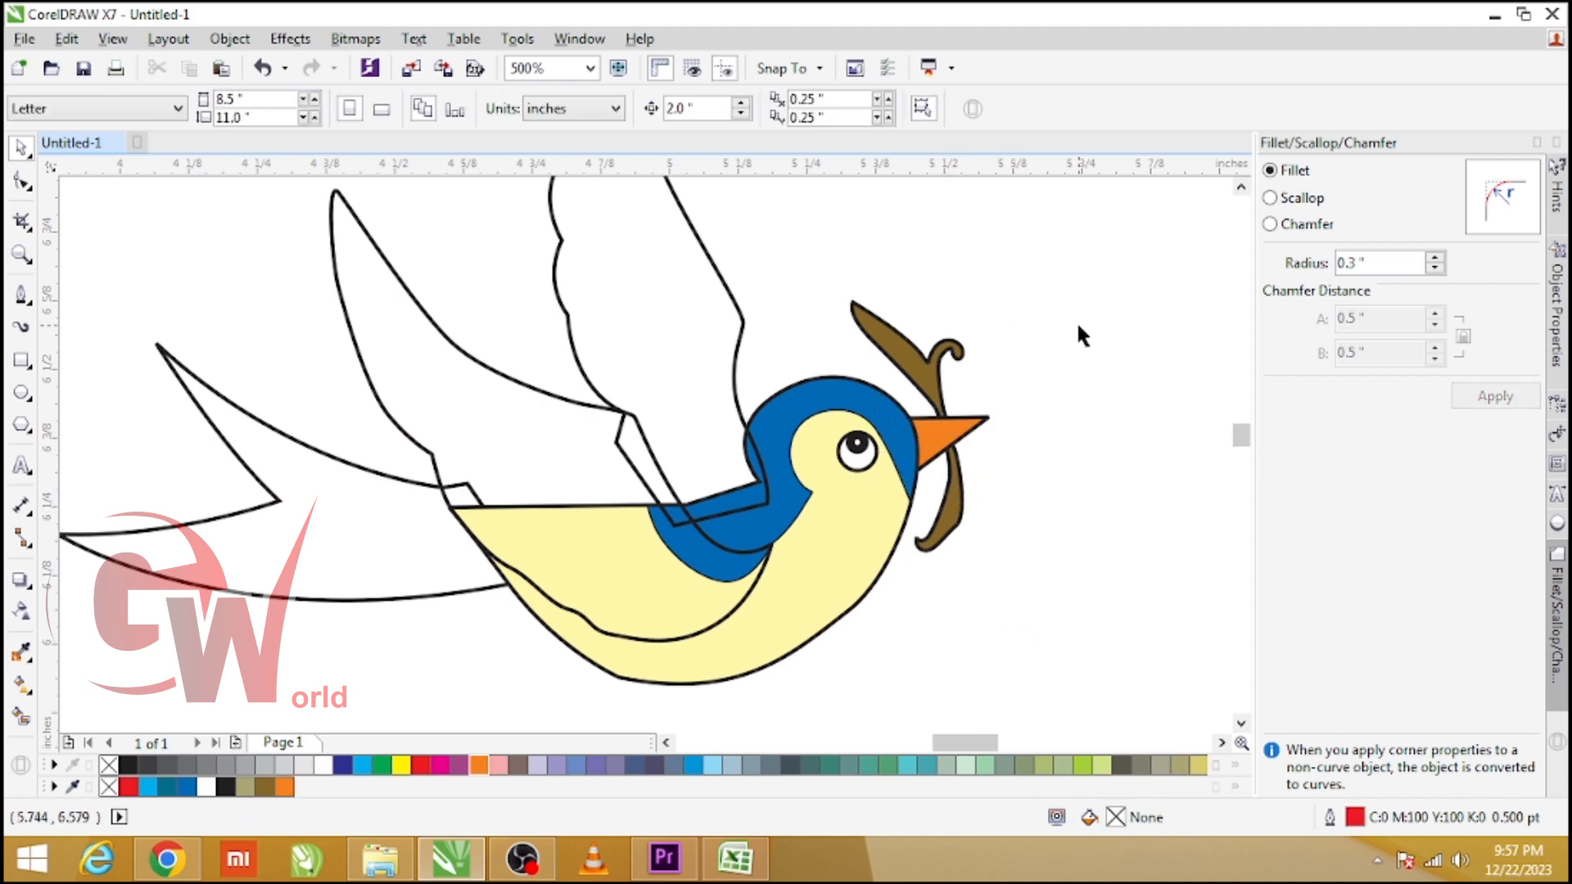
- Sample the head marking's blue with the Color Eyedropper and fill the lower wing with it
{"action": "left_click", "coordinate": [630, 614]}
{"action": "scroll", "coordinate": [578, 496], "scroll_direction": "down", "scroll_amount": 1}
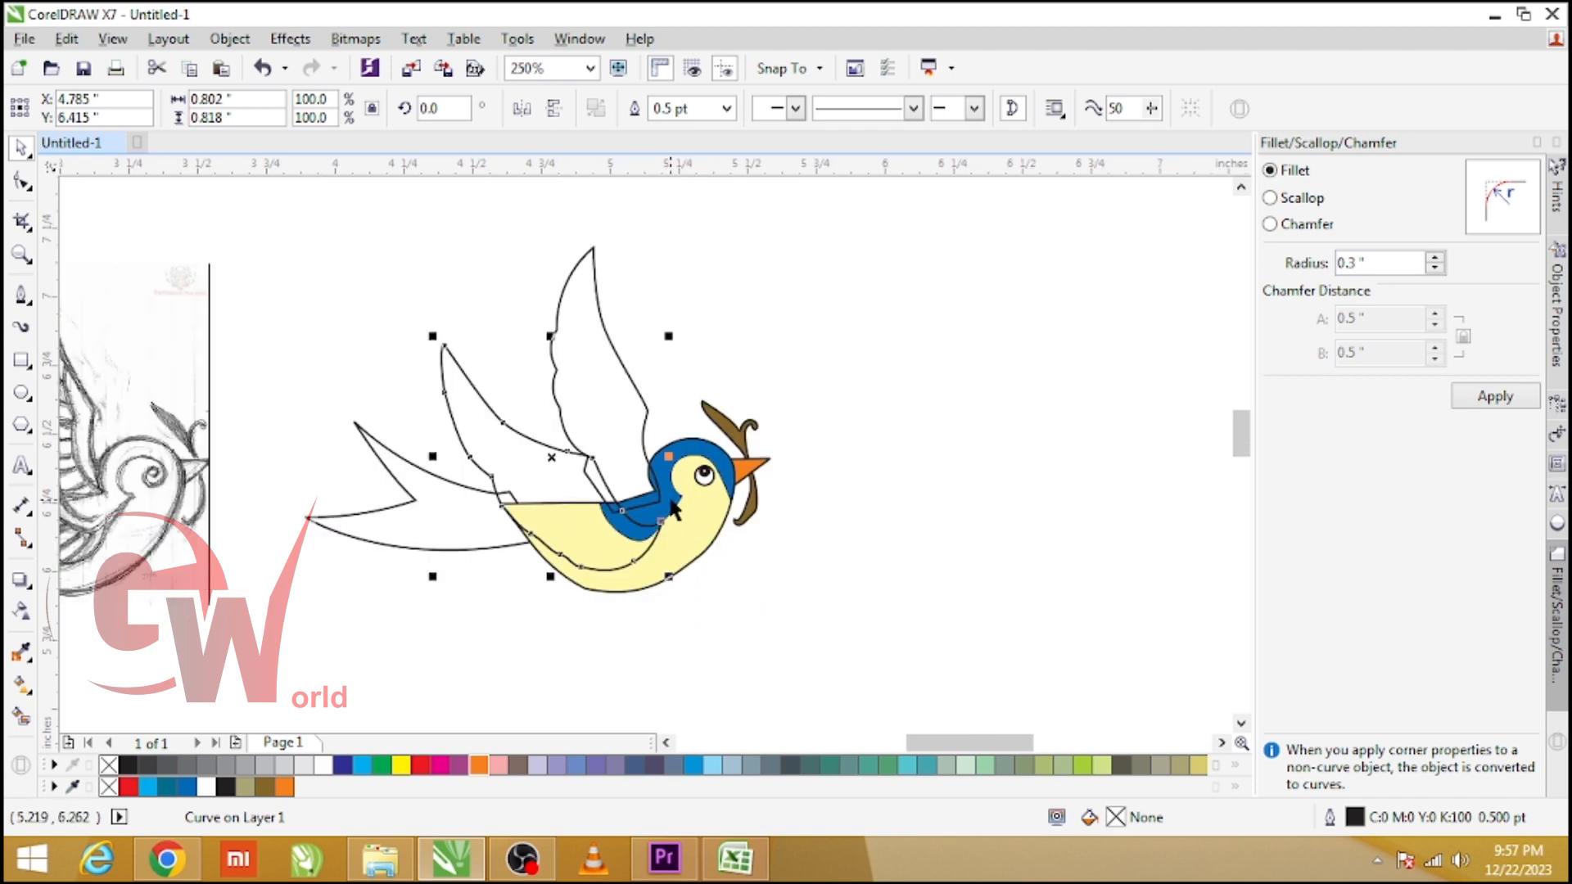
{"action": "left_click", "coordinate": [22, 651]}
{"action": "left_click", "coordinate": [684, 450]}
{"action": "left_click", "coordinate": [573, 479]}
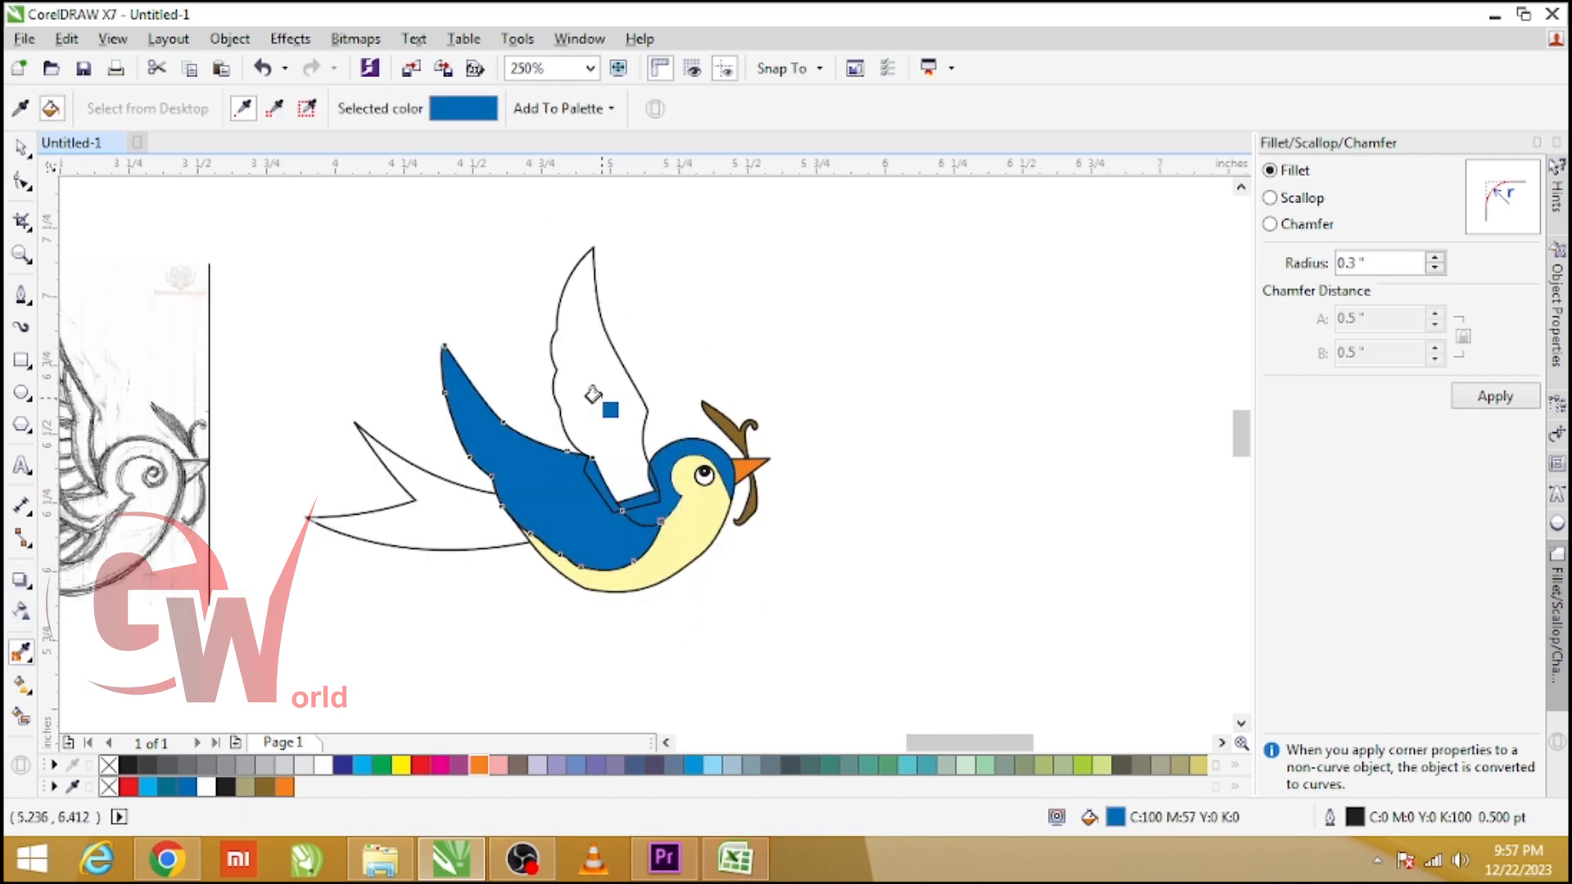
- Fill the raised wing and the tail with the sampled blue, C 100, M 57, Y 0, K 0
{"action": "left_click", "coordinate": [604, 396]}
{"action": "left_click", "coordinate": [443, 498]}
{"action": "key", "text": "space"}
{"action": "left_click", "coordinate": [694, 588]}
{"action": "scroll", "coordinate": [634, 578], "scroll_direction": "up", "scroll_amount": 1}
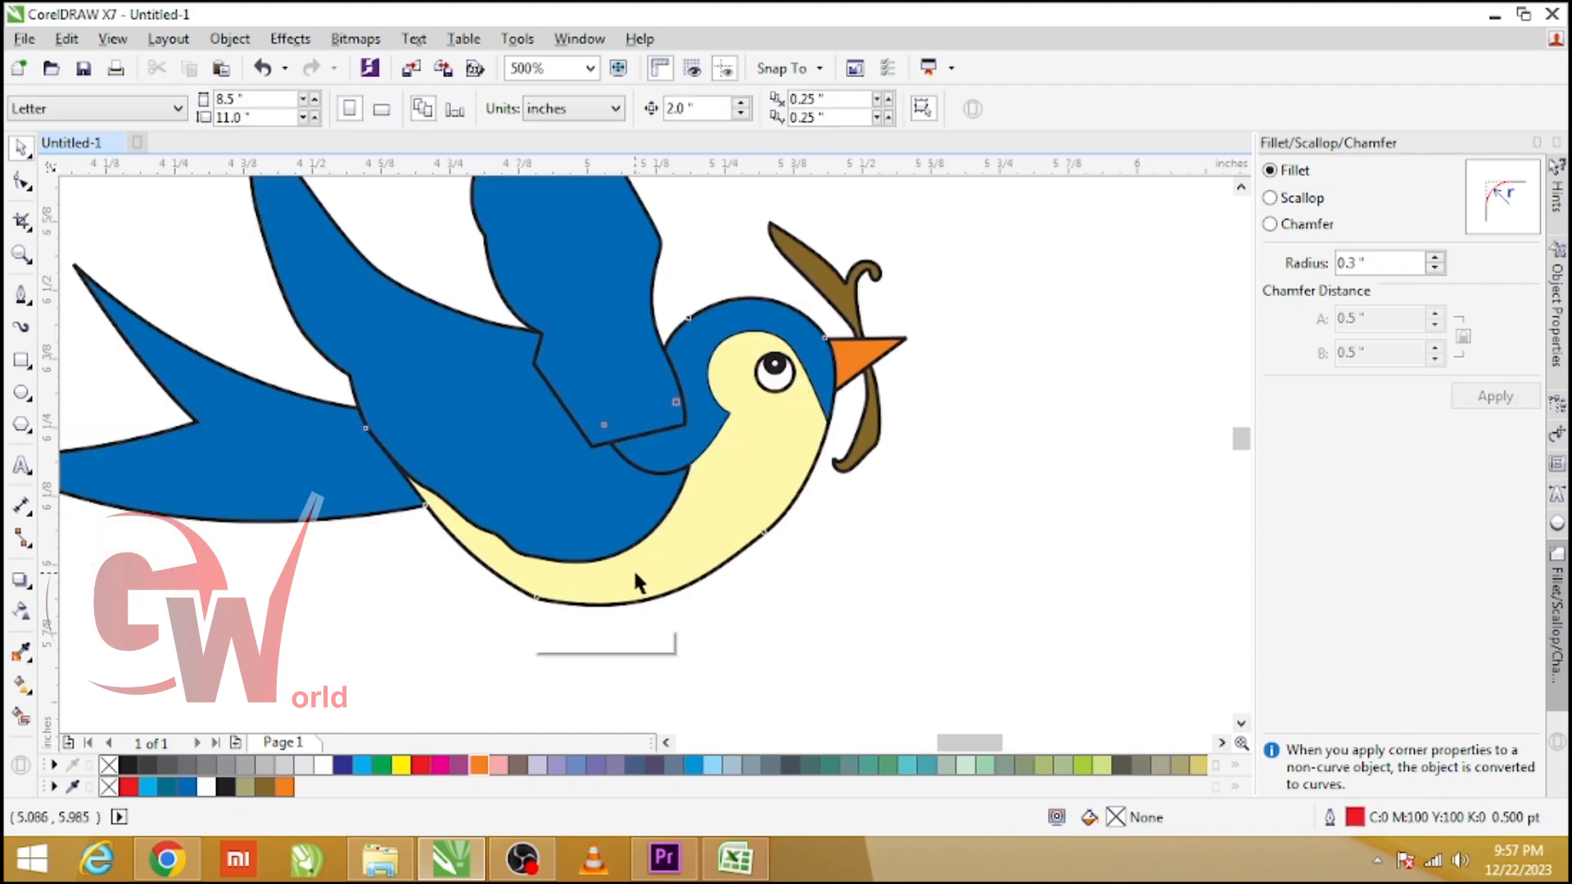
- Duplicate the coloured bird's shapes, move the copies 2 inches back over the sketch, and remove their fill
{"action": "double_click", "coordinate": [633, 575]}
{"action": "scroll", "coordinate": [557, 588], "scroll_direction": "down", "scroll_amount": 2}
{"action": "left_click_drag", "start_coordinate": [621, 287], "coordinate": [1050, 638]}
{"action": "key", "text": "KP_Add"}
{"action": "key", "text": "Left"}
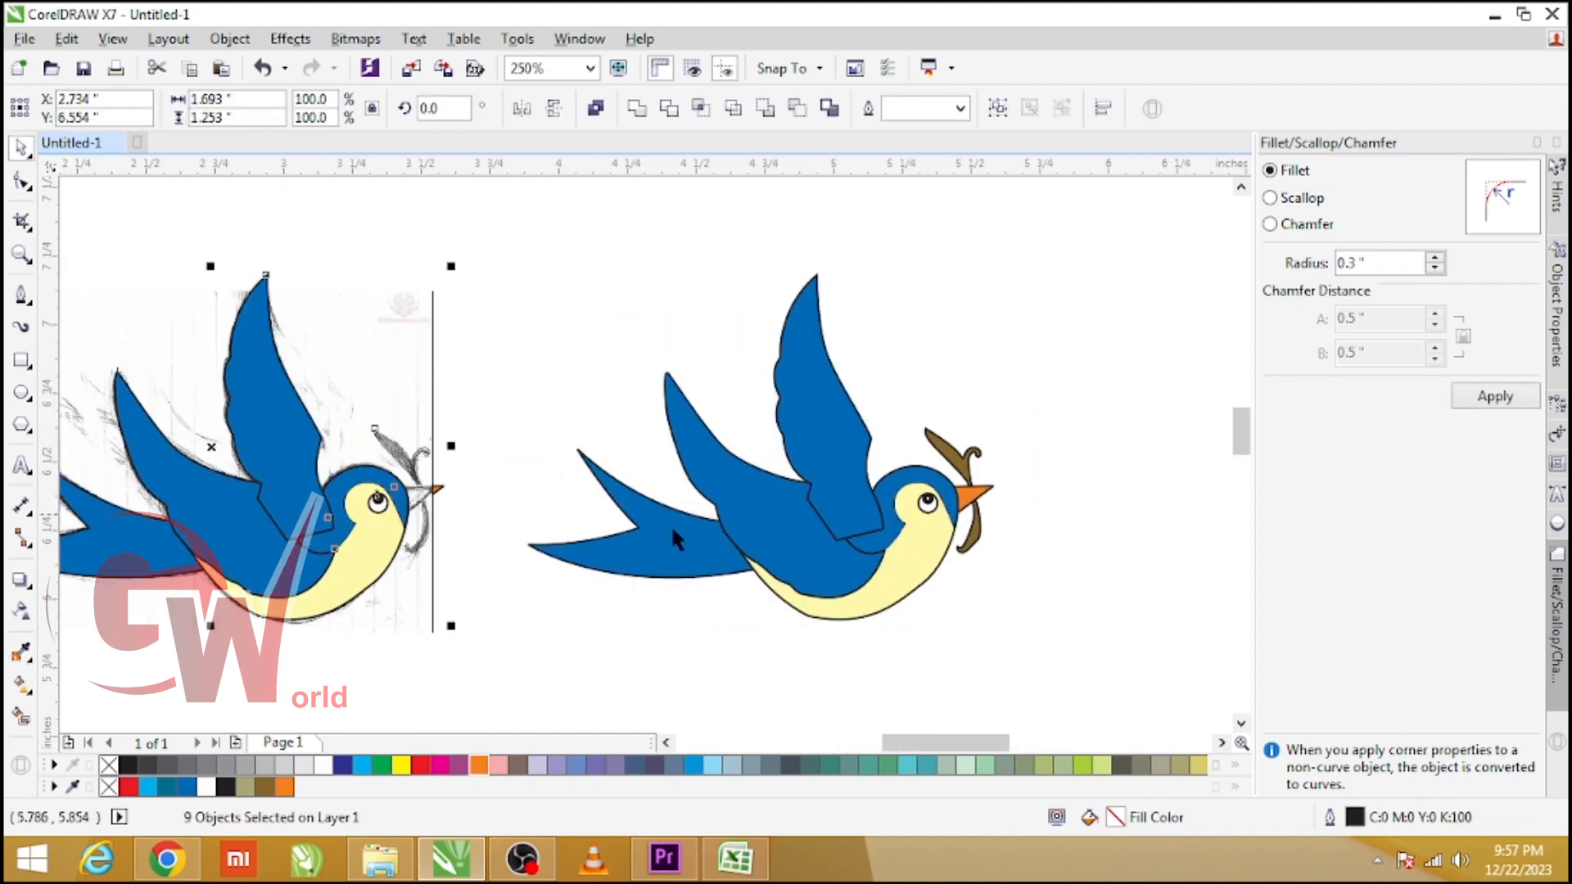
{"action": "left_click", "coordinate": [111, 768]}
{"action": "left_click", "coordinate": [199, 403]}
- Trace the lower wing's uppermost inner feather line with the Pen tool, starting outside the wing outline
{"action": "scroll", "coordinate": [72, 393], "scroll_direction": "up", "scroll_amount": 1}
{"action": "left_click", "coordinate": [22, 296]}
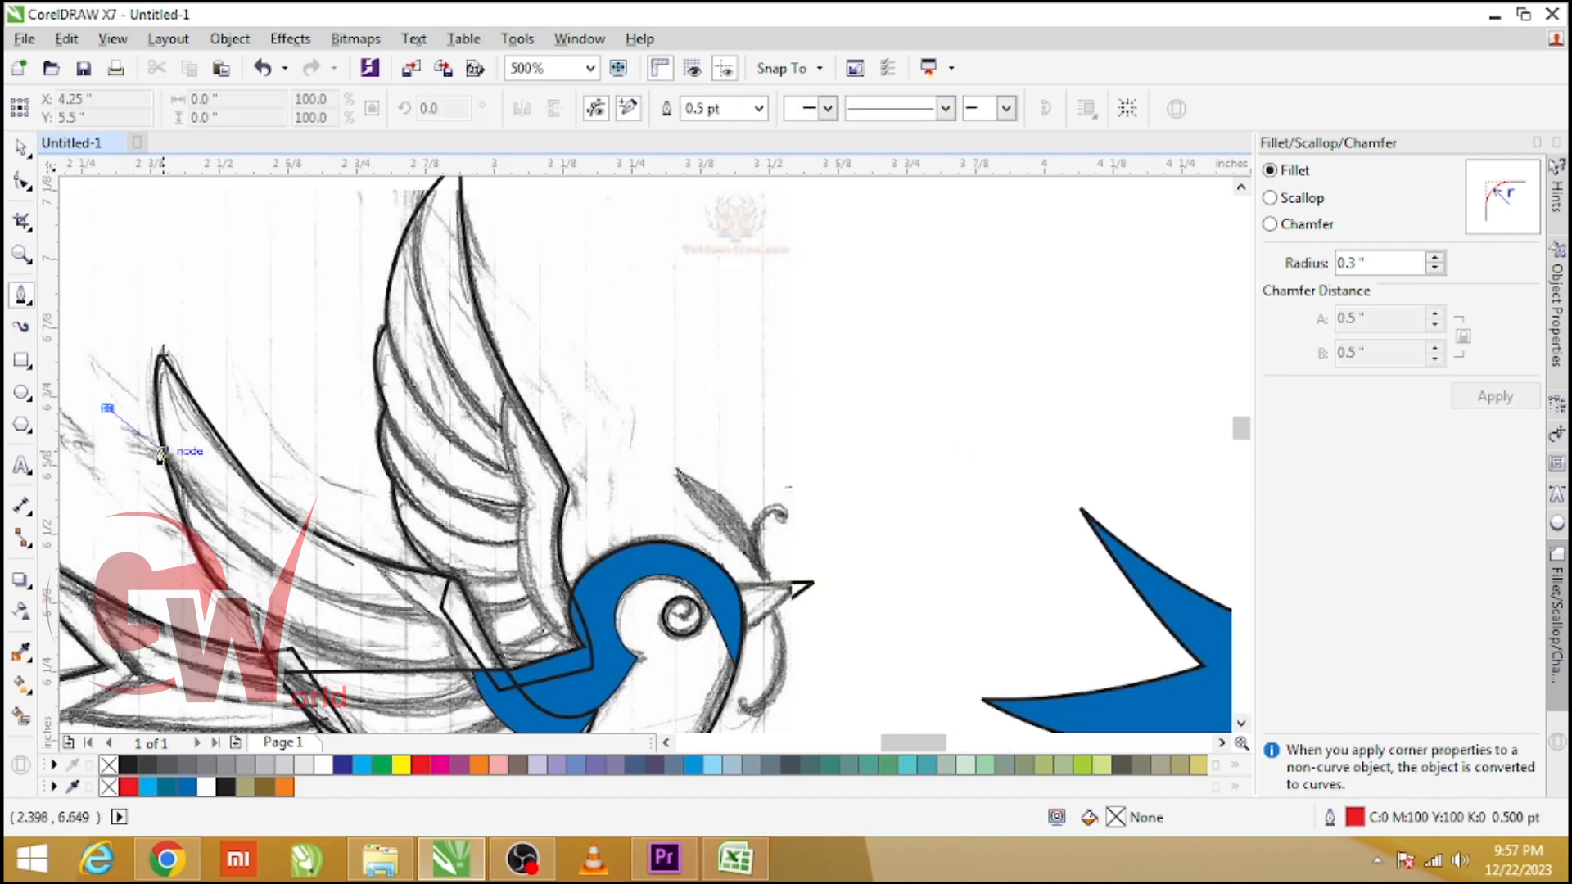
{"action": "double_click", "coordinate": [161, 452]}
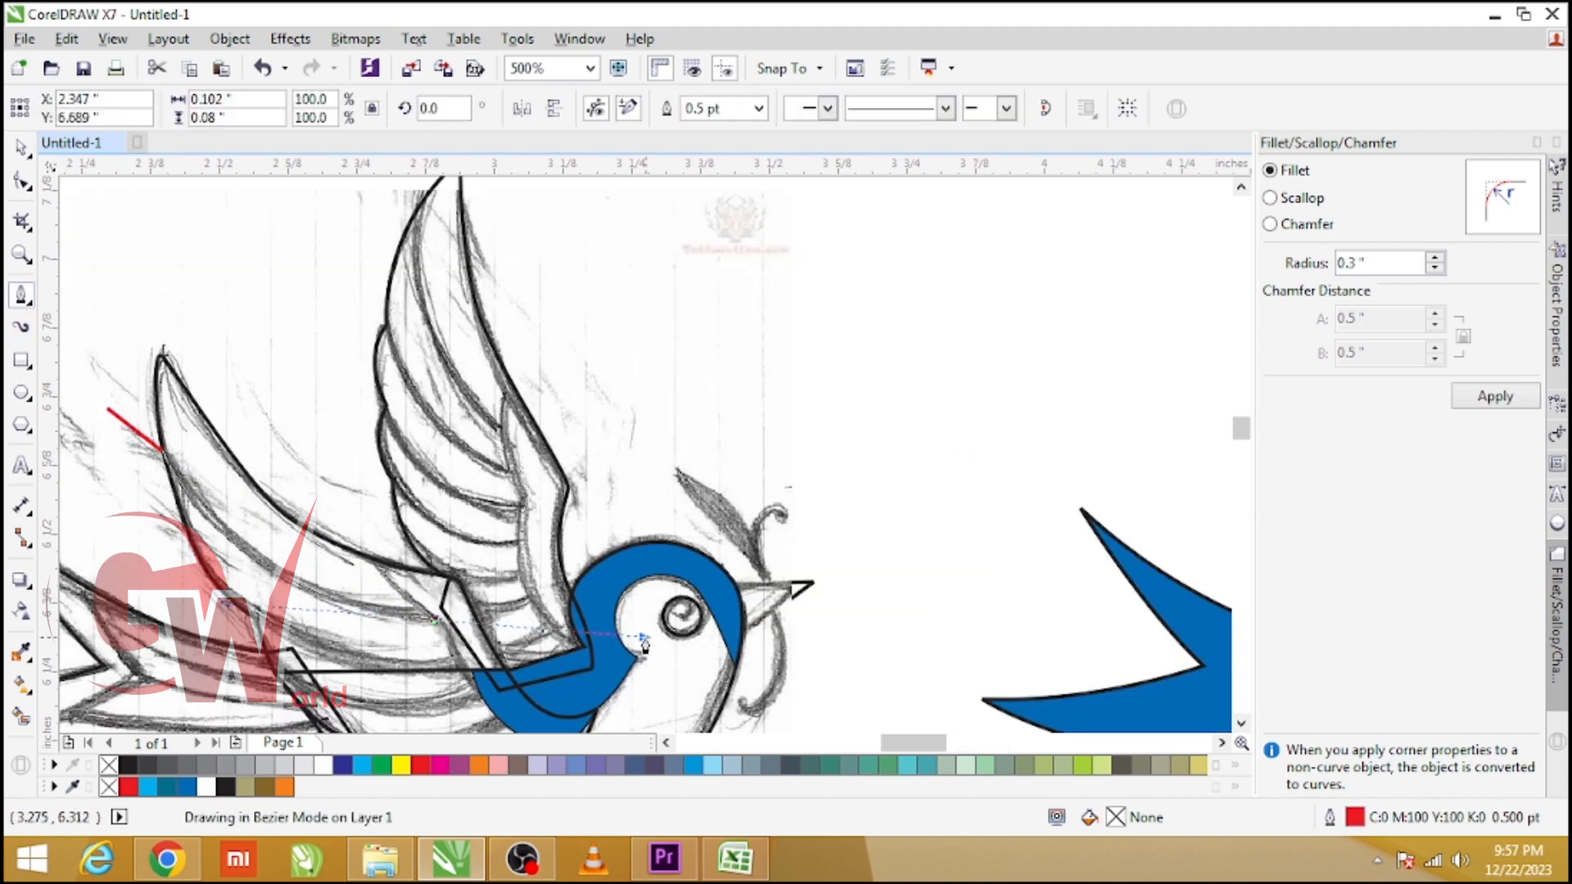
{"action": "left_click_drag", "start_coordinate": [434, 620], "coordinate": [164, 555]}
{"action": "key", "text": "space"}
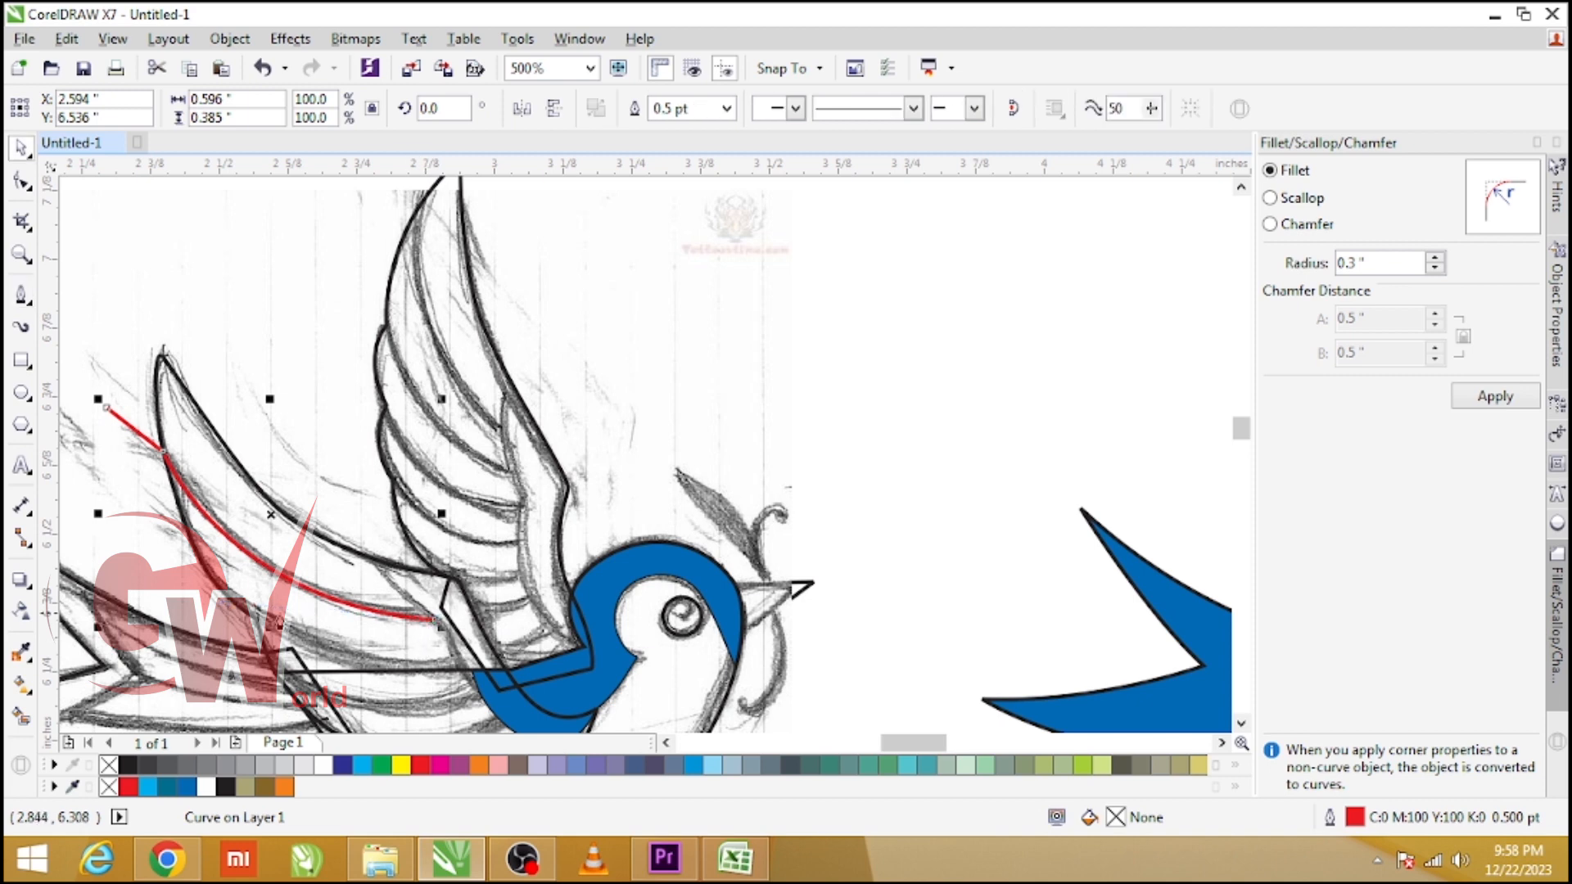
- Trace the lower wing's second feather line as a separate curve extending past the wing's outer edge
{"action": "key", "text": "space"}
{"action": "left_click", "coordinate": [167, 576]}
{"action": "left_click", "coordinate": [255, 619]}
{"action": "left_click", "coordinate": [465, 671]}
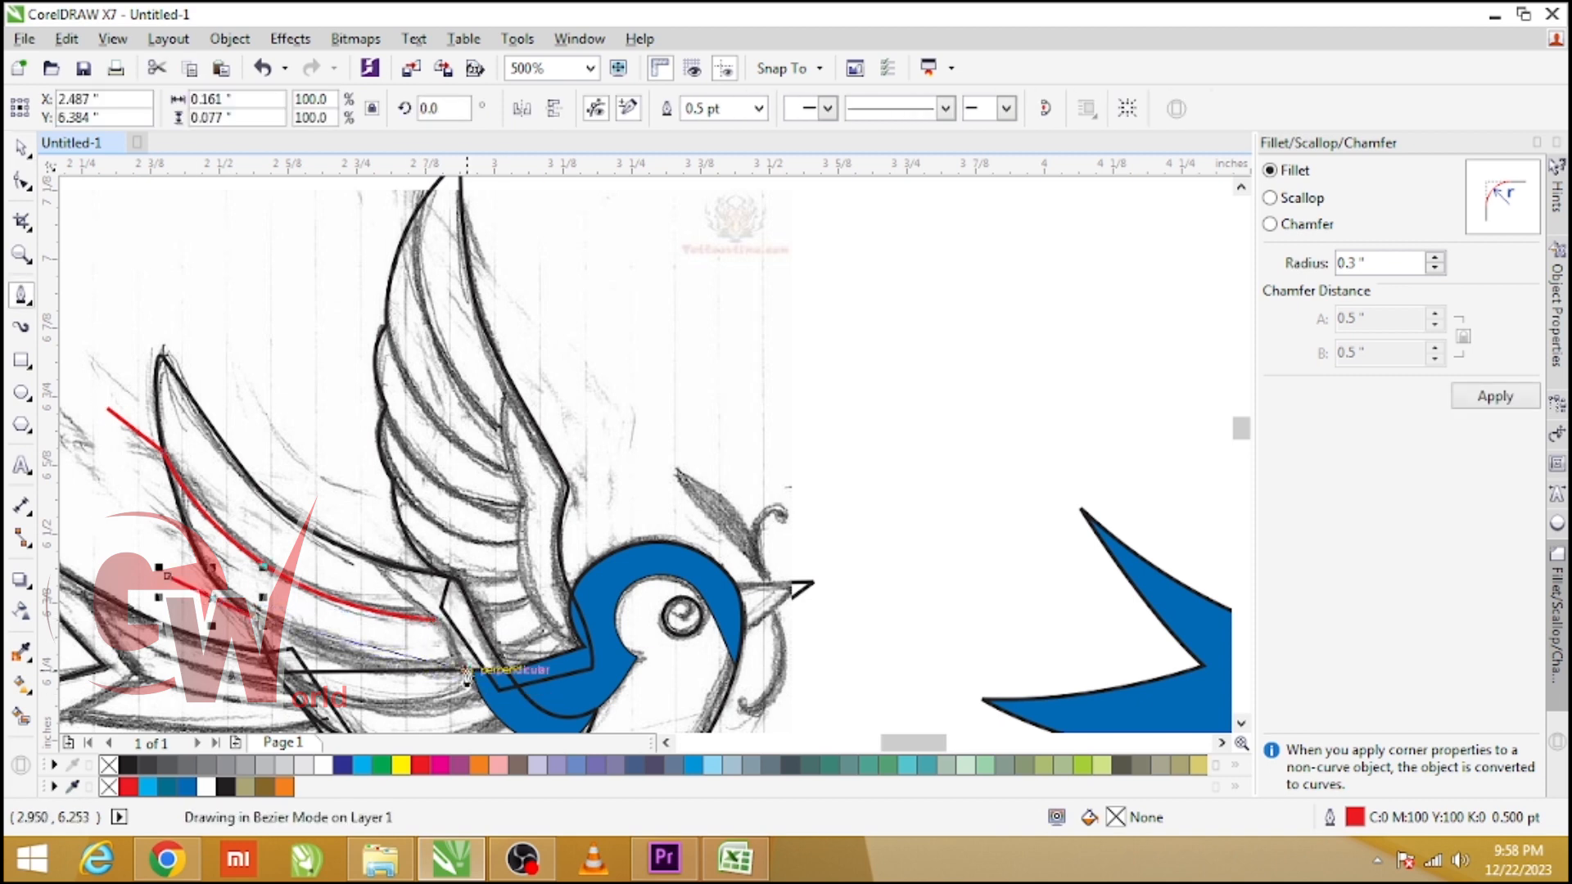
{"action": "left_click_drag", "start_coordinate": [615, 672], "coordinate": [615, 670]}
{"action": "left_click_drag", "start_coordinate": [479, 647], "coordinate": [531, 494]}
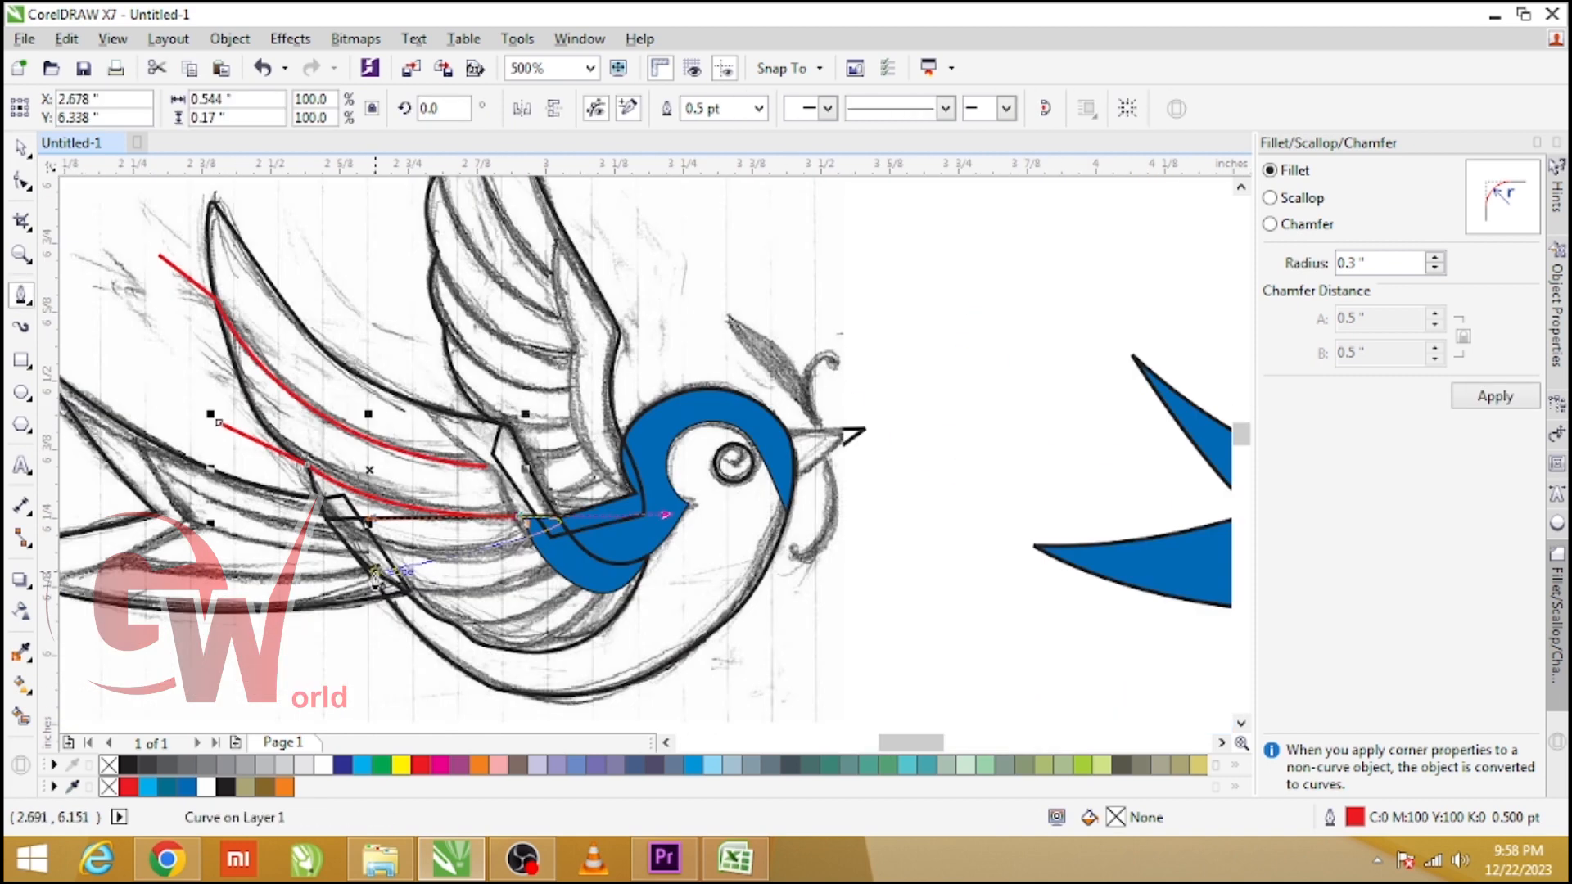
{"action": "key", "text": "space"}
- Draw a line from above the lower wing down across the inner ends of its first two feather lines
{"action": "key", "text": "space"}
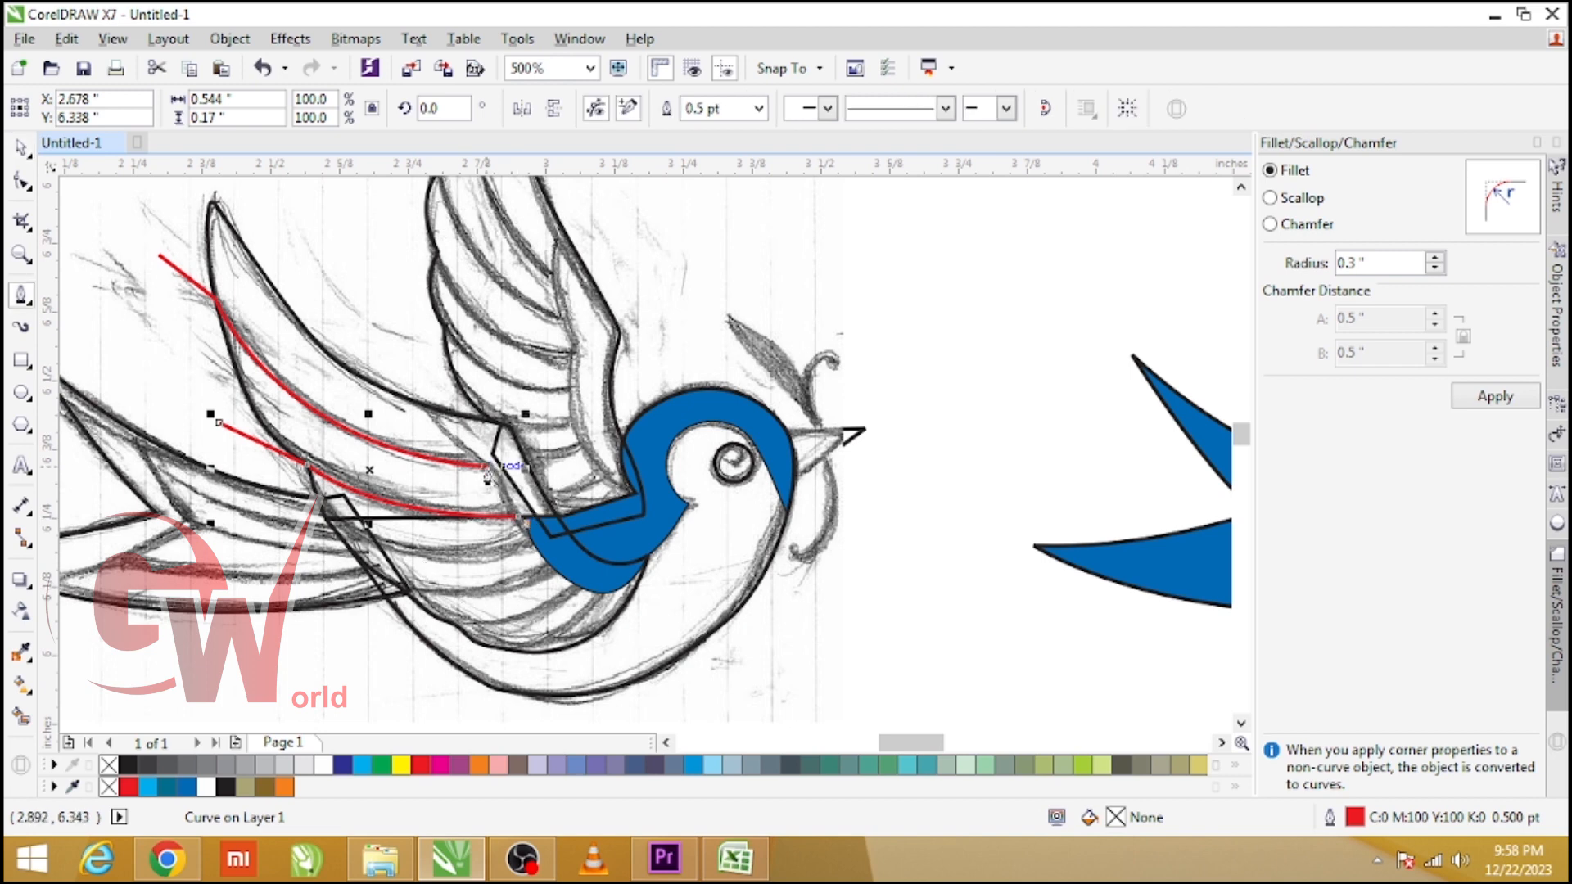
{"action": "left_click", "coordinate": [408, 357]}
{"action": "left_click_drag", "start_coordinate": [486, 467], "coordinate": [492, 475]}
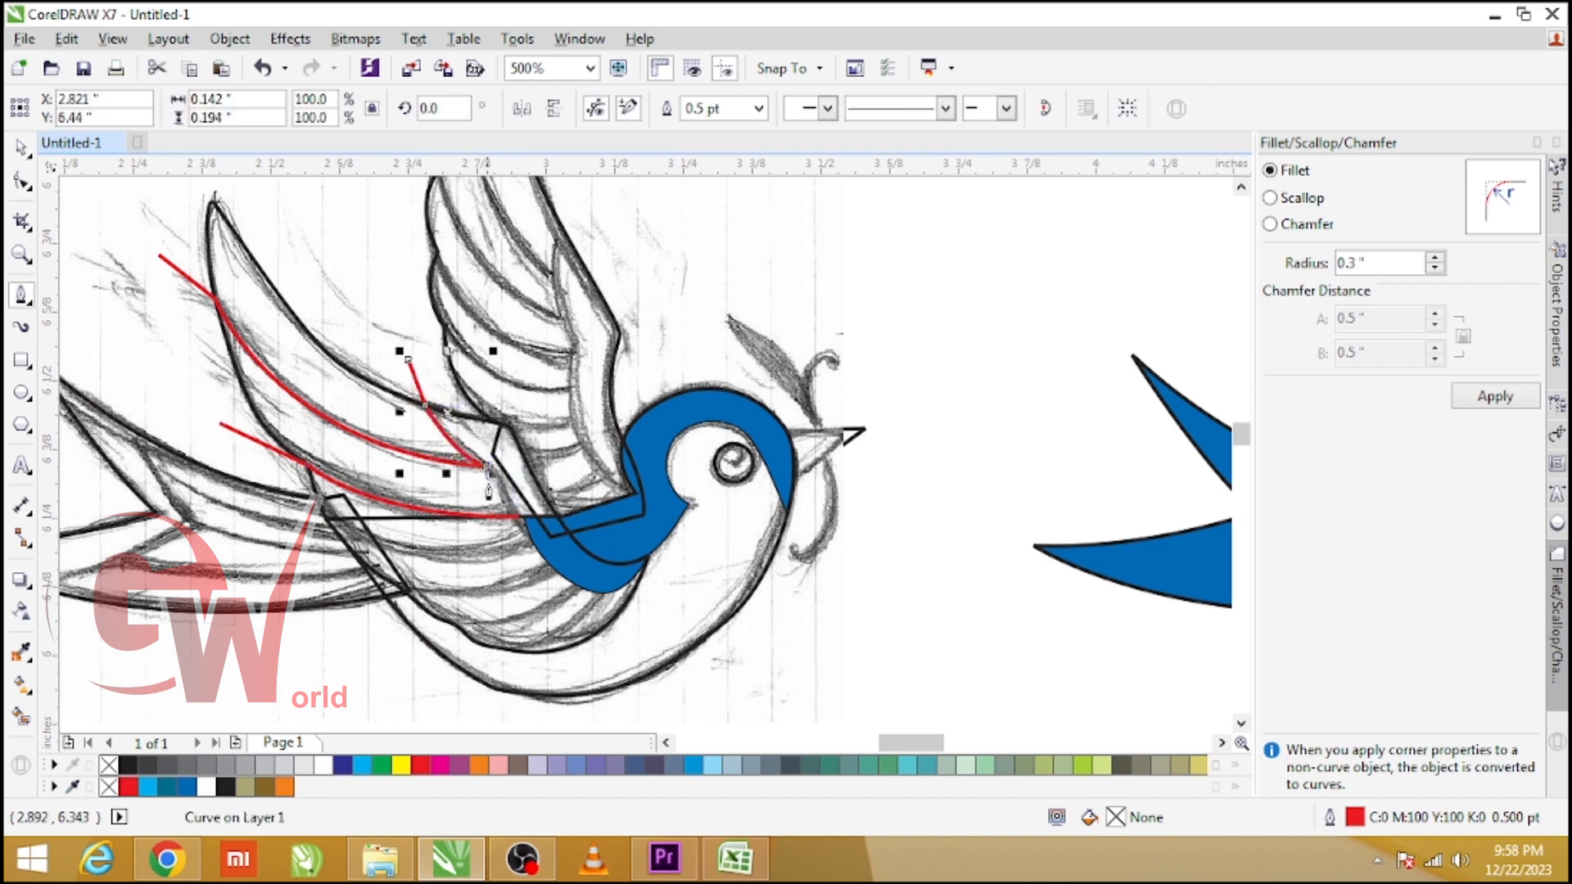
{"action": "left_click", "coordinate": [511, 517]}
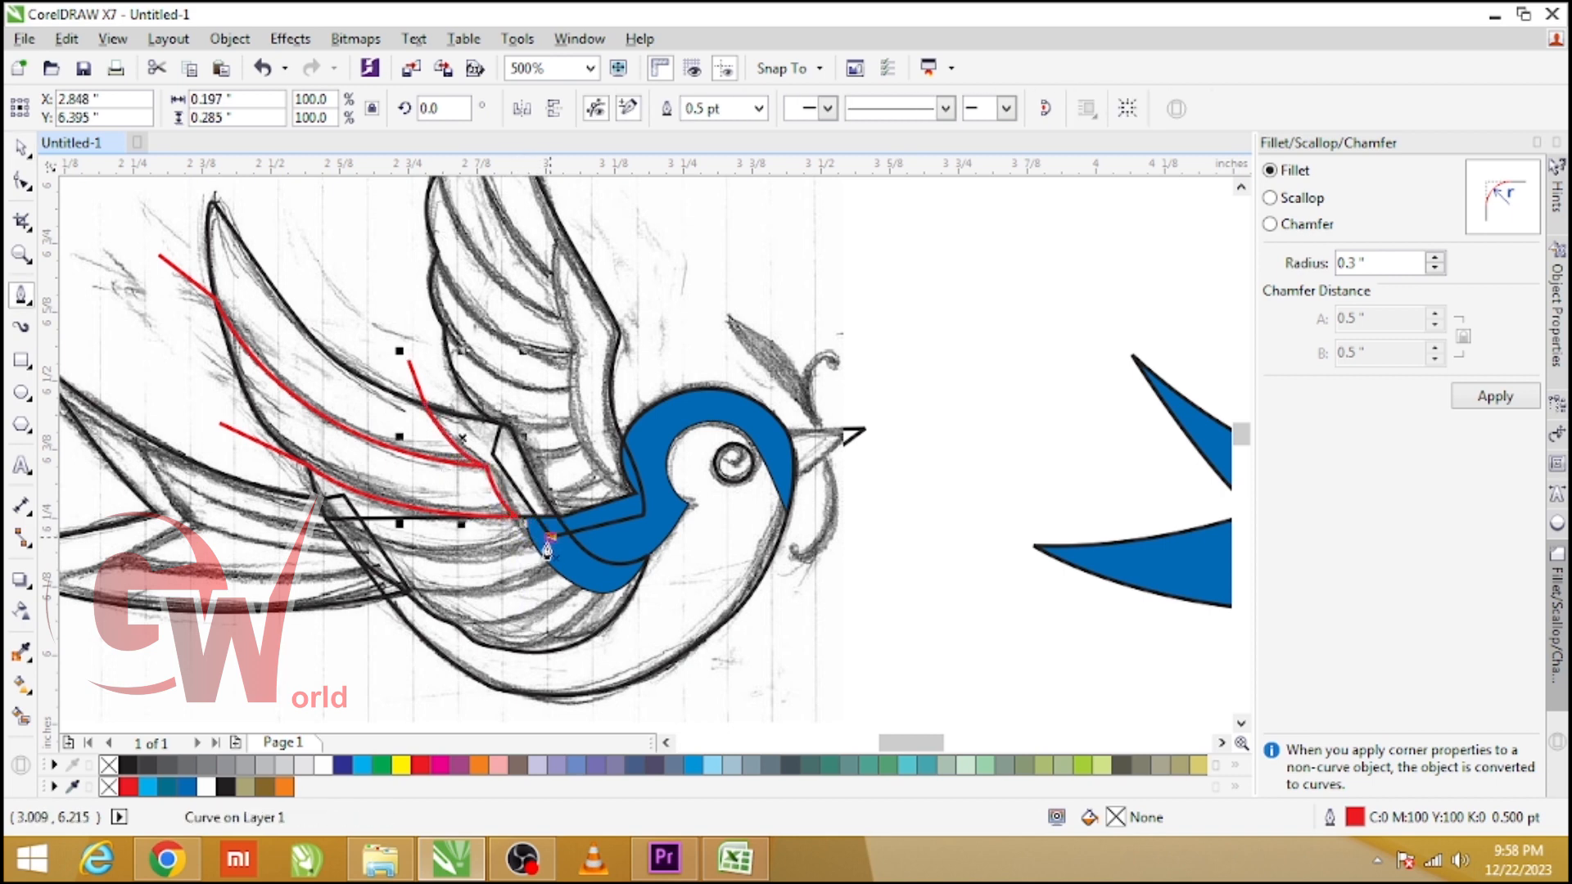
{"action": "key", "text": "Escape"}
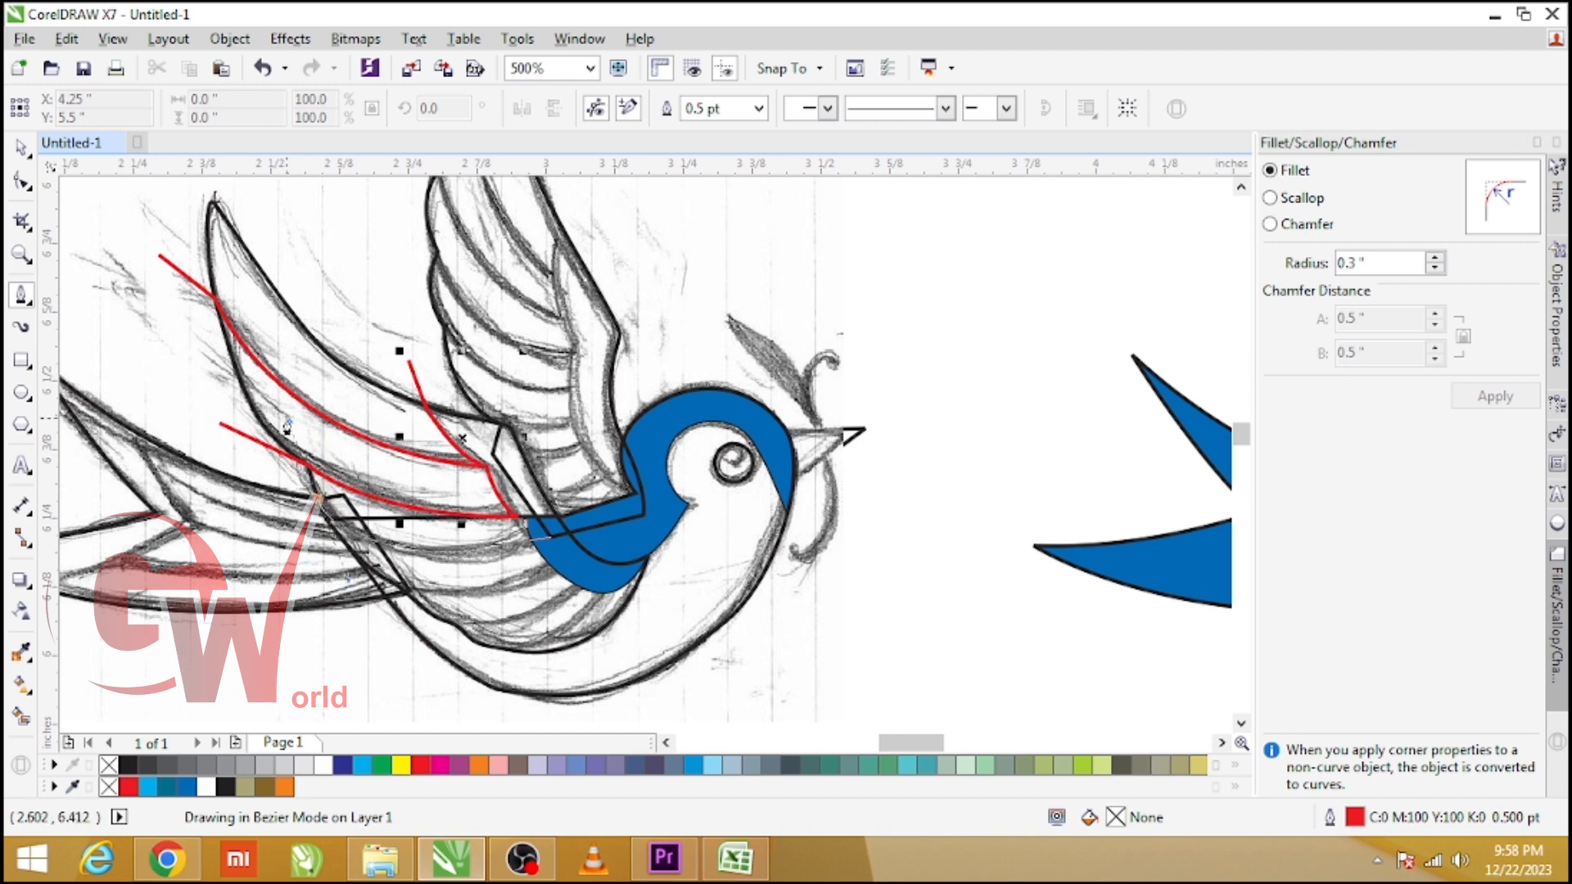
- Trace the lower wing's third and fourth feather lines as separate curves
{"action": "left_click_drag", "start_coordinate": [287, 425], "coordinate": [203, 407]}
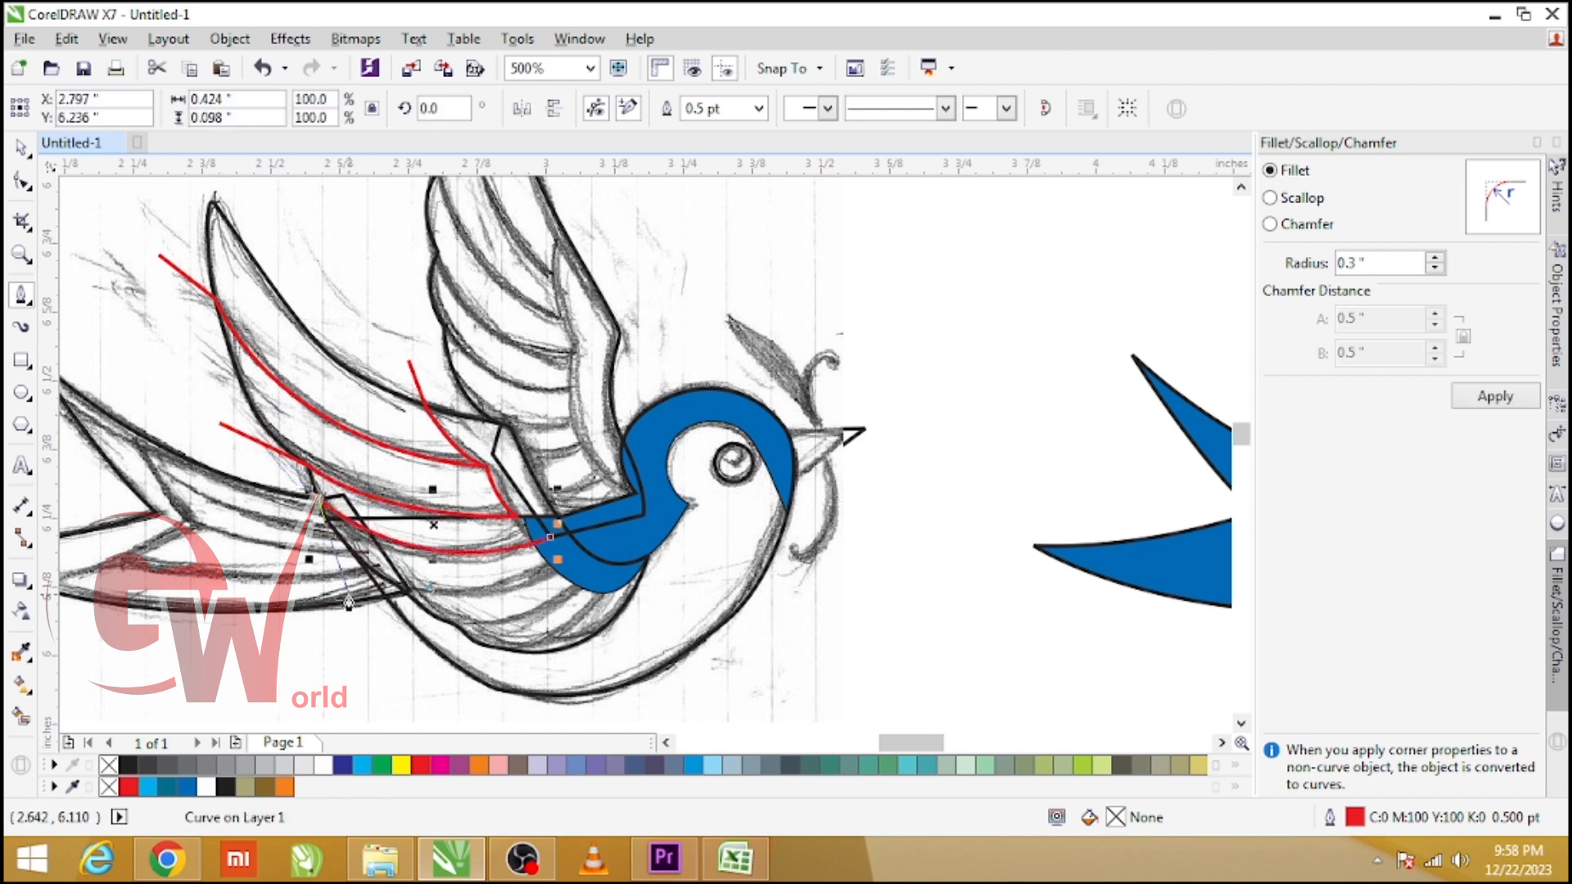
{"action": "key", "text": "space"}
{"action": "left_click", "coordinate": [401, 601]}
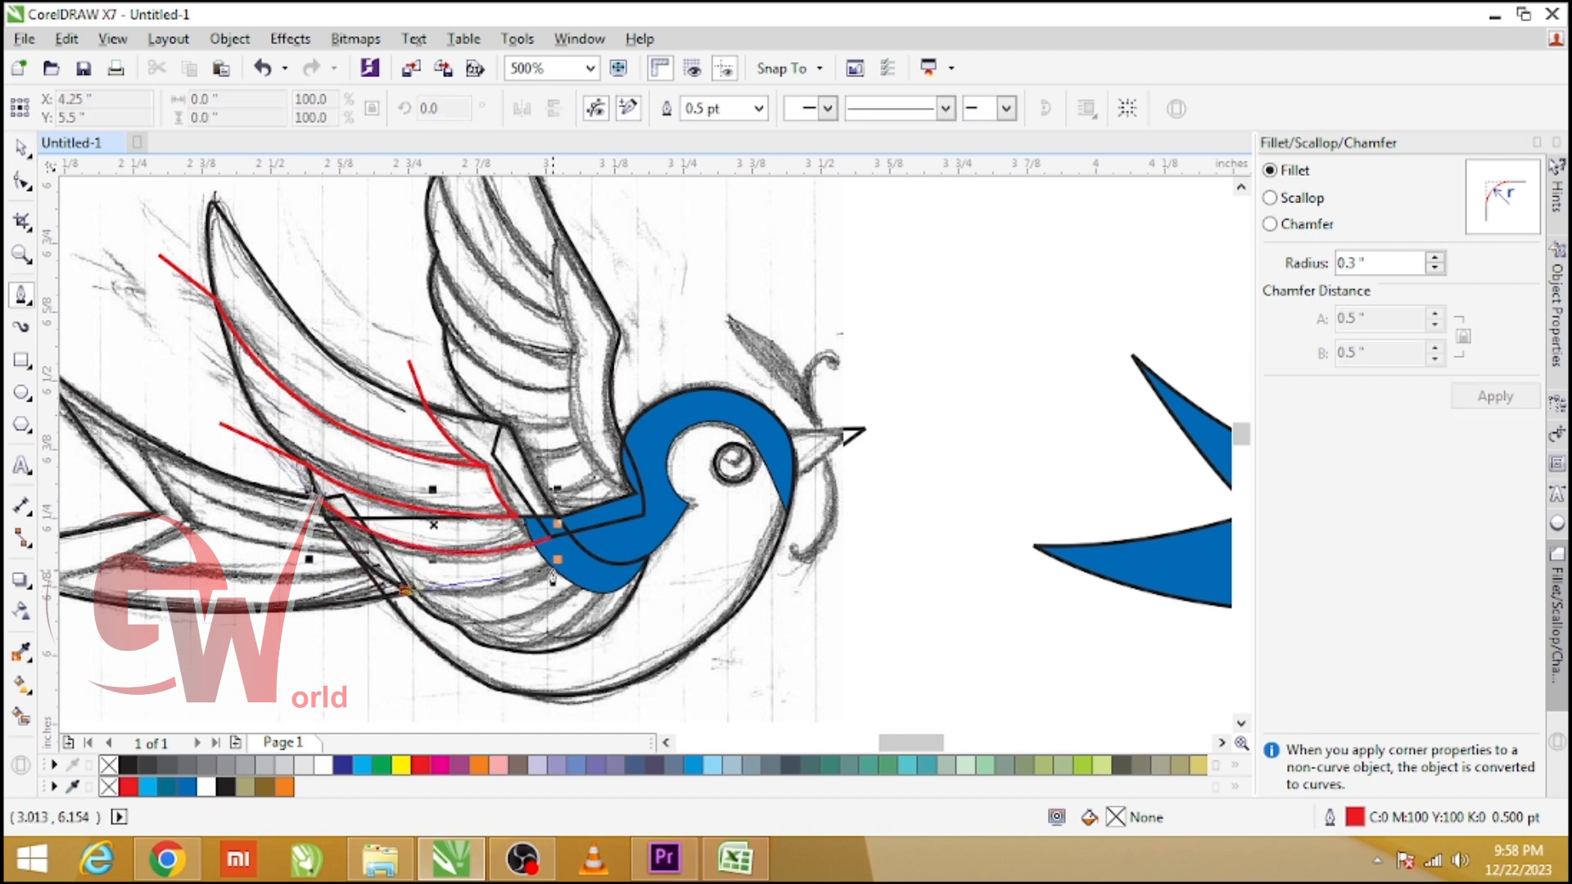
{"action": "left_click_drag", "start_coordinate": [582, 547], "coordinate": [642, 497]}
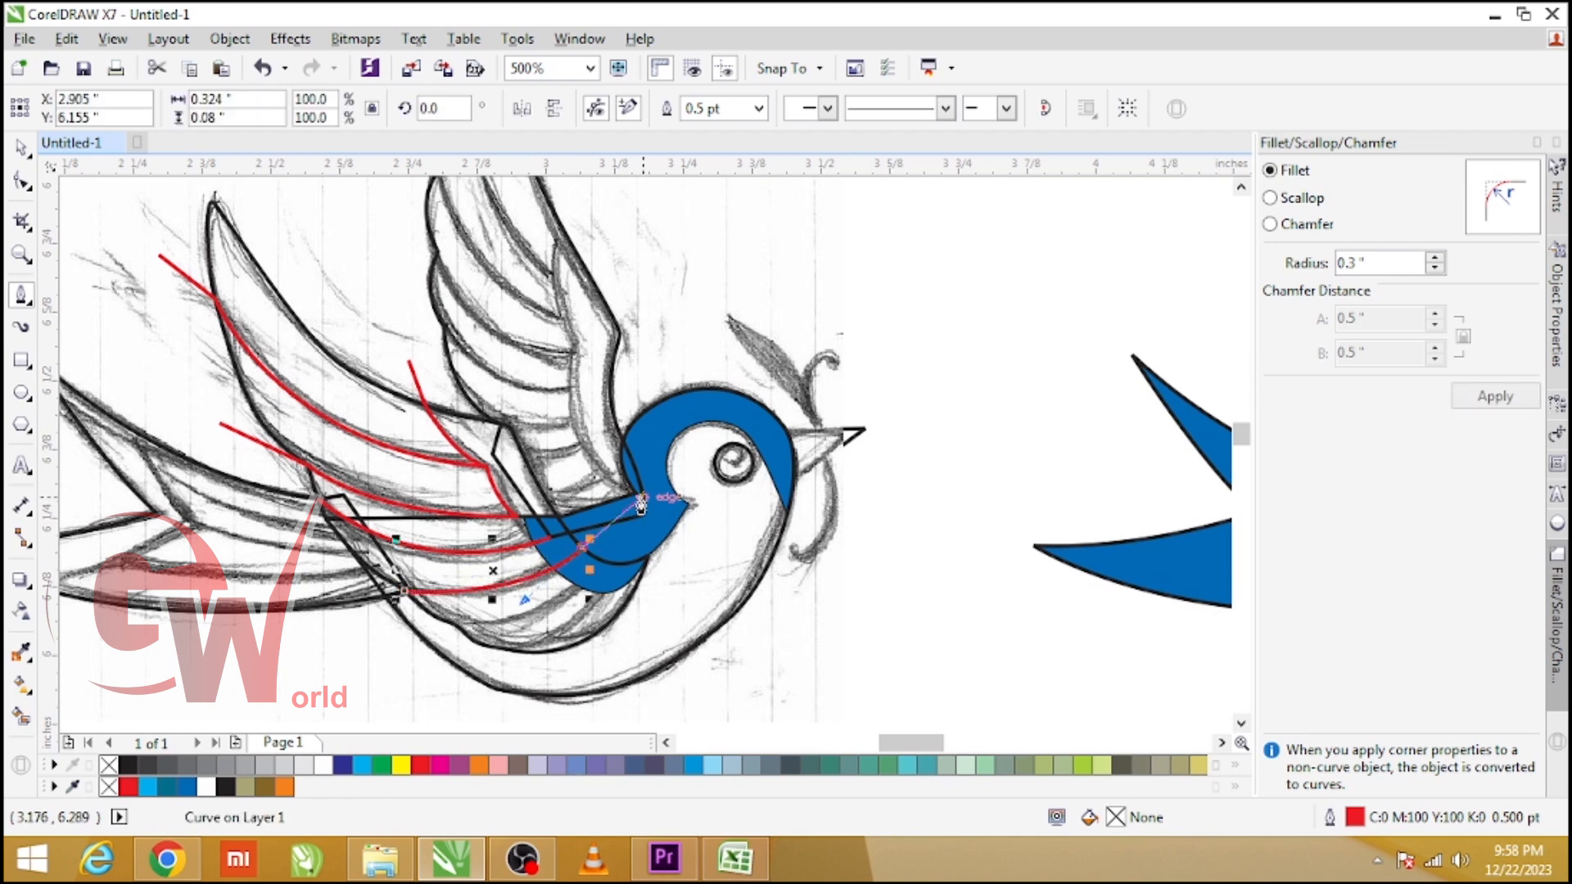
{"action": "key", "text": "space"}
- Delete the blue head marking covering the sketch and trace the lower wing's fifth feather line beneath it
{"action": "left_click", "coordinate": [668, 405]}
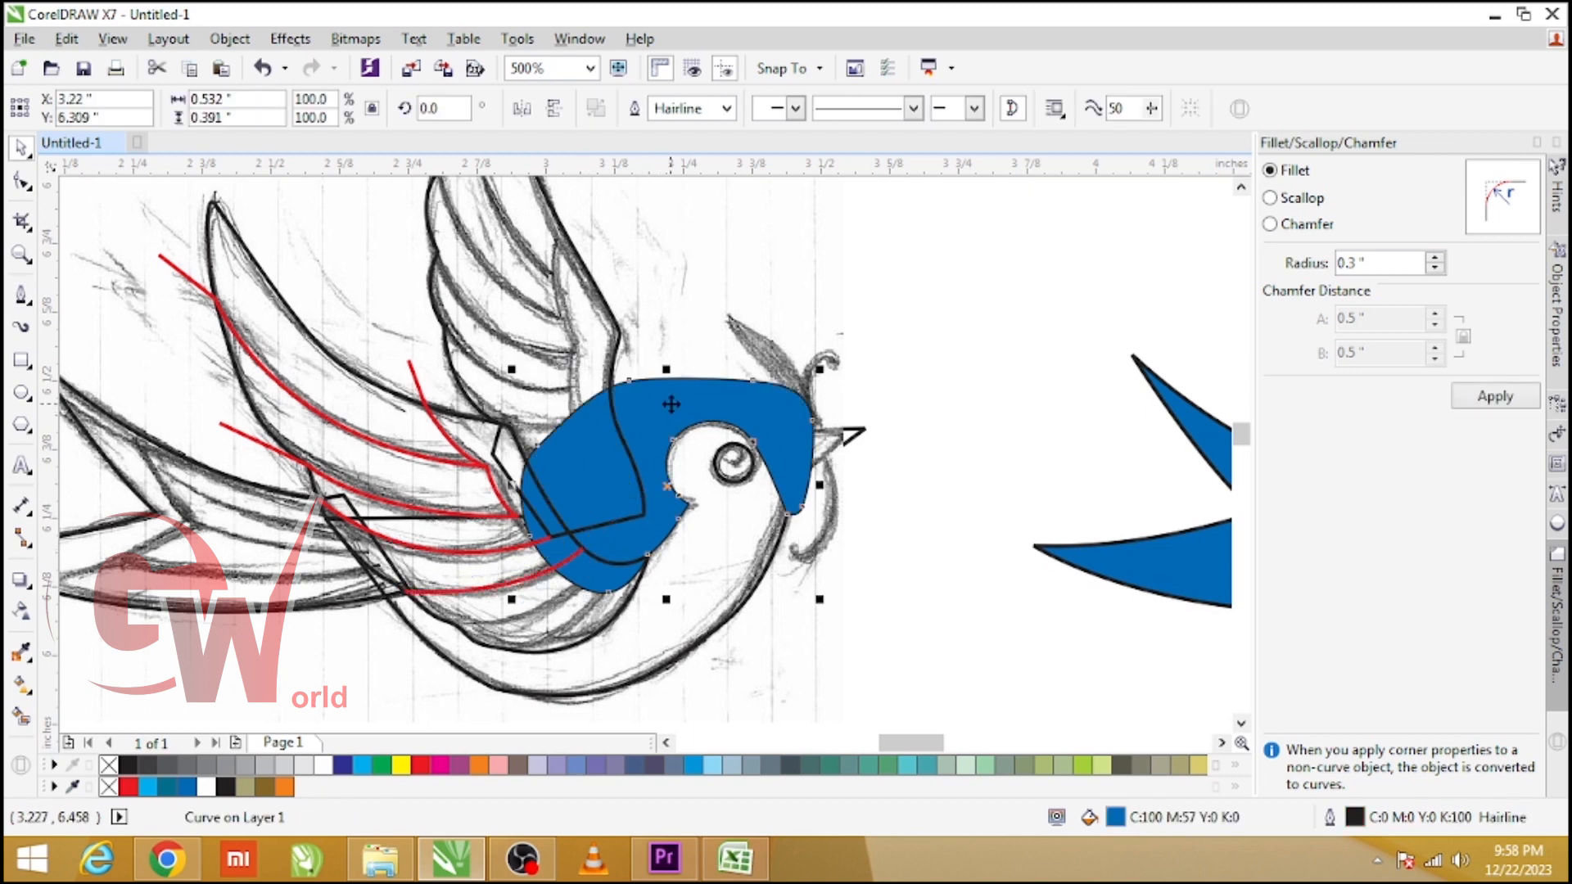
{"action": "key", "text": "Delete"}
{"action": "key", "text": "space"}
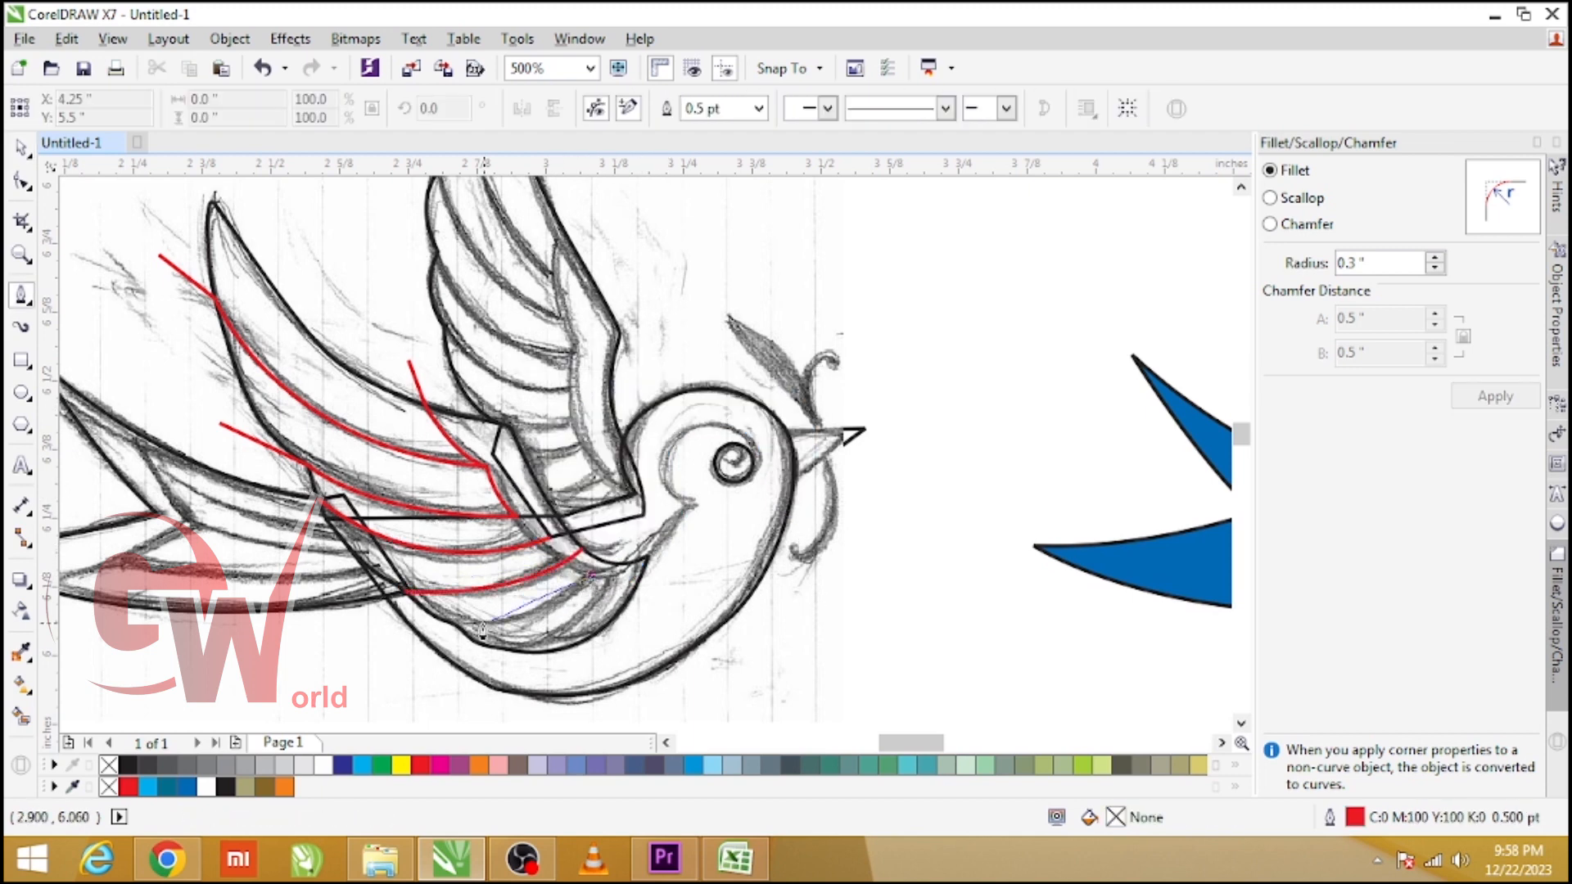
{"action": "left_click_drag", "start_coordinate": [457, 627], "coordinate": [389, 629]}
{"action": "left_click", "coordinate": [363, 638]}
{"action": "key", "text": "space"}
{"action": "key", "text": "space"}
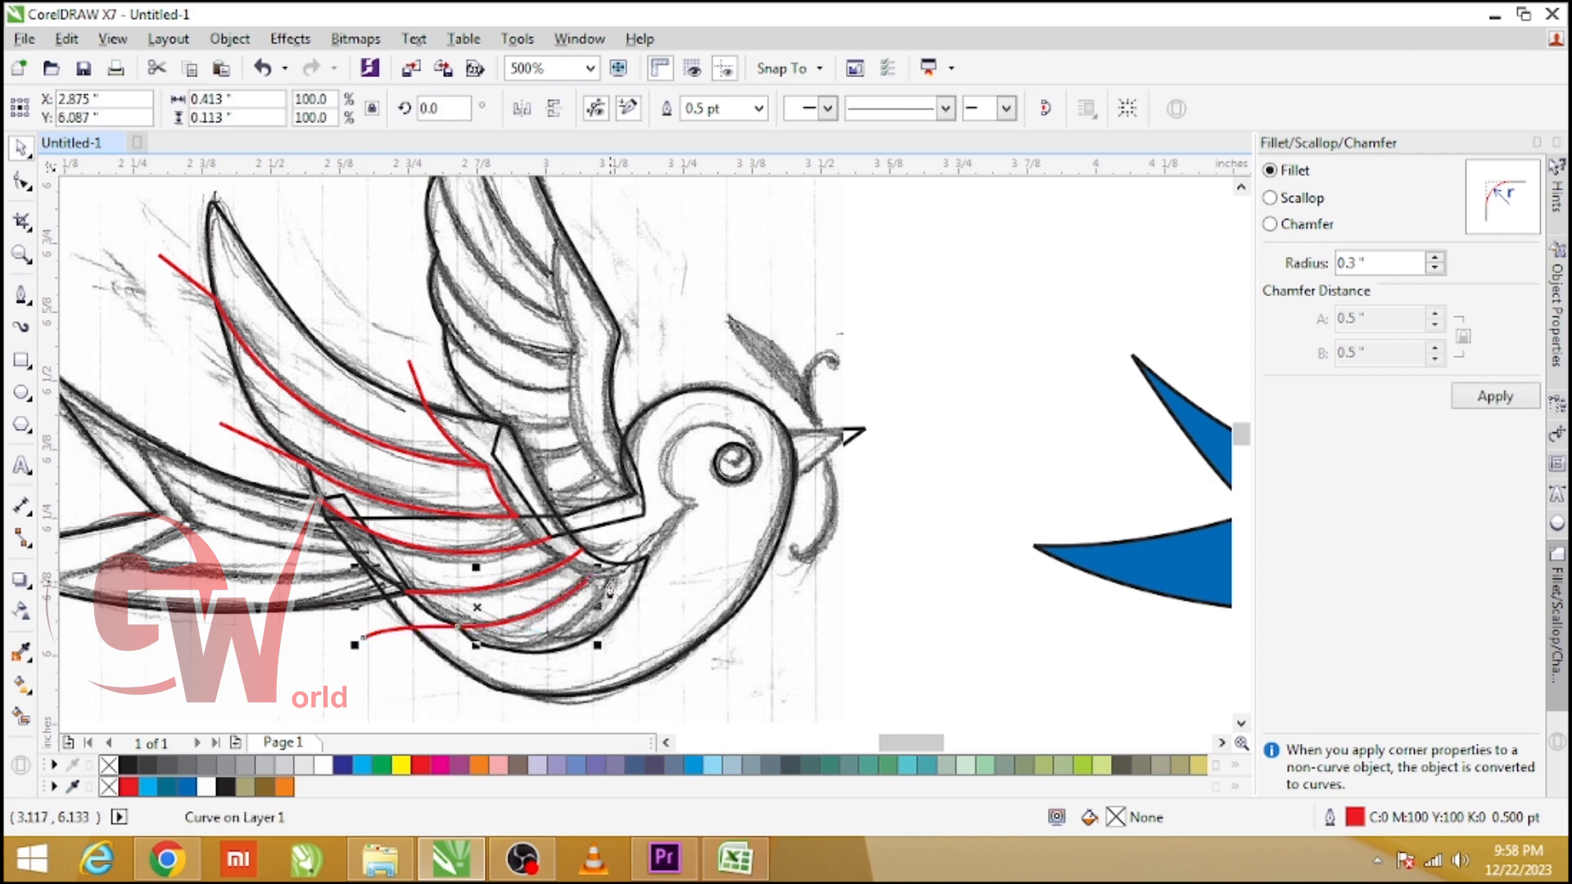
- Trace the lower wing's lowest feather line and continue the curve along the feather roots to the wing's inner corner
{"action": "left_click", "coordinate": [608, 583]}
{"action": "left_click_drag", "start_coordinate": [429, 707], "coordinate": [331, 661]}
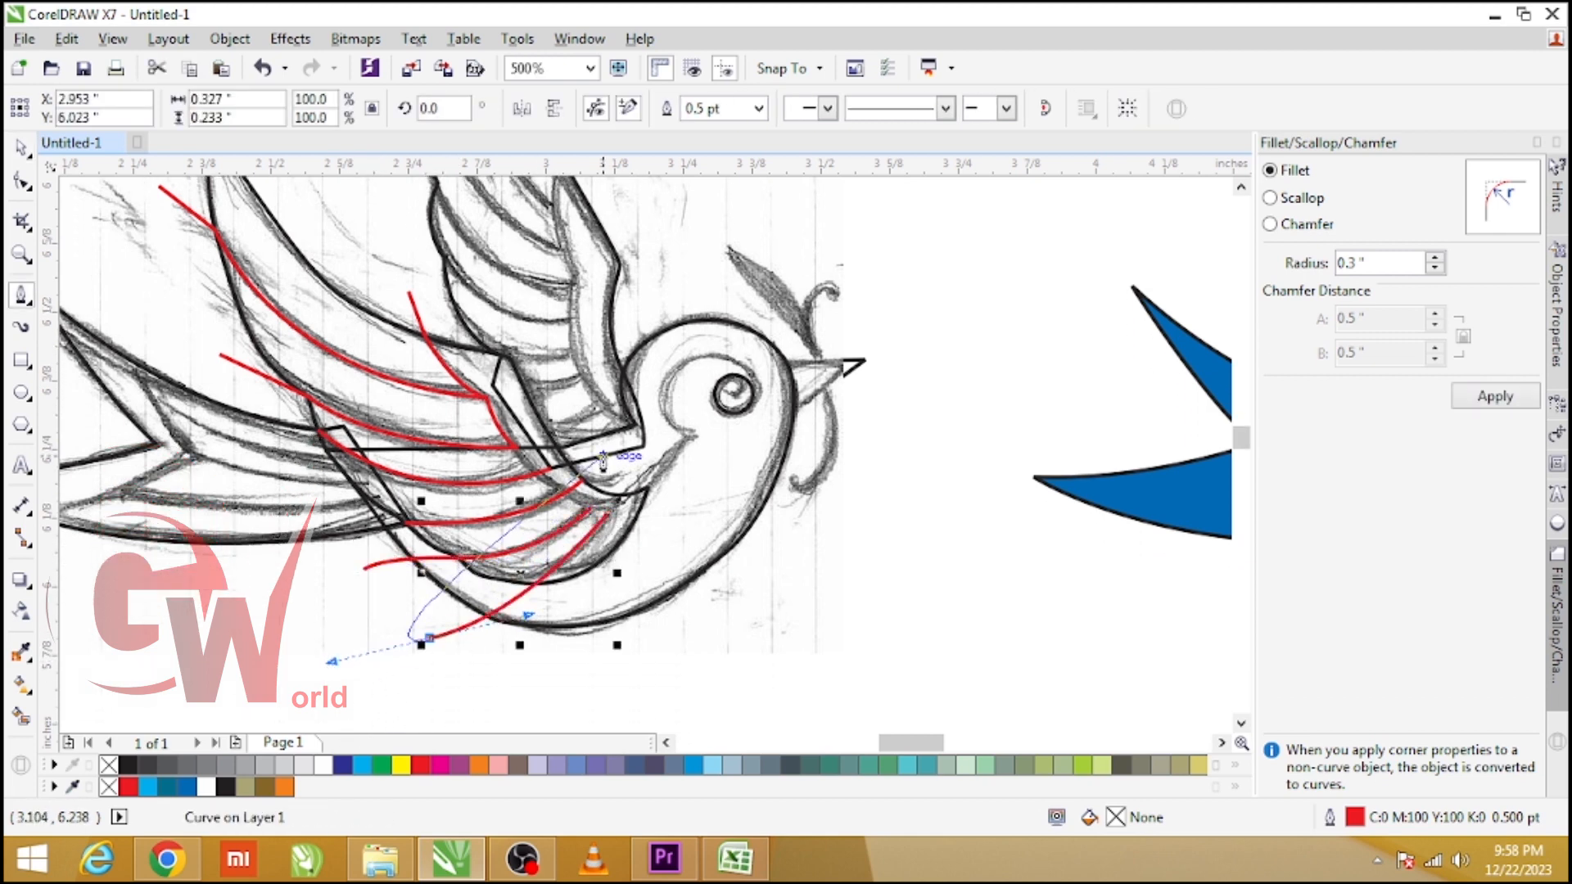
{"action": "key", "text": "space"}
{"action": "key", "text": "space"}
{"action": "left_click_drag", "start_coordinate": [612, 510], "coordinate": [647, 484]}
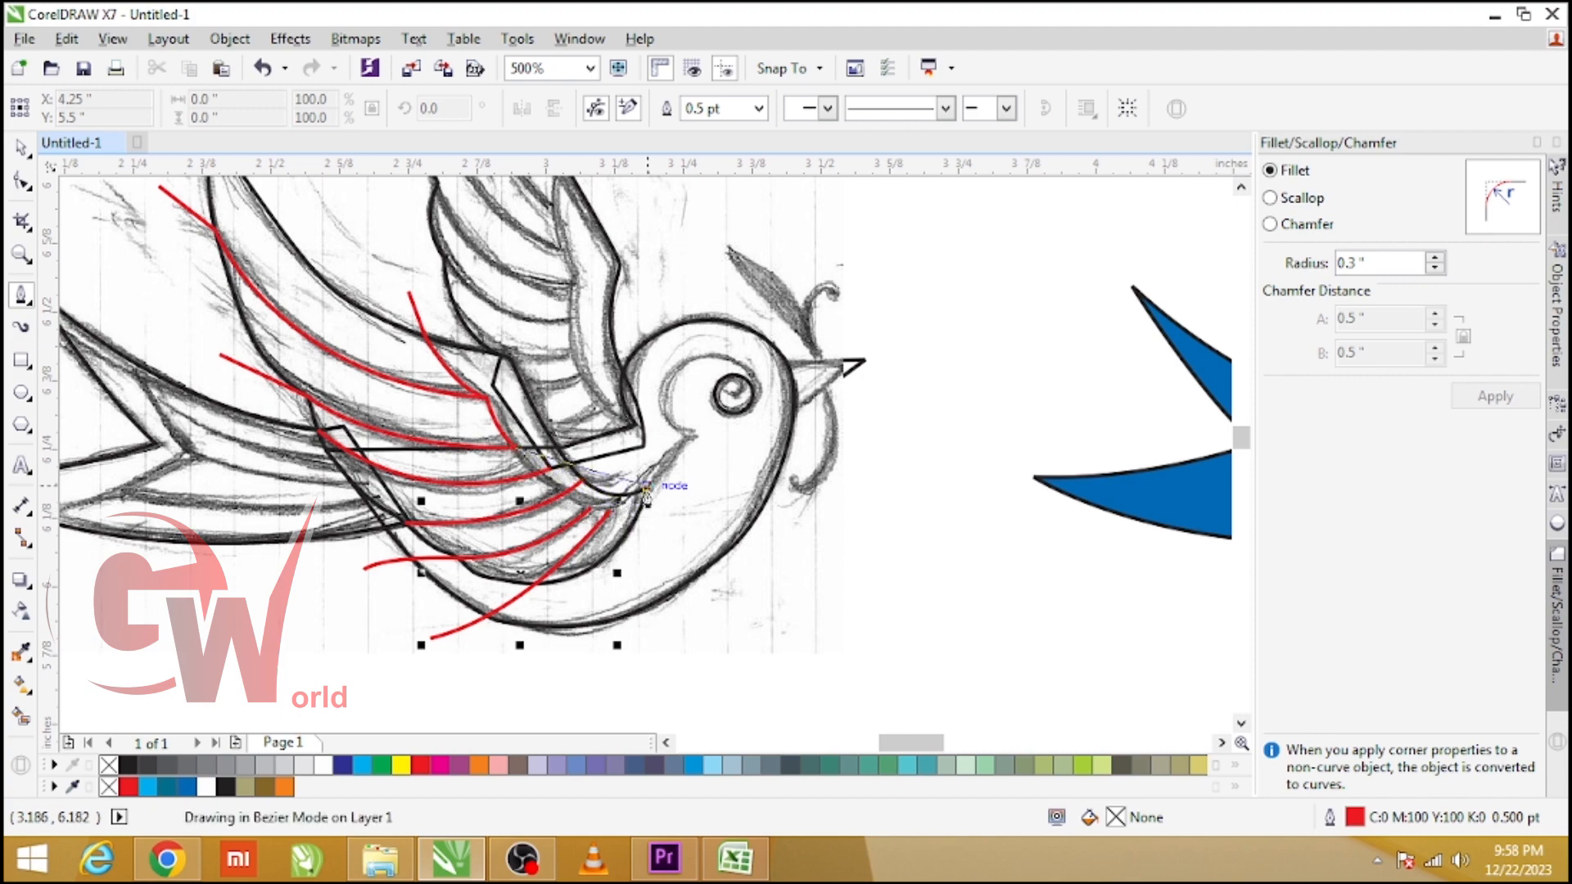
{"action": "key", "text": "space"}
- Shorten the fourth feather line to the root curve by adding a node there and deleting the overshooting end node
{"action": "left_click", "coordinate": [534, 508]}
{"action": "scroll", "coordinate": [534, 508], "scroll_direction": "up", "scroll_amount": 1}
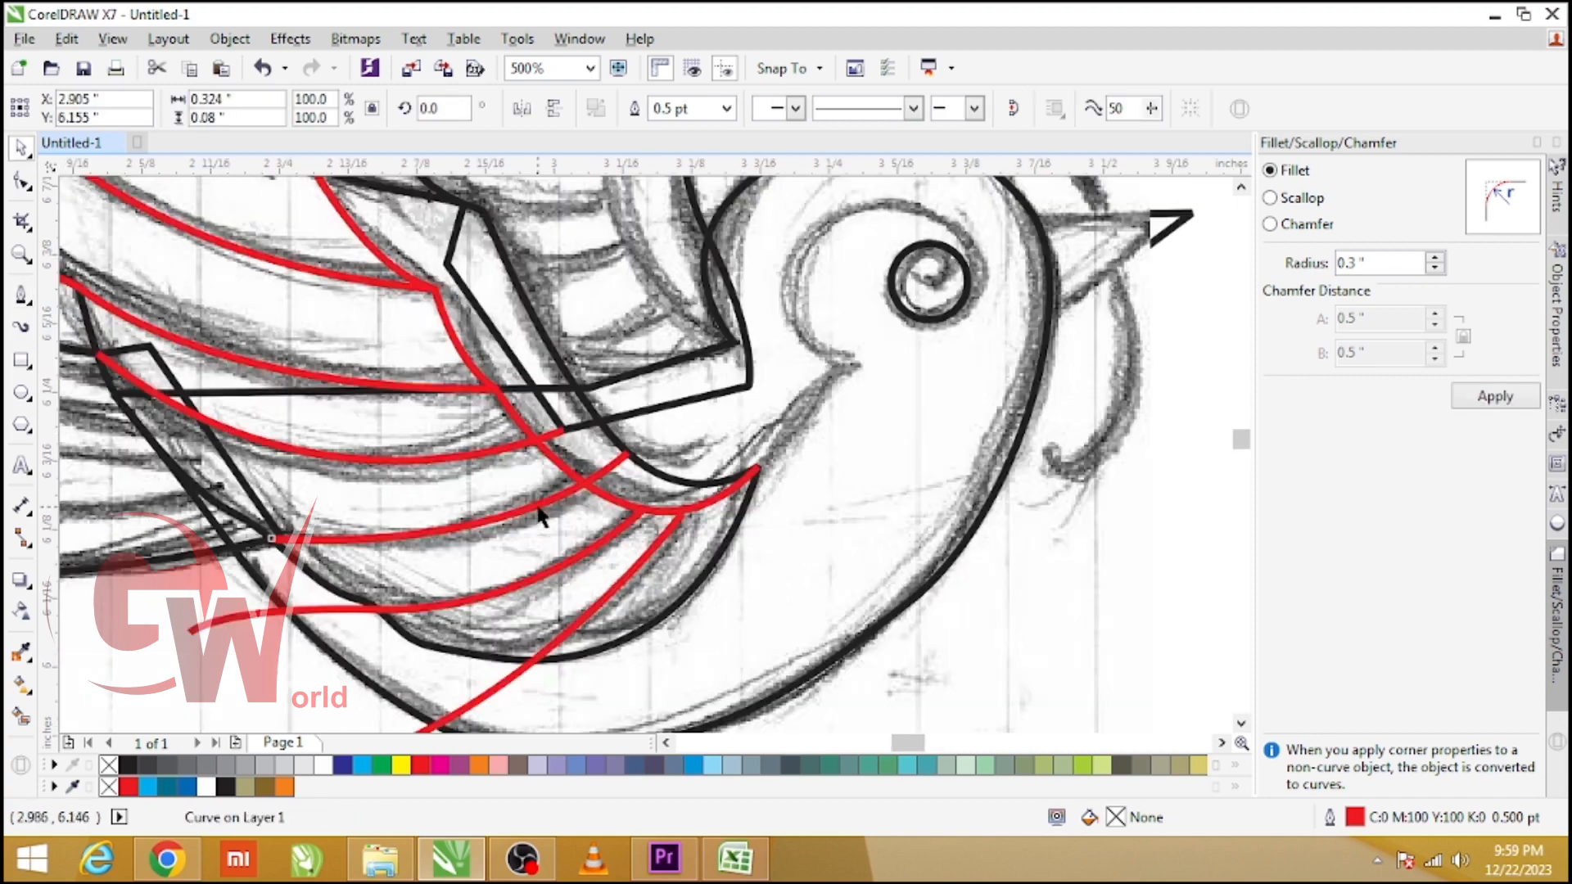
{"action": "key", "text": "F10"}
{"action": "left_click", "coordinate": [585, 484]}
{"action": "double_click", "coordinate": [585, 484]}
{"action": "left_click_drag", "start_coordinate": [602, 434], "coordinate": [678, 470]}
{"action": "key", "text": "Delete"}
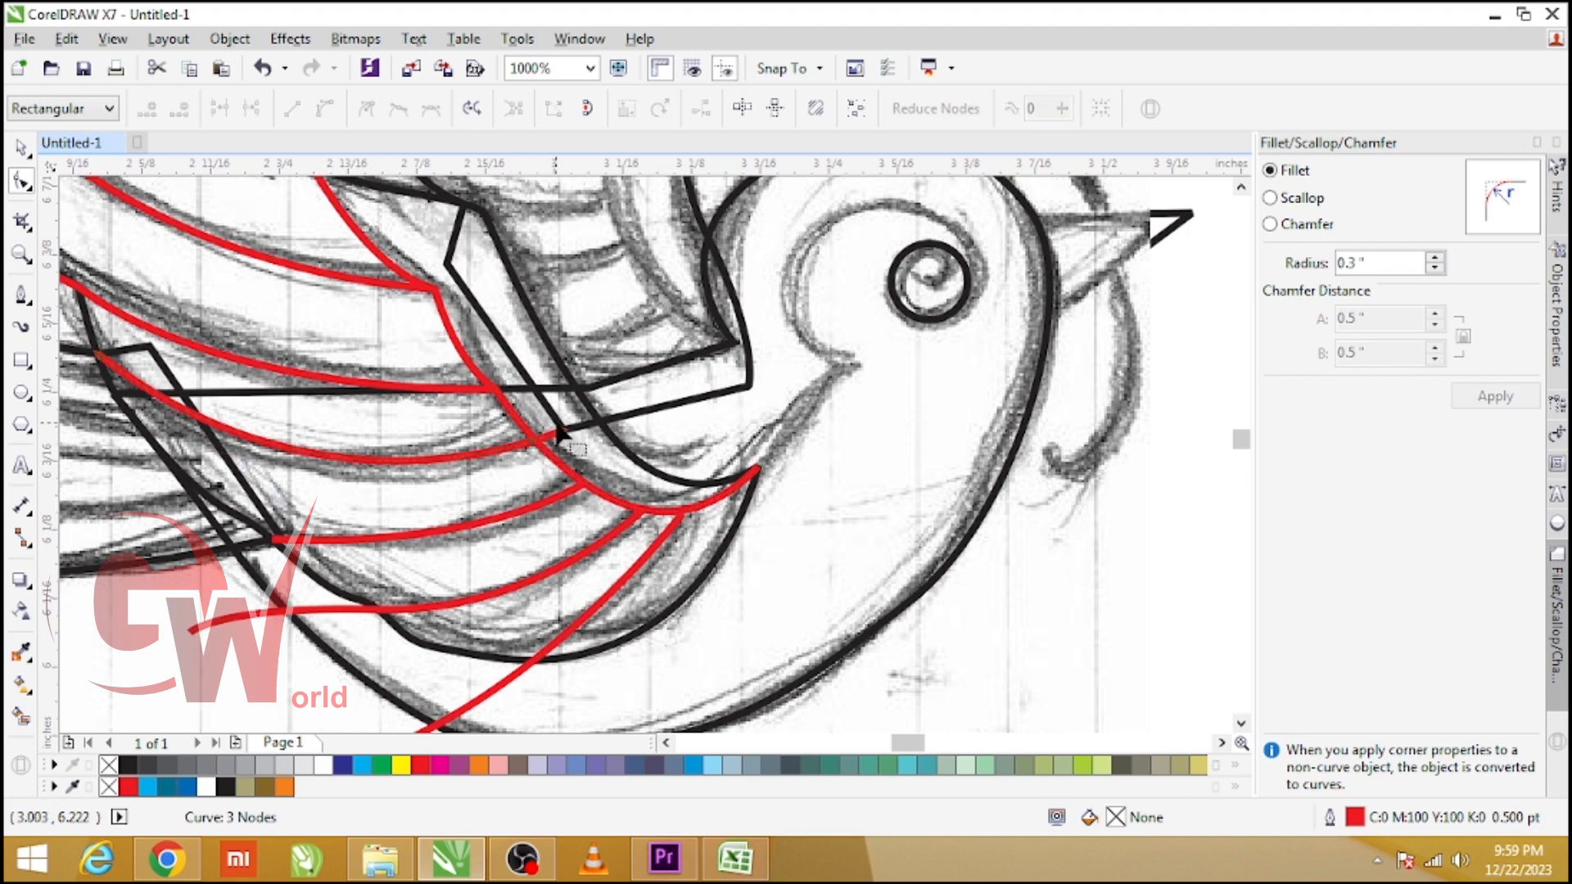
- Give the lower wing's feather lines a black outline and move them 2 inches onto the coloured bird
{"action": "scroll", "coordinate": [573, 442], "scroll_direction": "down", "scroll_amount": 2}
{"action": "key", "text": "space"}
{"action": "scroll", "coordinate": [380, 216], "scroll_direction": "up", "scroll_amount": 1}
{"action": "scroll", "coordinate": [380, 216], "scroll_direction": "down", "scroll_amount": 1}
{"action": "mouse_move", "coordinate": [380, 216]}
{"action": "left_mouse_down"}
{"action": "mouse_move", "coordinate": [496, 401]}
{"action": "mouse_move", "coordinate": [670, 532]}
{"action": "left_mouse_up"}
{"action": "right_click", "coordinate": [131, 770]}
{"action": "key", "text": "Right"}
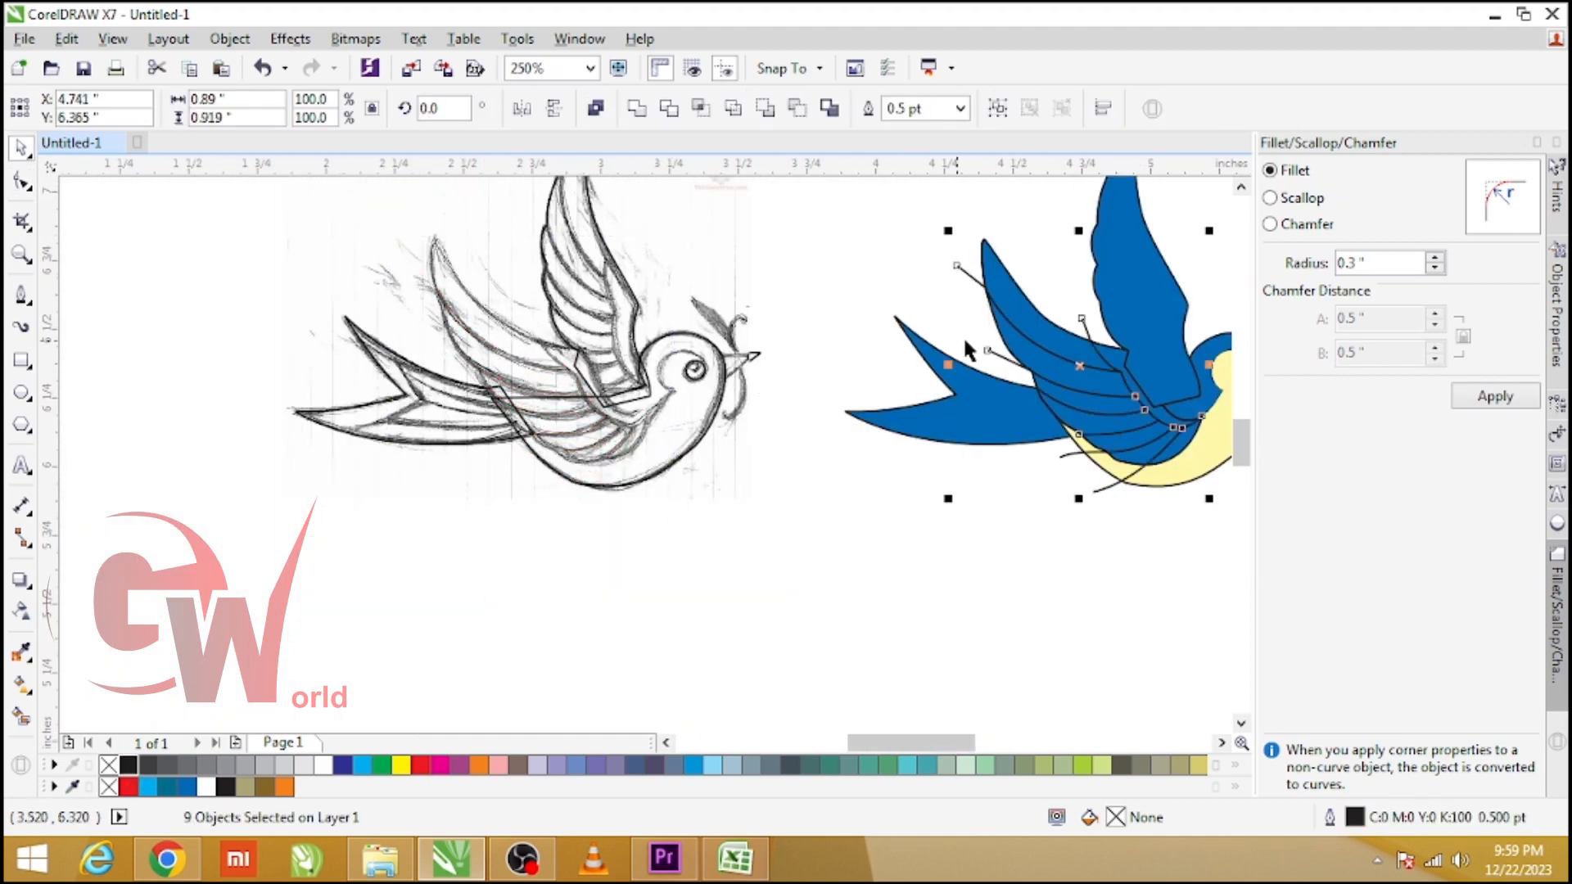
- Try to PowerClip the feather lines inside the coloured bird's lower wing
{"action": "key", "text": "alt+c"}
{"action": "key", "text": "w"}
{"action": "key", "text": "p"}
{"action": "left_click", "coordinate": [1007, 299]}
{"action": "left_click", "coordinate": [790, 463]}
{"action": "left_click", "coordinate": [1035, 340]}
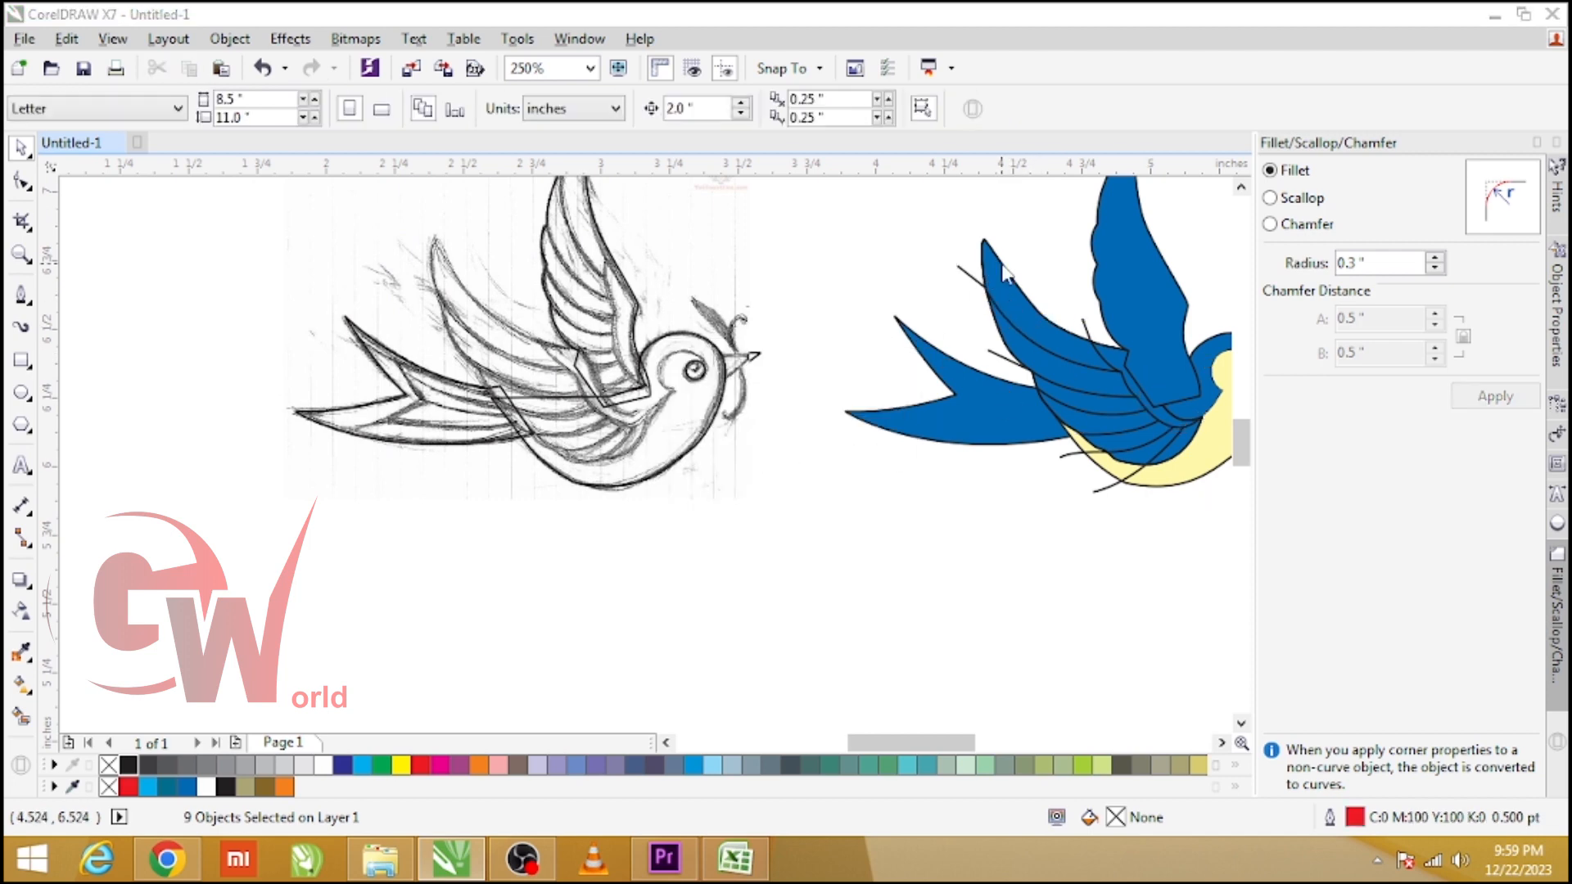
{"action": "left_click", "coordinate": [878, 474]}
{"action": "key", "text": "ctrl+z"}
{"action": "key", "text": "Right"}
- Send the feather lines to the back and PowerClip them inside the blue lower wing
{"action": "key", "text": "shift+Page_Down"}
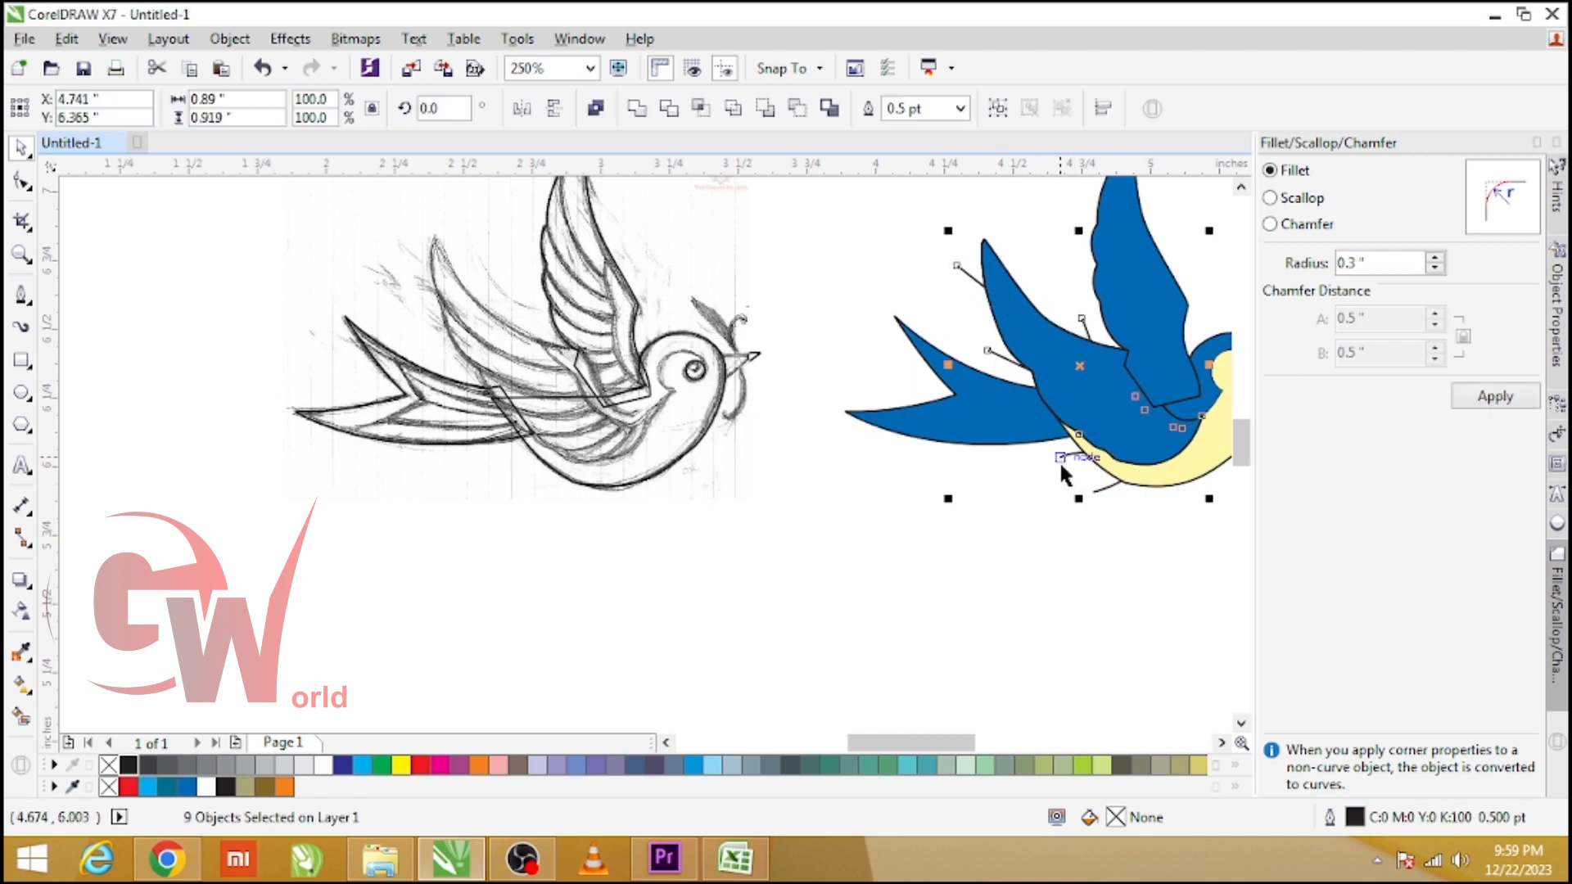
{"action": "key", "text": "alt+c"}
{"action": "key", "text": "w"}
{"action": "key", "text": "p"}
{"action": "left_click", "coordinate": [985, 256]}
{"action": "left_click", "coordinate": [825, 238]}
- Trace the raised wing's first feather line on the sketch with the Pen tool, from near the wing tip inward
{"action": "scroll", "coordinate": [825, 308], "scroll_direction": "down", "scroll_amount": 1}
{"action": "scroll", "coordinate": [991, 308], "scroll_direction": "up", "scroll_amount": 1}
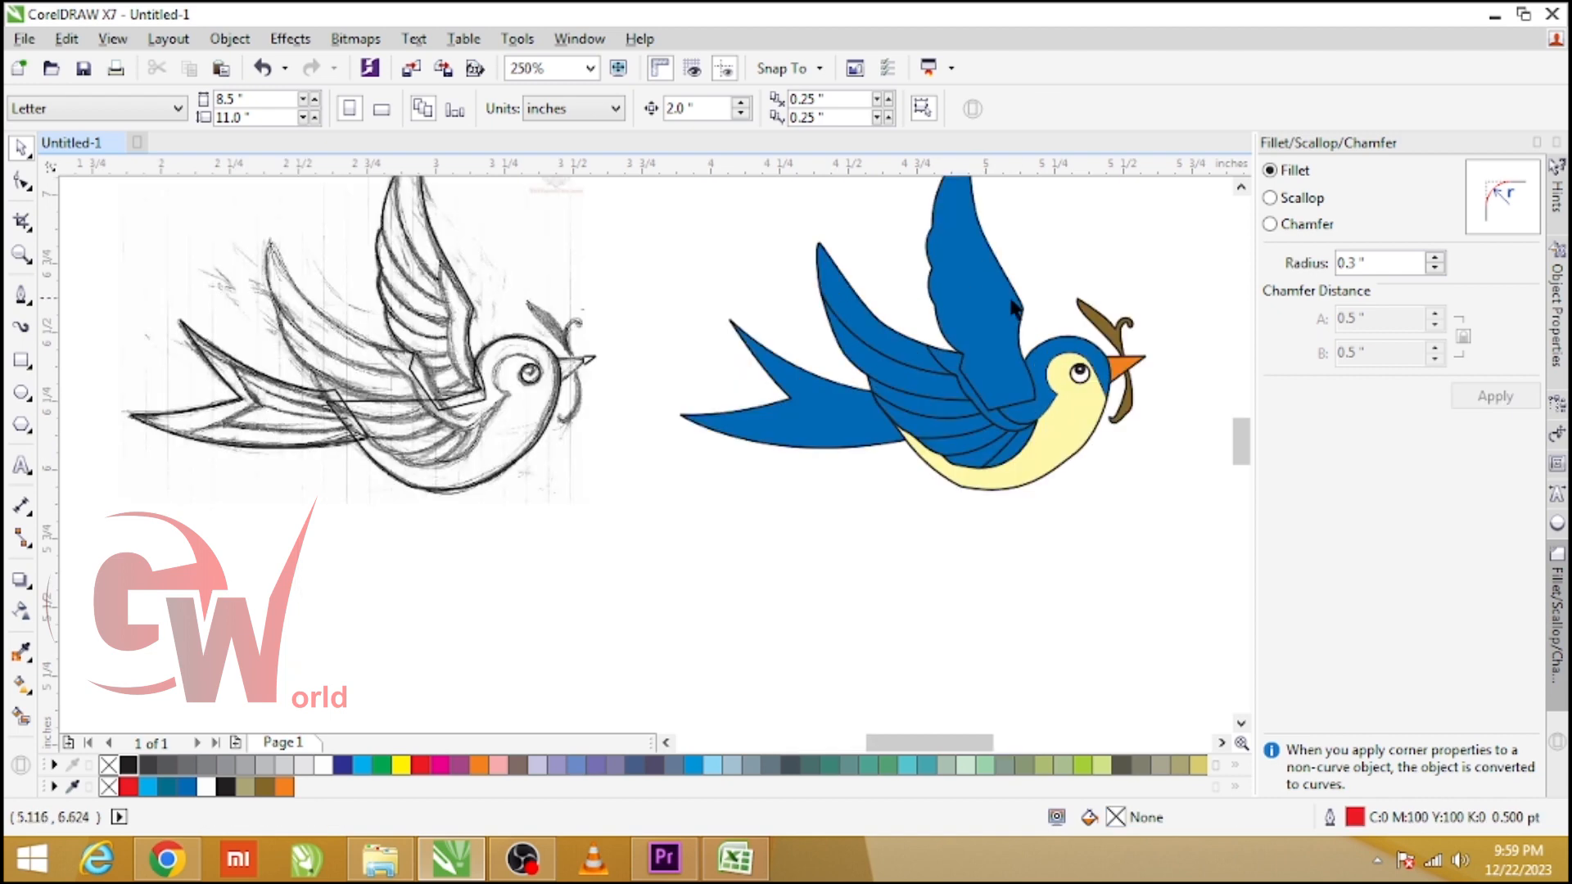
{"action": "left_click", "coordinate": [1004, 272]}
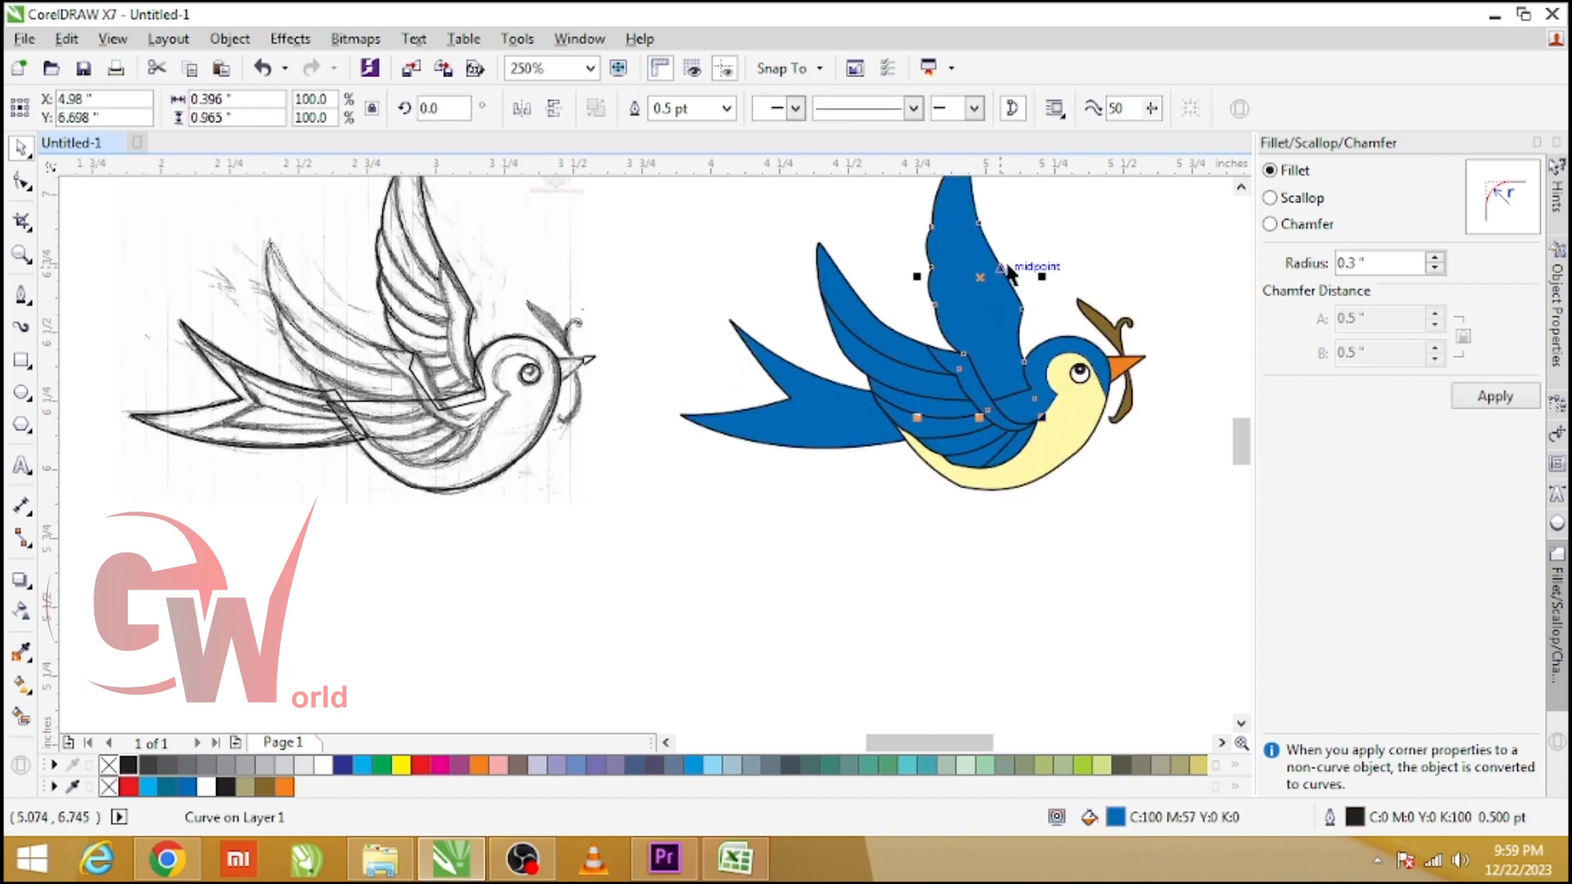
{"action": "scroll", "coordinate": [469, 360], "scroll_direction": "down", "scroll_amount": 1}
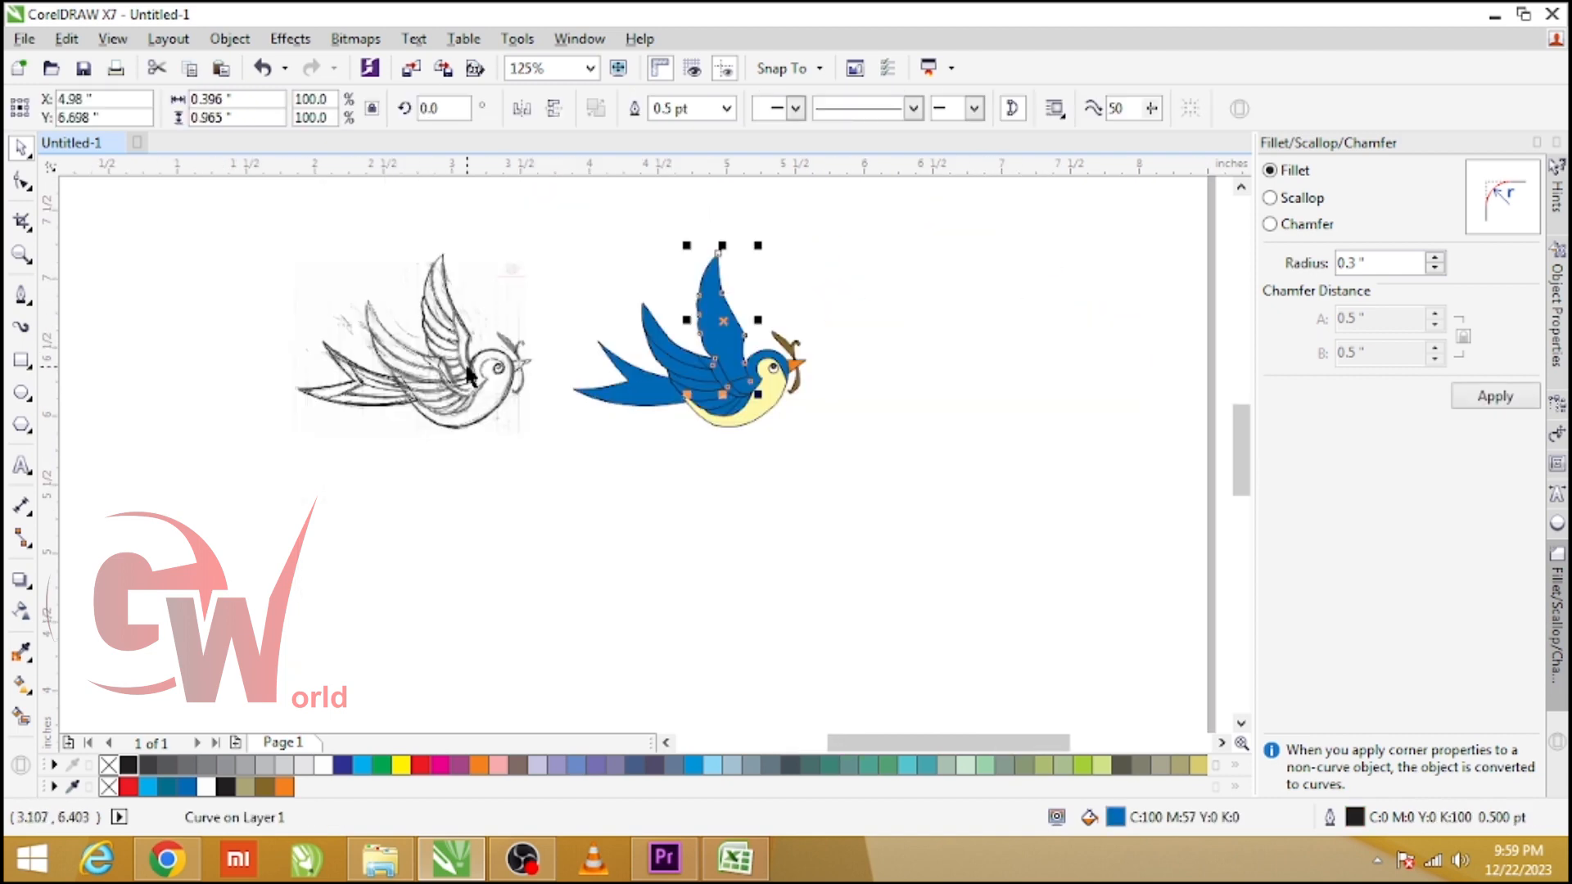
{"action": "scroll", "coordinate": [426, 266], "scroll_direction": "up", "scroll_amount": 2}
{"action": "key", "text": "F10"}
{"action": "left_click", "coordinate": [21, 293]}
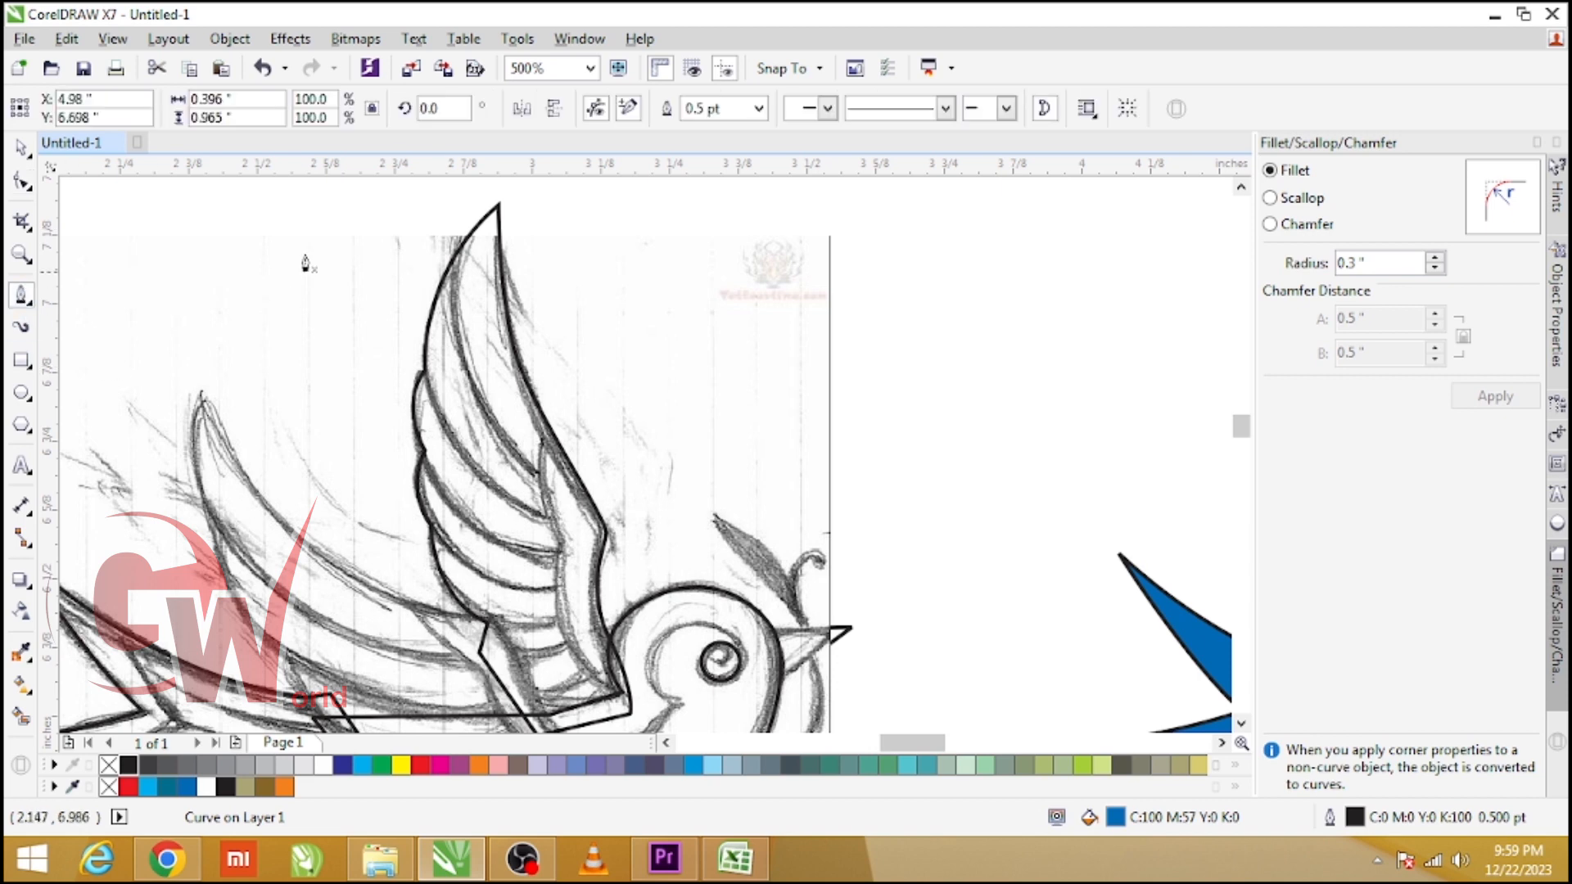
{"action": "left_click", "coordinate": [461, 252]}
{"action": "left_click_drag", "start_coordinate": [540, 472], "coordinate": [653, 549]}
{"action": "key", "text": "space"}
{"action": "key", "text": "space"}
- Trace the line along the inner ends of the raised wing's feathers down to the wing's base
{"action": "left_click", "coordinate": [560, 407]}
{"action": "left_click_drag", "start_coordinate": [543, 473], "coordinate": [561, 542]}
{"action": "left_click", "coordinate": [562, 547]}
{"action": "left_click_drag", "start_coordinate": [616, 692], "coordinate": [697, 724]}
{"action": "key", "text": "space"}
{"action": "key", "text": "space"}
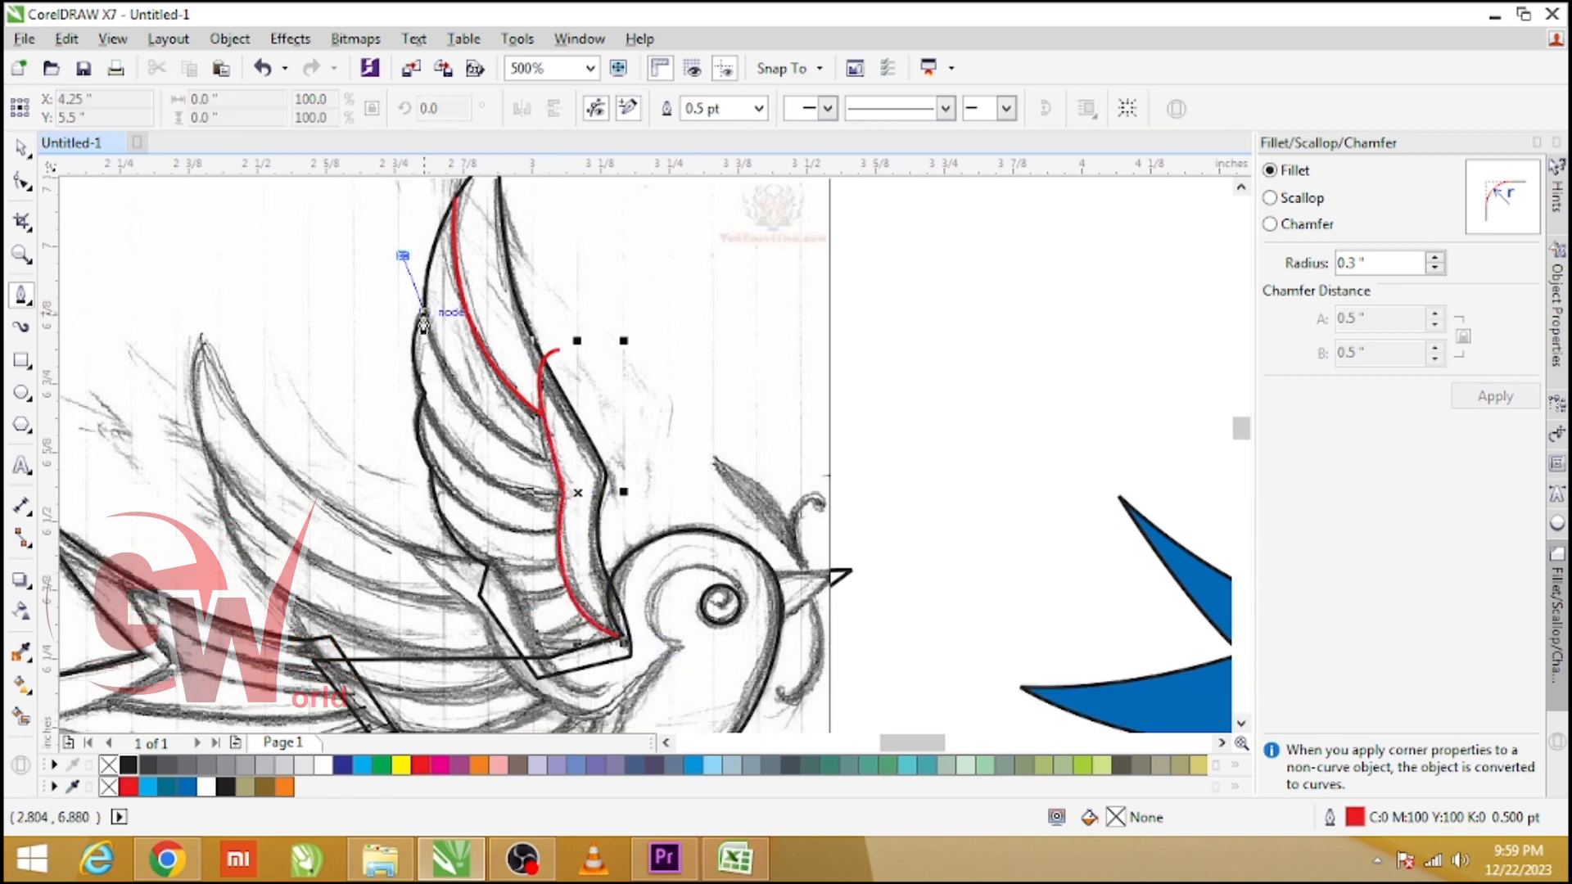
- Trace the raised wing's second and third feather lines, starting each outside the wing's scalloped edge
{"action": "left_click", "coordinate": [423, 313]}
{"action": "left_click_drag", "start_coordinate": [557, 466], "coordinate": [670, 499]}
{"action": "key", "text": "space"}
{"action": "key", "text": "space"}
{"action": "left_click", "coordinate": [377, 365]}
{"action": "left_click", "coordinate": [424, 395]}
{"action": "key", "text": "space"}
{"action": "key", "text": "space"}
- Trace the raised wing's fourth and fifth feather lines as separate curves ending inside the wing
{"action": "left_click", "coordinate": [390, 442]}
{"action": "left_click", "coordinate": [431, 467]}
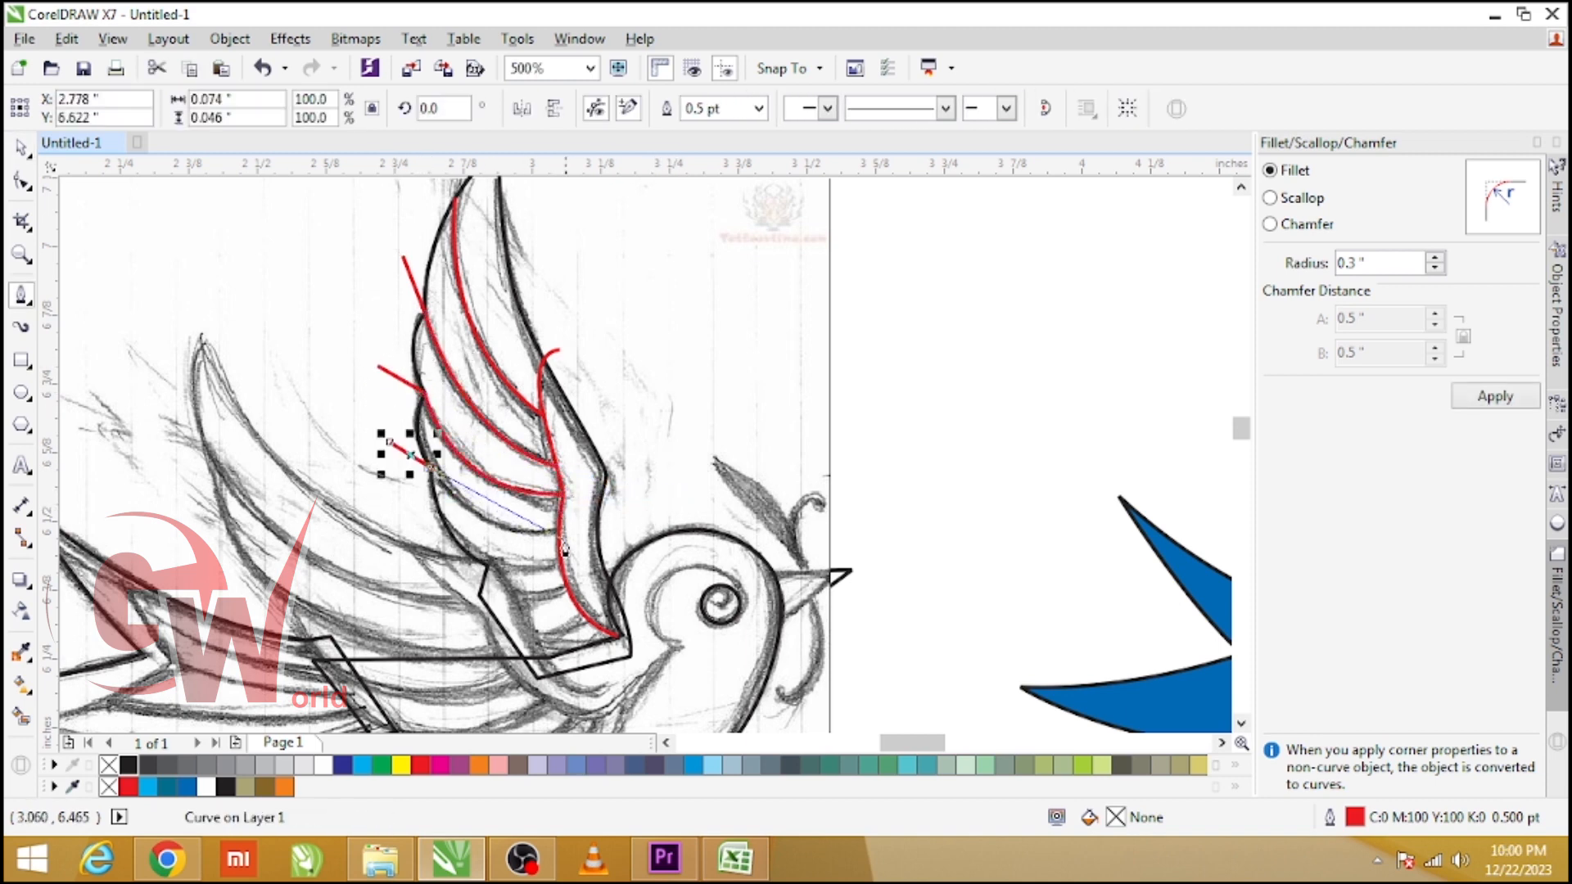
{"action": "left_click_drag", "start_coordinate": [559, 533], "coordinate": [633, 519]}
{"action": "key", "text": "space"}
{"action": "left_click", "coordinate": [448, 559]}
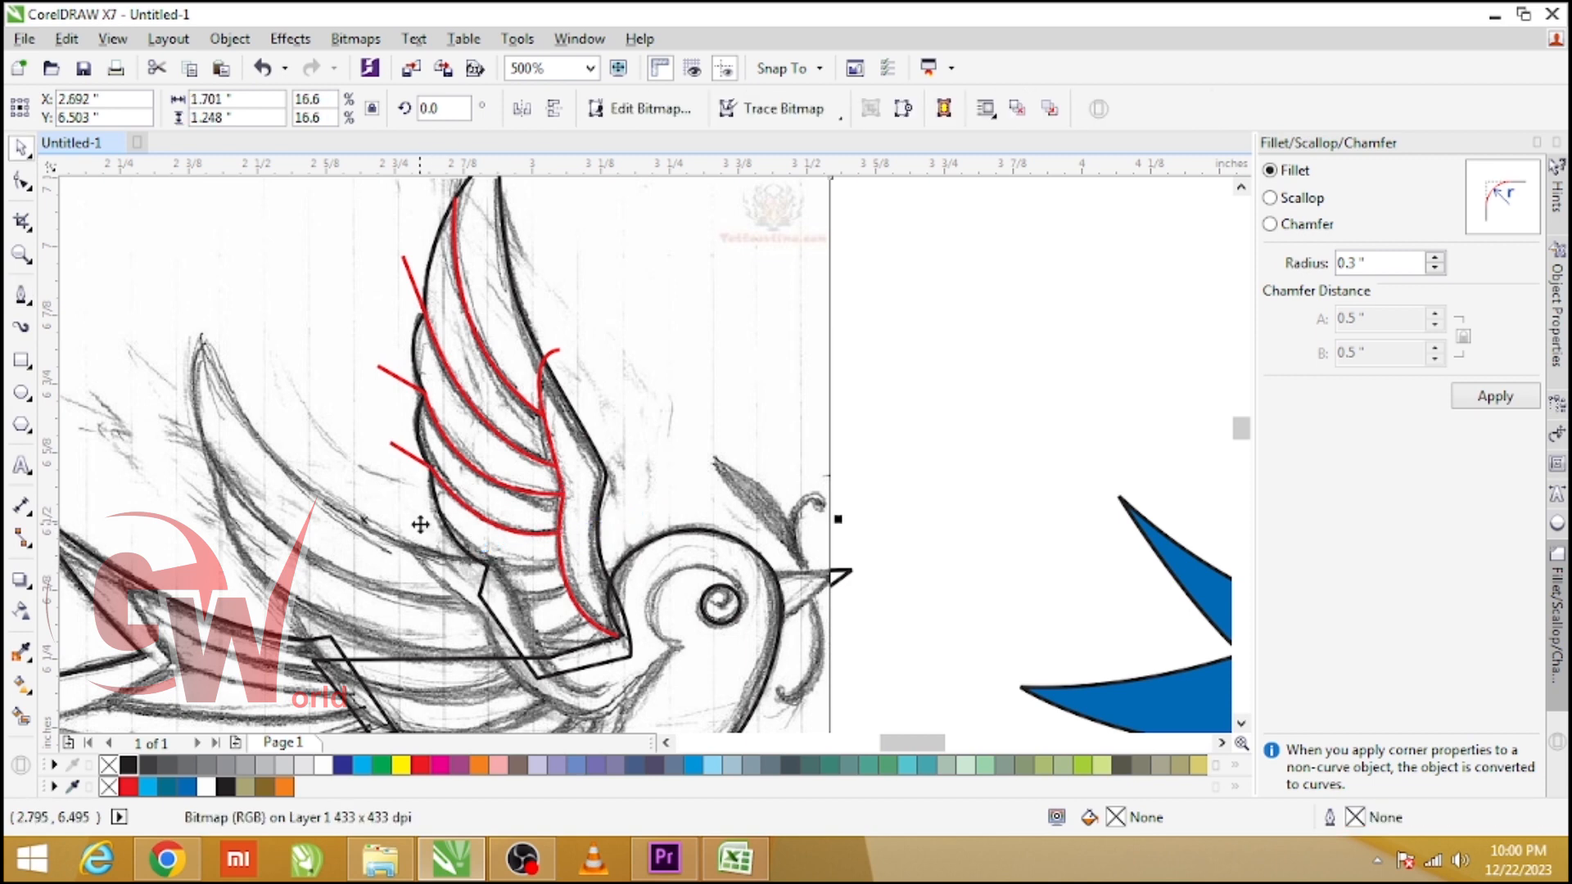
{"action": "key", "text": "space"}
{"action": "left_click", "coordinate": [409, 514]}
{"action": "left_click", "coordinate": [487, 565]}
{"action": "left_click_drag", "start_coordinate": [578, 554], "coordinate": [705, 482]}
{"action": "key", "text": "space"}
- Trace the last two short feather lines near the raised wing's base
{"action": "key", "text": "space"}
{"action": "left_click", "coordinate": [415, 575]}
{"action": "left_click", "coordinate": [485, 590]}
{"action": "key", "text": "space"}
{"action": "key", "text": "space"}
{"action": "left_click", "coordinate": [509, 645]}
{"action": "left_click_drag", "start_coordinate": [629, 599], "coordinate": [689, 541]}
{"action": "key", "text": "space"}
- Select the raised wing's feather lines, move them 2 inches onto the coloured bird, and give them a black outline
{"action": "scroll", "coordinate": [471, 434], "scroll_direction": "down", "scroll_amount": 2}
{"action": "scroll", "coordinate": [471, 434], "scroll_direction": "up", "scroll_amount": 1}
{"action": "left_click_drag", "start_coordinate": [384, 290], "coordinate": [589, 600]}
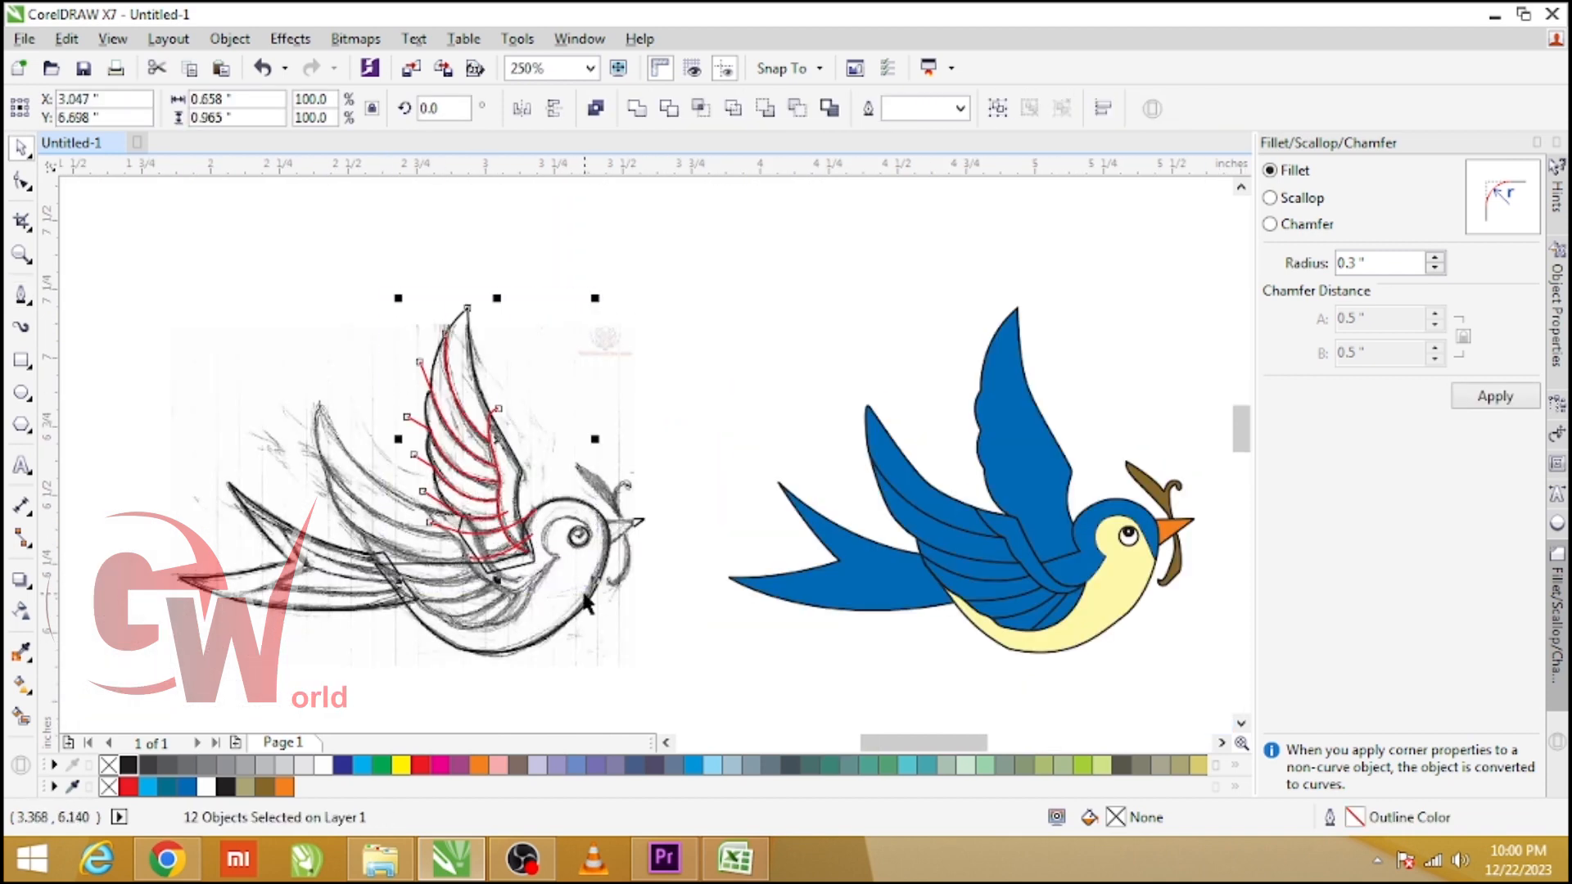
{"action": "key", "text": "ctrl+z"}
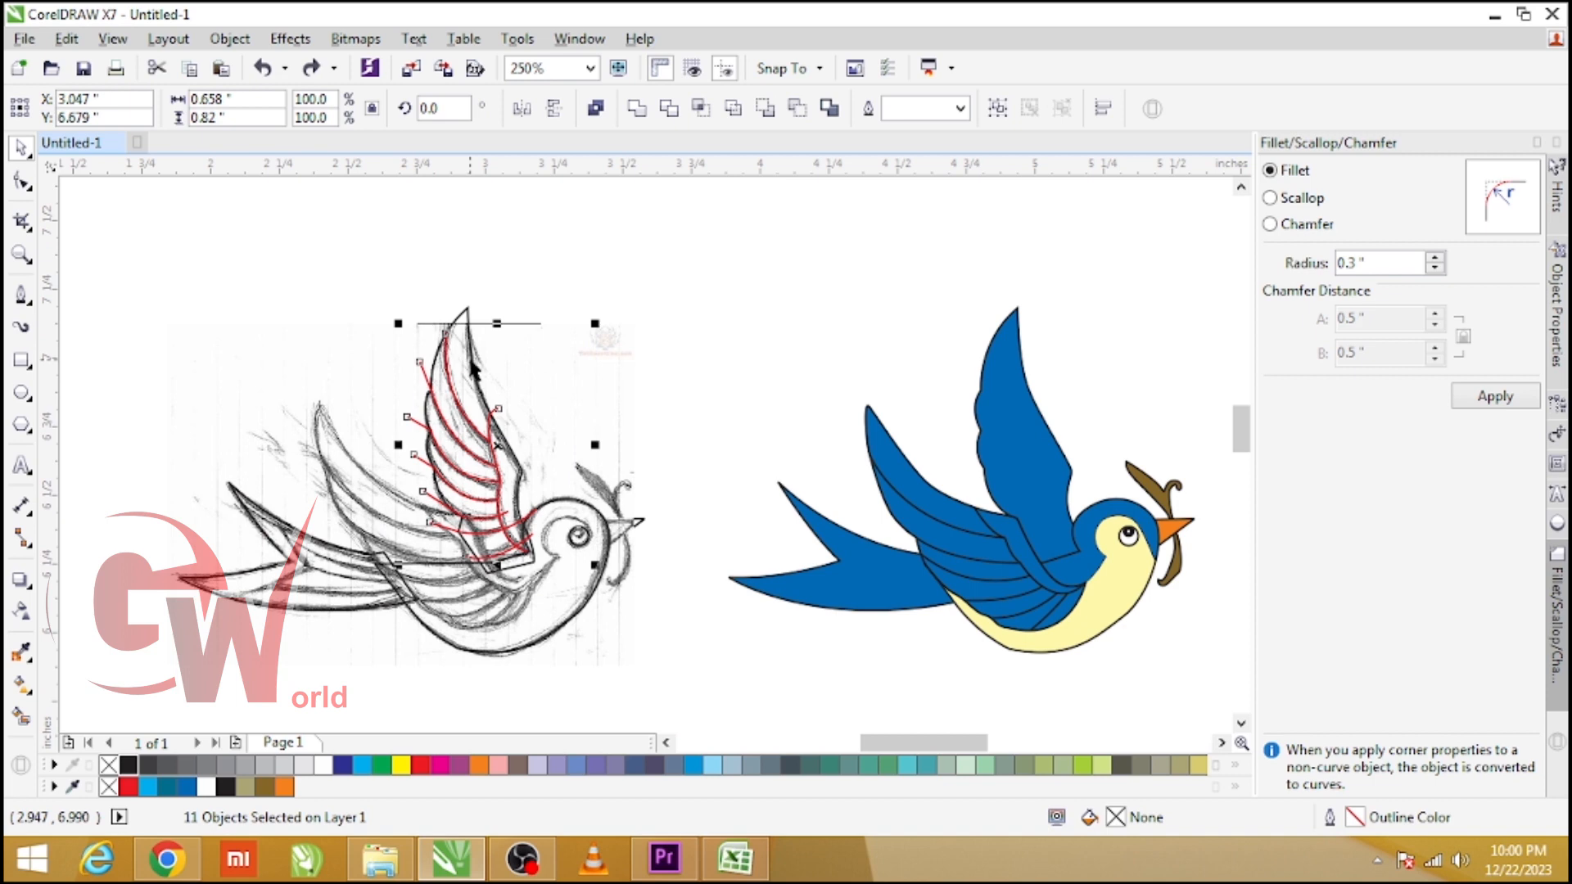
{"action": "key", "text": "Right"}
{"action": "right_click", "coordinate": [132, 766]}
- Try to PowerClip the feather lines inside the coloured bird's raised wing, and undo the attempt
{"action": "key", "text": "alt+c"}
{"action": "key", "text": "w"}
{"action": "key", "text": "p"}
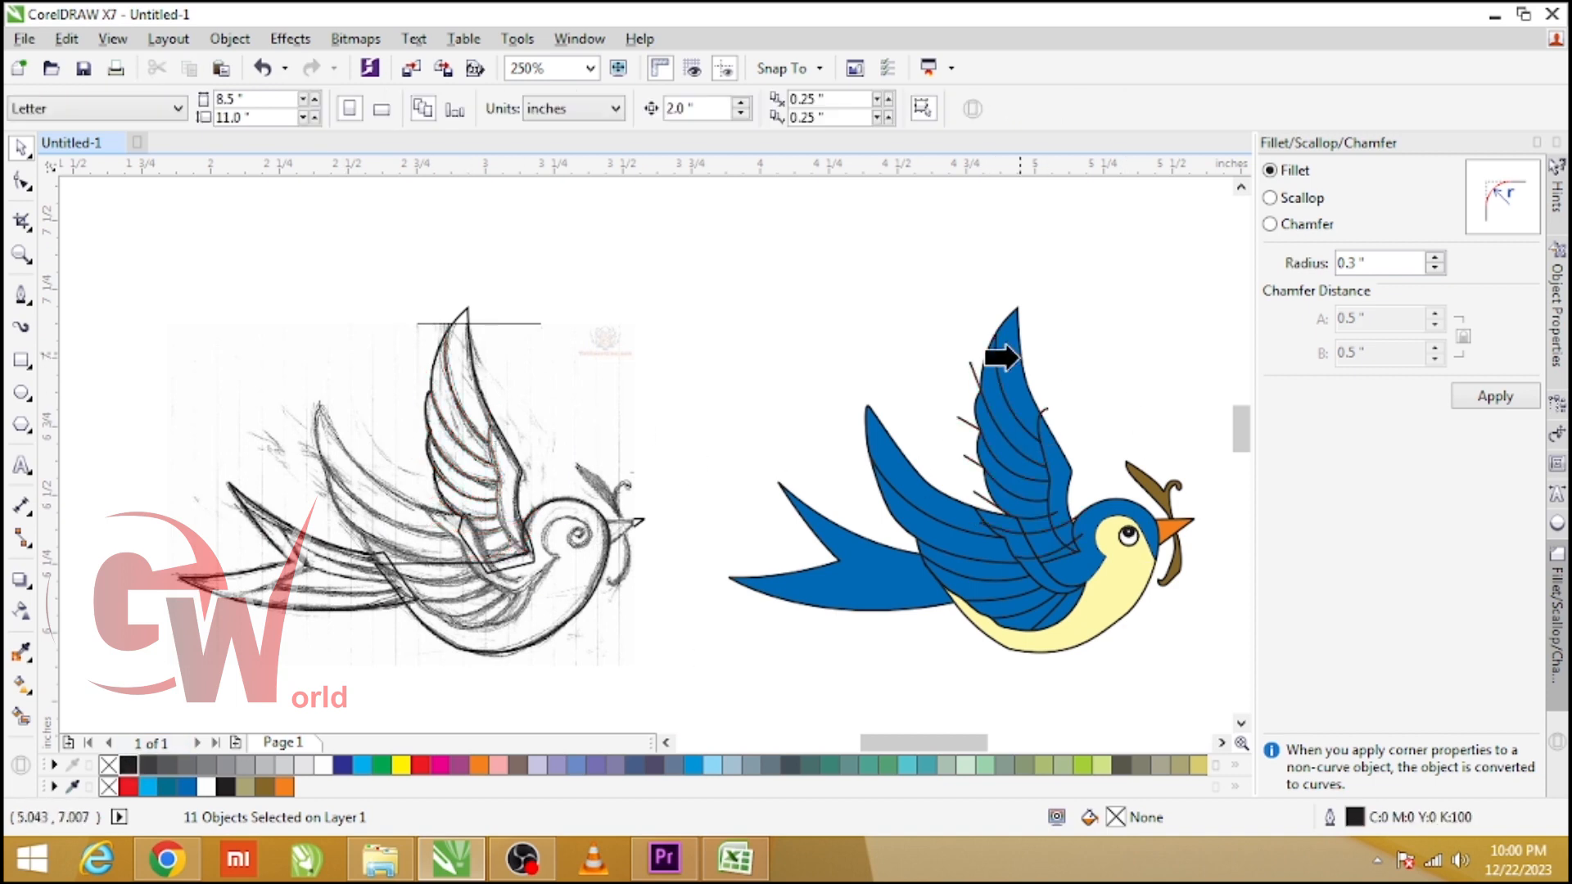
{"action": "left_click", "coordinate": [1009, 356]}
{"action": "left_click", "coordinate": [893, 464], "text": "ctrl"}
{"action": "key", "text": "ctrl+z"}
{"action": "key", "text": "ctrl+z"}
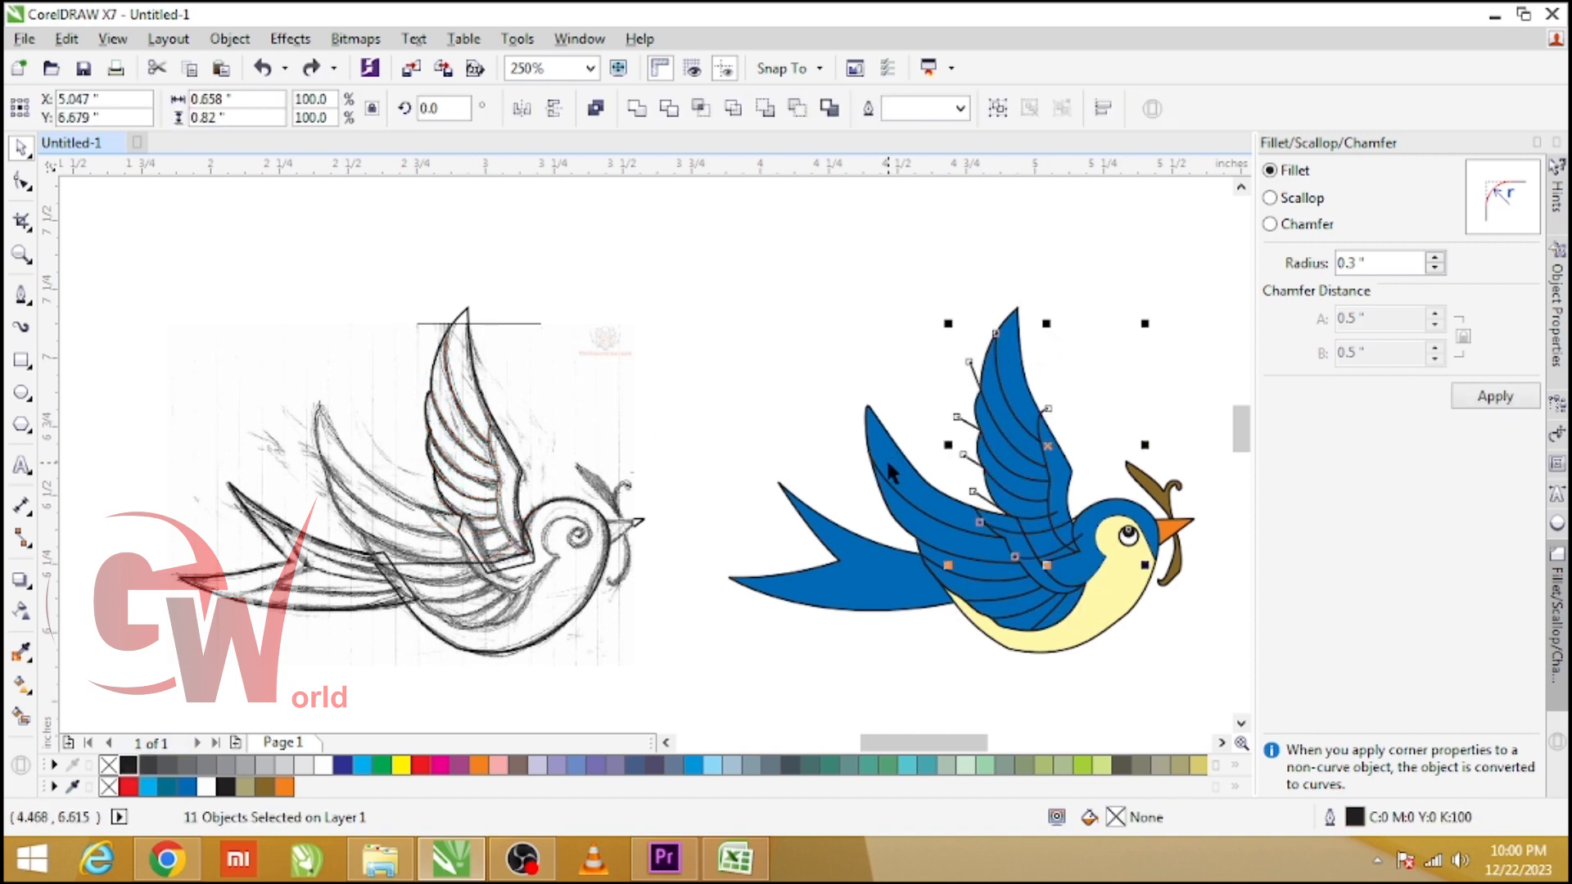
- Redo the undone PowerClip of the feather lines inside the coloured bird's raised wing
{"action": "key", "text": "ctrl+shift+z"}
{"action": "key", "text": "ctrl+shift+z"}
{"action": "left_click", "coordinate": [886, 457], "text": "ctrl"}
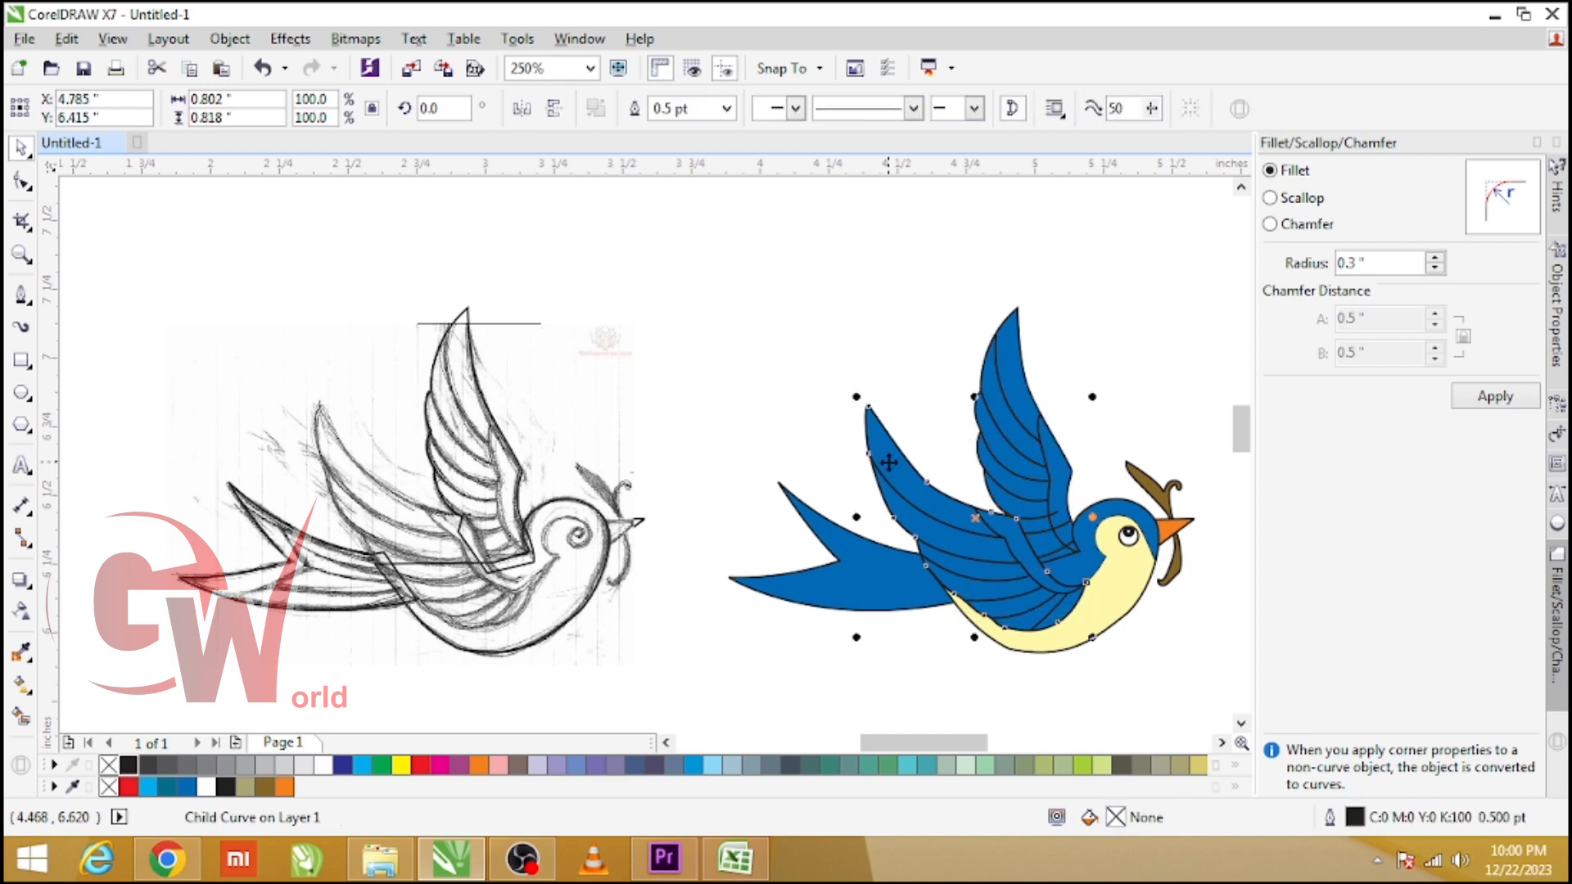
{"action": "left_click", "coordinate": [794, 381]}
{"action": "key", "text": "ctrl+v"}
{"action": "left_click", "coordinate": [509, 533]}
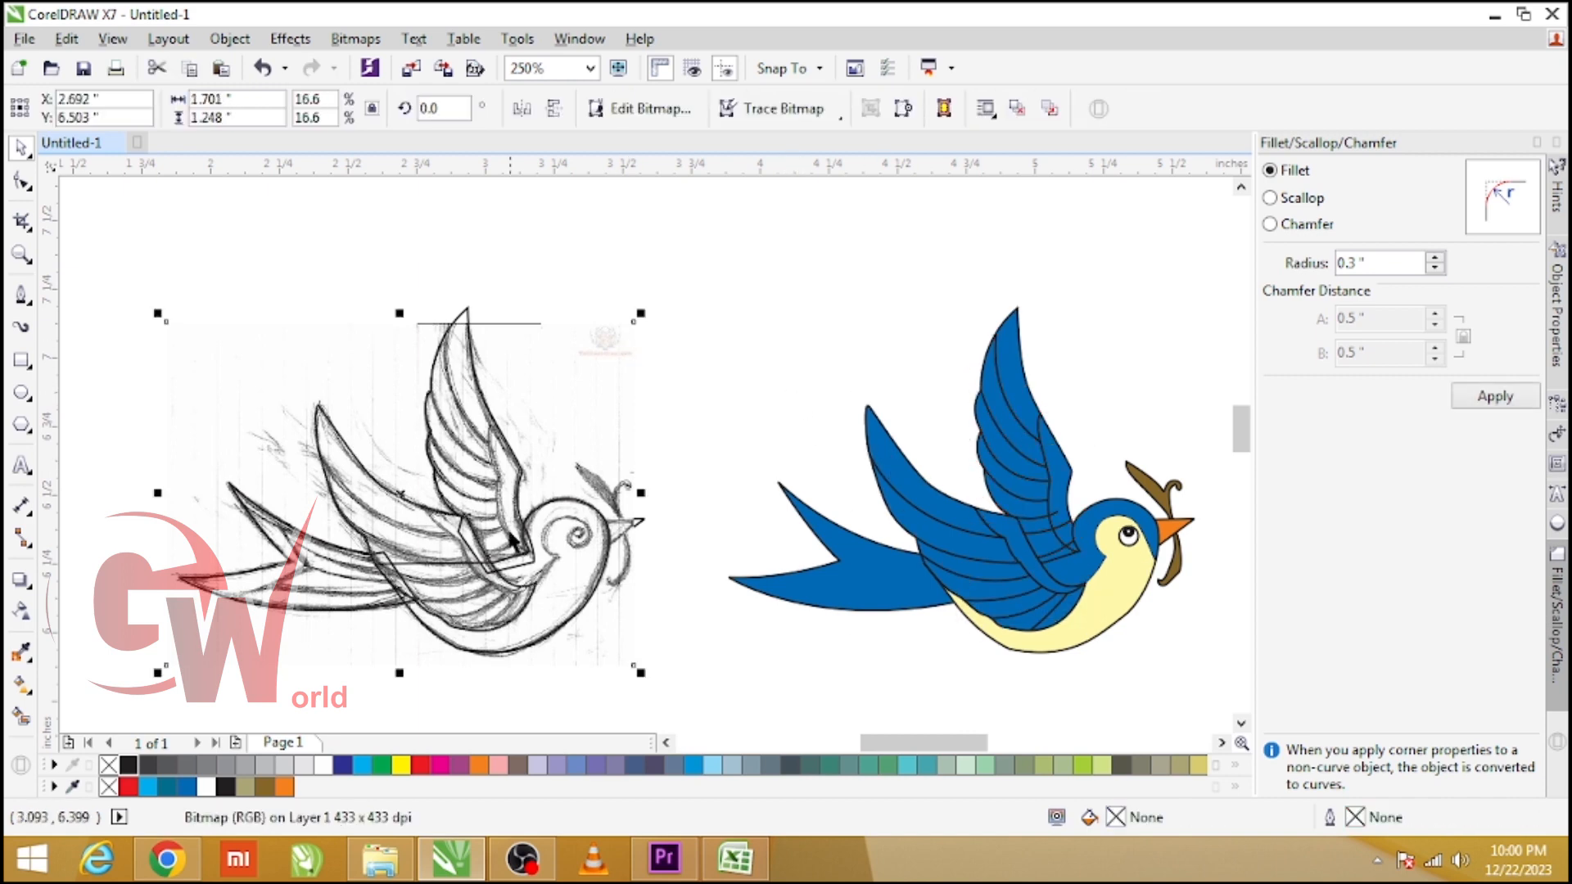
- Set the outline width of the coloured bird's blue head shape to 0.5 pt
{"action": "left_click", "coordinate": [1083, 563], "text": "ctrl"}
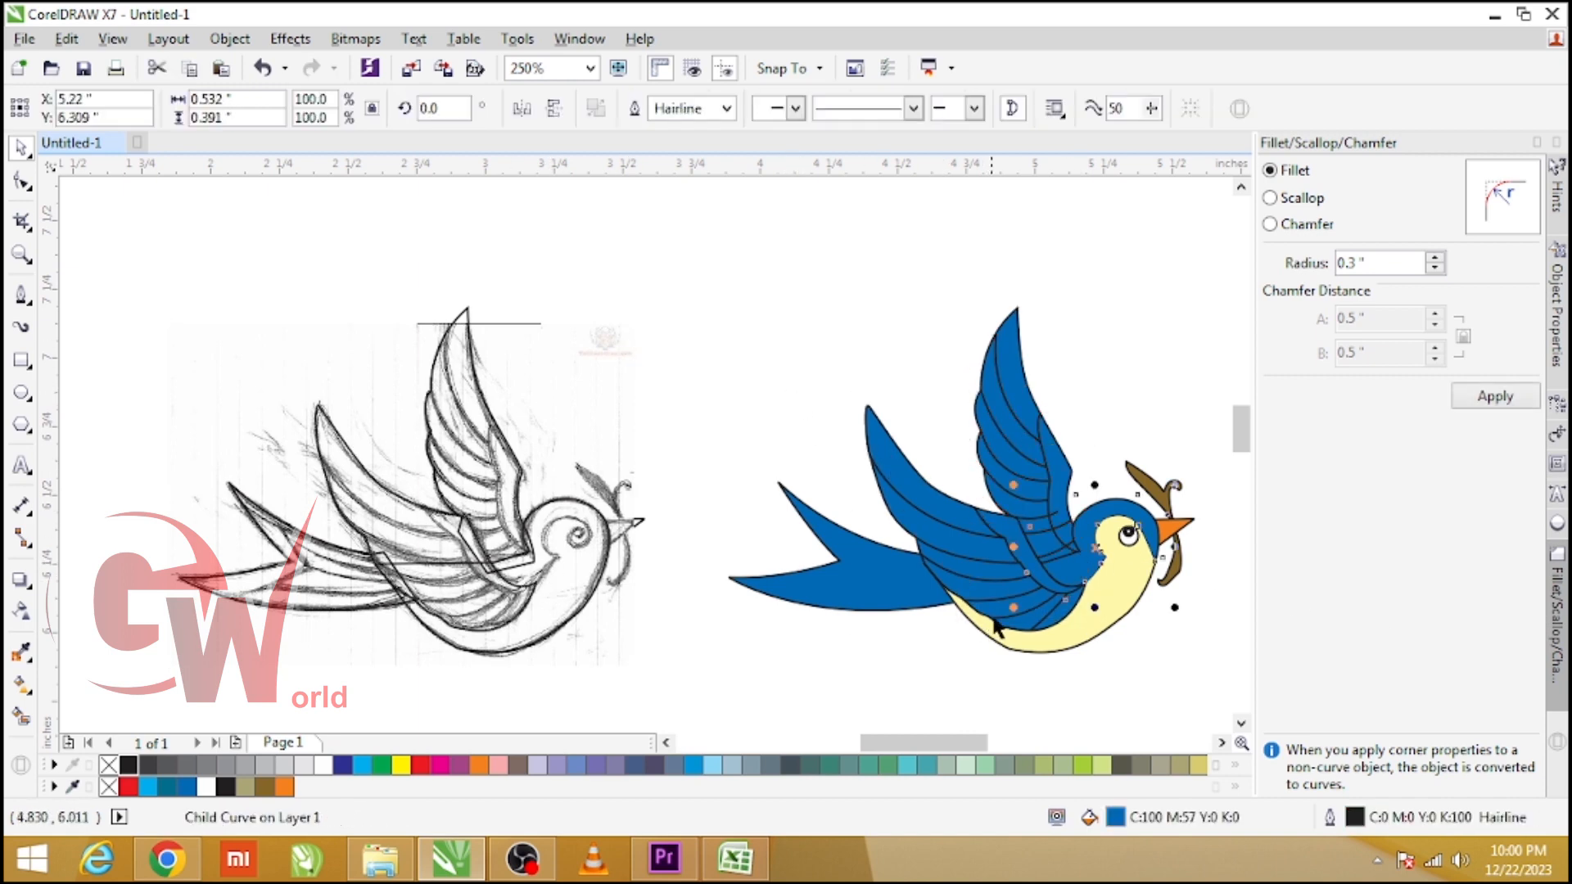
{"action": "left_click", "coordinate": [999, 614]}
{"action": "left_click", "coordinate": [1095, 564], "text": "ctrl"}
{"action": "double_click", "coordinate": [698, 109]}
{"action": "type", "text": ".5"}
{"action": "left_click", "coordinate": [603, 690]}
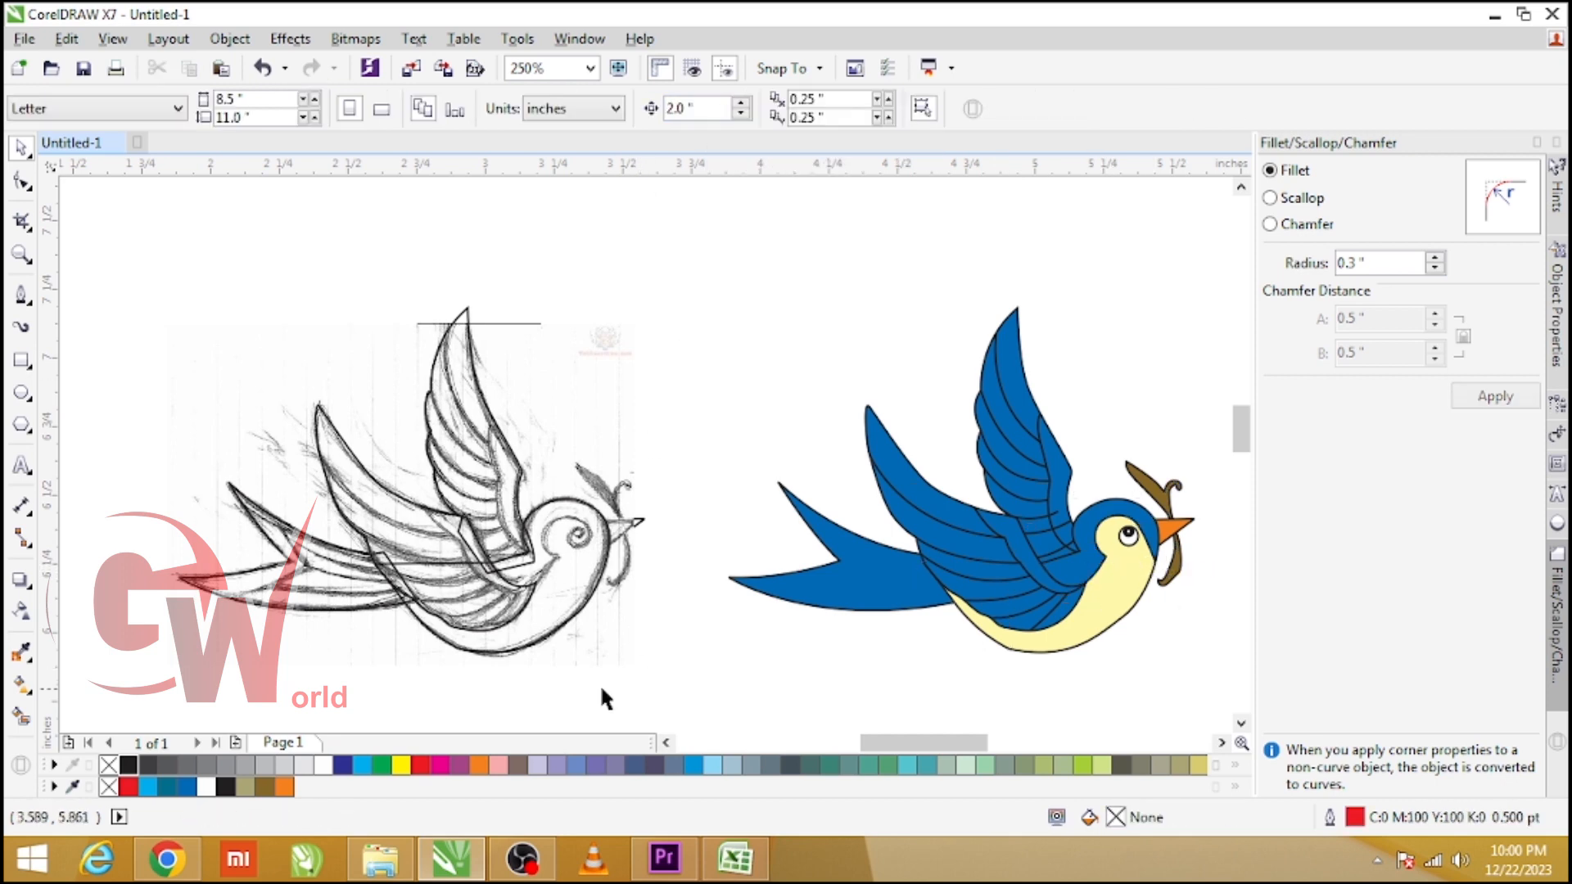
- Trace the angled line across the sketch's forked tail, running past the upper and lower tail edges
{"action": "scroll", "coordinate": [360, 599], "scroll_direction": "up", "scroll_amount": 2}
{"action": "scroll", "coordinate": [341, 594], "scroll_direction": "down", "scroll_amount": 1}
{"action": "left_click", "coordinate": [21, 295]}
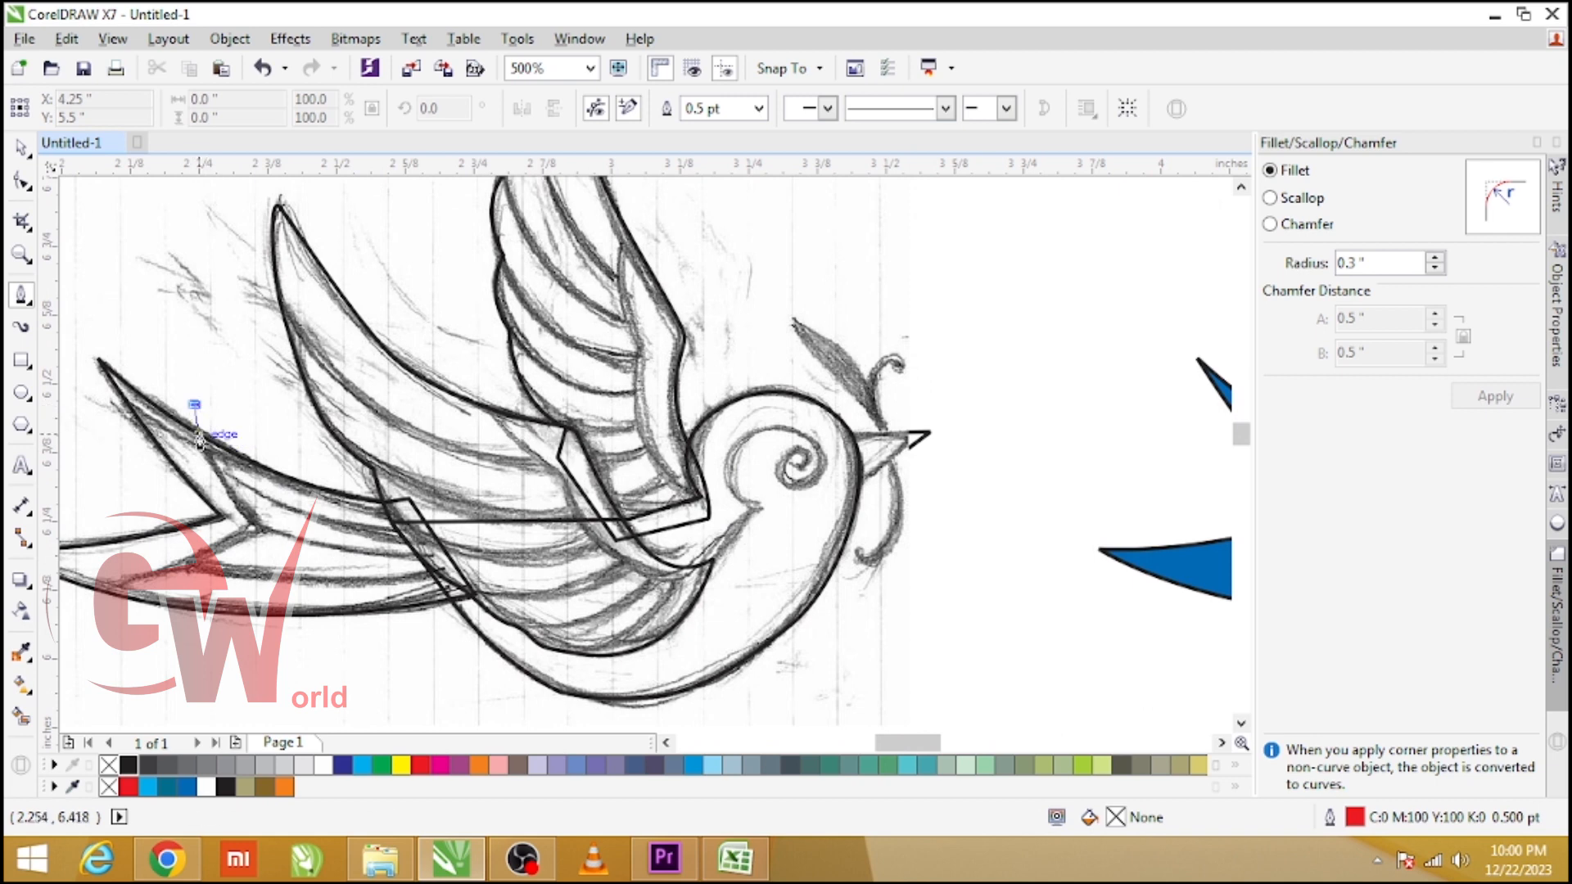
{"action": "left_click", "coordinate": [194, 405]}
{"action": "left_click", "coordinate": [259, 531]}
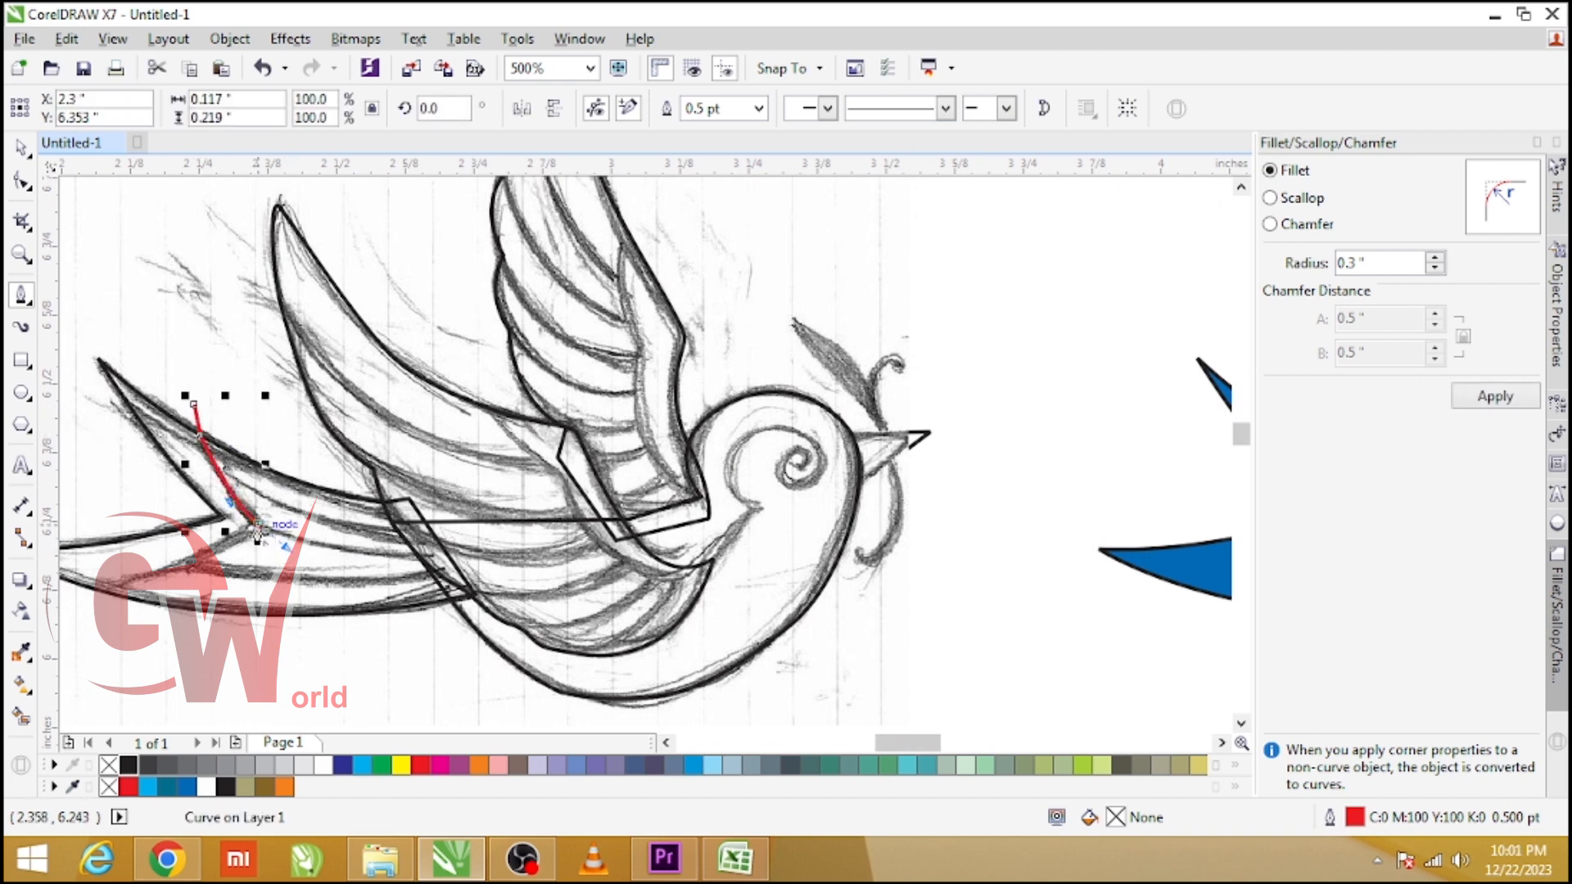
{"action": "left_click", "coordinate": [211, 605]}
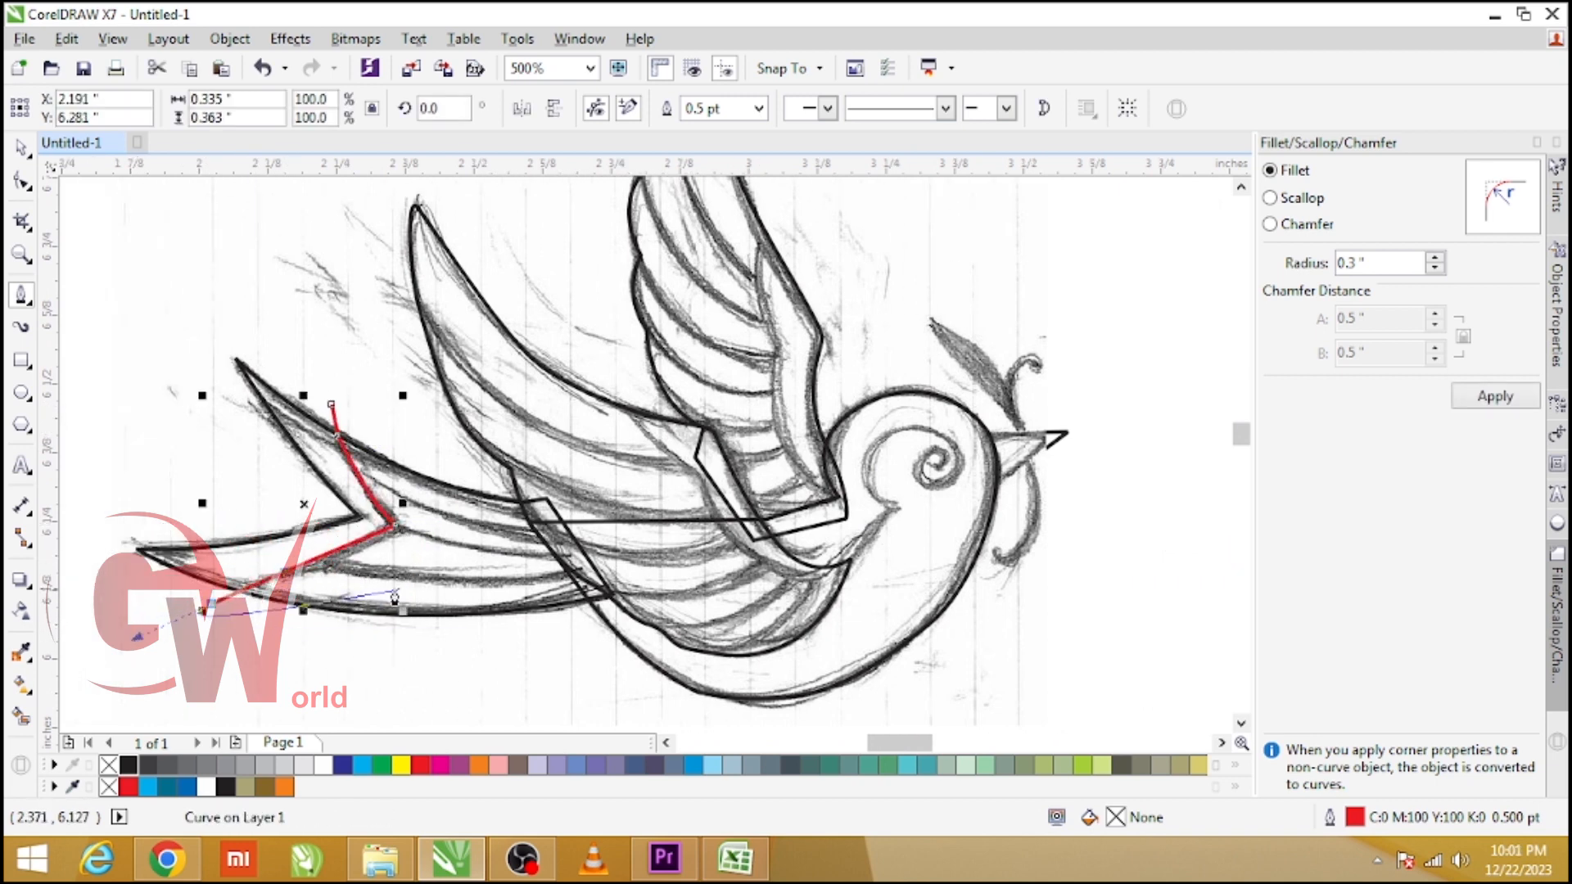
{"action": "key", "text": "space"}
{"action": "key", "text": "space"}
- Trace three curved feather lines along the sketch's tail, running between the angled fork line and the body
{"action": "left_click", "coordinate": [571, 575]}
{"action": "left_click_drag", "start_coordinate": [315, 559], "coordinate": [245, 521]}
{"action": "key", "text": "space"}
{"action": "key", "text": "space"}
{"action": "left_click", "coordinate": [397, 527]}
{"action": "left_click_drag", "start_coordinate": [561, 559], "coordinate": [639, 557]}
{"action": "key", "text": "space"}
{"action": "left_click", "coordinate": [388, 516]}
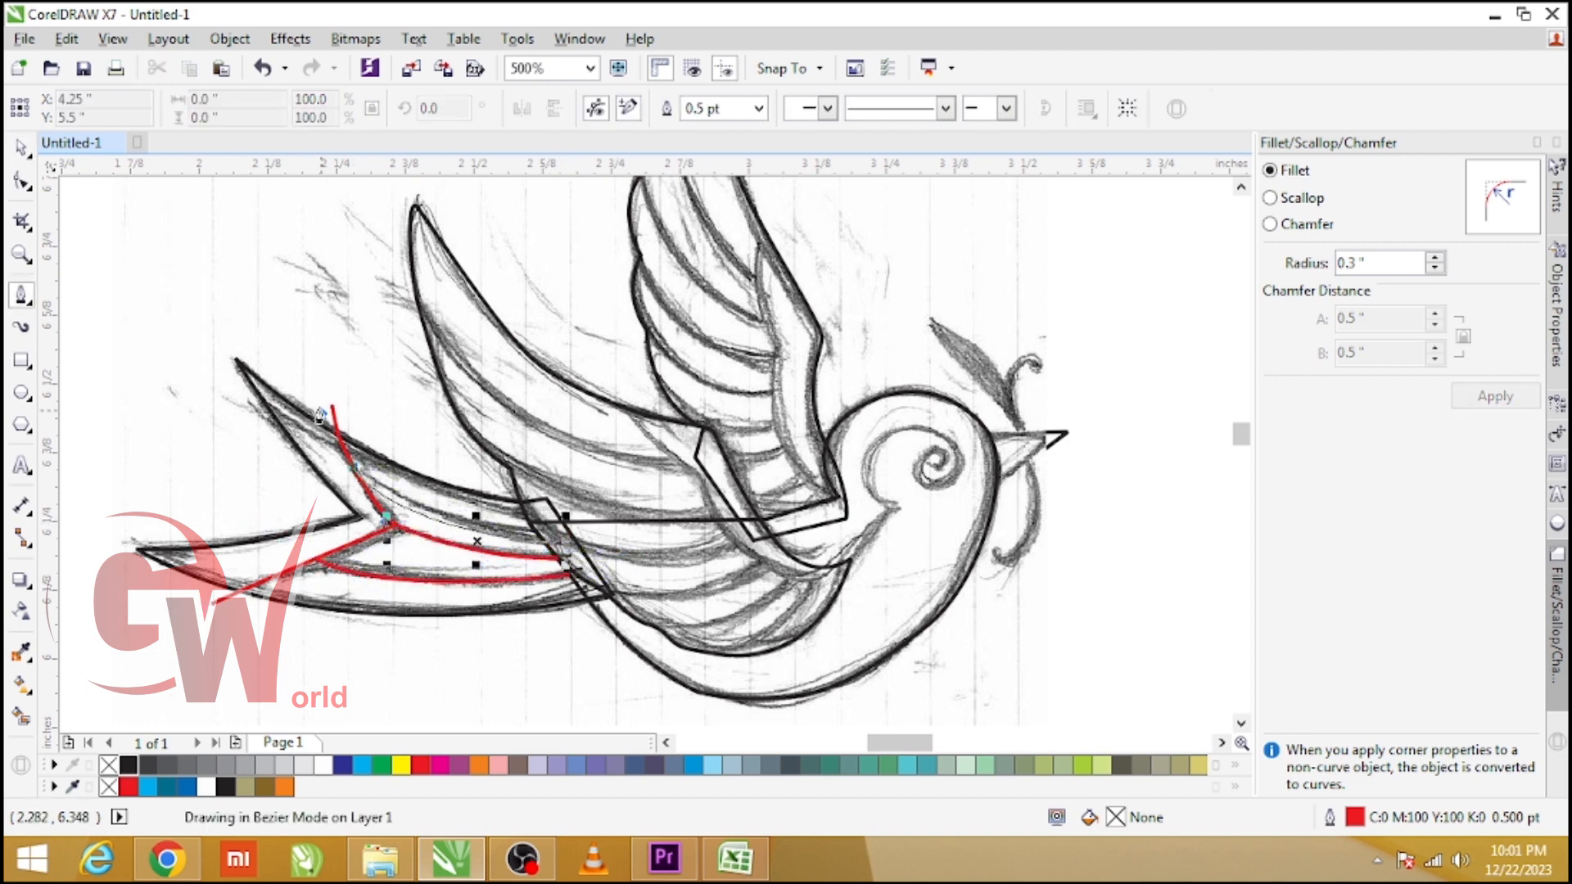
{"action": "left_click", "coordinate": [354, 467]}
{"action": "key", "text": "space"}
{"action": "key", "text": "space"}
{"action": "key", "text": "space"}
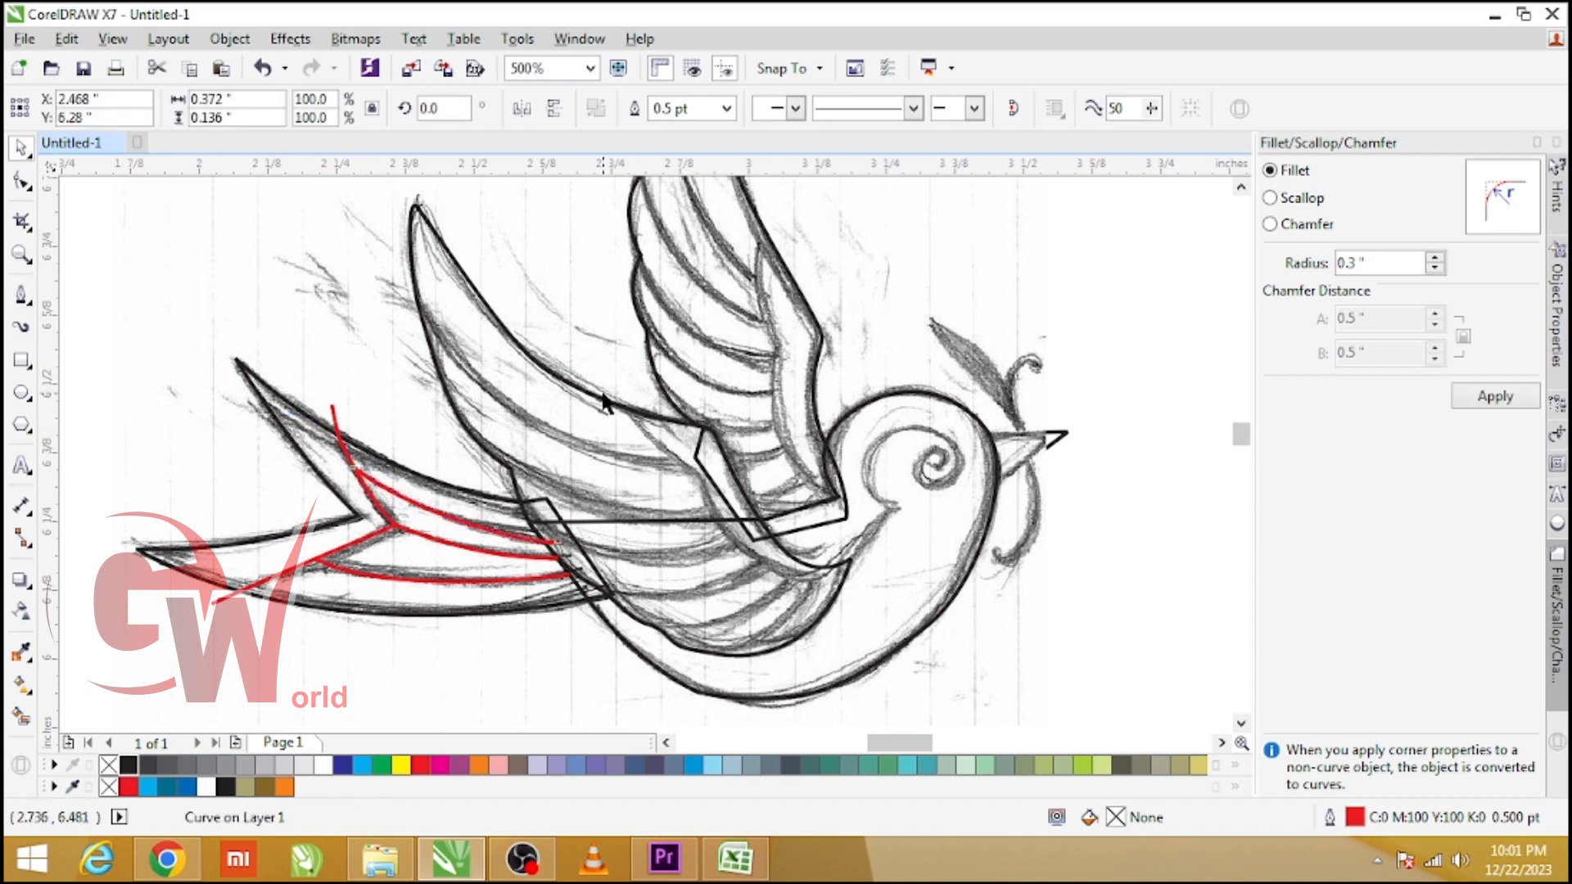
- Select the four tail lines, move them 2 inches onto the coloured bird, and give them a black outline
{"action": "left_click_drag", "start_coordinate": [604, 394], "coordinate": [145, 660]}
{"action": "key", "text": "Right"}
{"action": "right_click", "coordinate": [128, 766]}
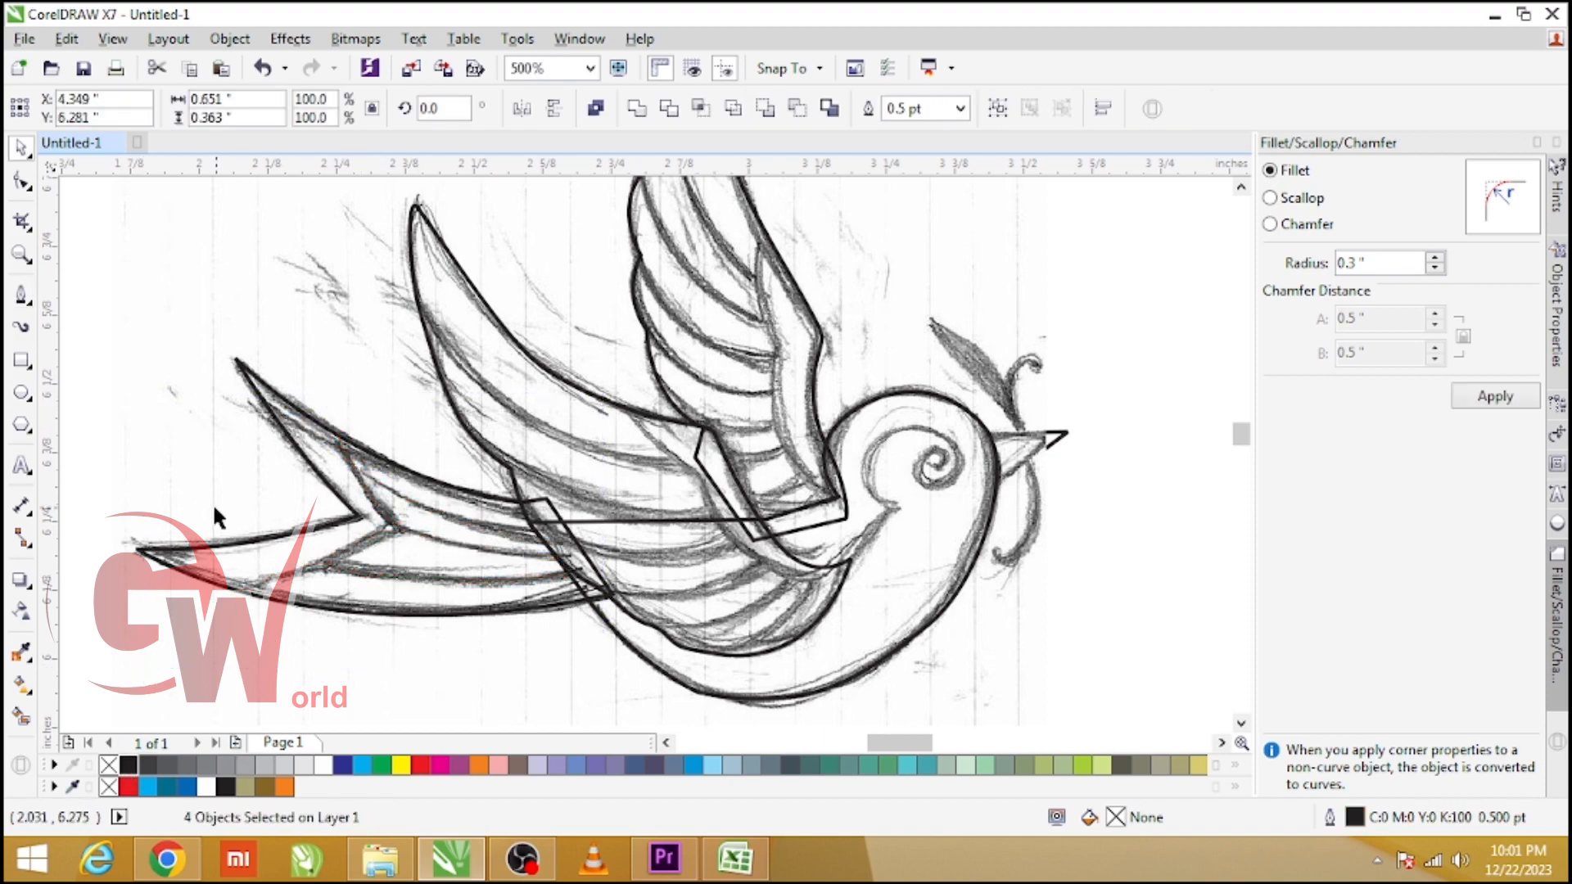
{"action": "scroll", "coordinate": [213, 505], "scroll_direction": "down", "scroll_amount": 2}
{"action": "scroll", "coordinate": [508, 508], "scroll_direction": "up", "scroll_amount": 2}
- Try to PowerClip the four tail lines inside the coloured bird's tail, and undo the attempt
{"action": "key", "text": "alt+j"}
{"action": "key", "text": "w"}
{"action": "key", "text": "p"}
{"action": "left_click", "coordinate": [474, 559]}
{"action": "left_click", "coordinate": [751, 467]}
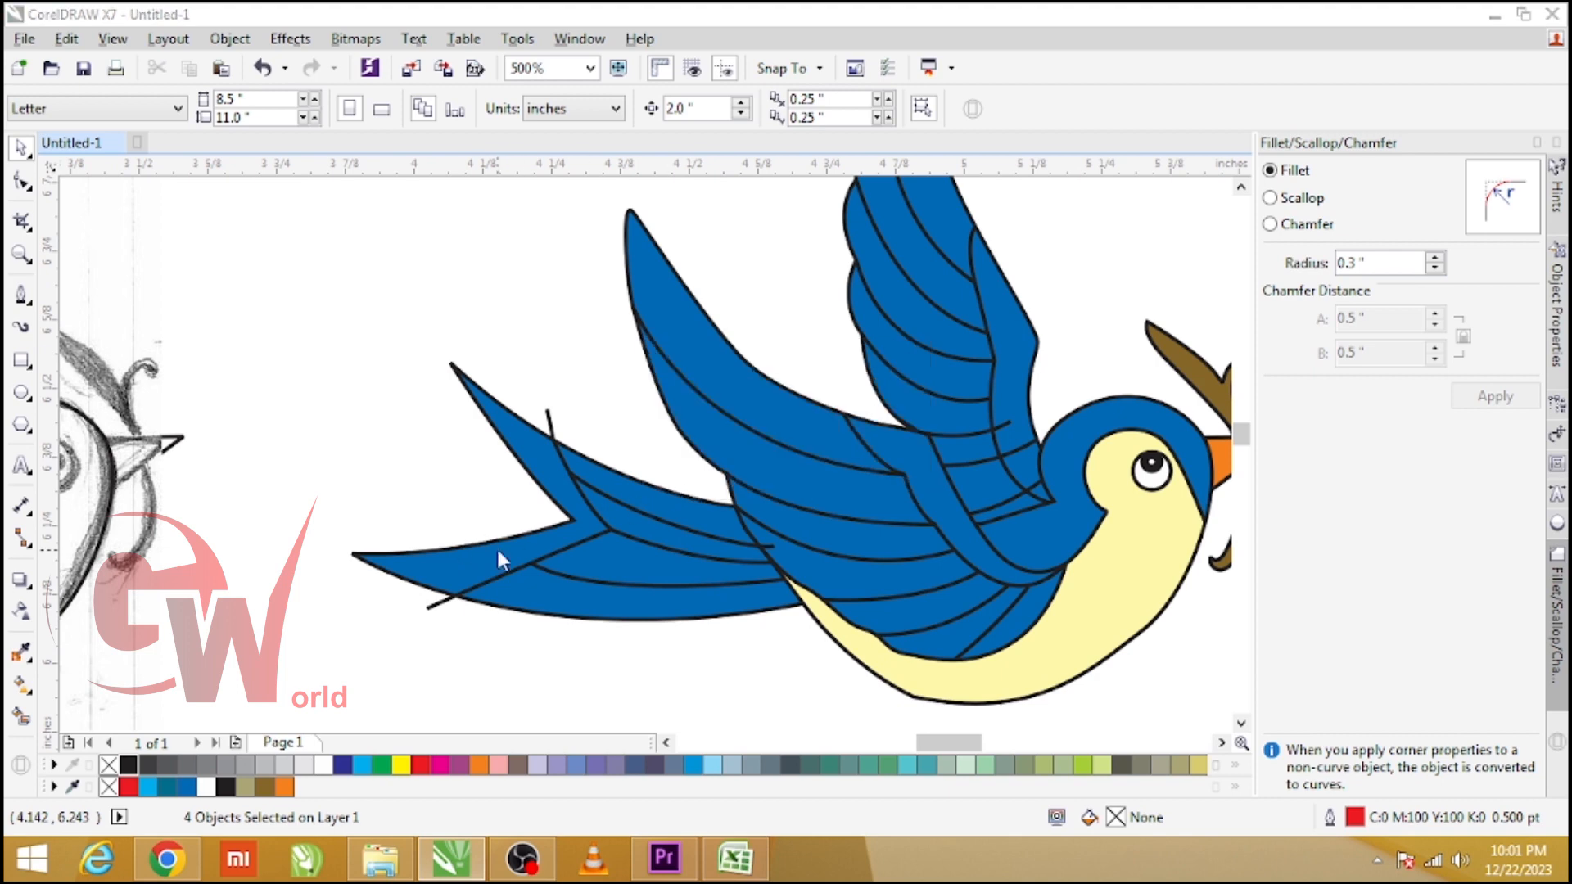
{"action": "left_click", "coordinate": [497, 548]}
{"action": "left_click", "coordinate": [843, 476]}
{"action": "scroll", "coordinate": [797, 534], "scroll_direction": "down", "scroll_amount": 1}
{"action": "key", "text": "ctrl+z"}
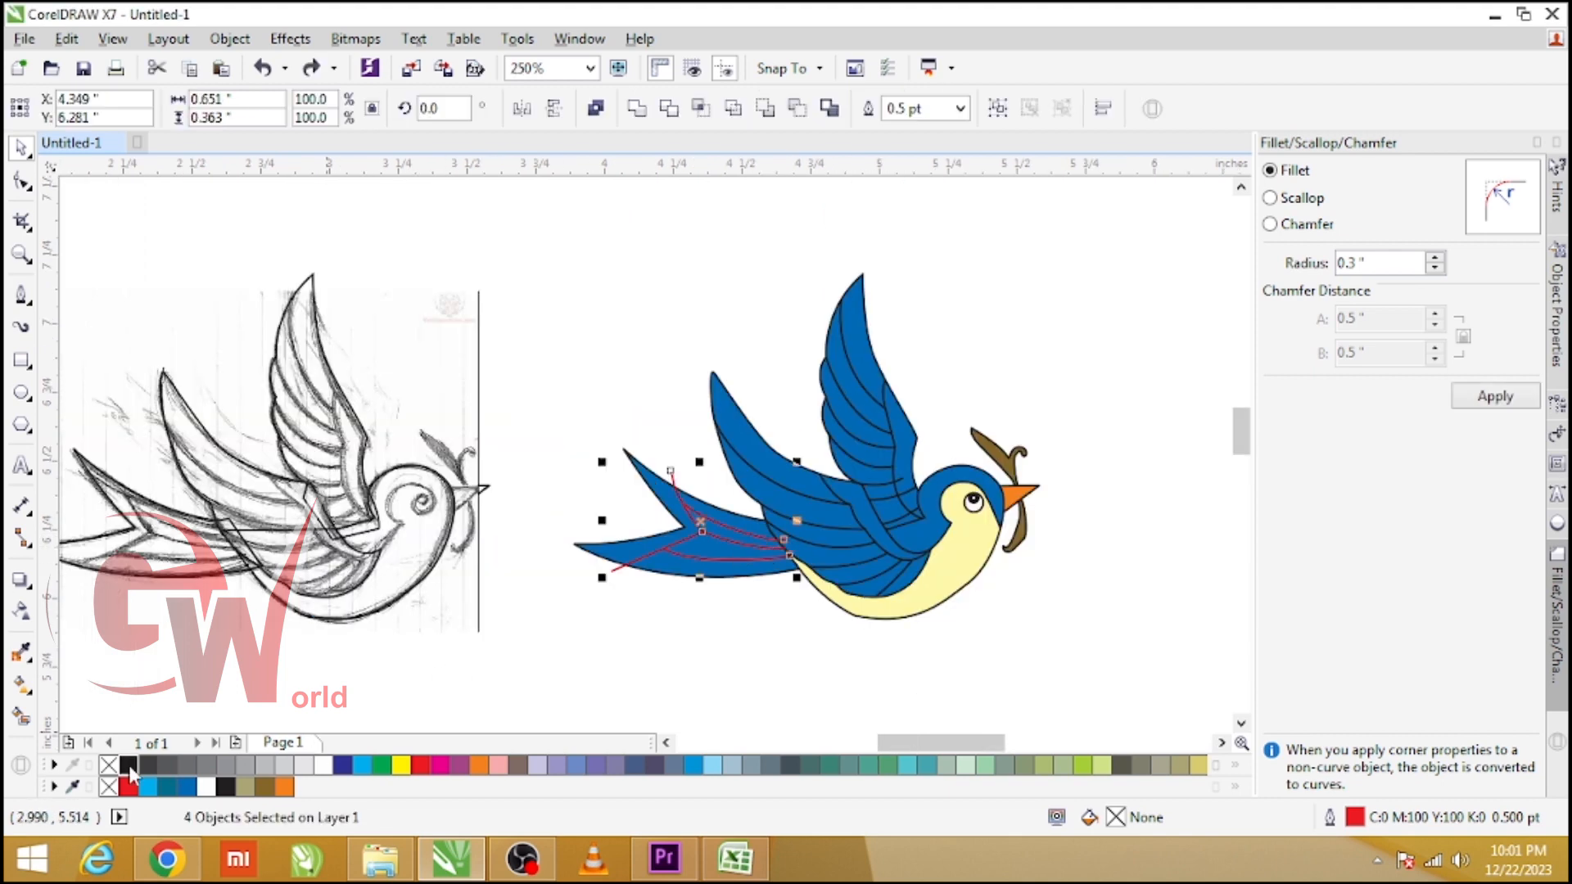
- PowerClip the four tail lines inside the coloured bird's tail shape
{"action": "key", "text": "alt+j"}
{"action": "key", "text": "w"}
{"action": "key", "text": "p"}
{"action": "left_click", "coordinate": [579, 547]}
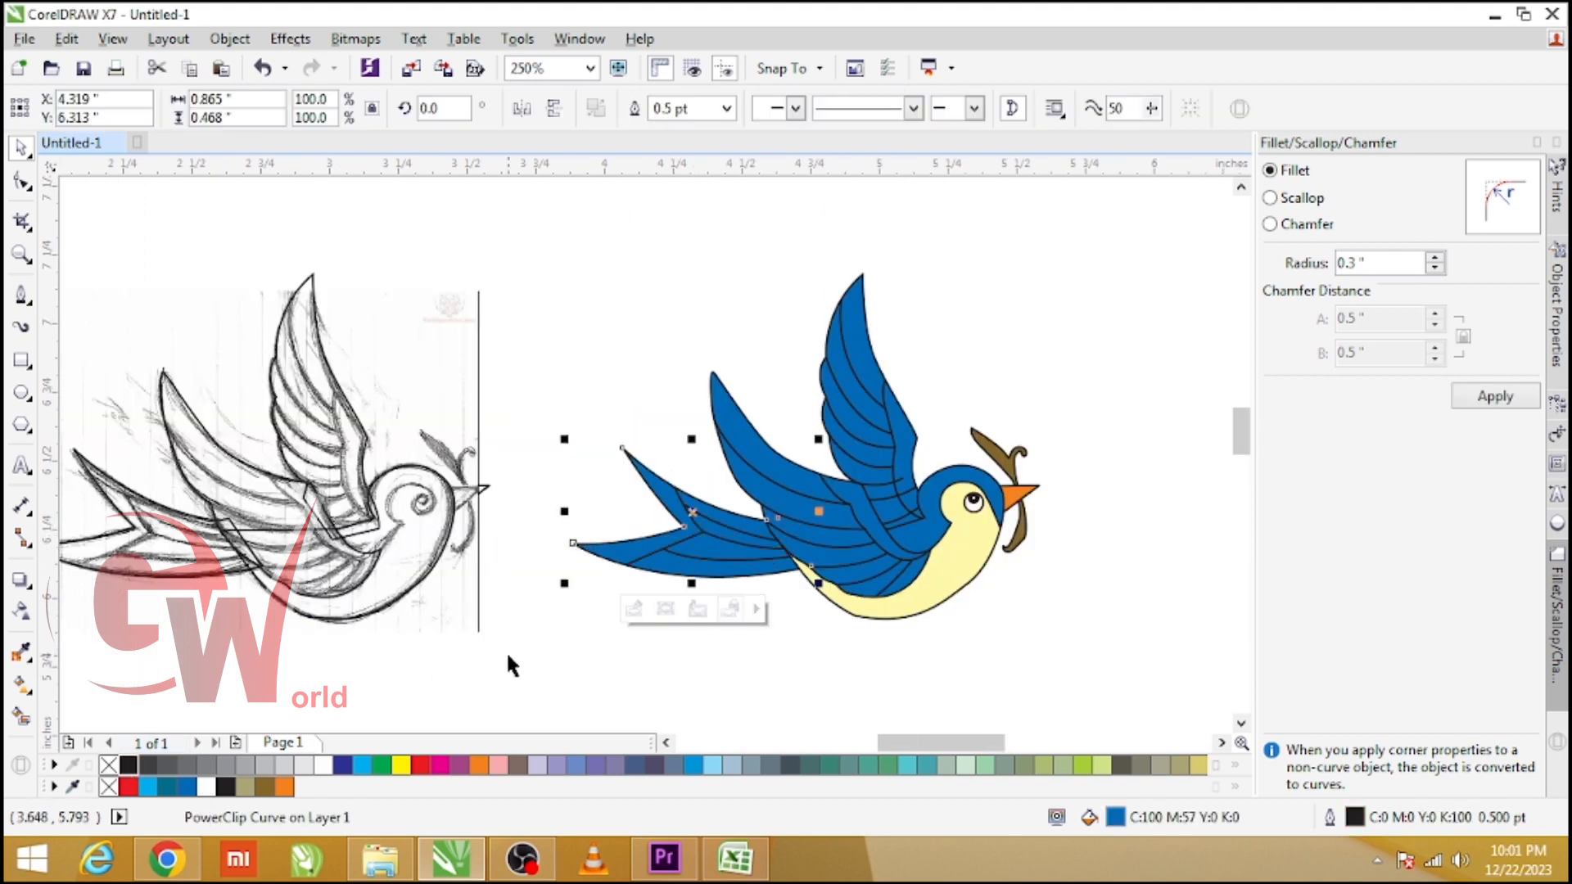
{"action": "left_click", "coordinate": [579, 653]}
- Extract the feather lines from the lower wing's PowerClip and group them
{"action": "scroll", "coordinate": [957, 492], "scroll_direction": "up", "scroll_amount": 1}
{"action": "left_click", "coordinate": [759, 545]}
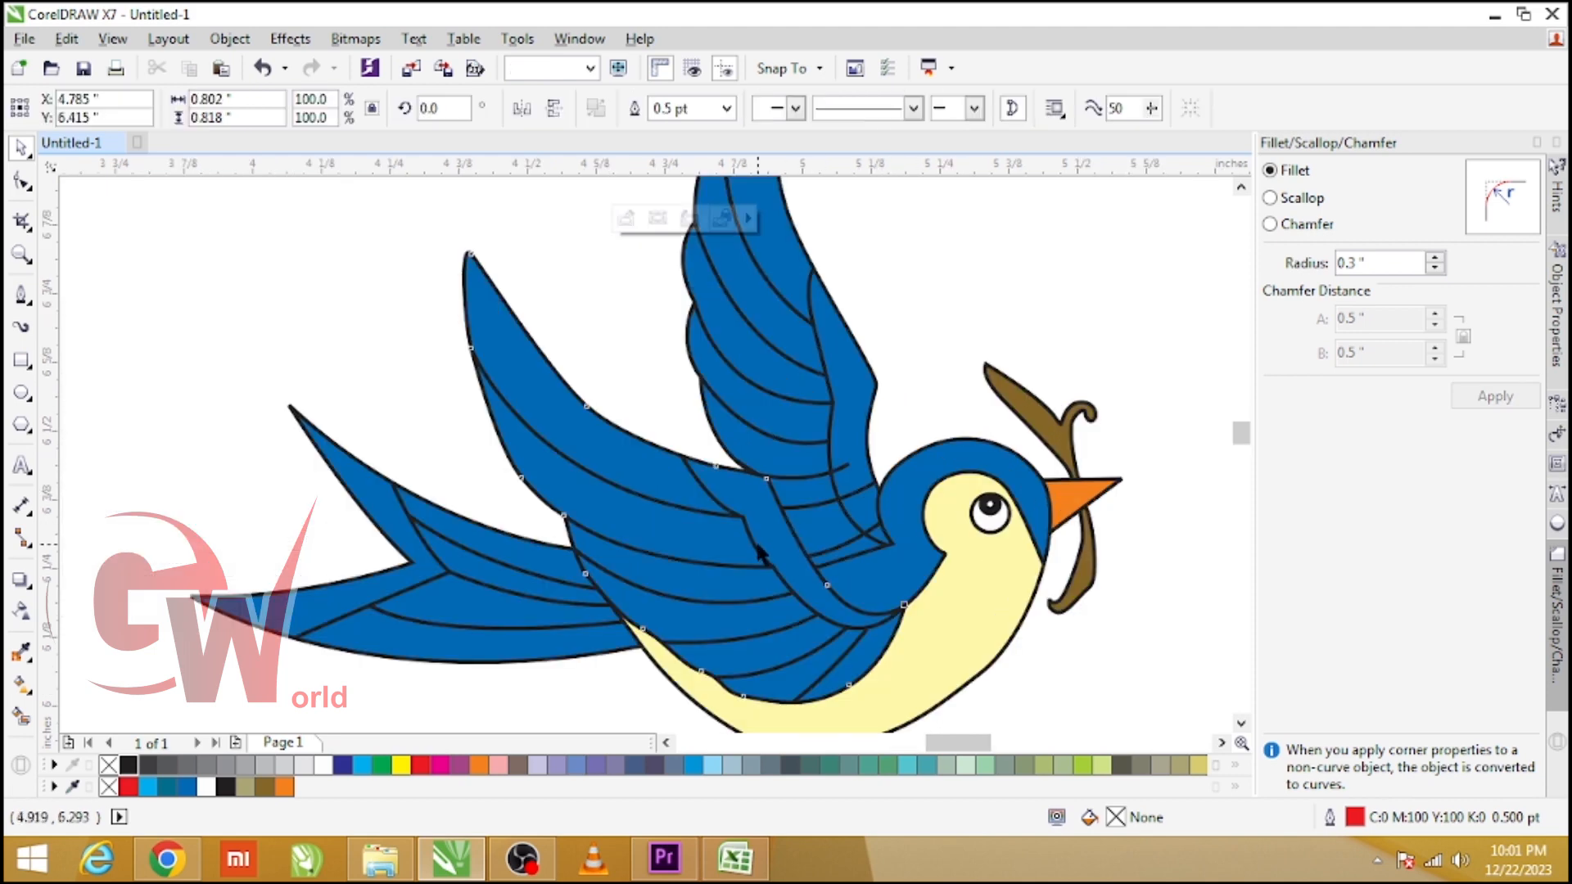
{"action": "key", "text": "alt+j"}
{"action": "key", "text": "w"}
{"action": "key", "text": "x"}
{"action": "key", "text": "ctrl+g"}
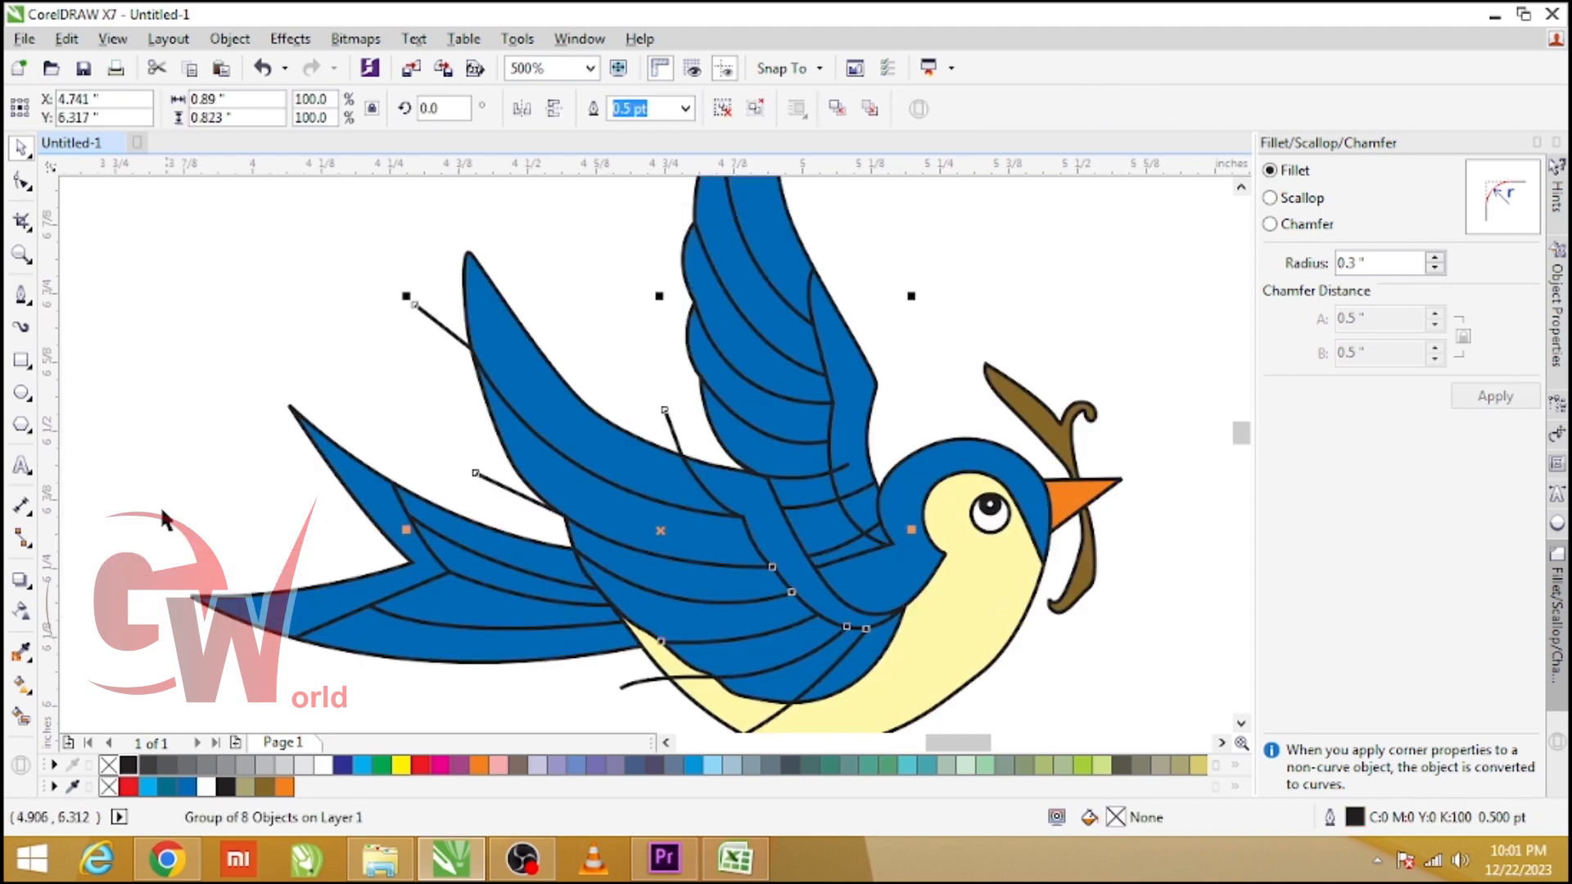
- Create a separate shape from the lower wing's narrow inner band with Smart Fill
{"action": "left_click", "coordinate": [22, 719]}
{"action": "left_click", "coordinate": [759, 516]}
{"action": "key", "text": "space"}
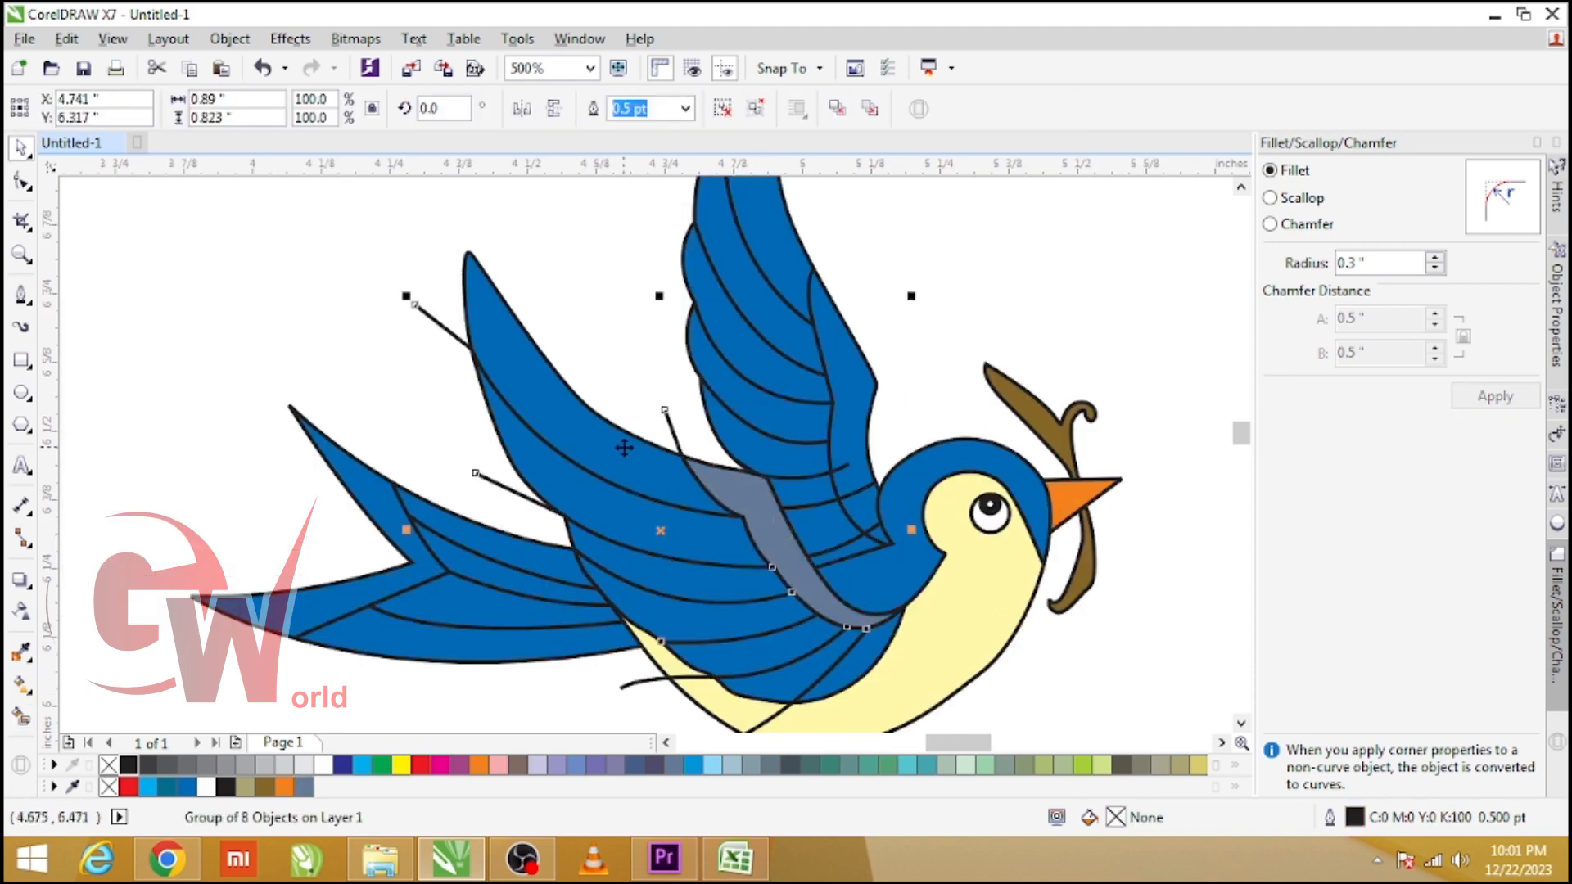
- Fill the lower wing's inner band with dark blue C100 M57 Y0 K47
{"action": "left_click", "coordinate": [600, 420]}
{"action": "left_click", "coordinate": [752, 496]}
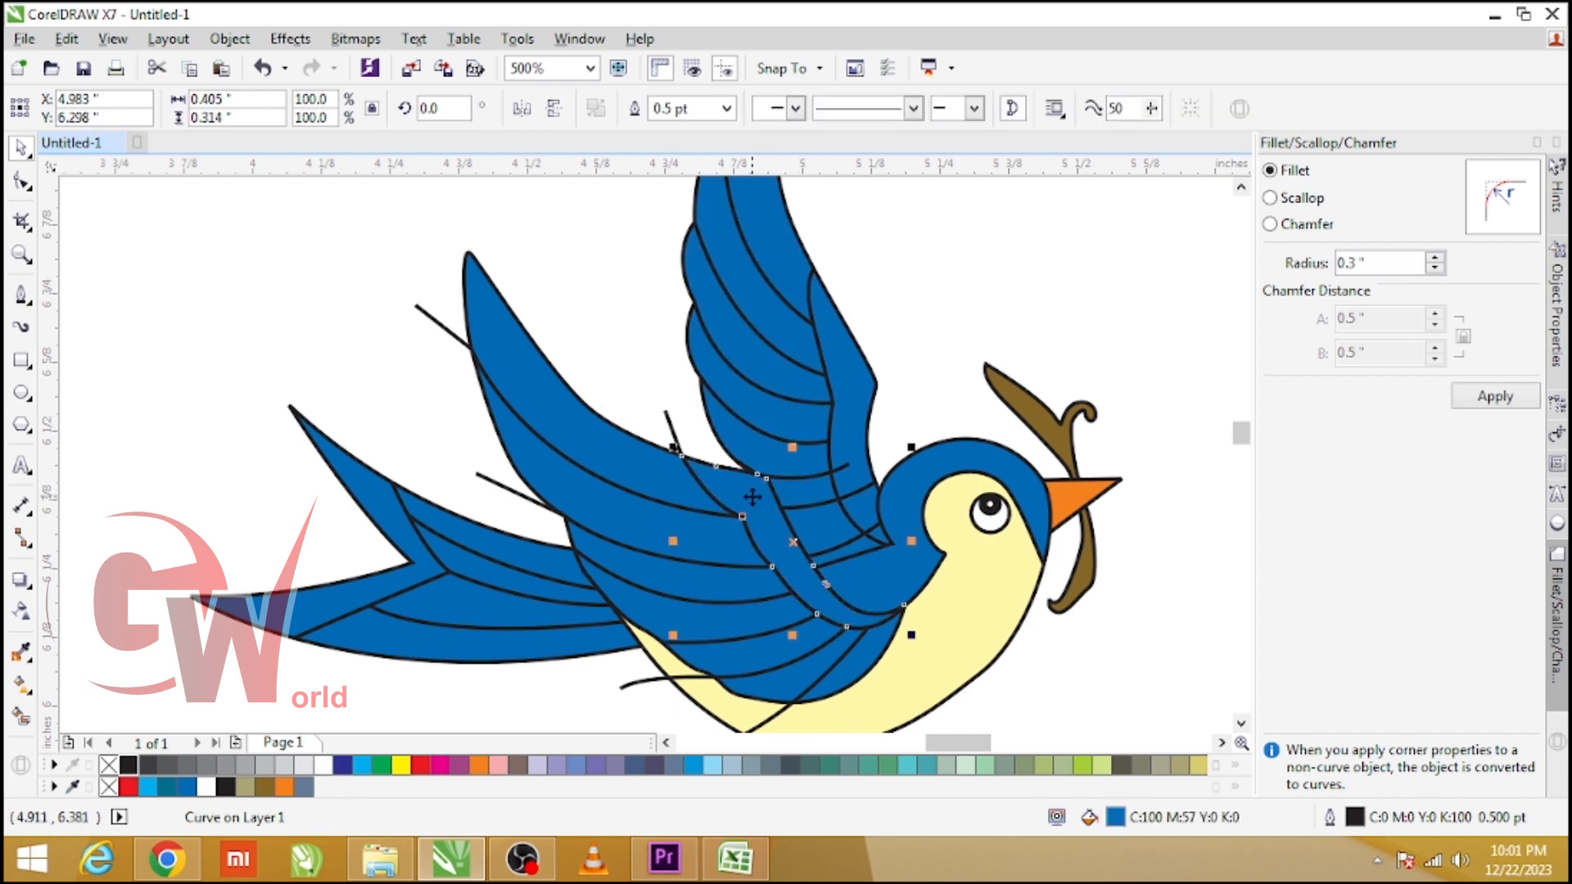
{"action": "double_click", "coordinate": [1116, 817]}
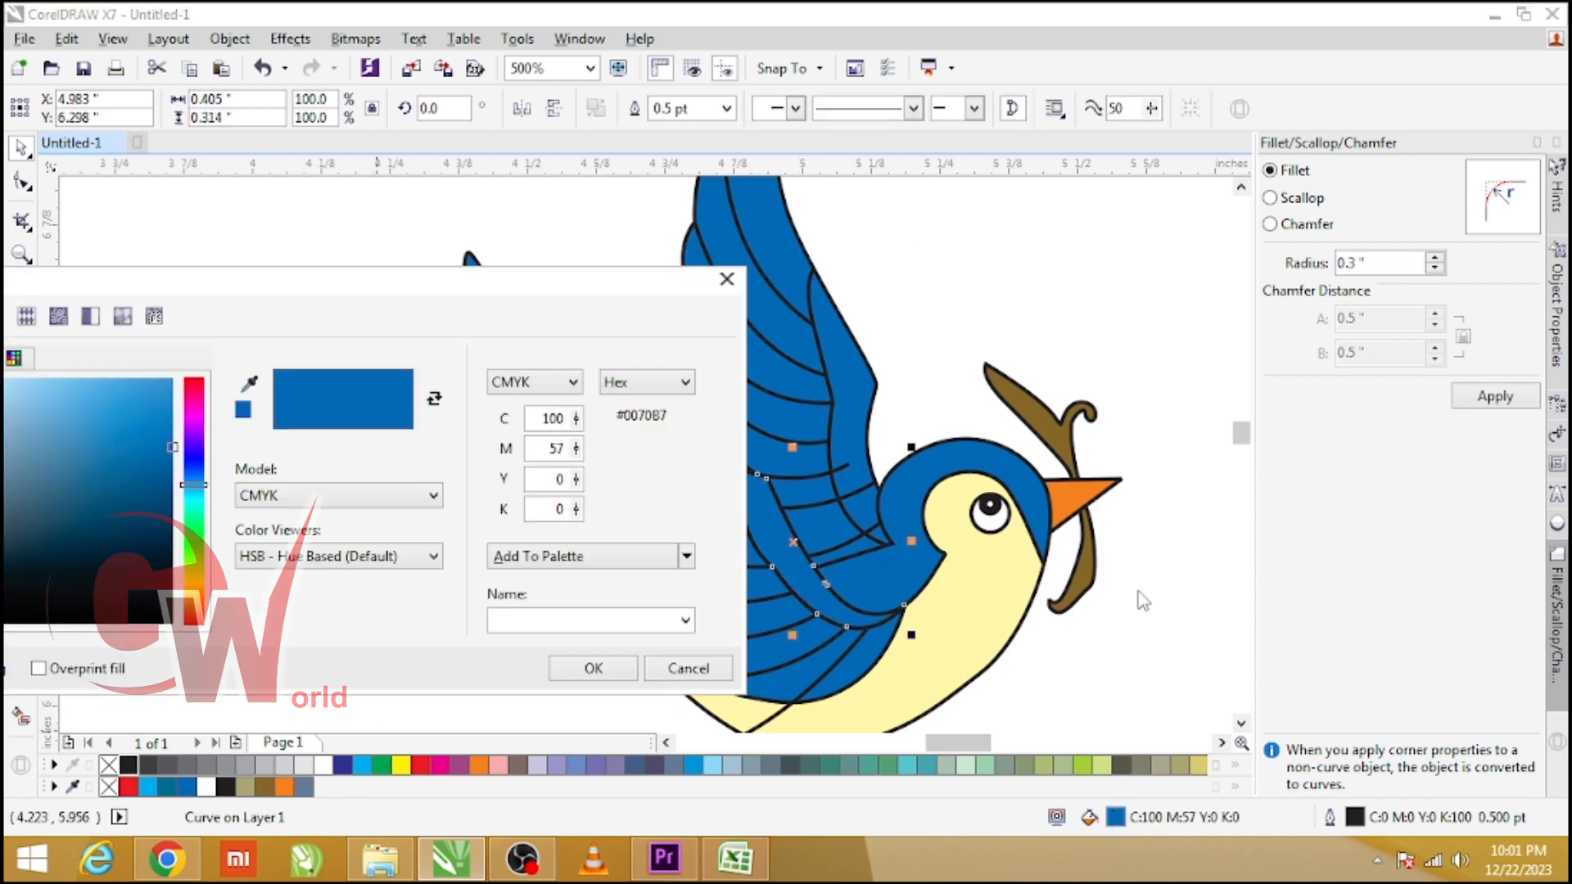
{"action": "left_click_drag", "start_coordinate": [577, 516], "coordinate": [592, 479]}
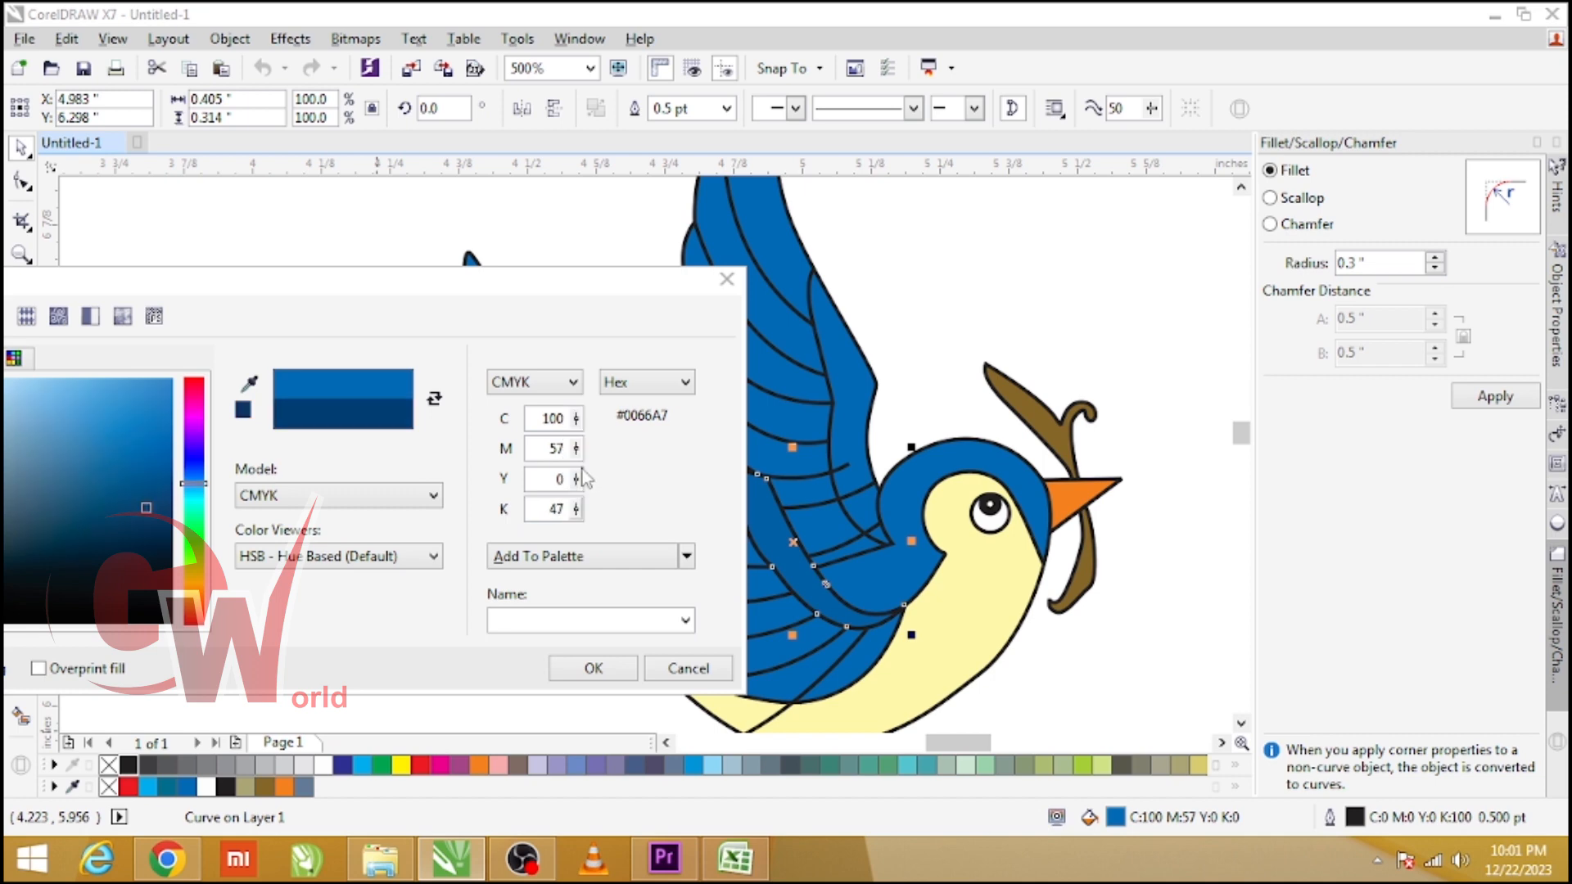
{"action": "left_click", "coordinate": [605, 678]}
{"action": "left_click", "coordinate": [627, 368]}
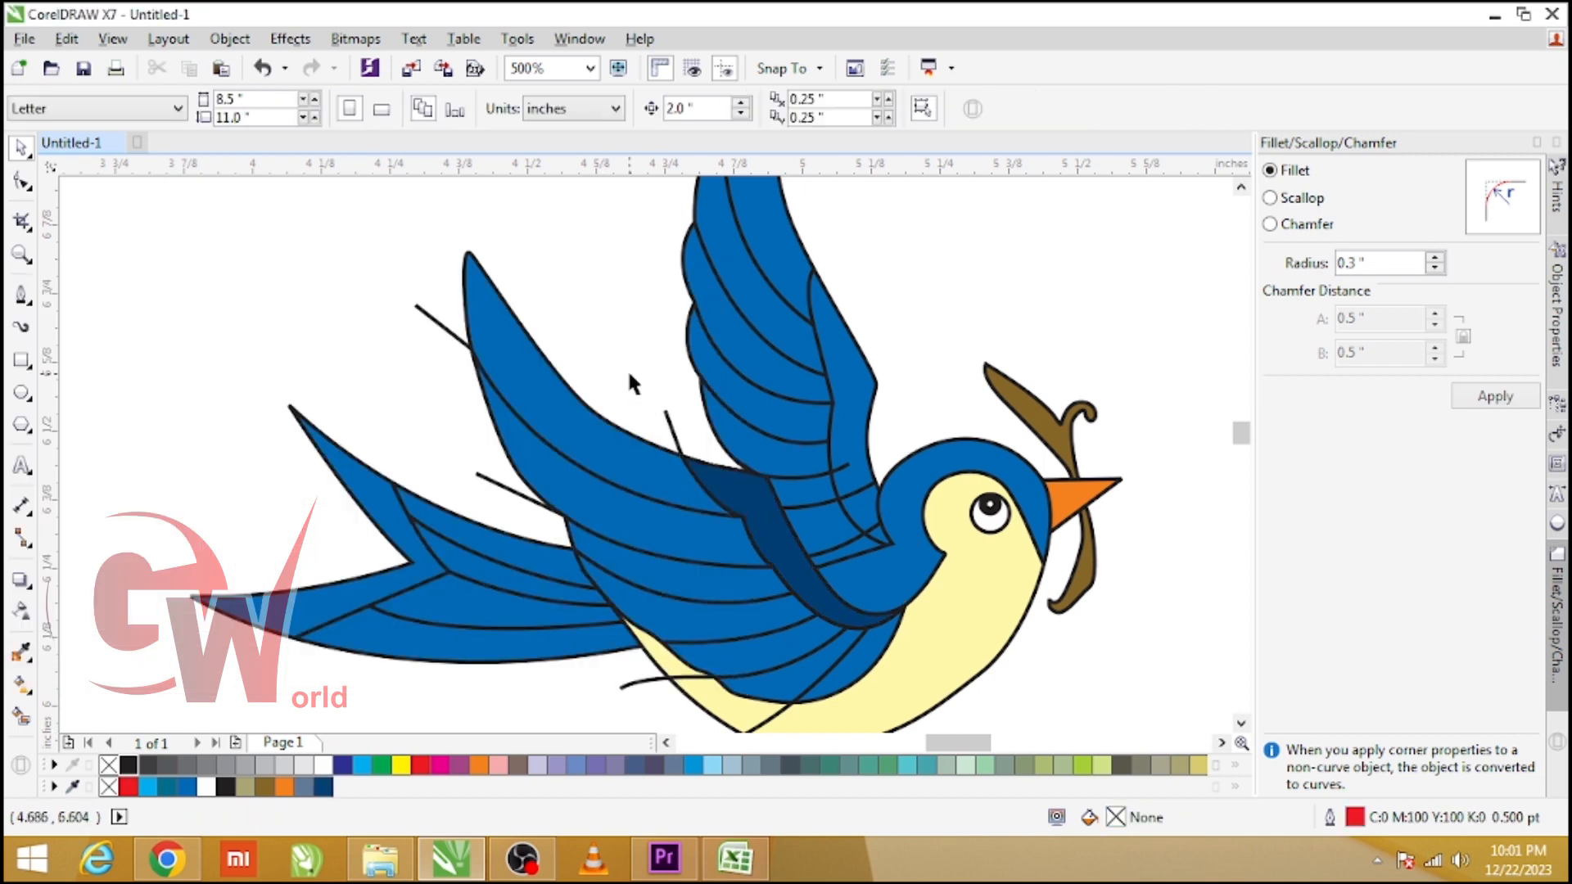
- PowerClip the dark blue band together with the grouped feather lines inside the lower wing
{"action": "left_click", "coordinate": [727, 503]}
{"action": "left_click", "coordinate": [709, 515], "text": "shift"}
{"action": "key", "text": "alt+j"}
{"action": "key", "text": "w"}
{"action": "key", "text": "p"}
{"action": "left_click", "coordinate": [655, 484]}
{"action": "left_click", "coordinate": [769, 470]}
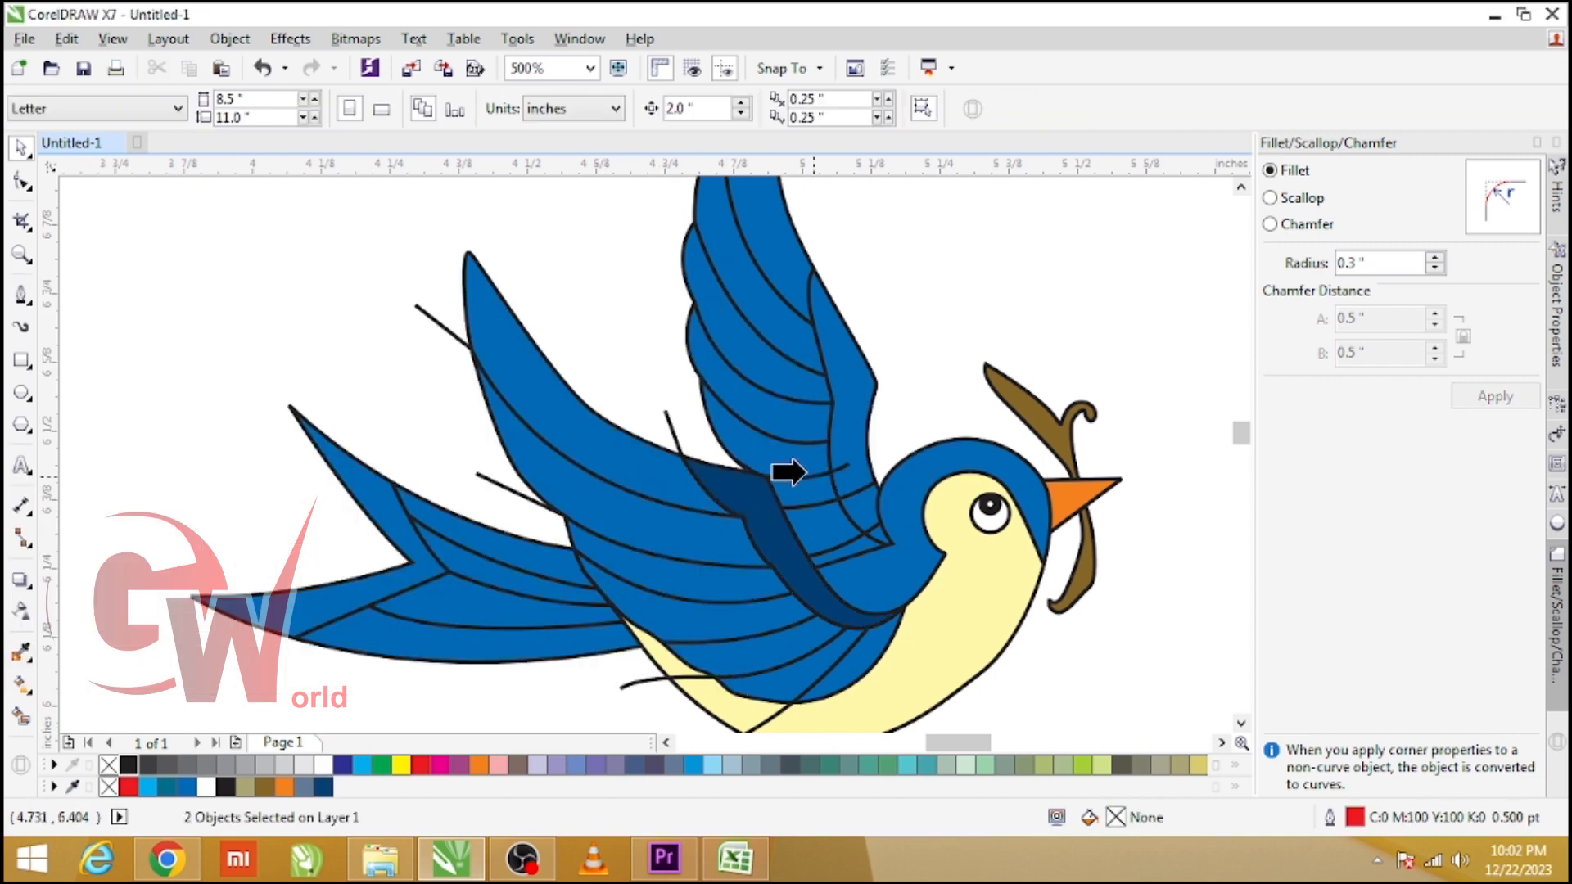
- Open the lower wing's PowerClip contents and trace a straight-sided boundary down the outer feather ends
{"action": "left_click", "coordinate": [516, 314]}
{"action": "left_click", "coordinate": [593, 445], "text": "ctrl"}
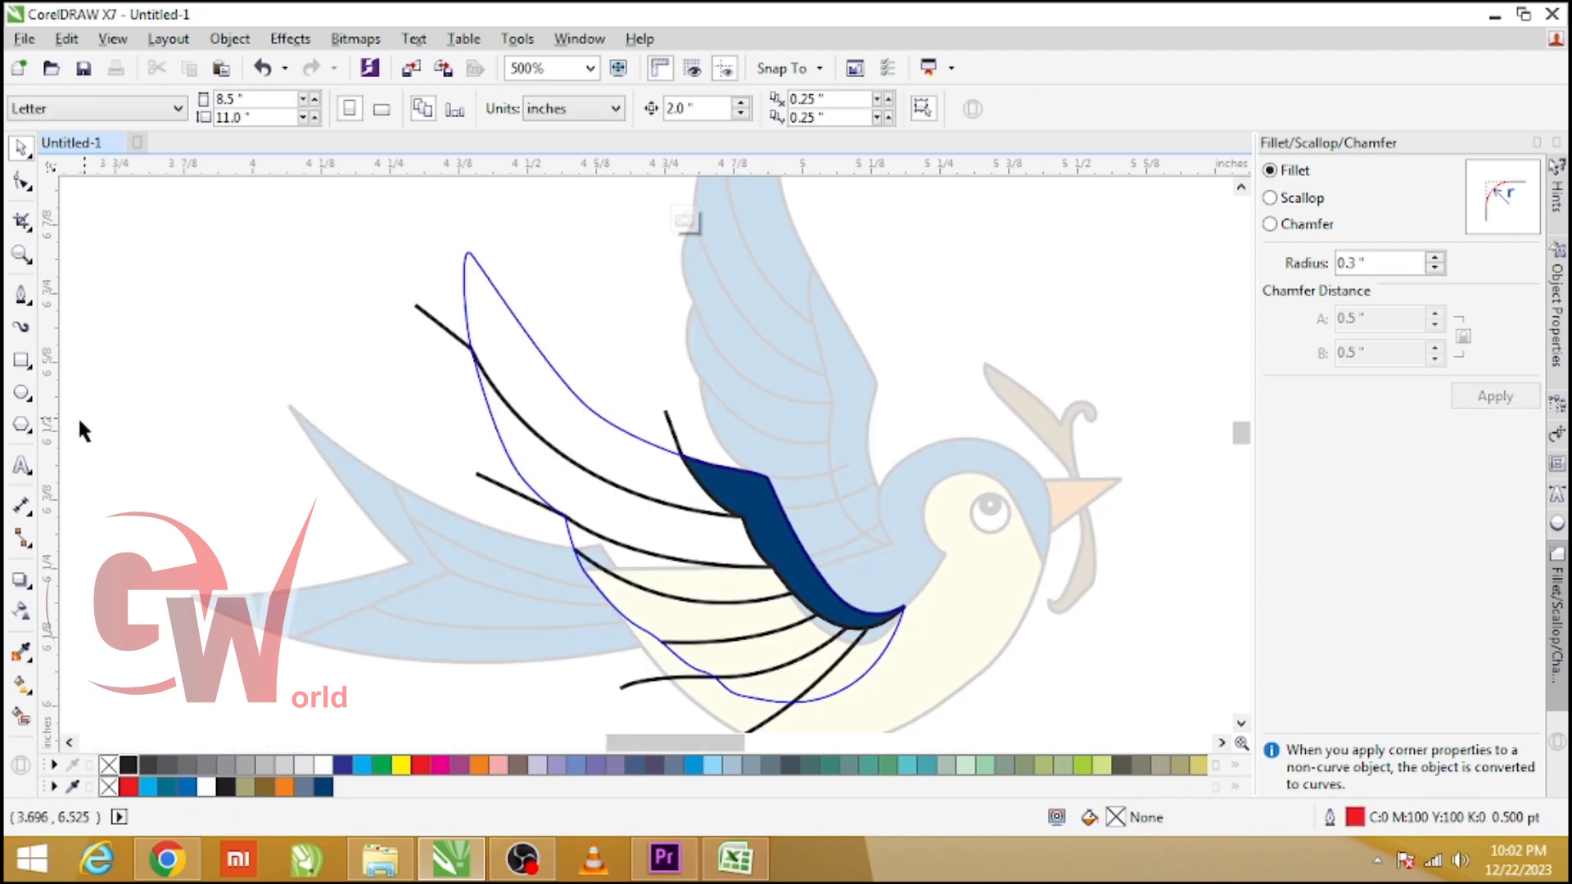
{"action": "left_click", "coordinate": [21, 295]}
{"action": "left_click", "coordinate": [651, 302]}
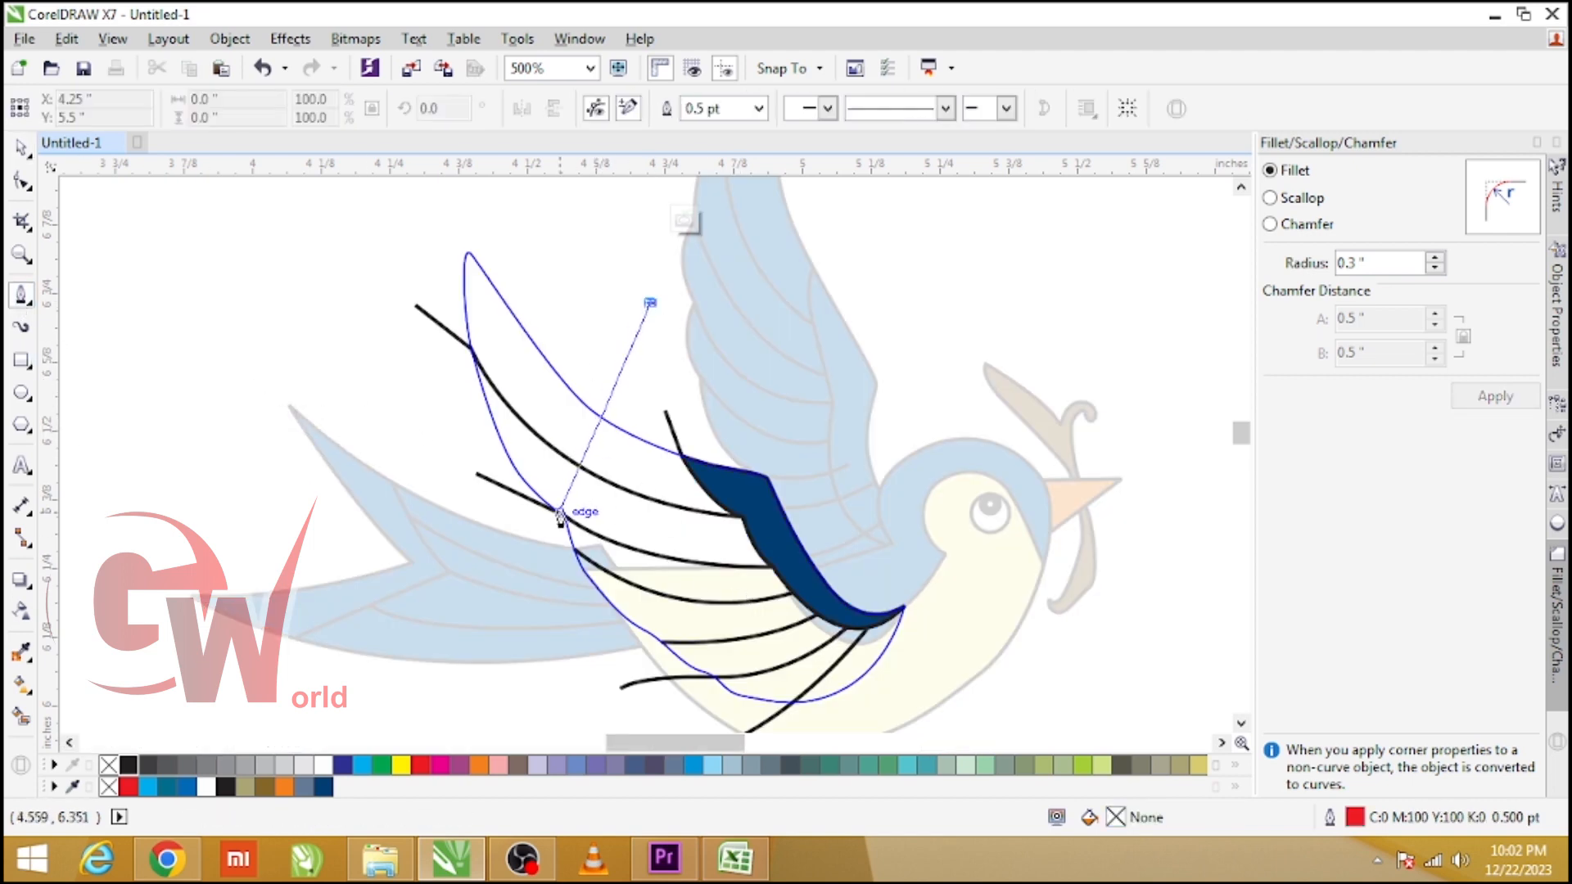
{"action": "left_click", "coordinate": [471, 349]}
{"action": "left_click", "coordinate": [430, 428]}
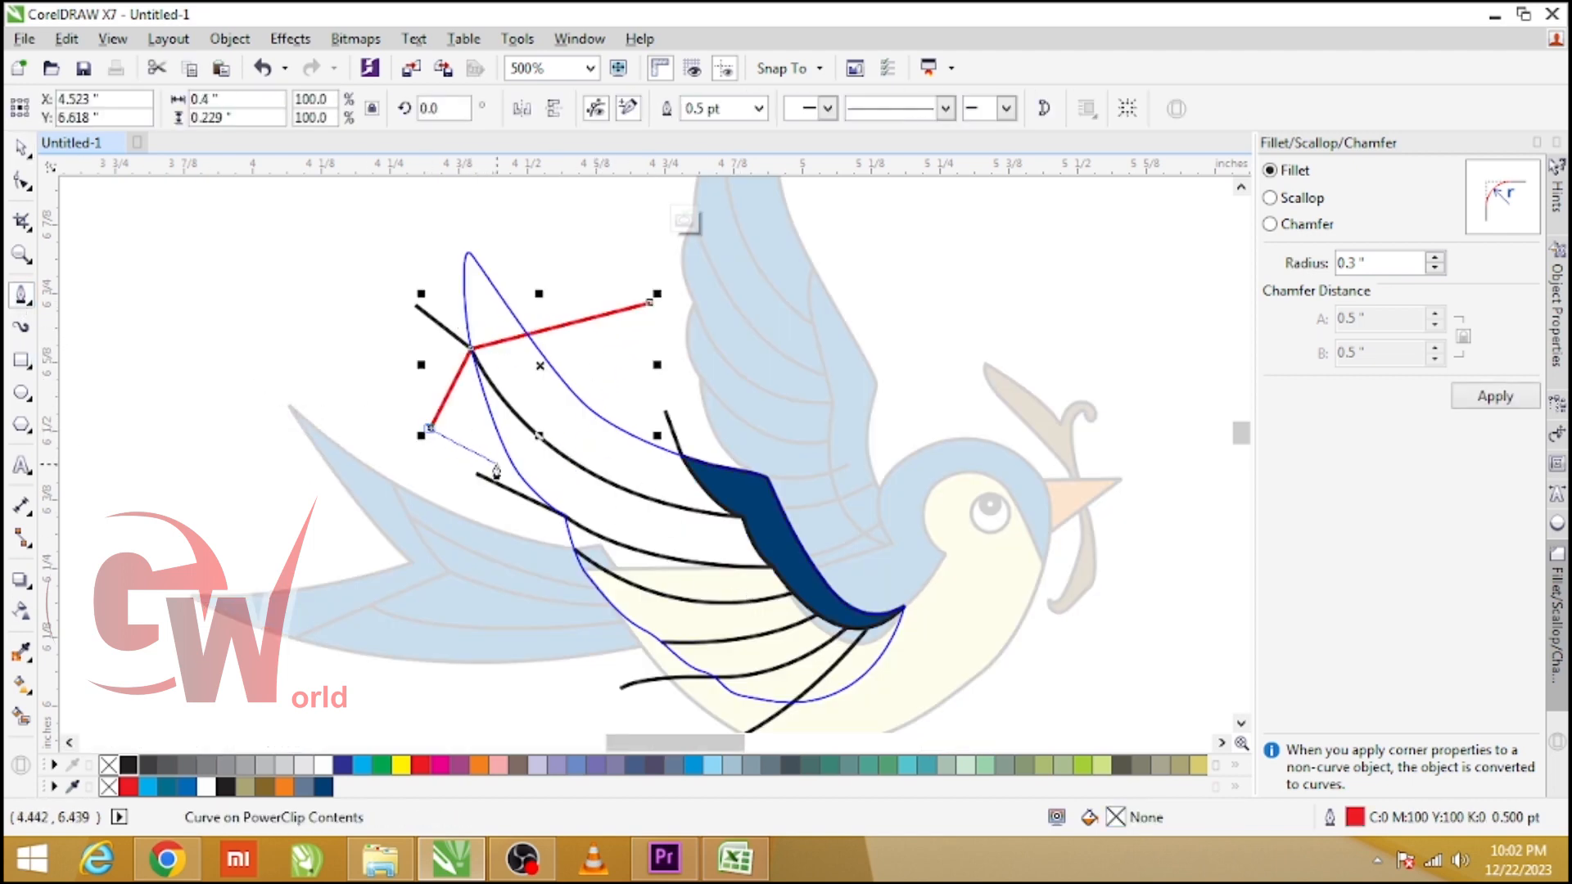
{"action": "left_click", "coordinate": [565, 518]}
{"action": "left_click", "coordinate": [574, 550]}
{"action": "left_click", "coordinate": [614, 650]}
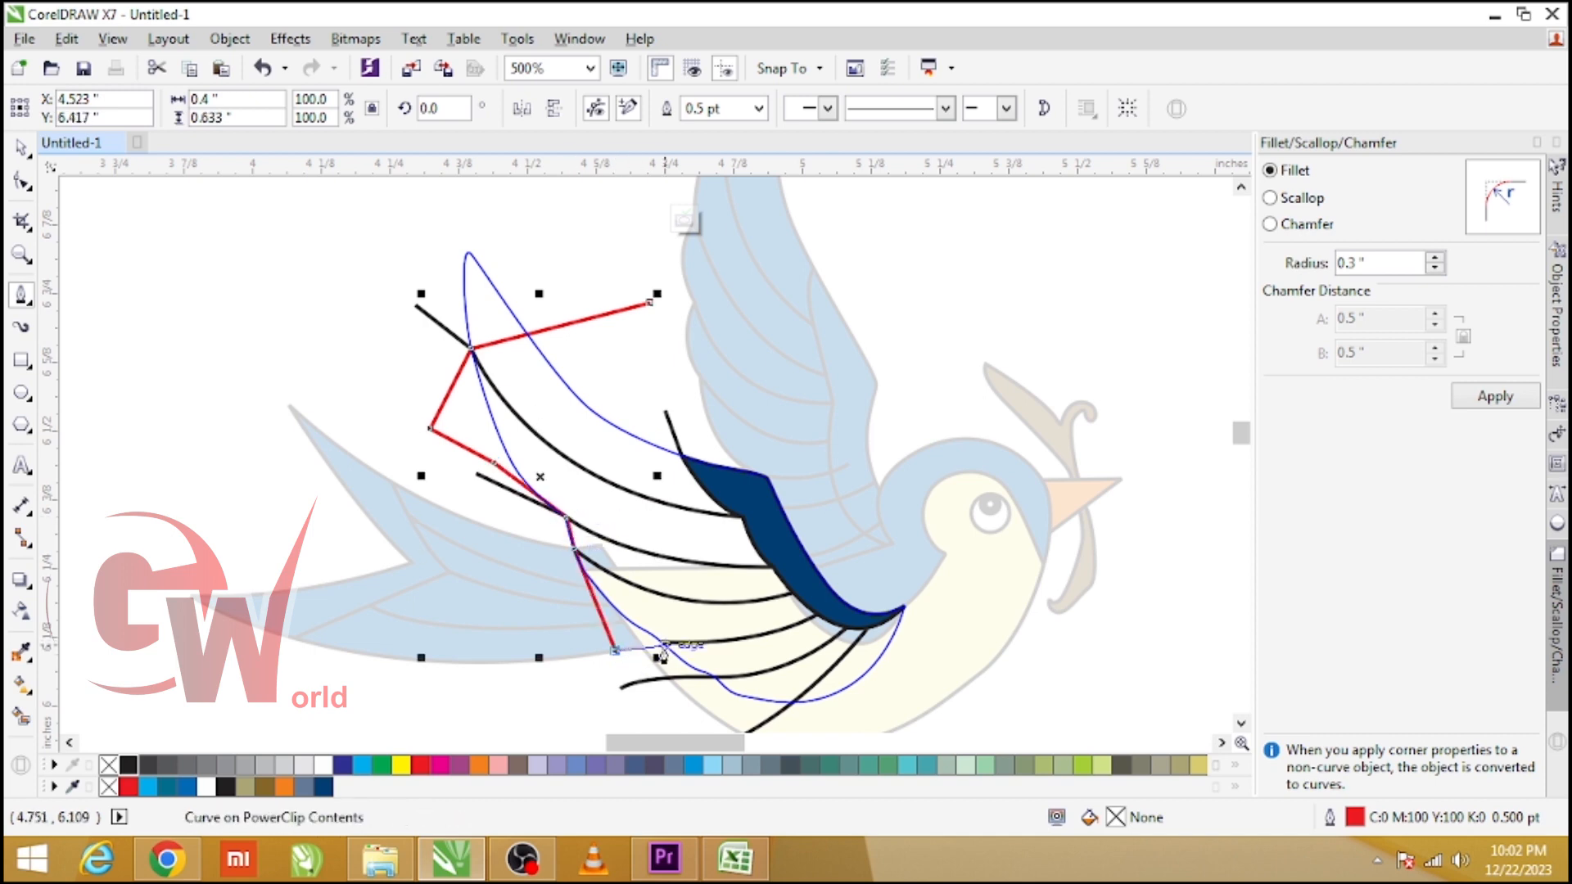
- Continue the boundary beneath the wing and around past the bird's head, closing it at its starting point
{"action": "left_click", "coordinate": [665, 647]}
{"action": "left_click", "coordinate": [703, 696]}
{"action": "left_click", "coordinate": [713, 676]}
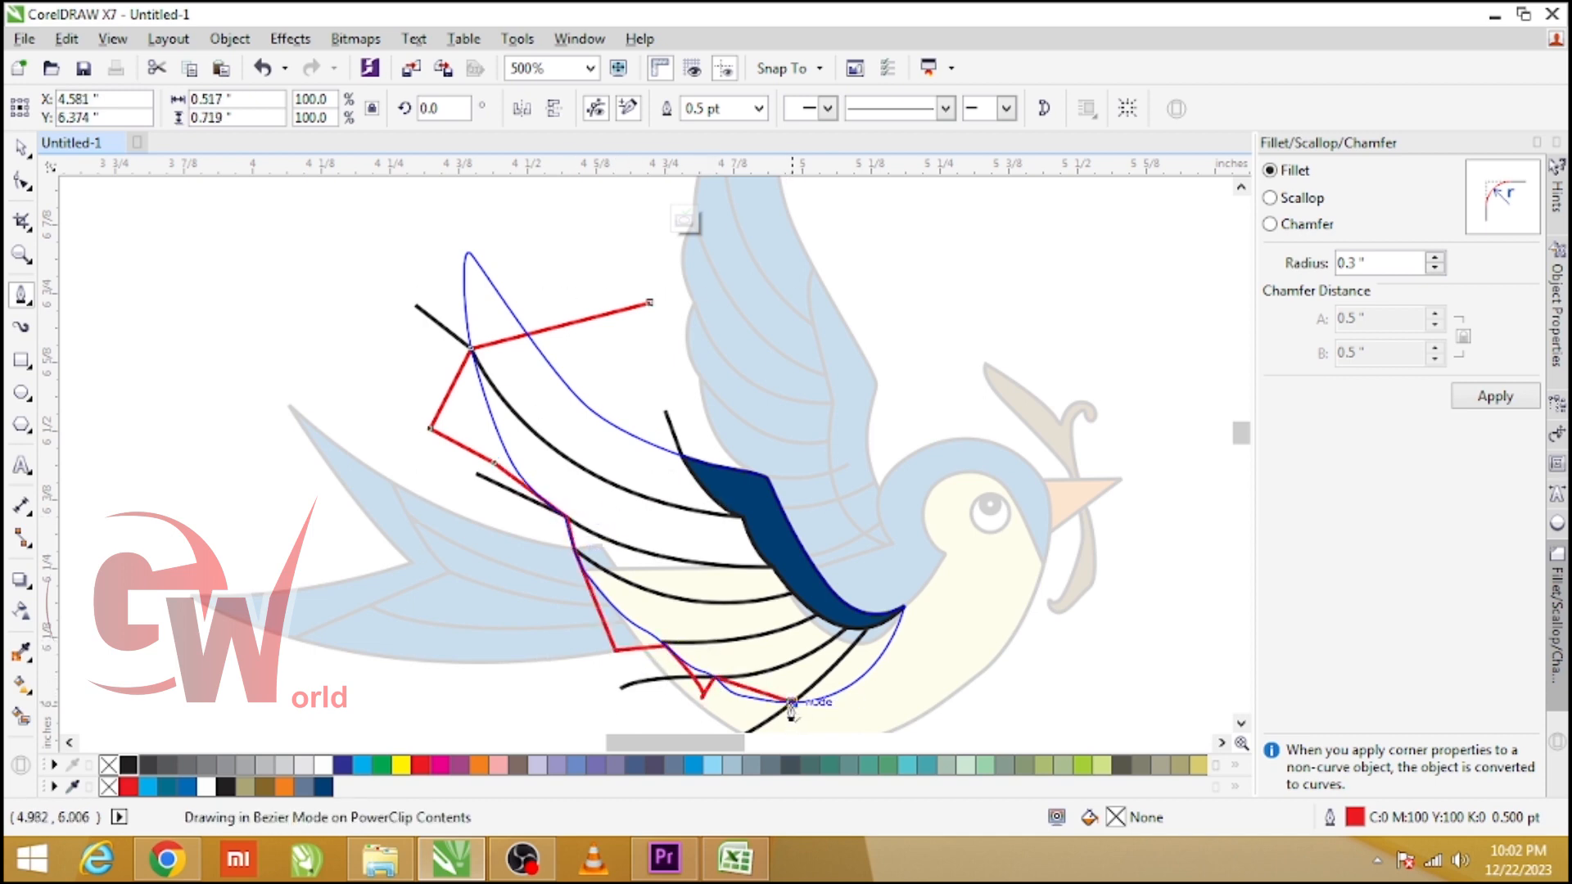
{"action": "left_click_drag", "start_coordinate": [801, 645], "coordinate": [842, 632]}
{"action": "left_click", "coordinate": [1013, 463]}
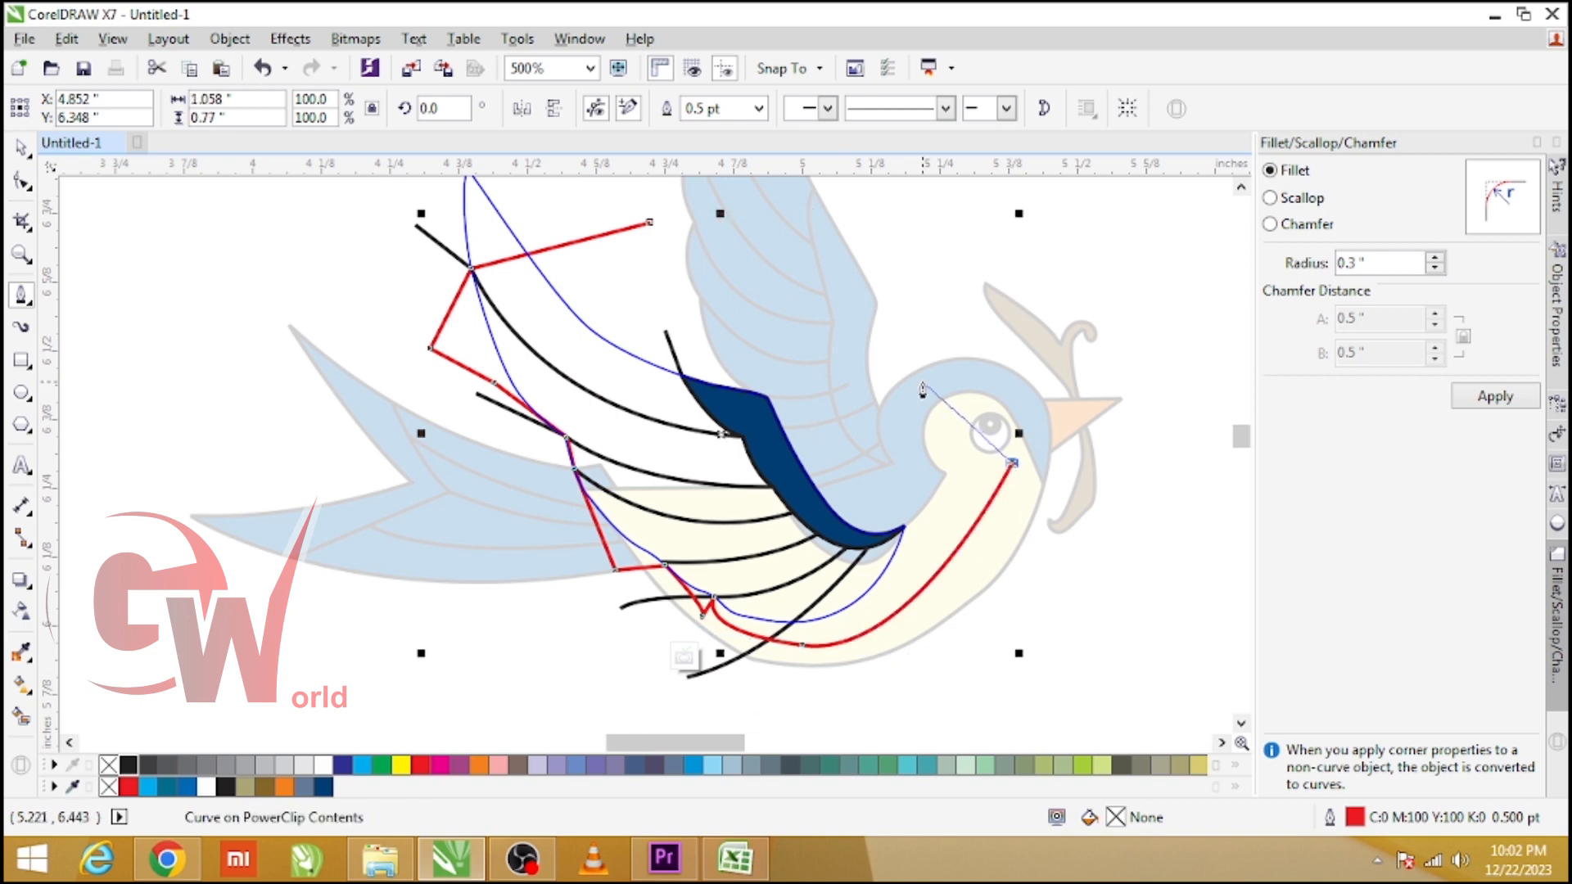
{"action": "left_click", "coordinate": [768, 209]}
{"action": "left_click", "coordinate": [647, 221]}
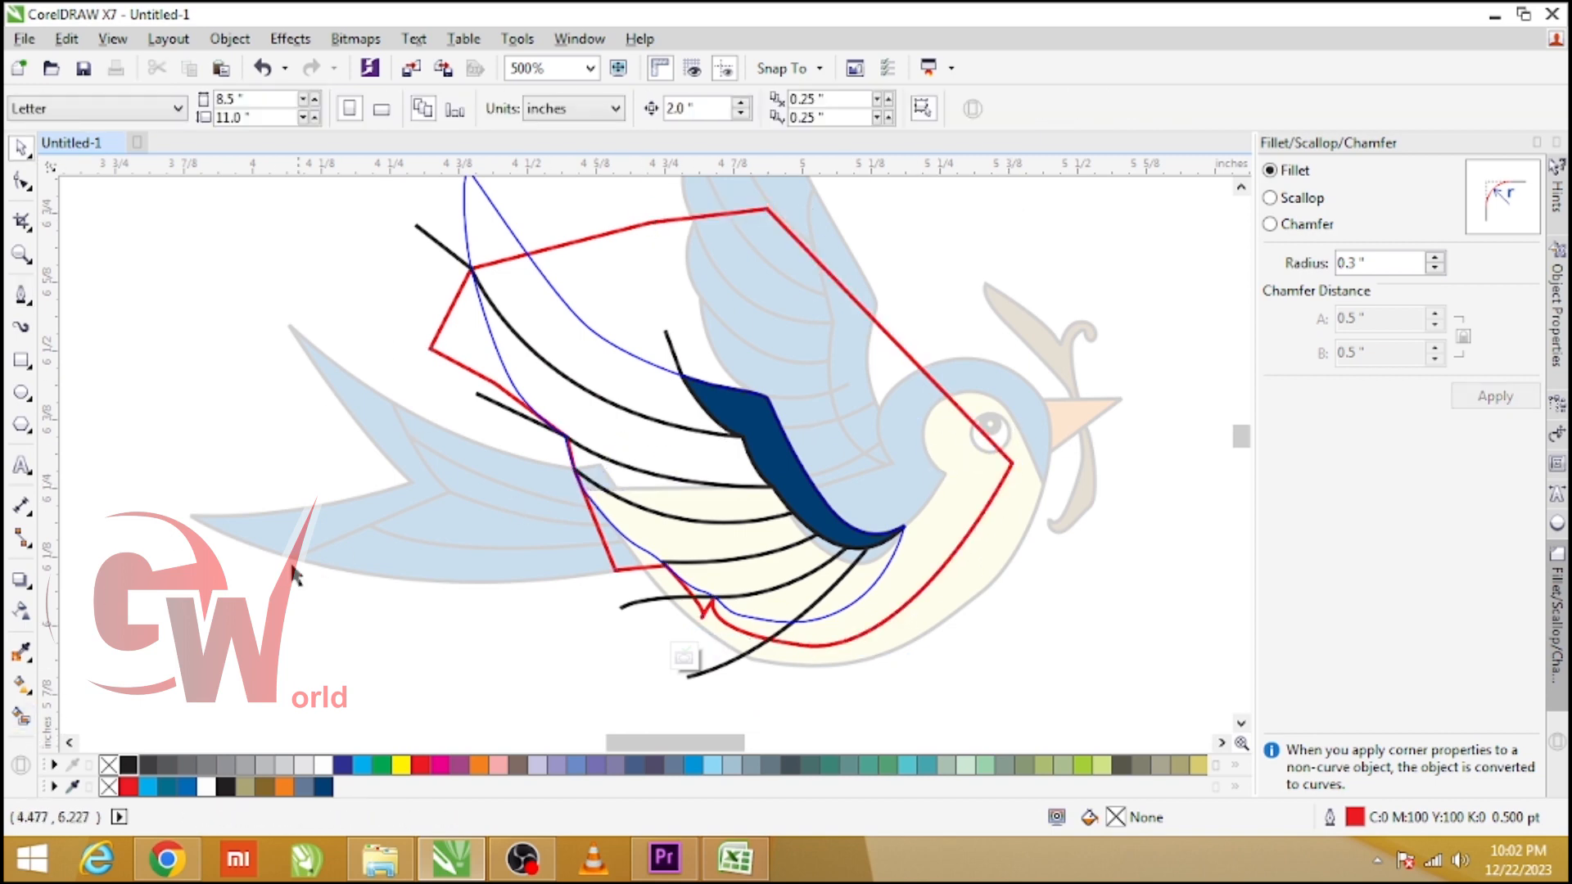
- Try Smart Fill inside the traced boundary, undo it, and delete the boundary shape
{"action": "left_click", "coordinate": [22, 717]}
{"action": "left_click", "coordinate": [670, 471]}
{"action": "key", "text": "ctrl+z"}
{"action": "key", "text": "space"}
{"action": "left_click", "coordinate": [862, 442]}
{"action": "key", "text": "Delete"}
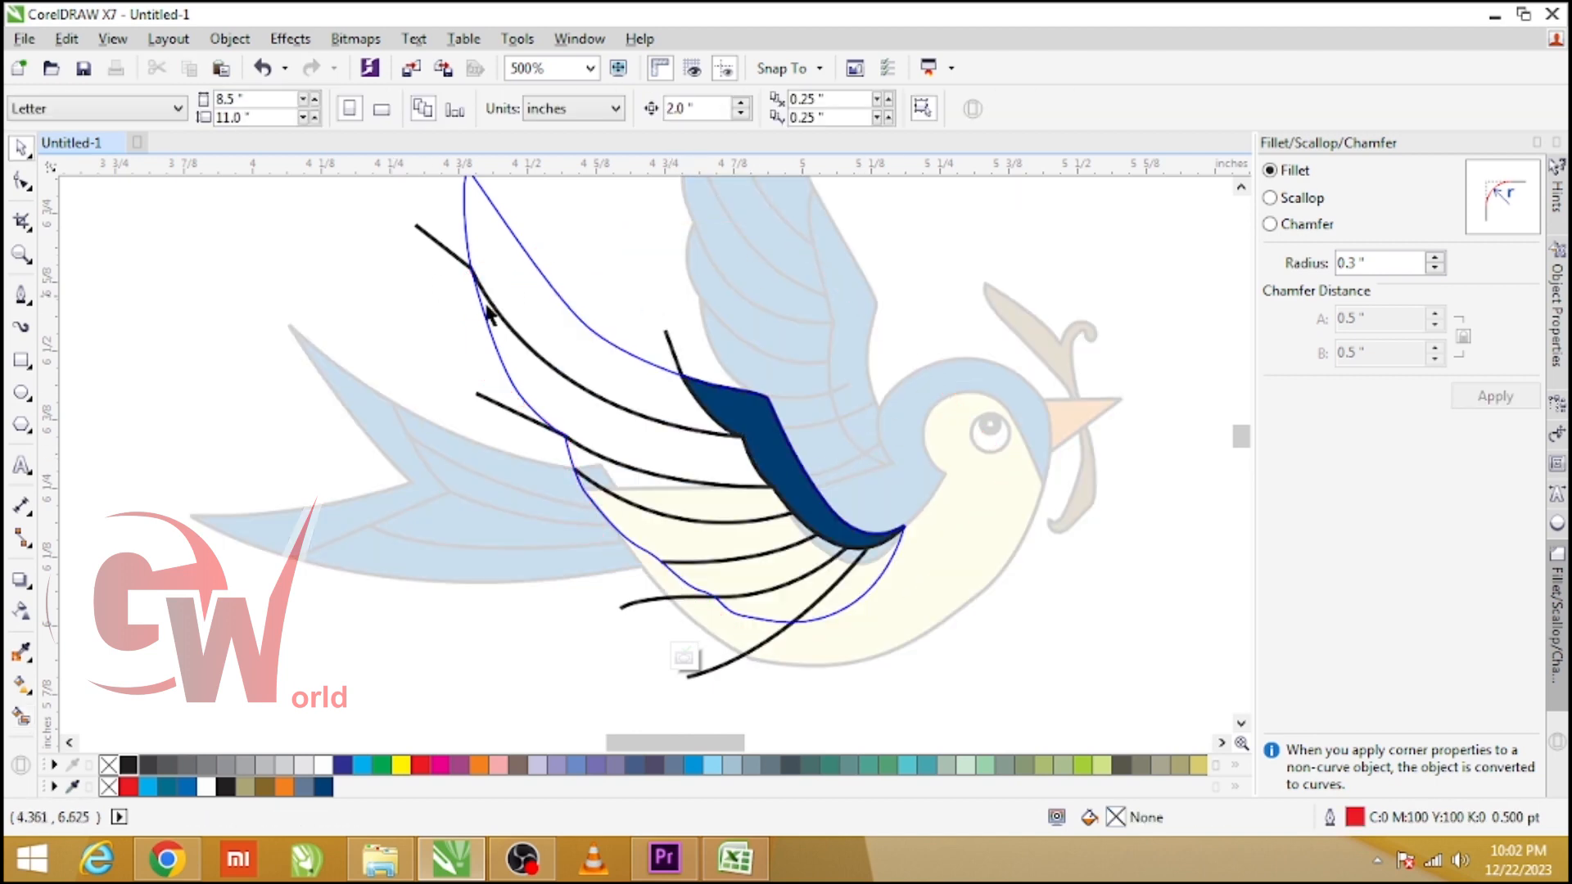
- Smart Fill the lower wing's feather sections in grey-blue, and undo the fills below the second feather line
{"action": "left_click", "coordinate": [22, 716]}
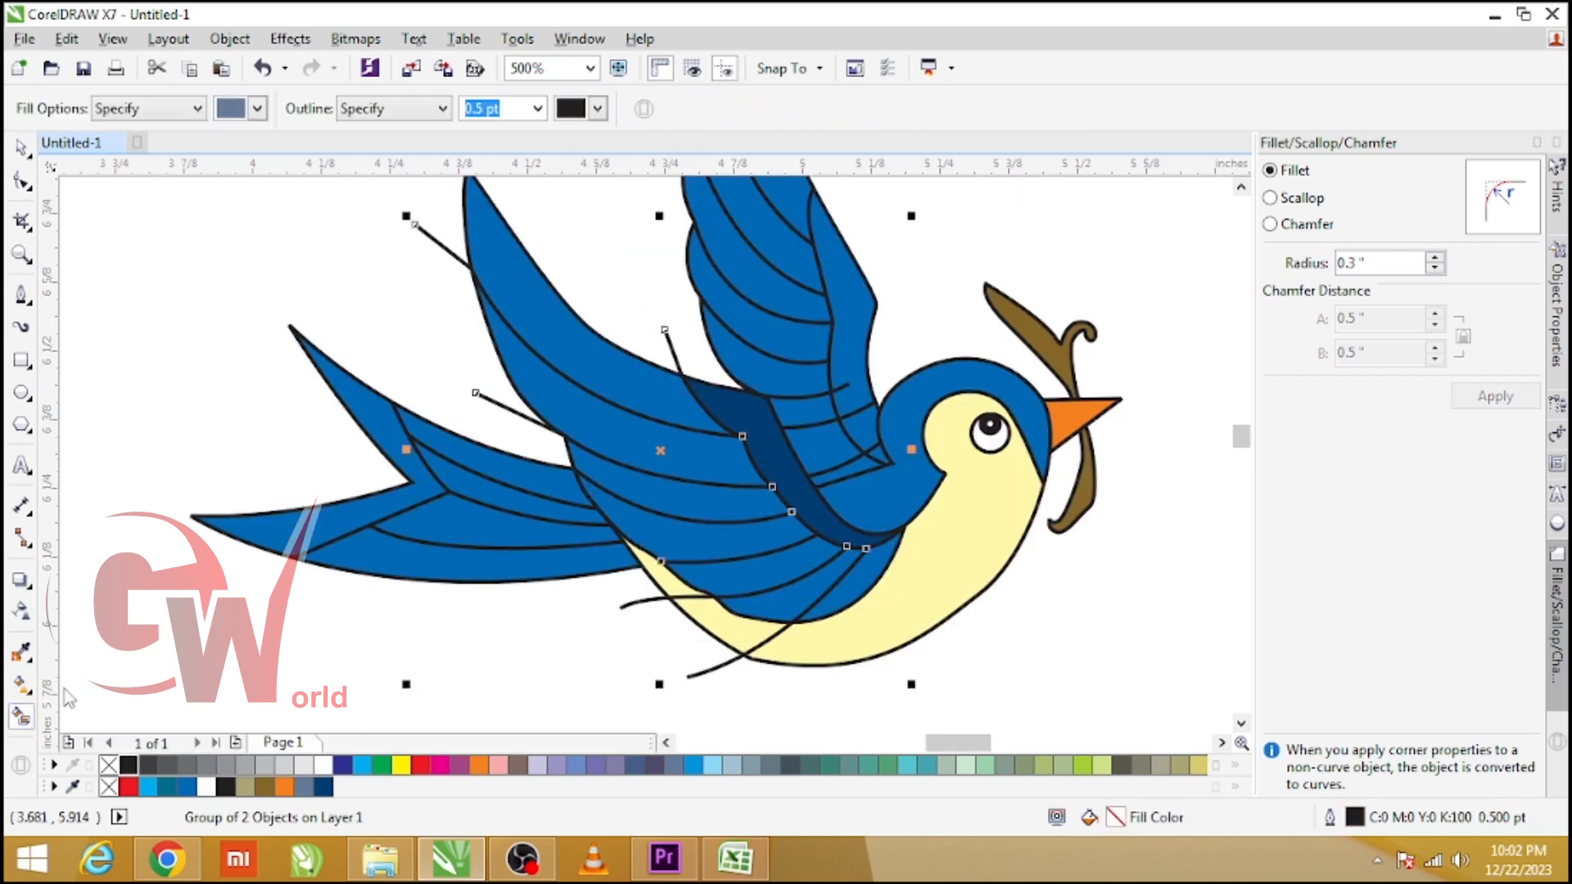
{"action": "left_click", "coordinate": [625, 434]}
{"action": "key", "text": "space"}
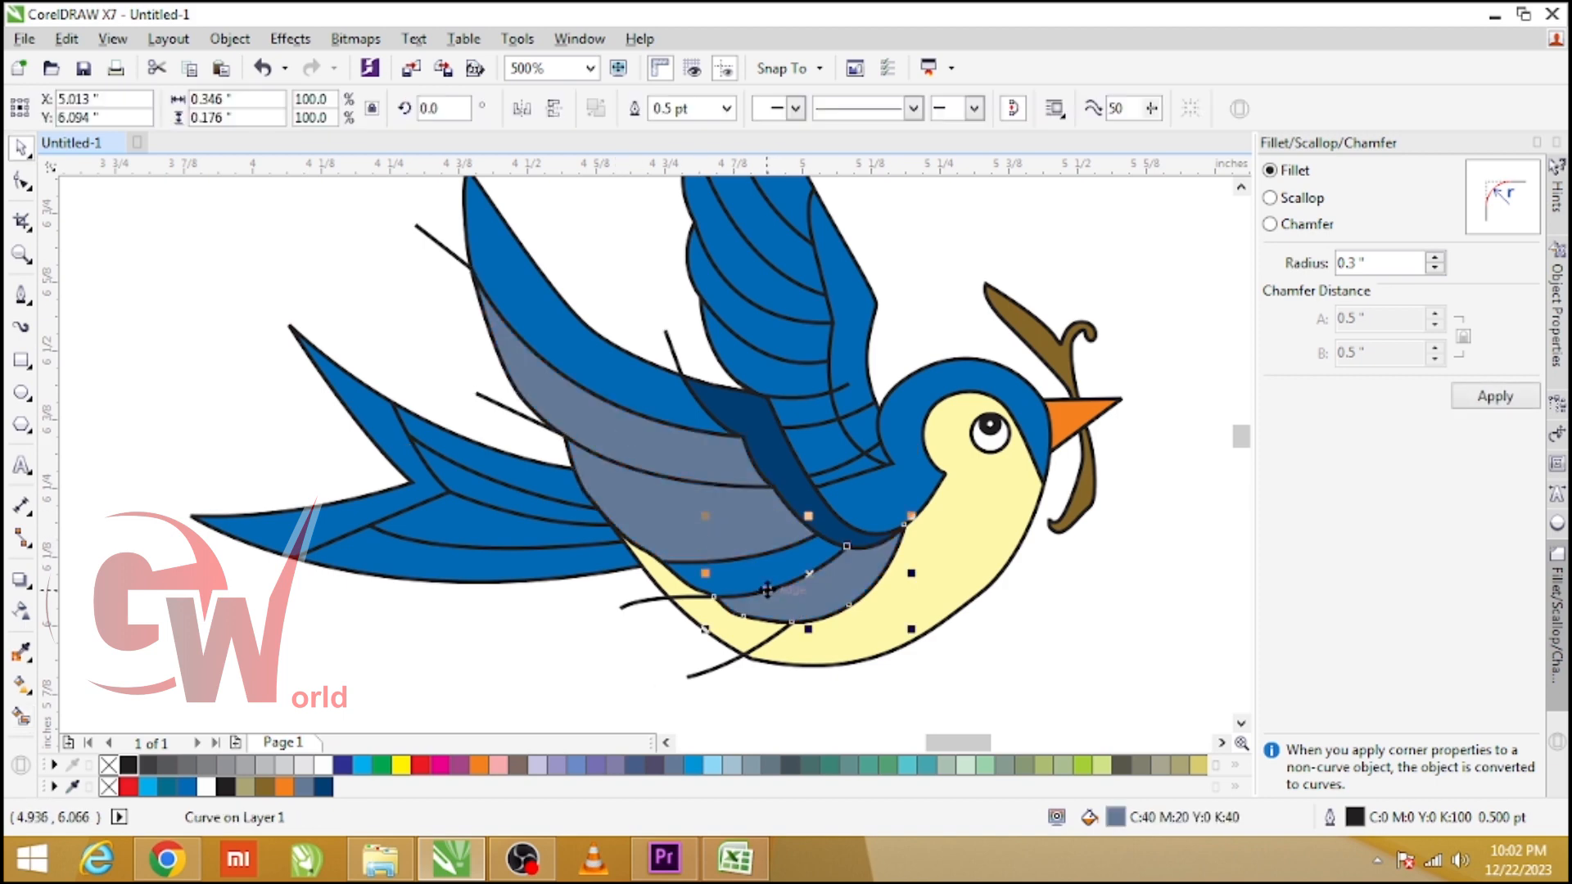
{"action": "key", "text": "space"}
{"action": "left_click", "coordinate": [732, 555]}
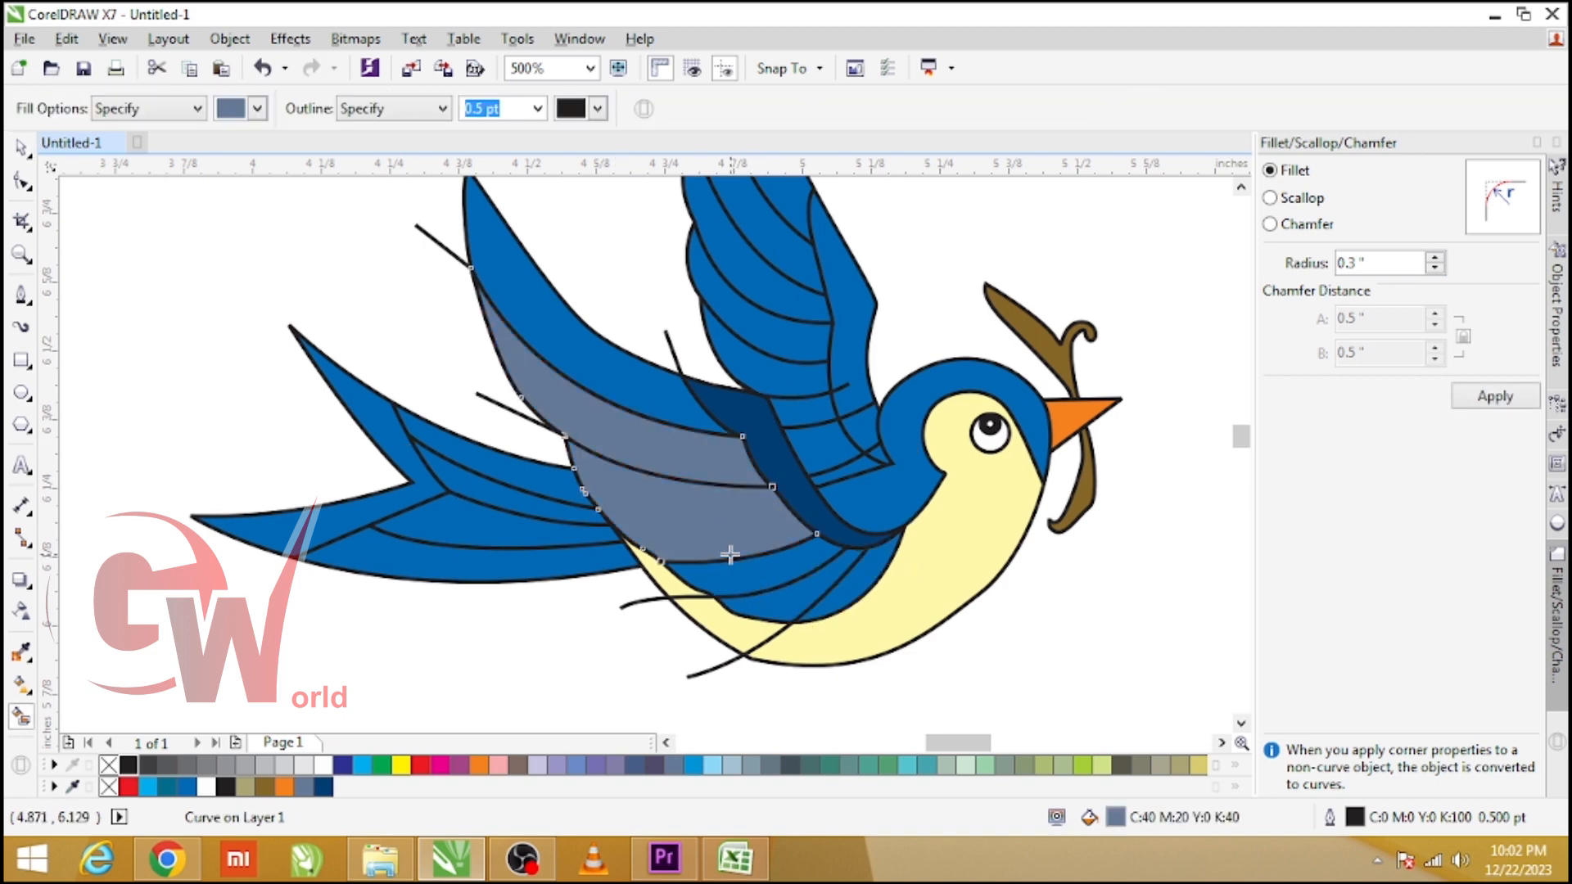
{"action": "key", "text": "ctrl+z"}
- Extend the third feather line's outer end past the lower wing's edge with the Shape tool, and return to Smart Fill
{"action": "key", "text": "space"}
{"action": "double_click", "coordinate": [610, 491]}
{"action": "left_click_drag", "start_coordinate": [601, 486], "coordinate": [614, 485]}
{"action": "key", "text": "ctrl+z"}
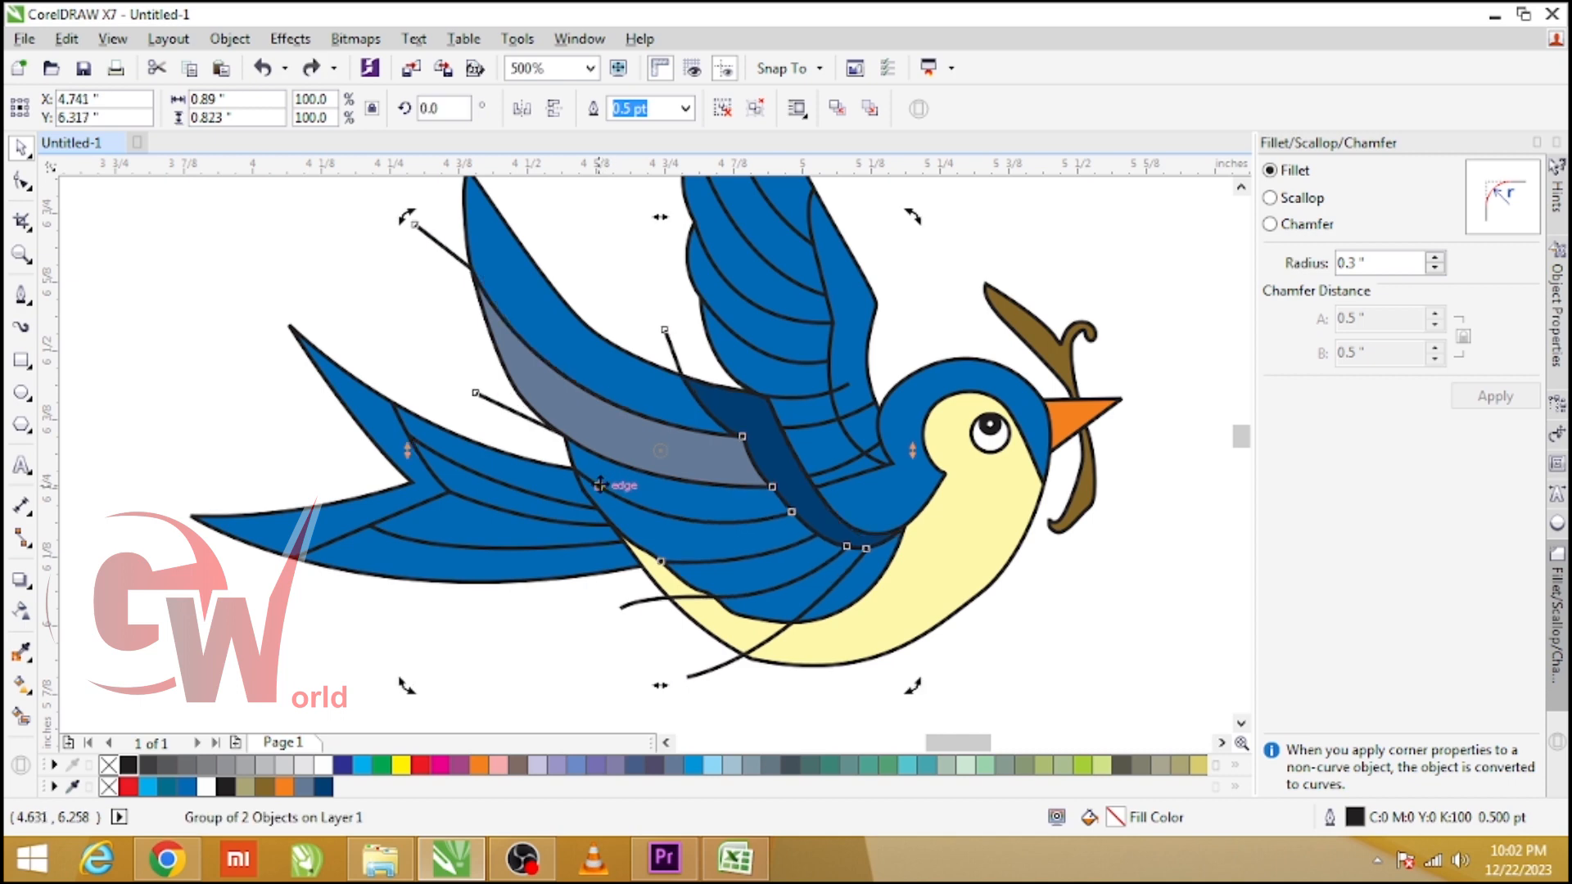
{"action": "left_click", "coordinate": [600, 486], "text": "ctrl"}
{"action": "left_click", "coordinate": [600, 485], "text": "ctrl"}
{"action": "key", "text": "F10"}
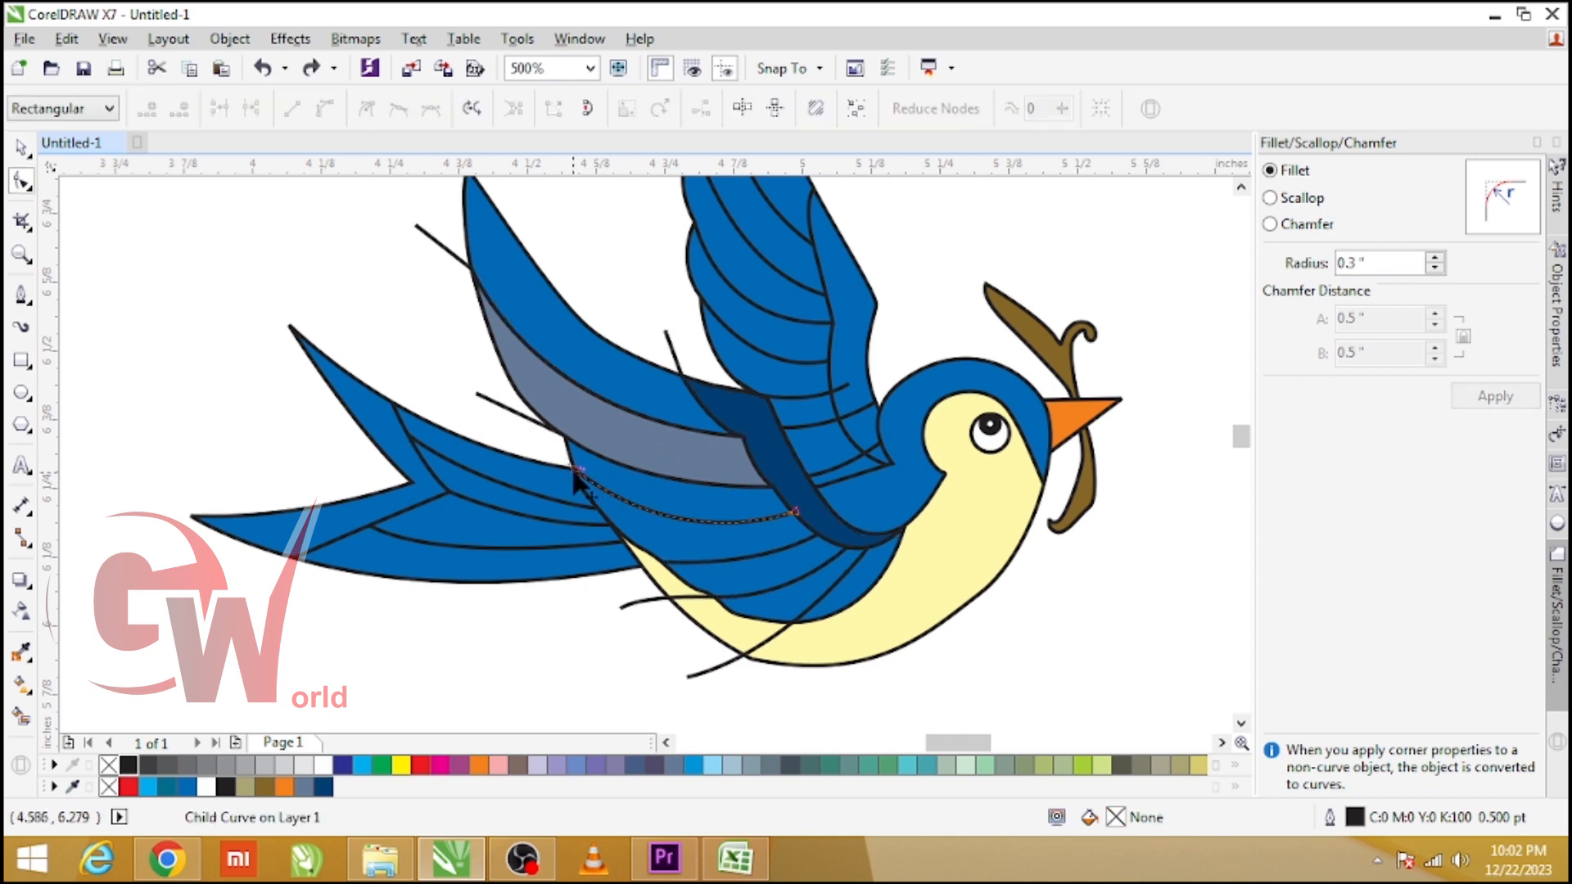
{"action": "left_click_drag", "start_coordinate": [577, 477], "coordinate": [554, 457]}
{"action": "key", "text": "space"}
{"action": "left_click", "coordinate": [22, 716]}
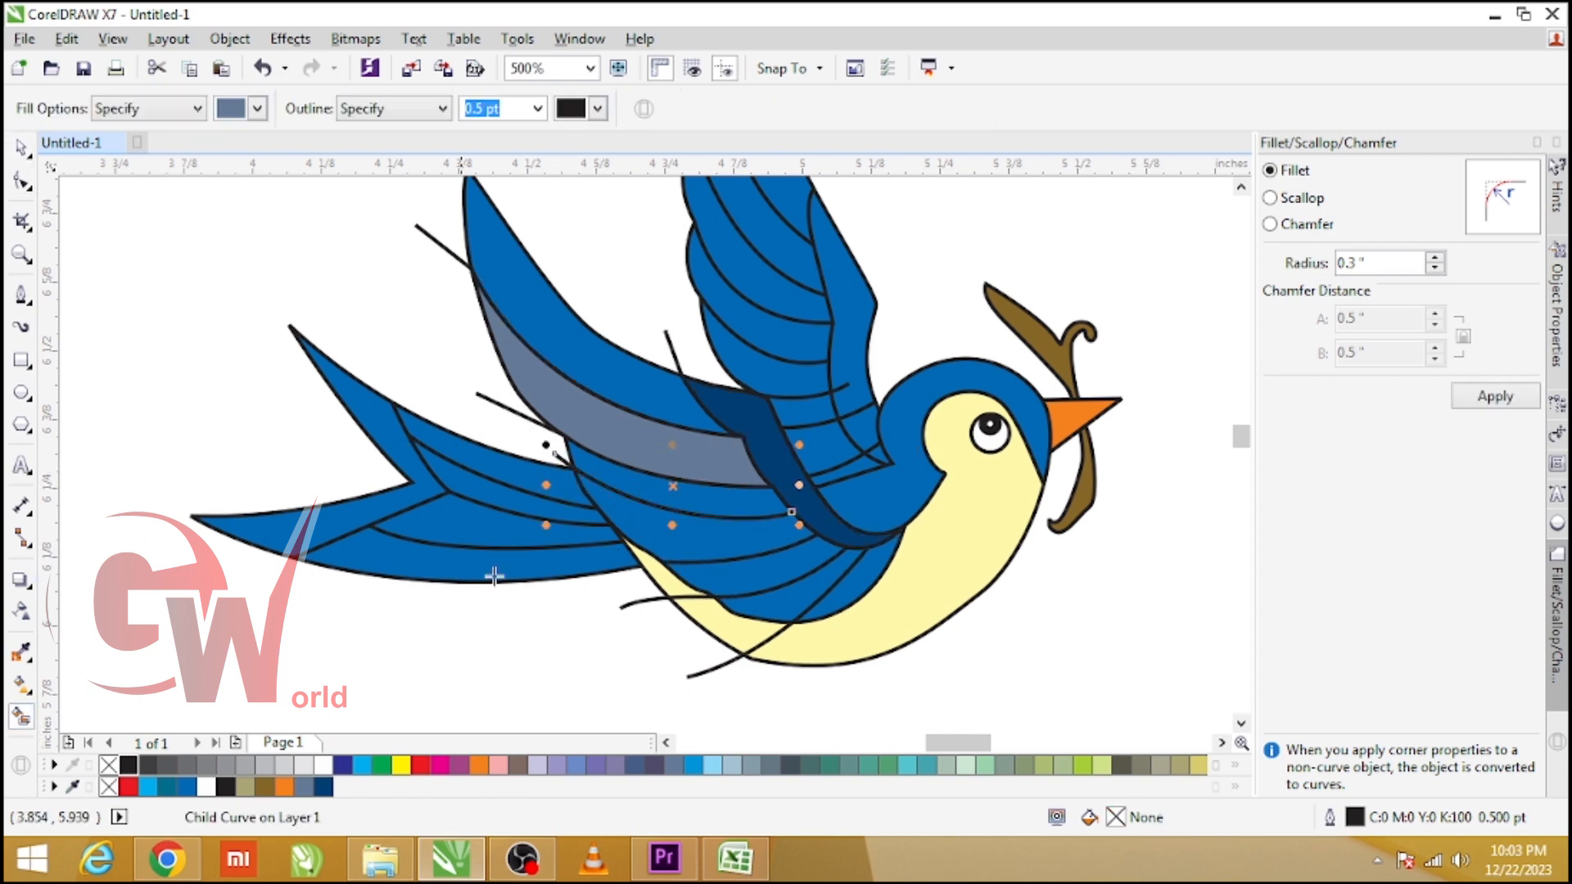
- Try Smart Fill on the lower wing section beneath the extended third feather line, and undo the fills
{"action": "left_click", "coordinate": [686, 553]}
{"action": "key", "text": "ctrl+z"}
{"action": "key", "text": "space"}
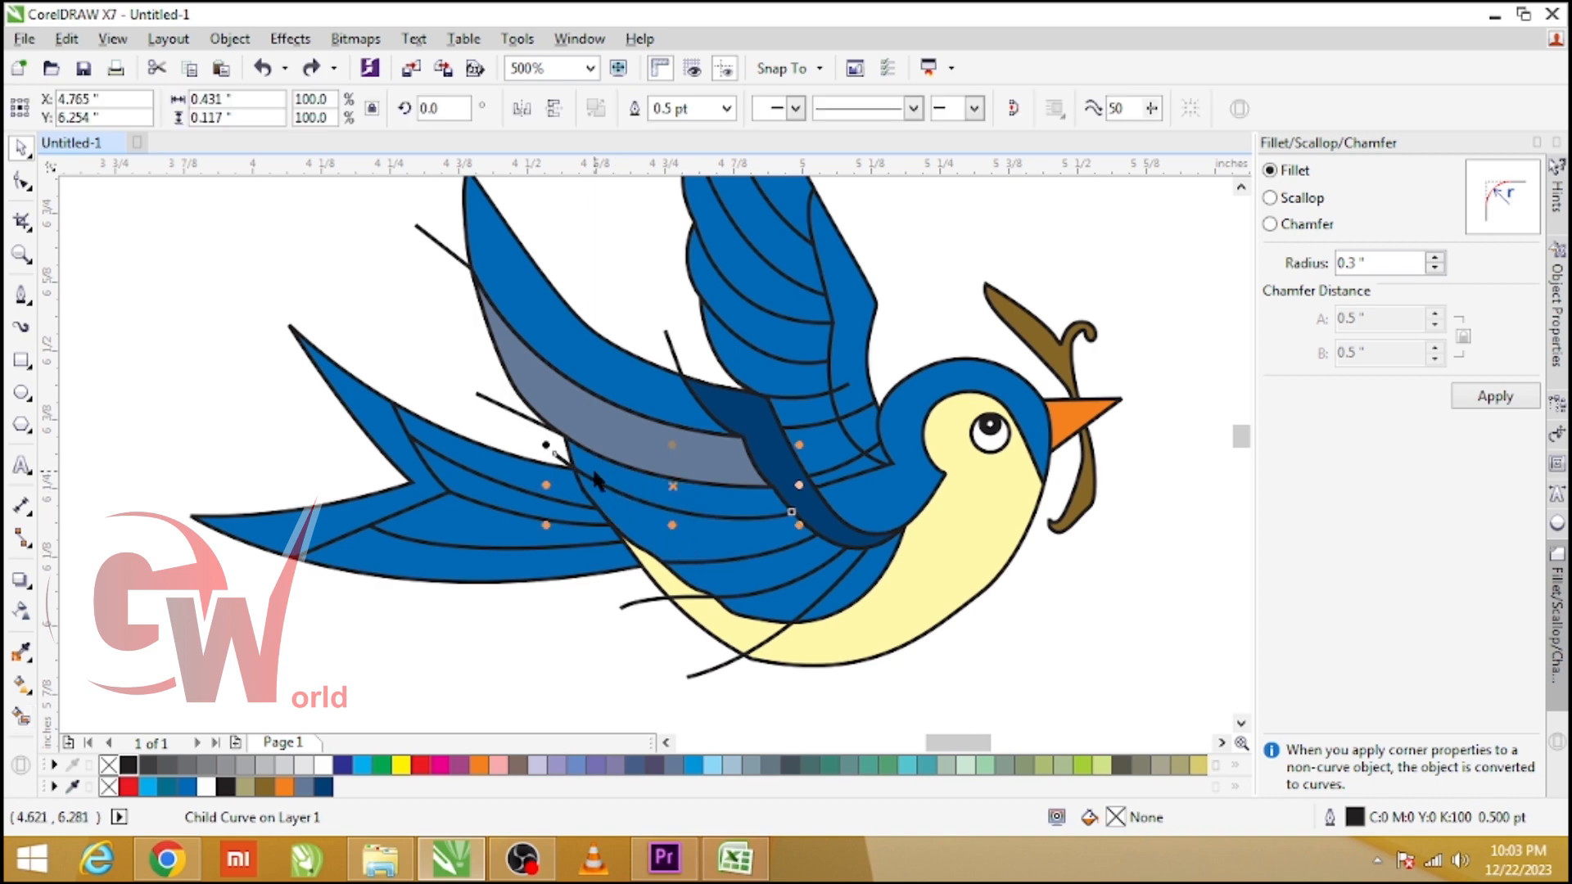
{"action": "key", "text": "space"}
{"action": "left_click", "coordinate": [744, 534]}
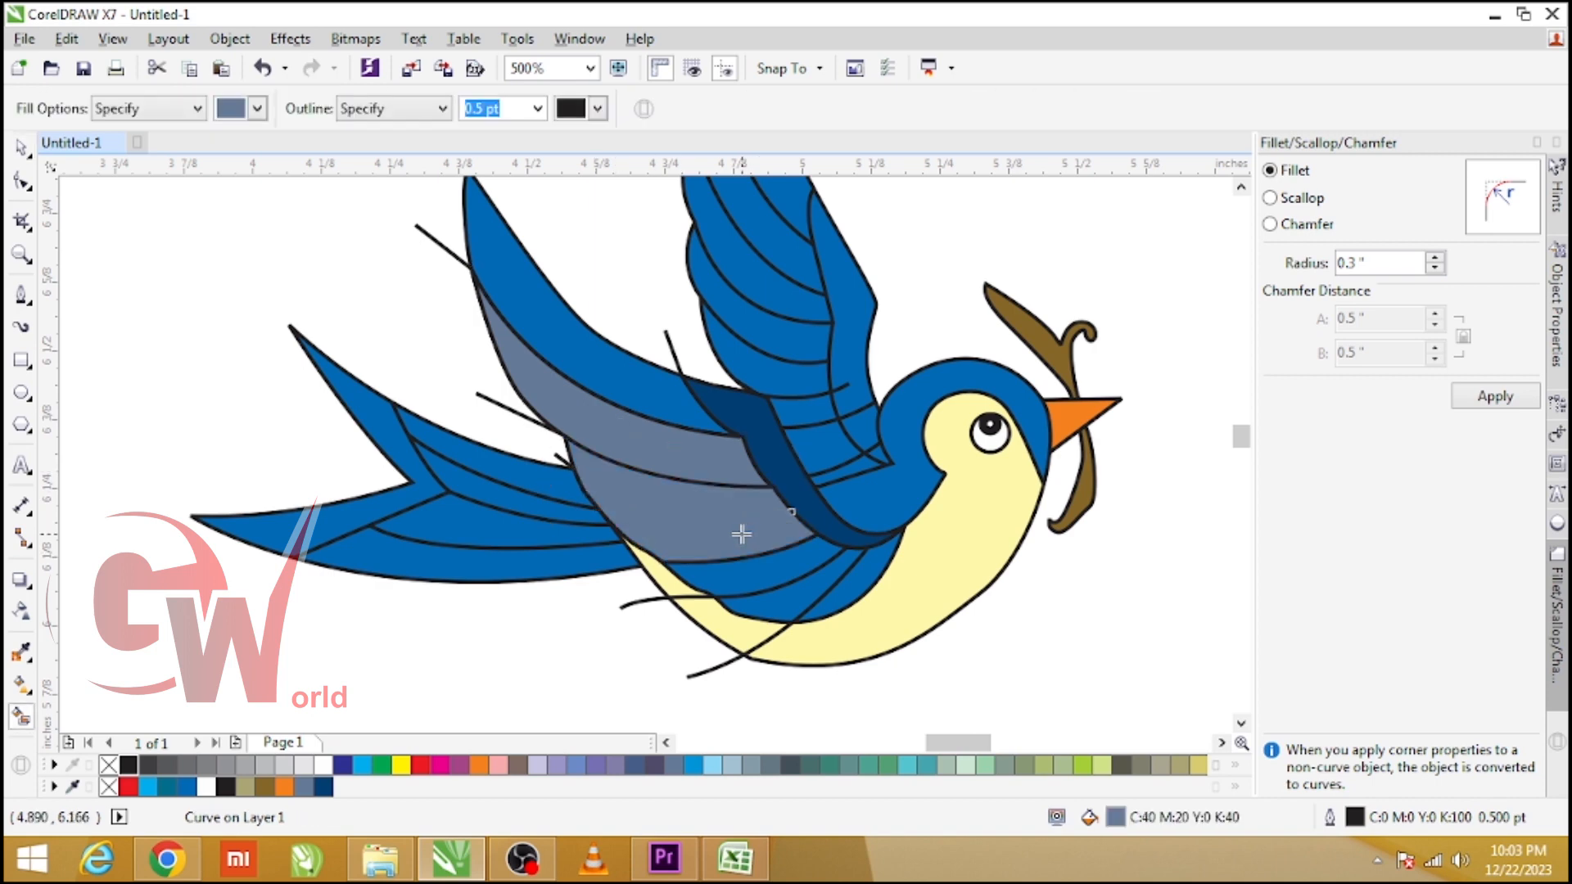
{"action": "key", "text": "ctrl+z"}
- Extend the fourth feather line's outer end past the lower wing's edge with the Shape tool, and return to Smart Fill
{"action": "key", "text": "space"}
{"action": "key", "text": "F10"}
{"action": "left_click", "coordinate": [665, 562]}
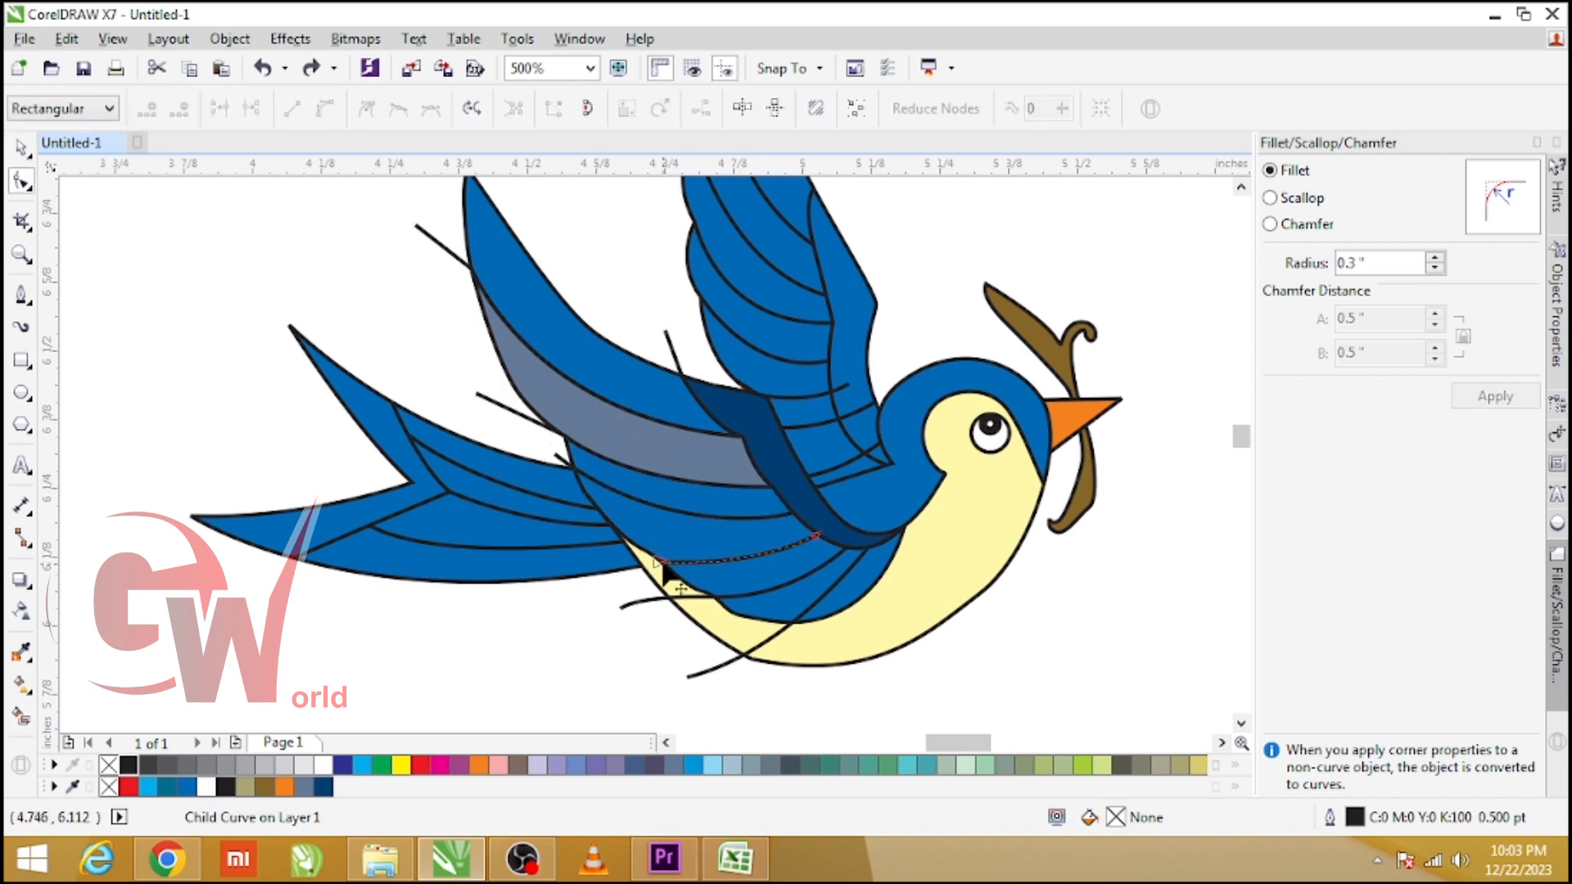
{"action": "scroll", "coordinate": [664, 561], "scroll_direction": "up", "scroll_amount": 1}
{"action": "left_click_drag", "start_coordinate": [660, 565], "coordinate": [630, 554]}
{"action": "key", "text": "space"}
{"action": "key", "text": "space"}
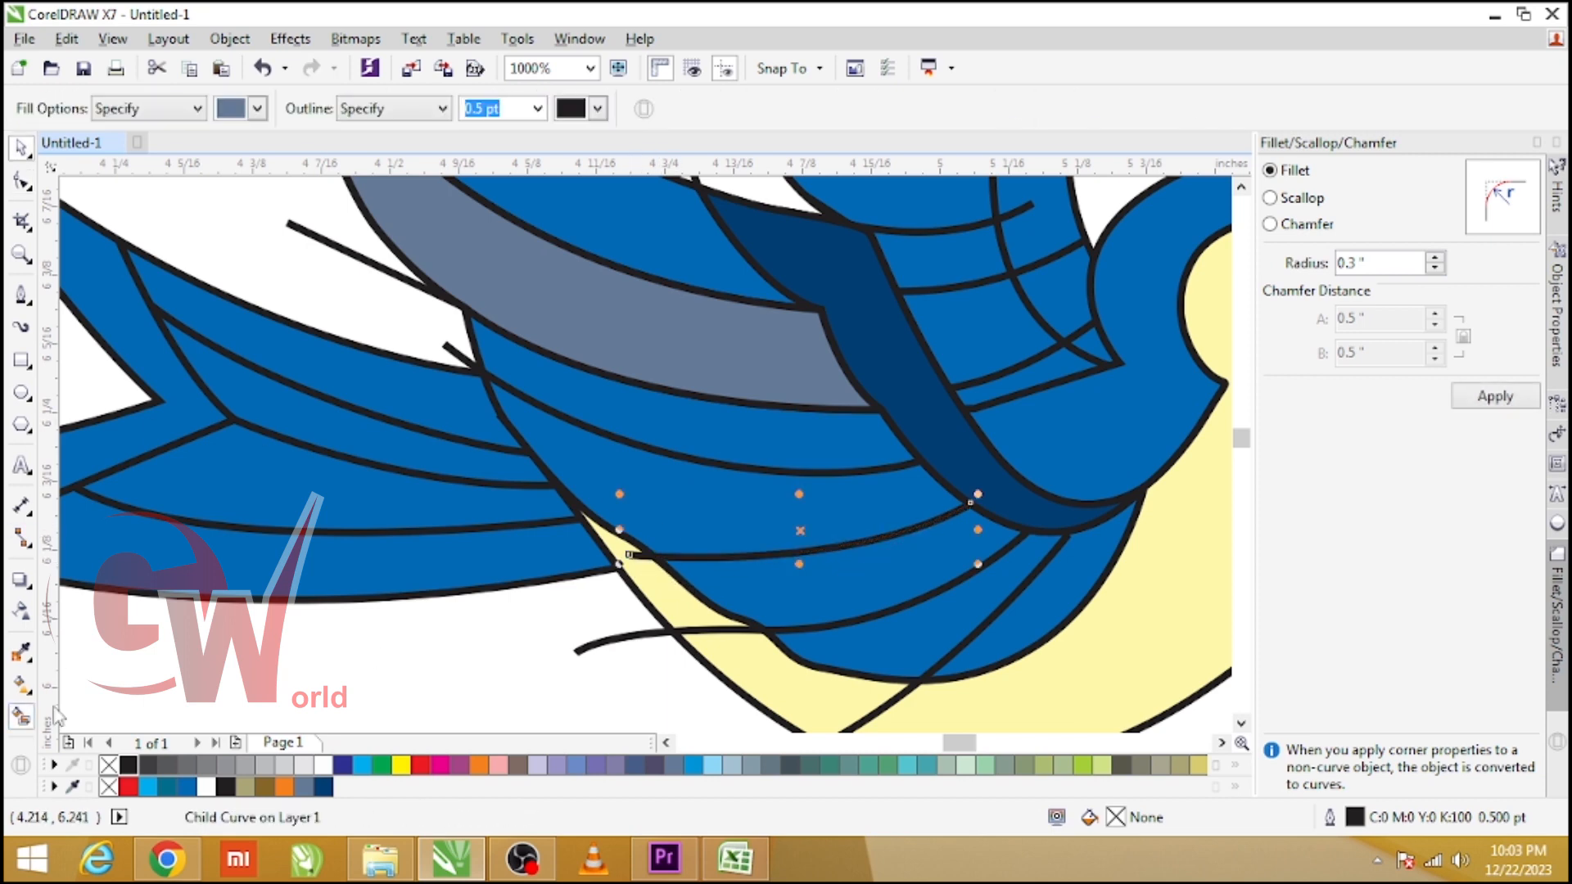
- Try Smart Fill between the third and fourth feather lines, check the lines by selecting them, and undo the fills
{"action": "left_click", "coordinate": [709, 519]}
{"action": "key", "text": "ctrl+z"}
{"action": "key", "text": "space"}
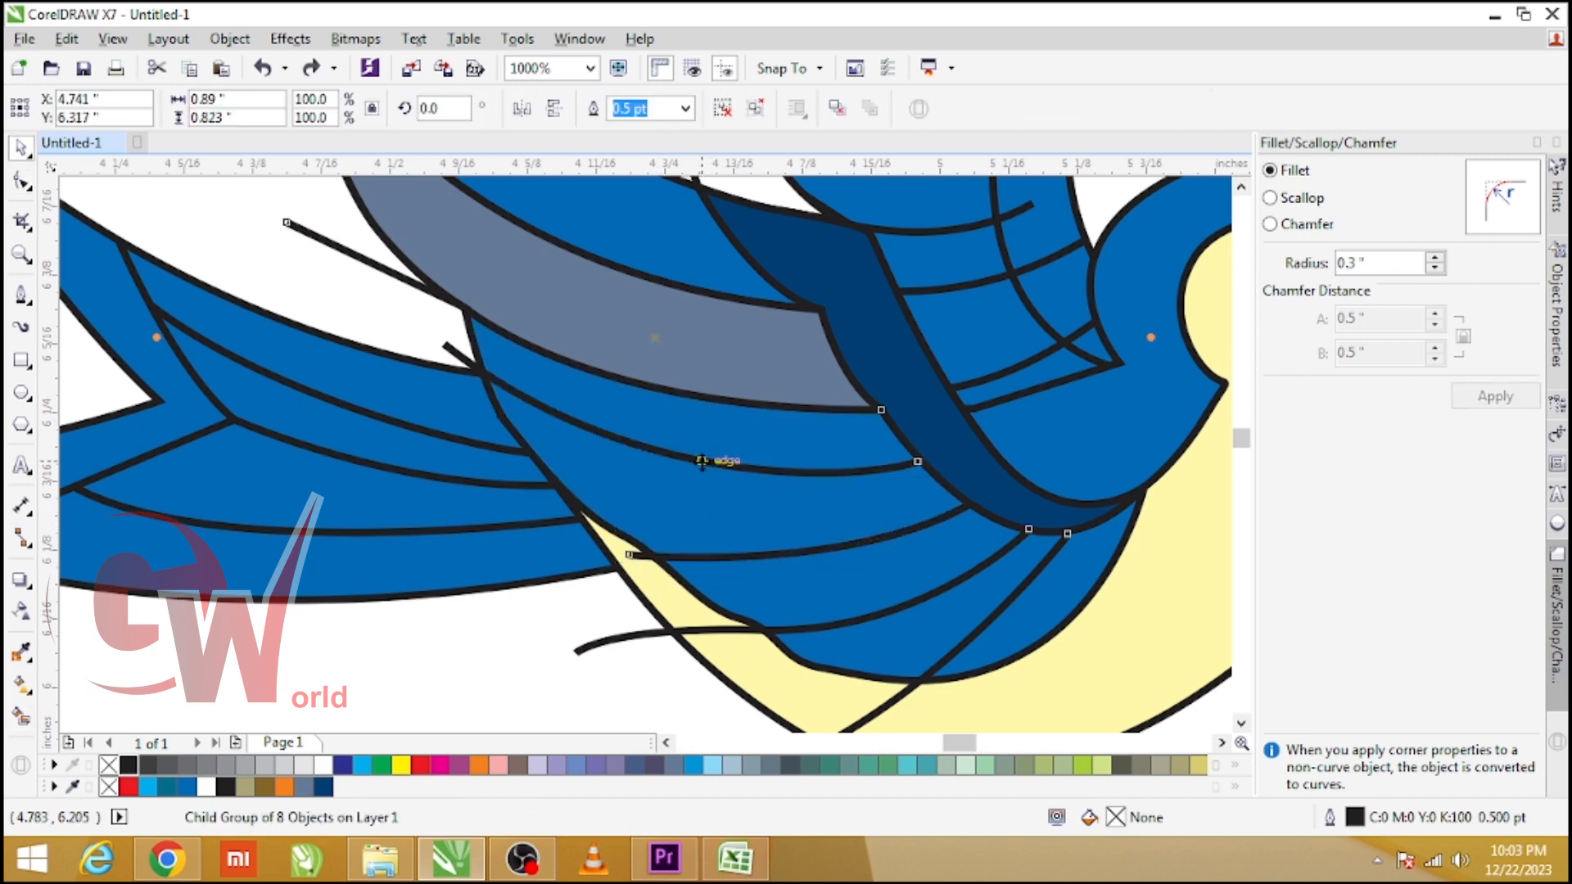
{"action": "left_click", "coordinate": [710, 452], "text": "ctrl"}
{"action": "left_click", "coordinate": [782, 554], "text": "ctrl"}
{"action": "left_click", "coordinate": [794, 552], "text": "ctrl"}
{"action": "key", "text": "space"}
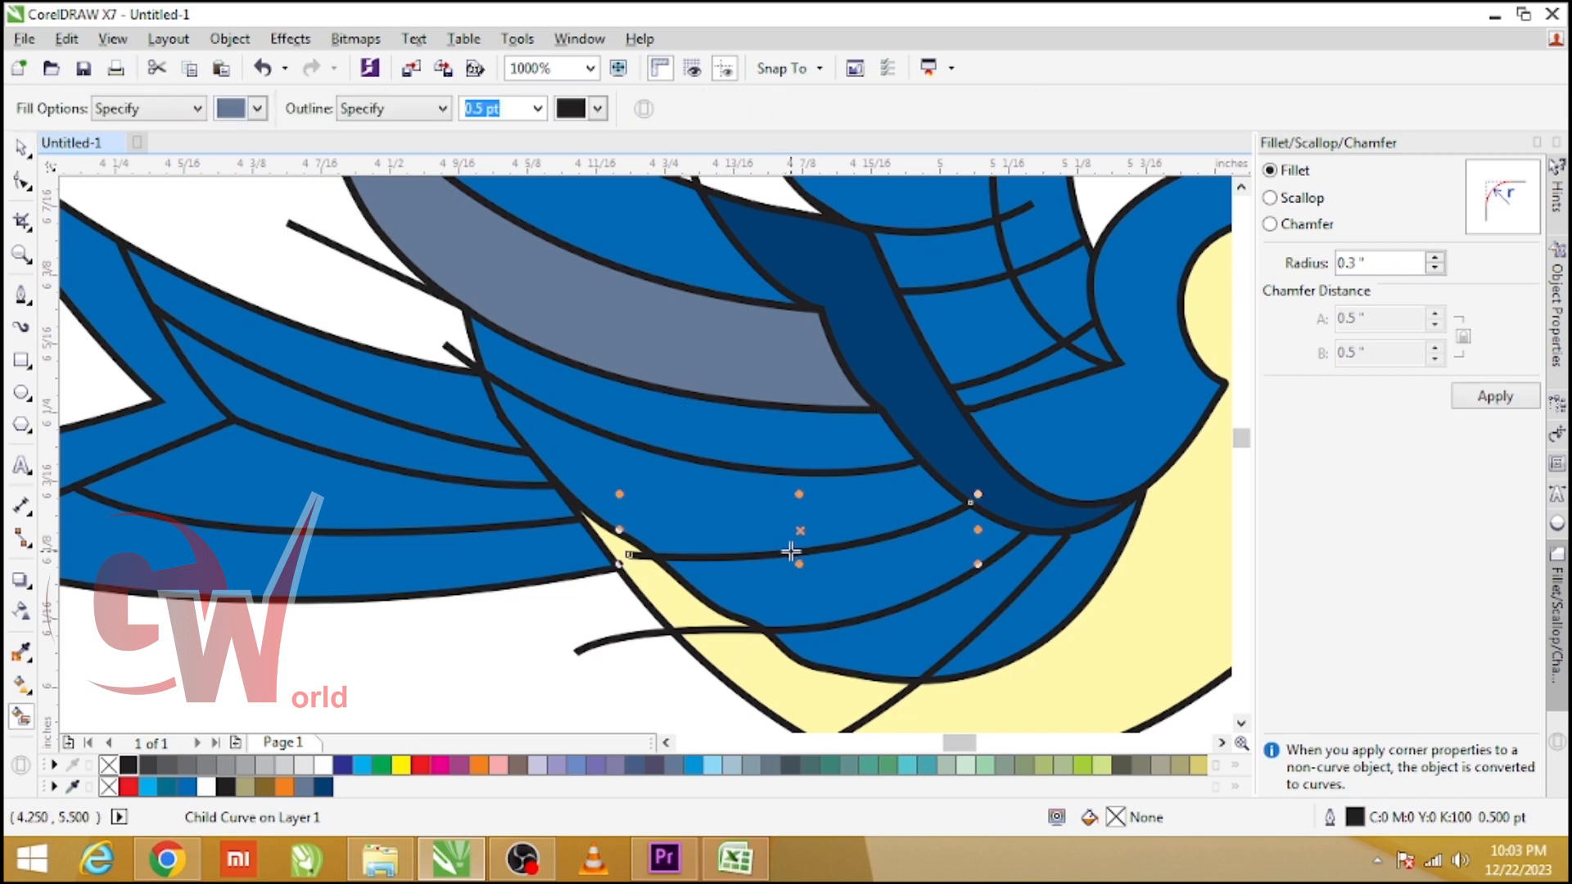
{"action": "left_click", "coordinate": [794, 549]}
{"action": "key", "text": "ctrl+z"}
- Smart Fill the section beneath the fourth feather line in grey-blue, and undo the fill of the lowest section
{"action": "left_click", "coordinate": [831, 614]}
{"action": "left_click", "coordinate": [1000, 649]}
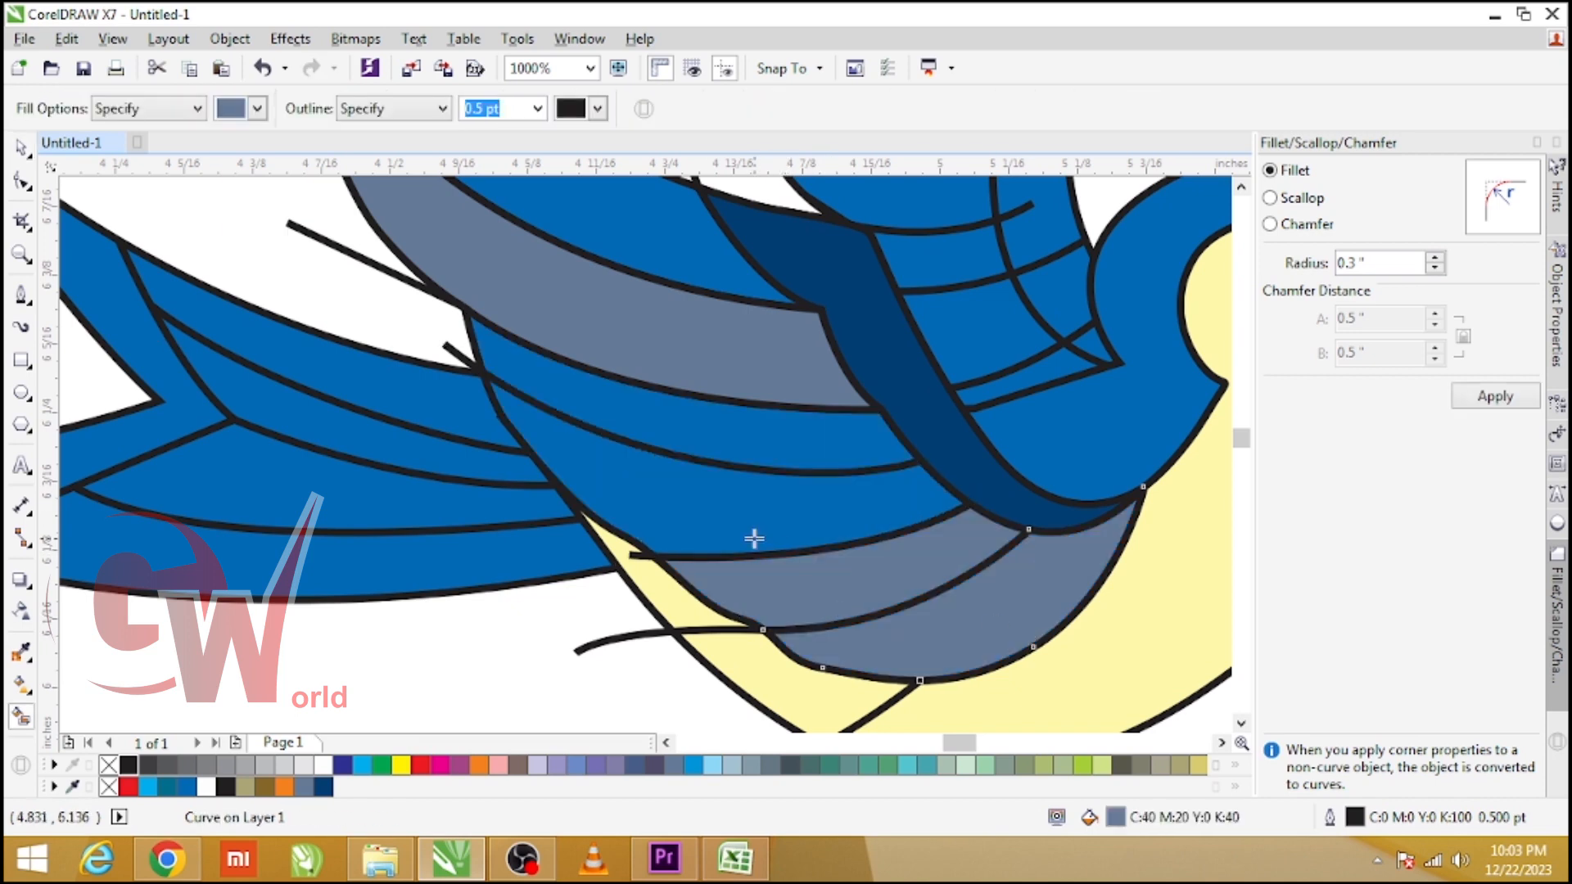
{"action": "key", "text": "ctrl+z"}
{"action": "scroll", "coordinate": [737, 533], "scroll_direction": "down", "scroll_amount": 1}
- Copy the wing band's dark blue to the lower wing's grey-blue feather sections
{"action": "key", "text": "space"}
{"action": "left_click", "coordinate": [800, 458]}
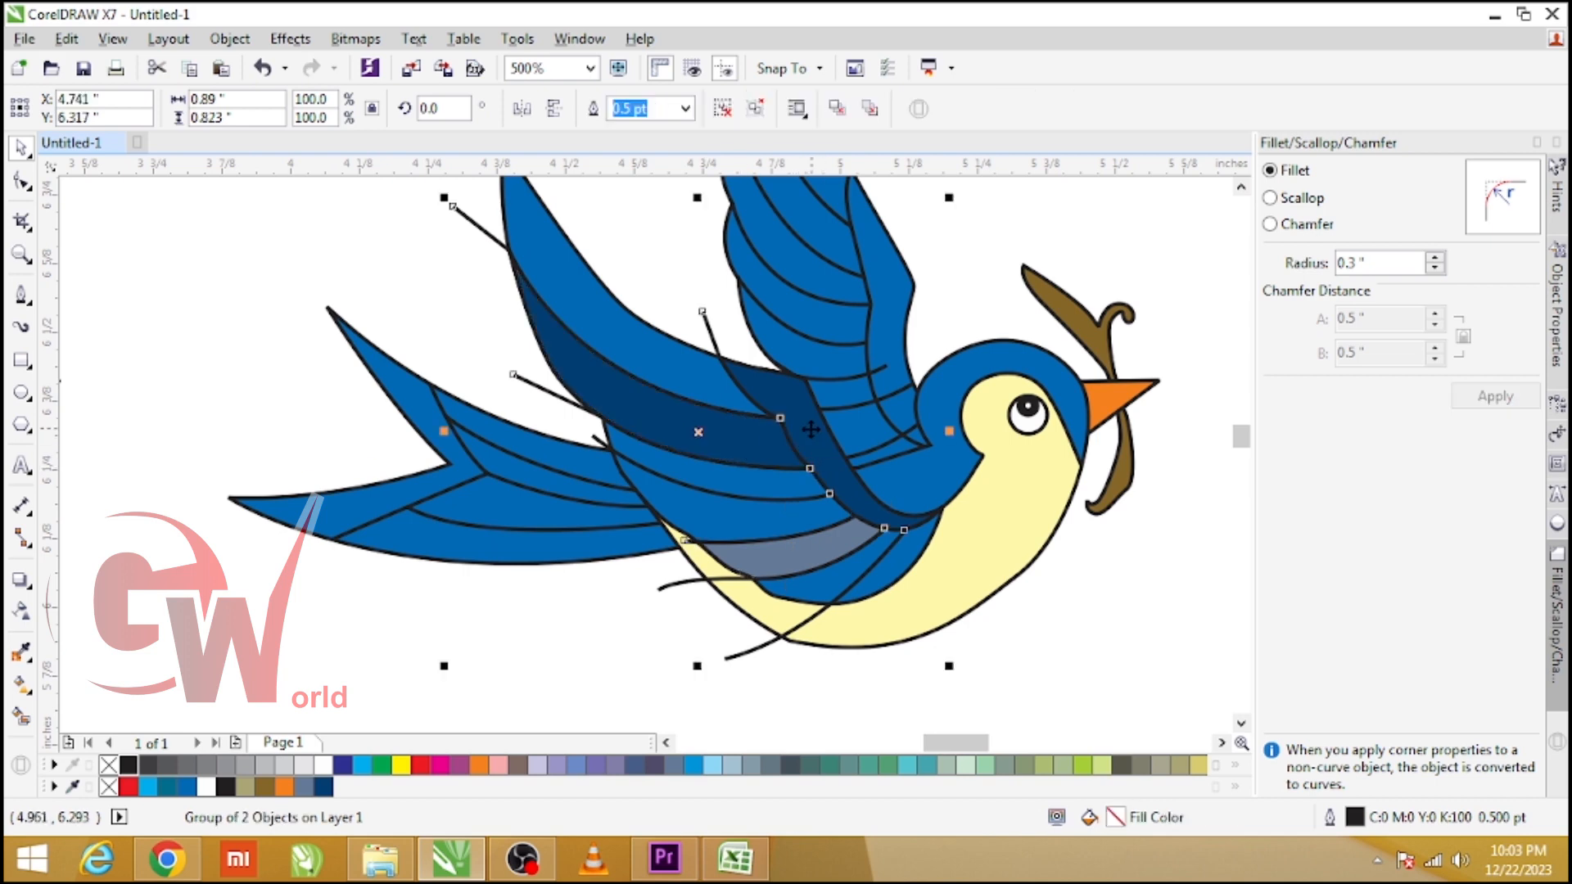
{"action": "left_click_drag", "start_coordinate": [811, 429], "coordinate": [807, 554]}
{"action": "left_click", "coordinate": [805, 551]}
- Select the lower wing's feather lines and dark-blue sections and PowerClip them inside the lower wing
{"action": "left_click", "coordinate": [762, 434], "text": "shift"}
{"action": "left_click", "coordinate": [672, 356], "text": "shift"}
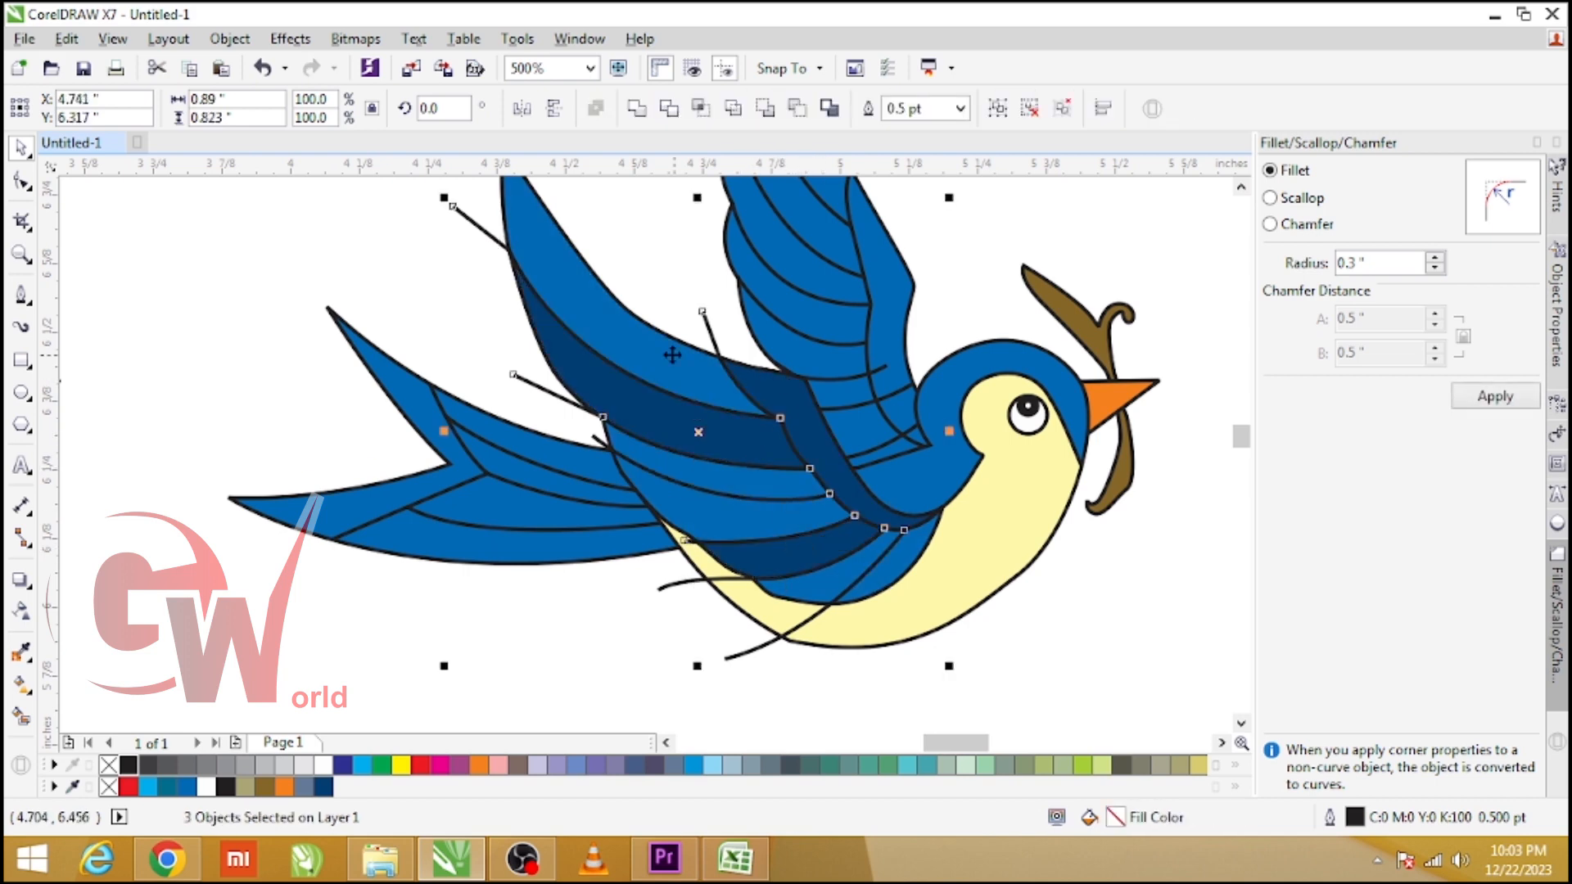
{"action": "key", "text": "alt+j"}
{"action": "key", "text": "w"}
{"action": "key", "text": "p"}
{"action": "left_click", "coordinate": [627, 336]}
{"action": "left_click", "coordinate": [856, 471]}
{"action": "left_click", "coordinate": [505, 248]}
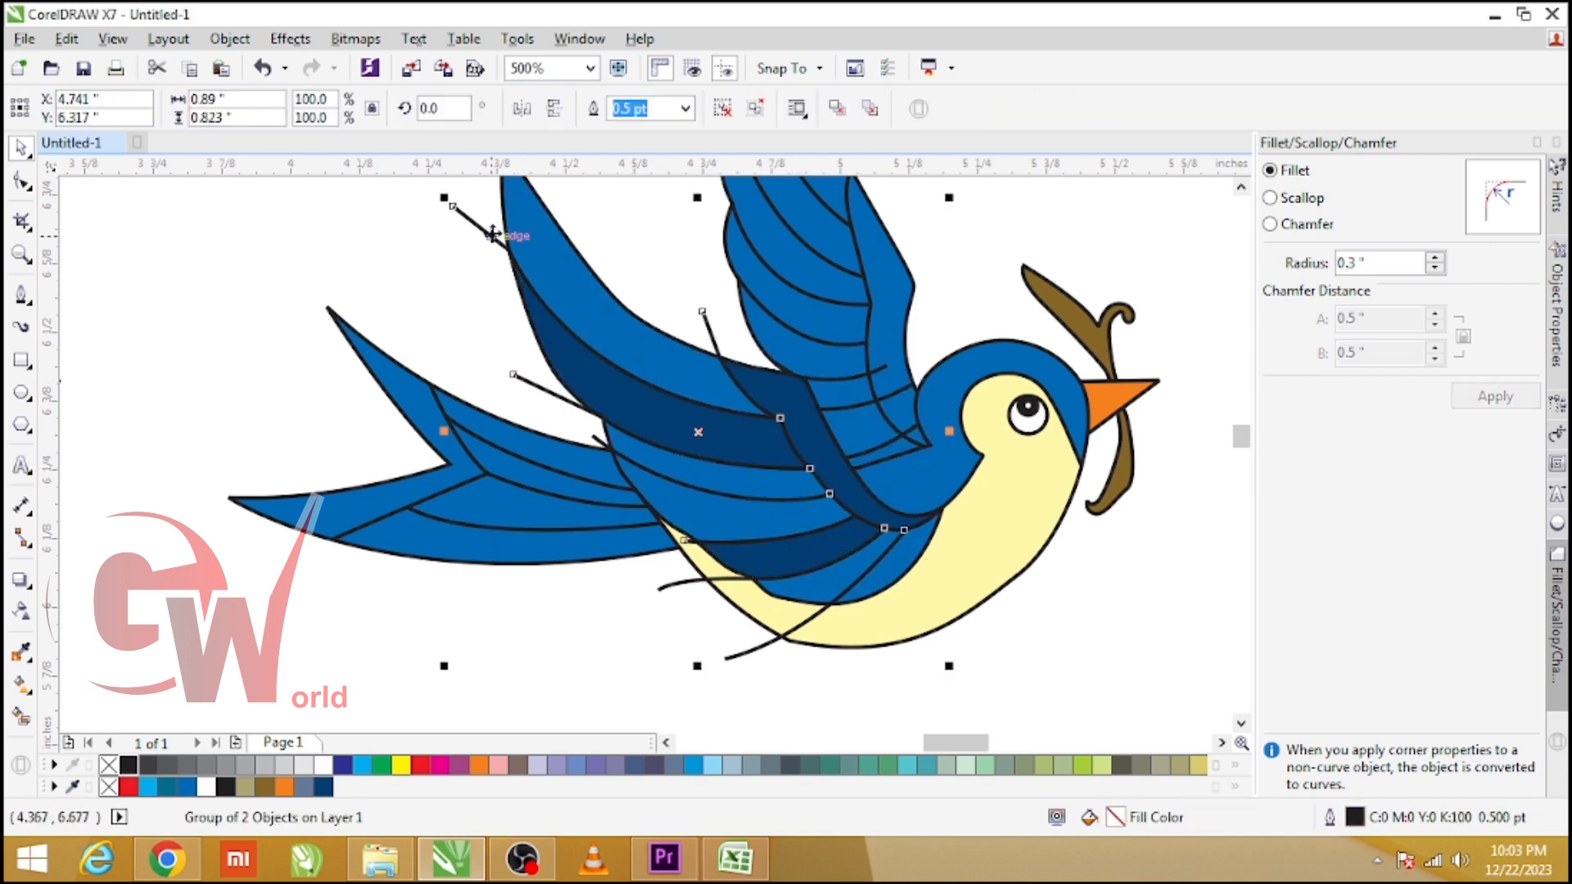
{"action": "left_click", "coordinate": [613, 390]}
{"action": "left_click", "coordinate": [537, 622]}
- Extract the tail's PowerClip contents and Smart Fill the lower section of each fork, matching the wing's dark blue
{"action": "scroll", "coordinate": [476, 438], "scroll_direction": "down", "scroll_amount": 2}
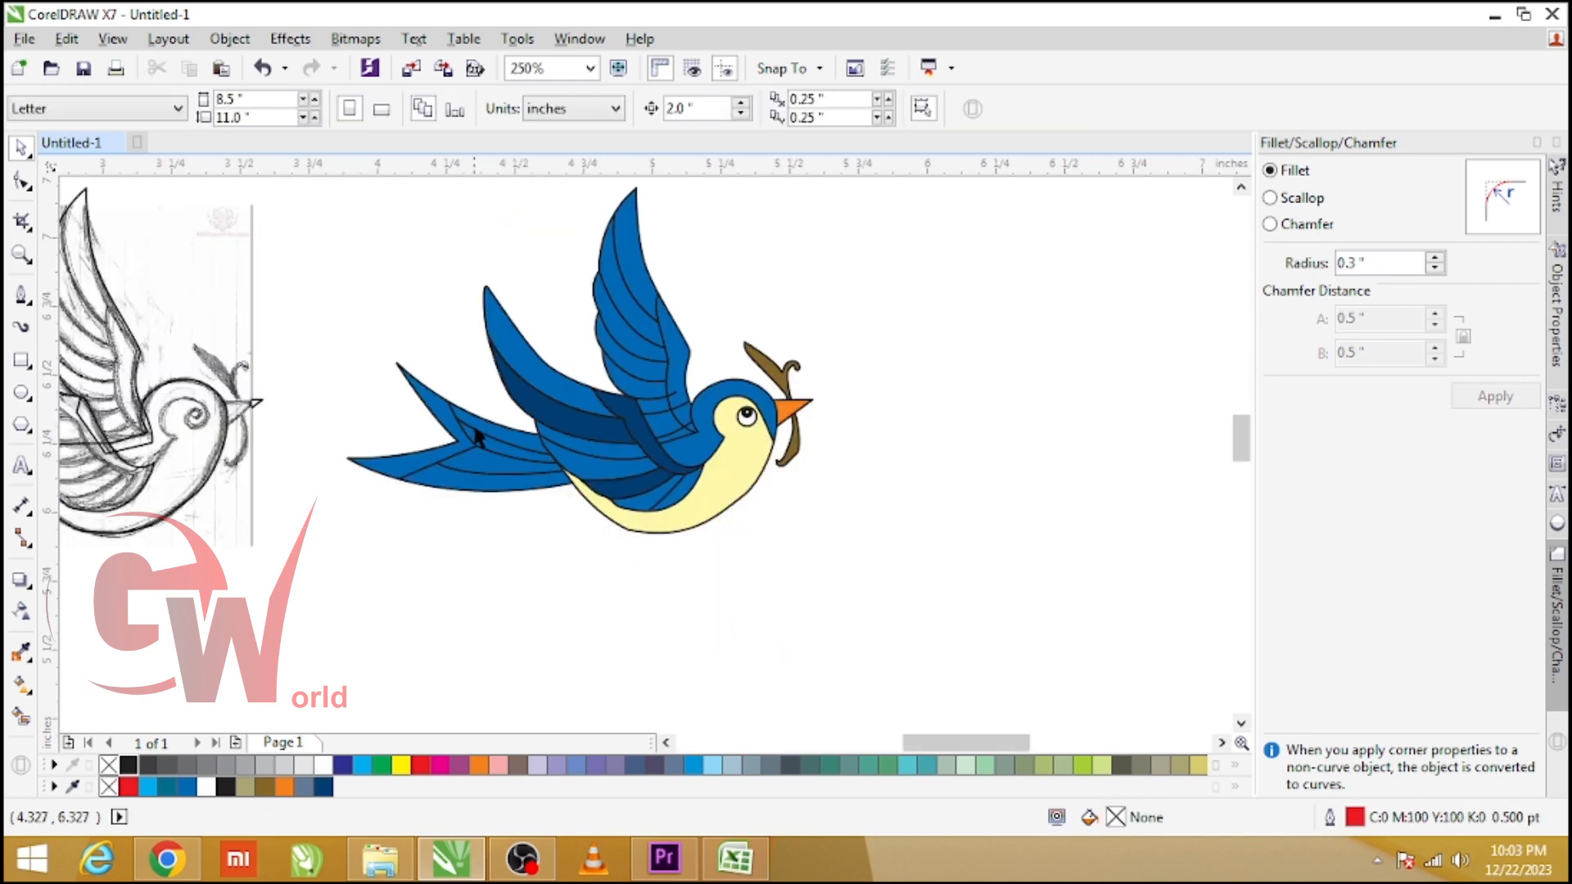
{"action": "scroll", "coordinate": [495, 471], "scroll_direction": "up", "scroll_amount": 1}
{"action": "left_click", "coordinate": [494, 471]}
{"action": "key", "text": "alt+j"}
{"action": "key", "text": "w"}
{"action": "key", "text": "x"}
{"action": "key", "text": "s"}
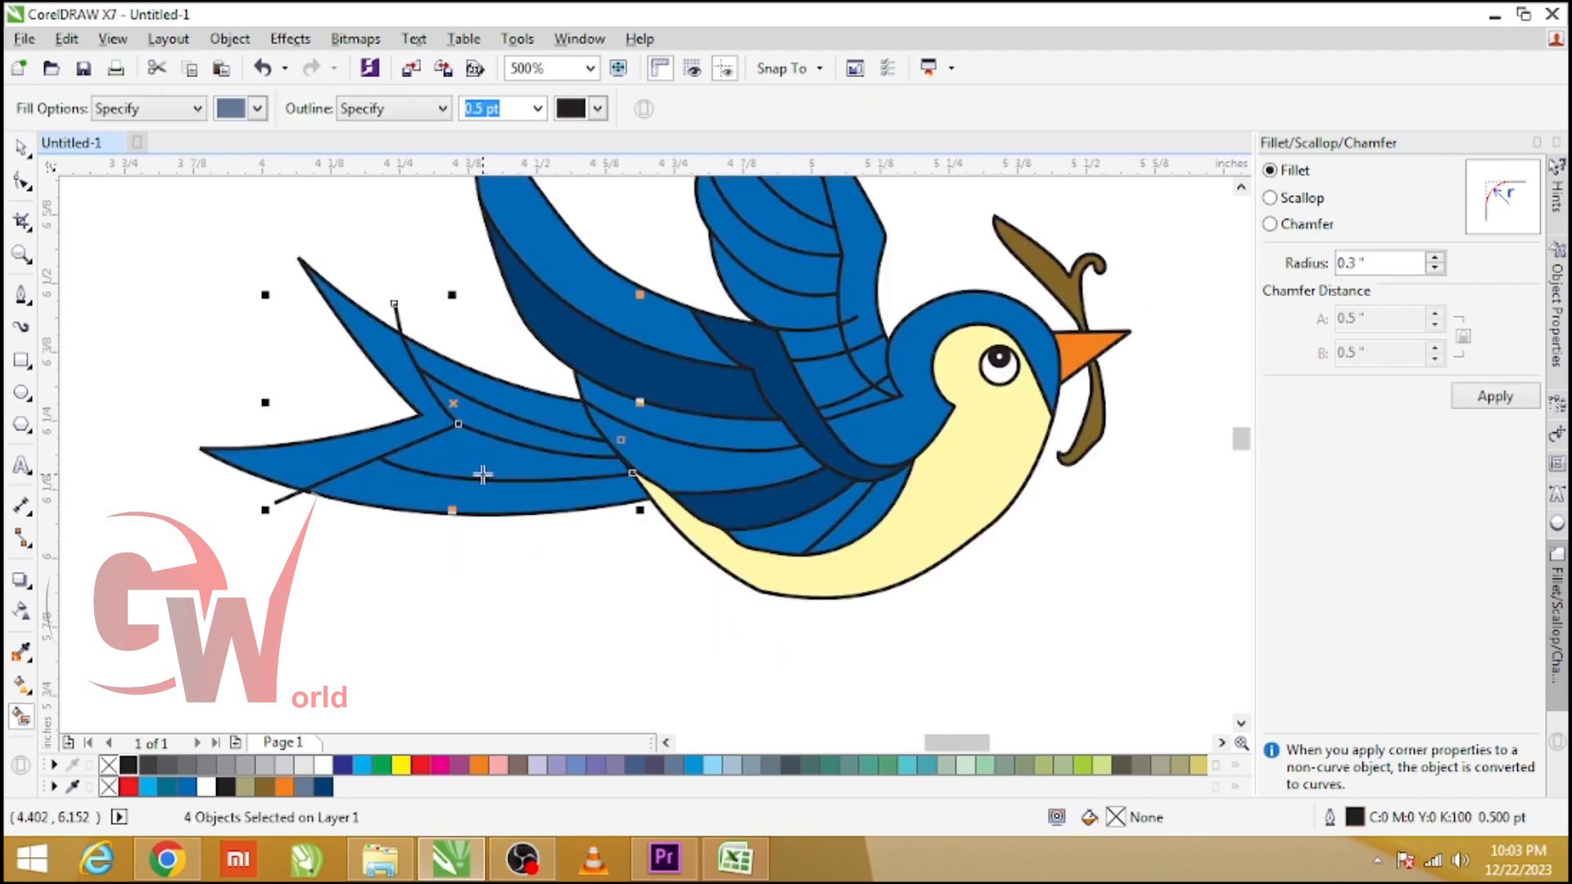
{"action": "left_click", "coordinate": [440, 503]}
{"action": "left_click_drag", "start_coordinate": [593, 373], "coordinate": [425, 494]}
{"action": "left_click", "coordinate": [477, 572]}
{"action": "left_click_drag", "start_coordinate": [479, 352], "coordinate": [411, 496]}
- PowerClip the tail's feather lines and dark-blue sections back inside the tail shape
{"action": "key", "text": "alt+j"}
{"action": "key", "text": "w"}
{"action": "key", "text": "p"}
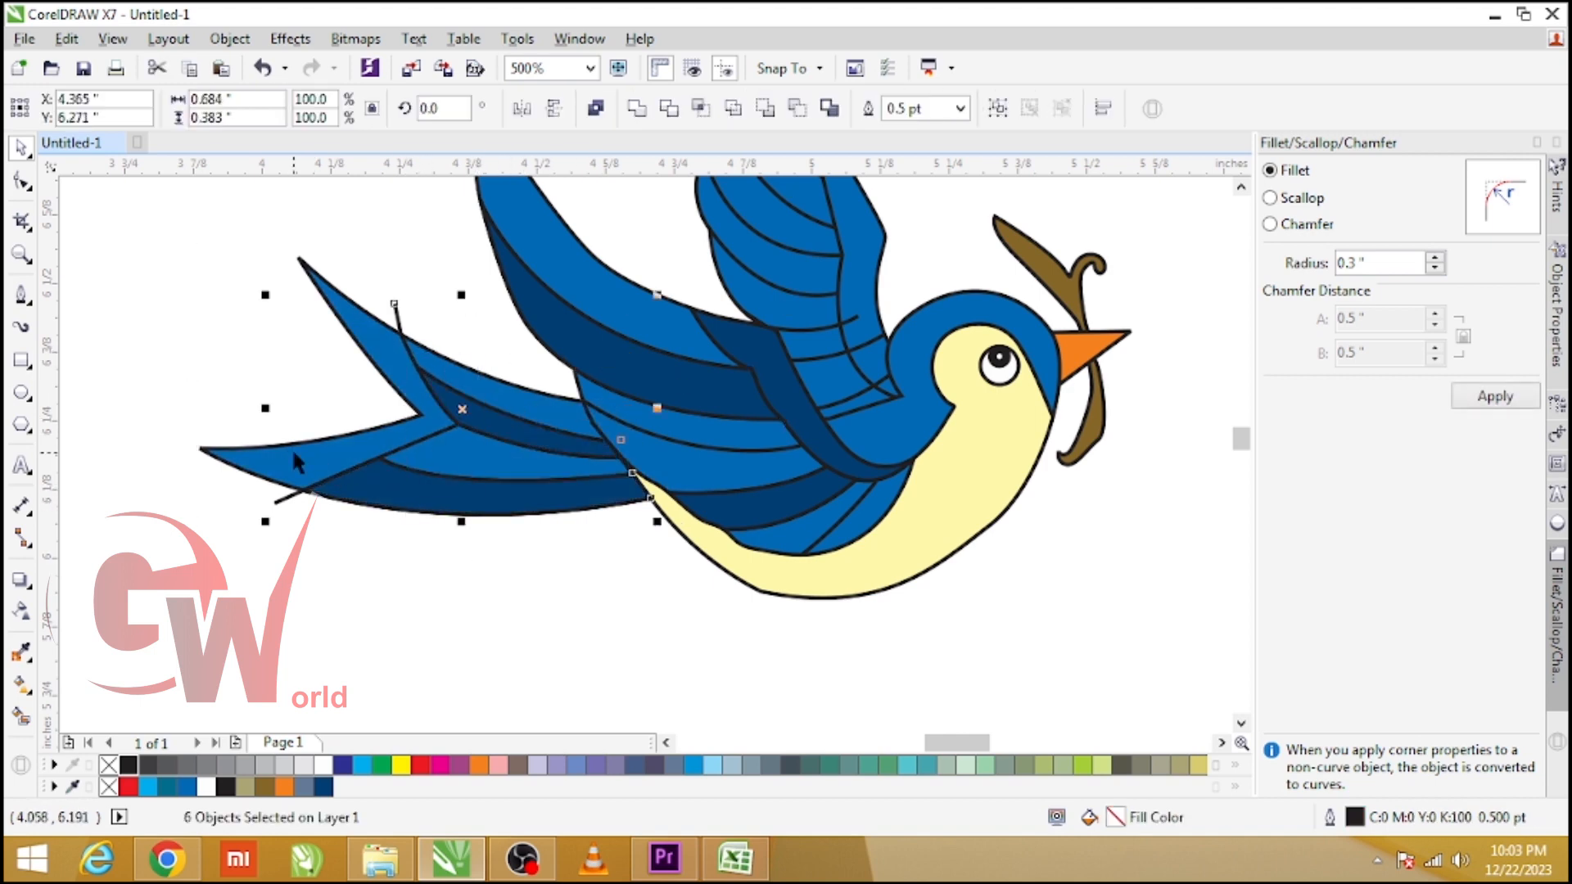
{"action": "left_click", "coordinate": [303, 459]}
- Extract the upper wing's PowerClip contents and Smart Fill its alternating feather sections in grey-blue
{"action": "scroll", "coordinate": [911, 235], "scroll_direction": "down", "scroll_amount": 1}
{"action": "scroll", "coordinate": [640, 428], "scroll_direction": "up", "scroll_amount": 1}
{"action": "left_click", "coordinate": [529, 483]}
{"action": "key", "text": "alt+j"}
{"action": "key", "text": "w"}
{"action": "key", "text": "x"}
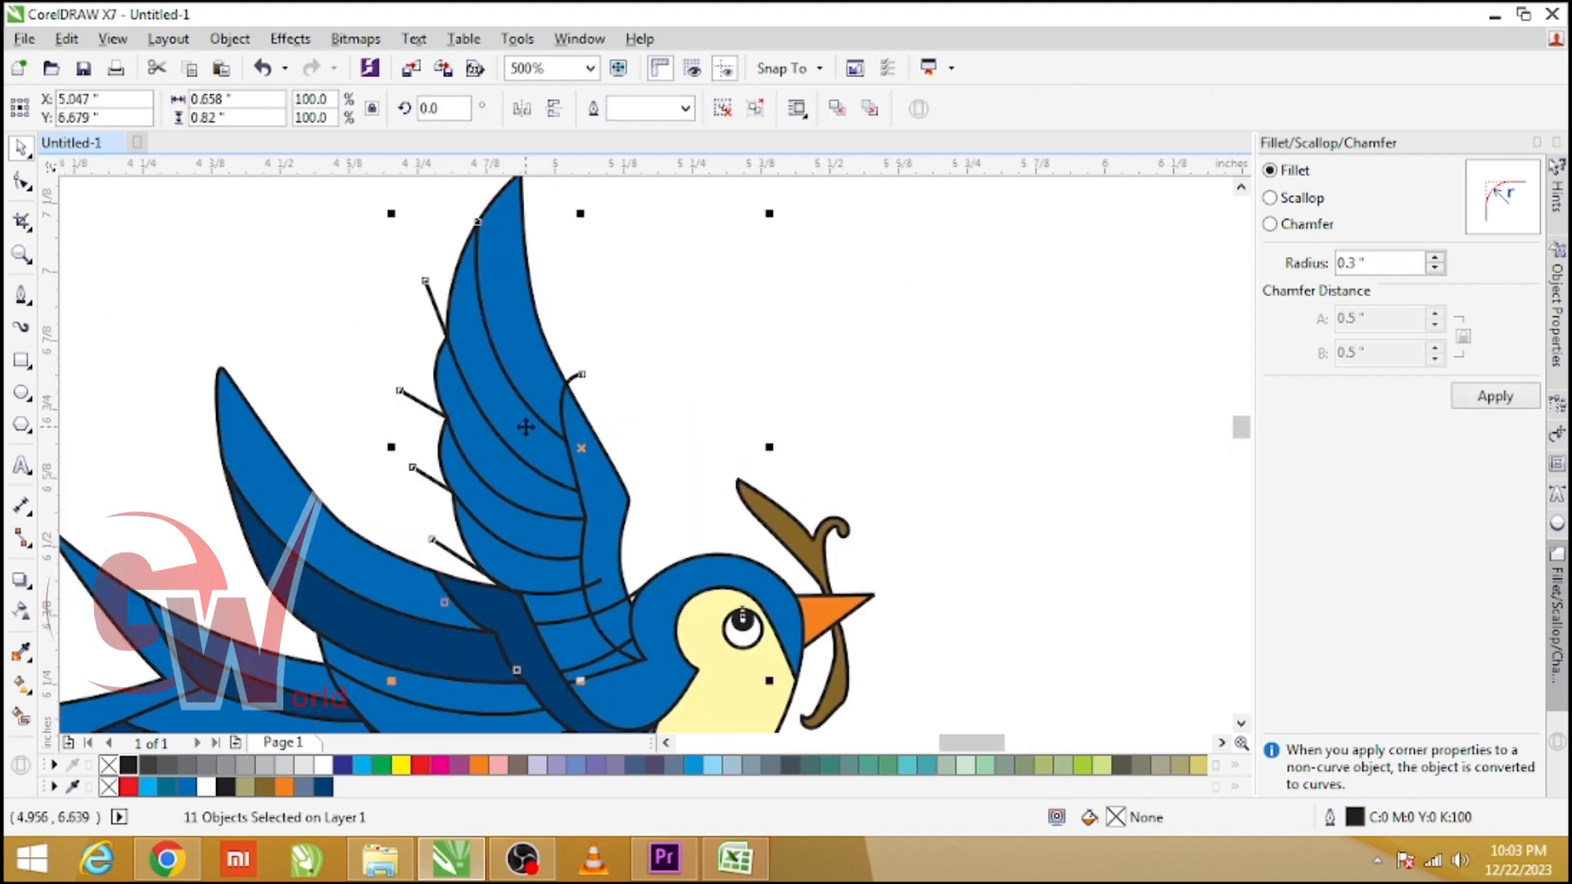
{"action": "key", "text": "s"}
{"action": "left_click", "coordinate": [527, 427]}
{"action": "left_click", "coordinate": [503, 511]}
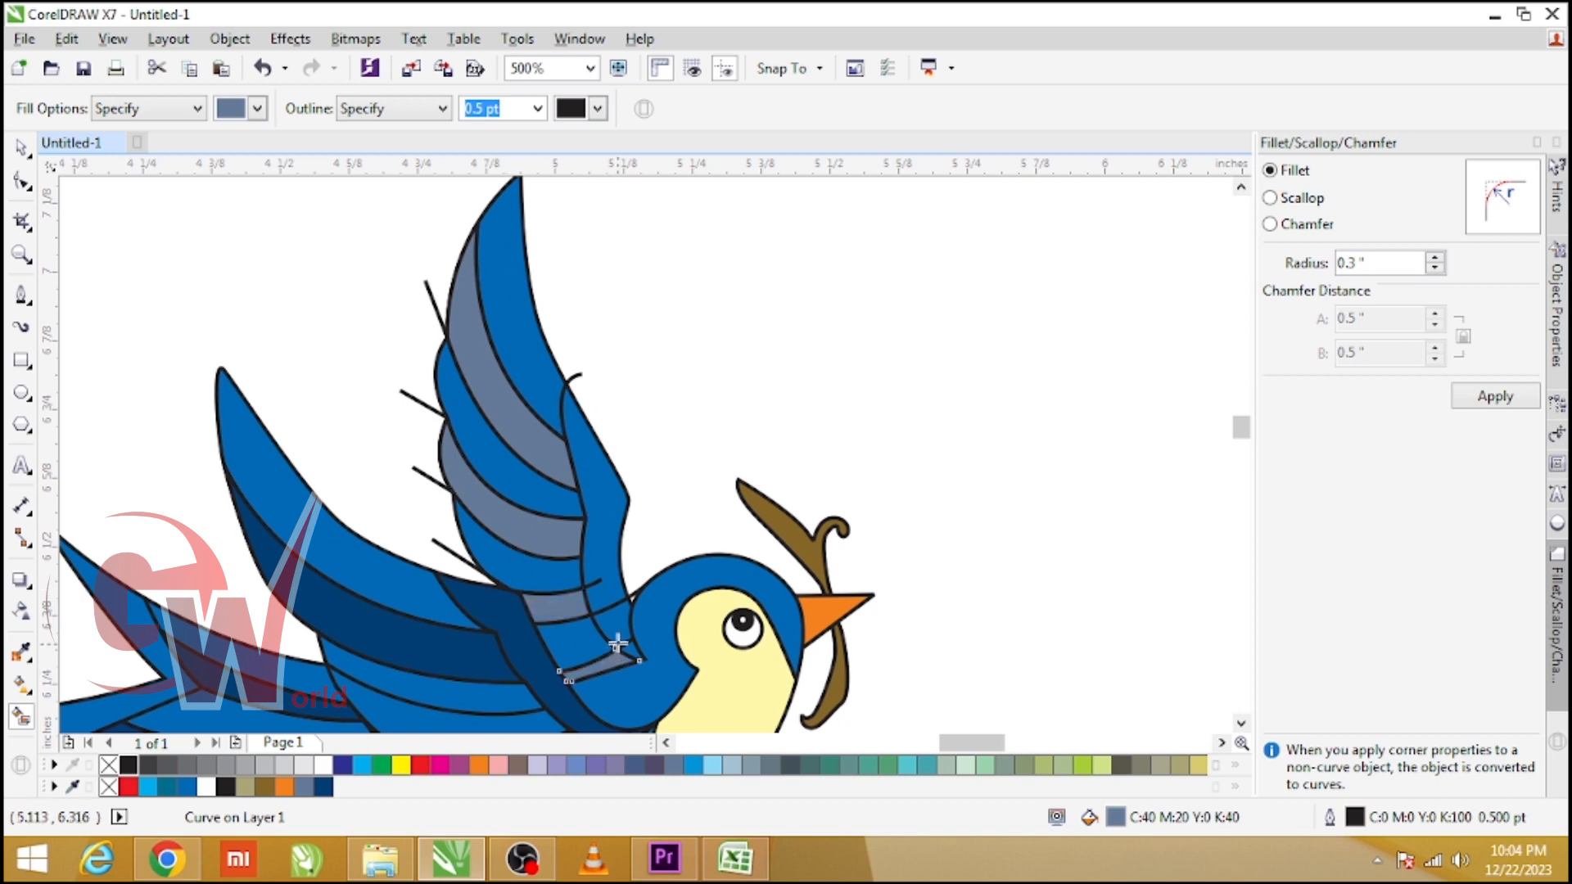
- Group the upper wing's filled feather sections and give them the dark blue of the lower wing
{"action": "key", "text": "space"}
{"action": "left_click", "coordinate": [555, 607], "text": "shift"}
{"action": "left_click", "coordinate": [514, 430], "text": "shift"}
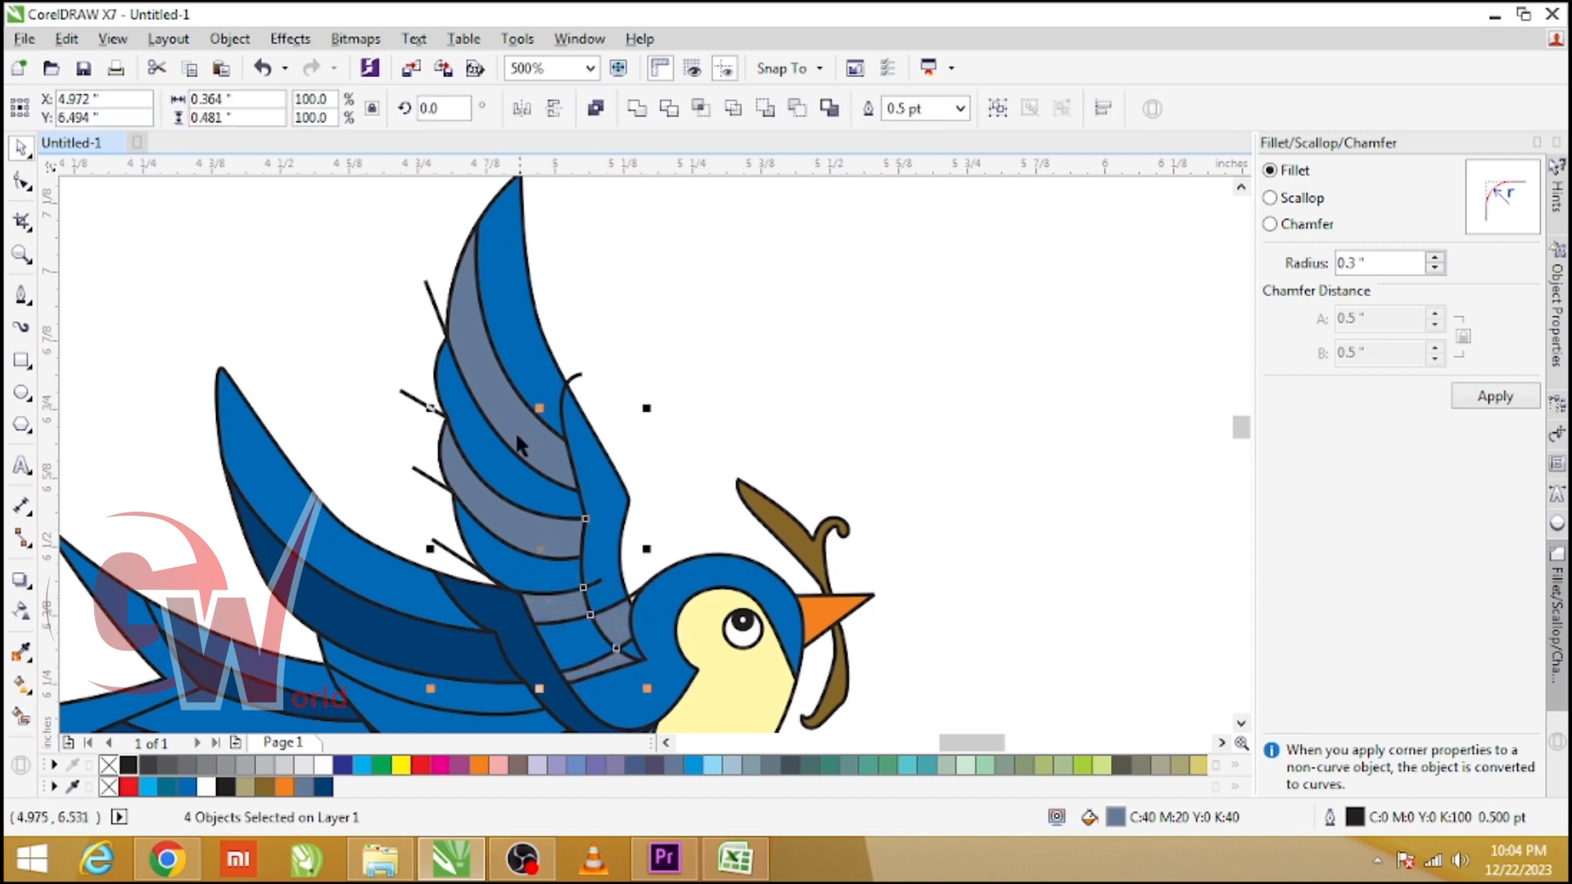
{"action": "key", "text": "ctrl+g"}
{"action": "left_click_drag", "start_coordinate": [386, 610], "coordinate": [504, 403]}
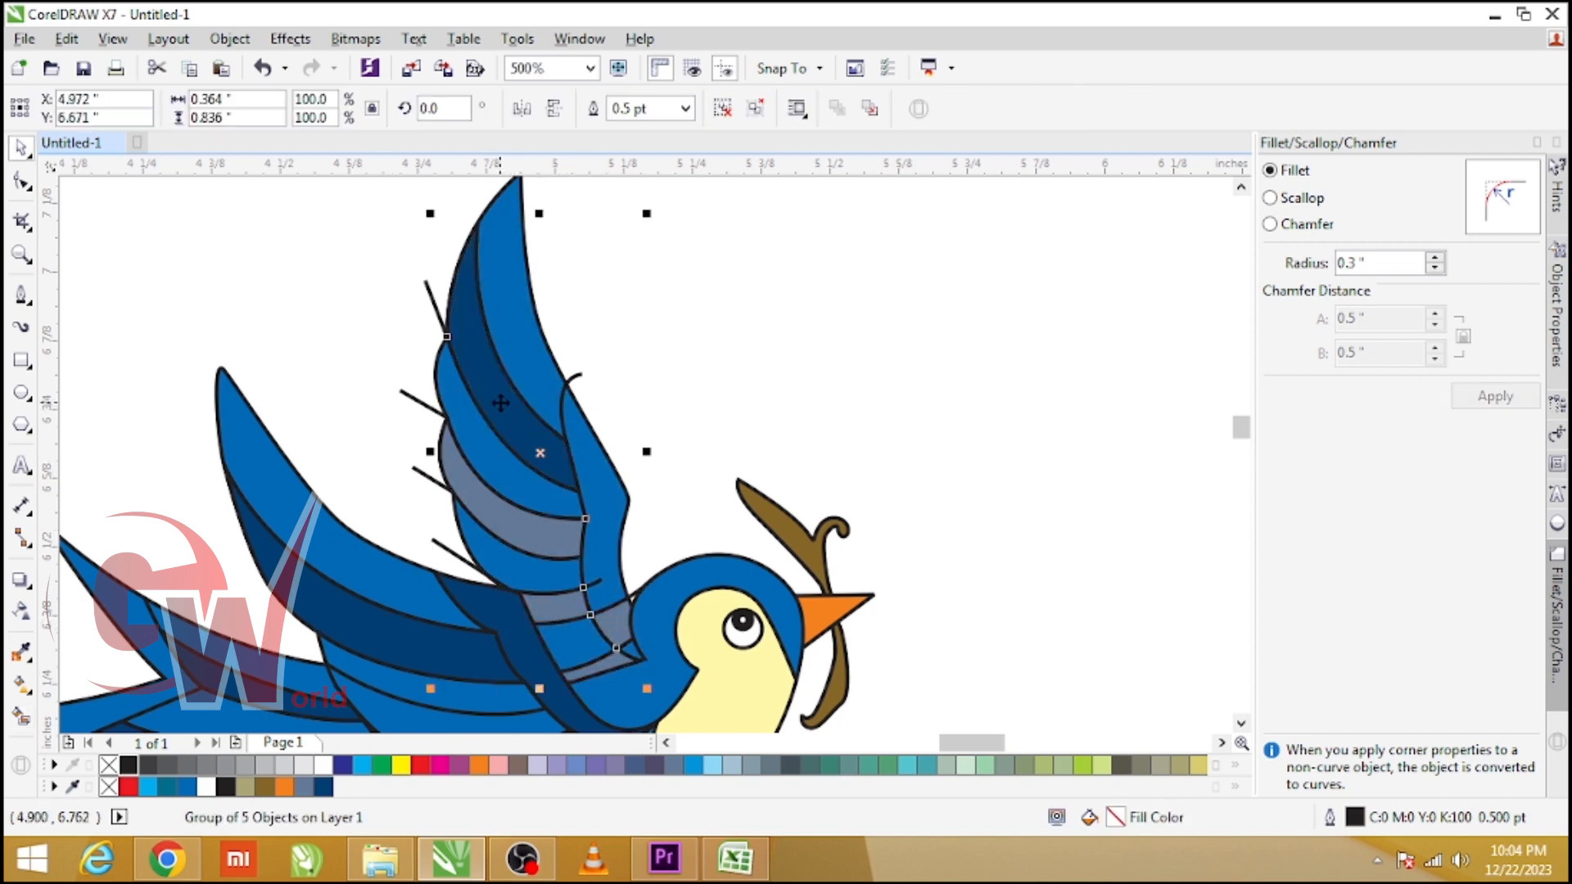
{"action": "left_click_drag", "start_coordinate": [601, 401], "coordinate": [558, 503]}
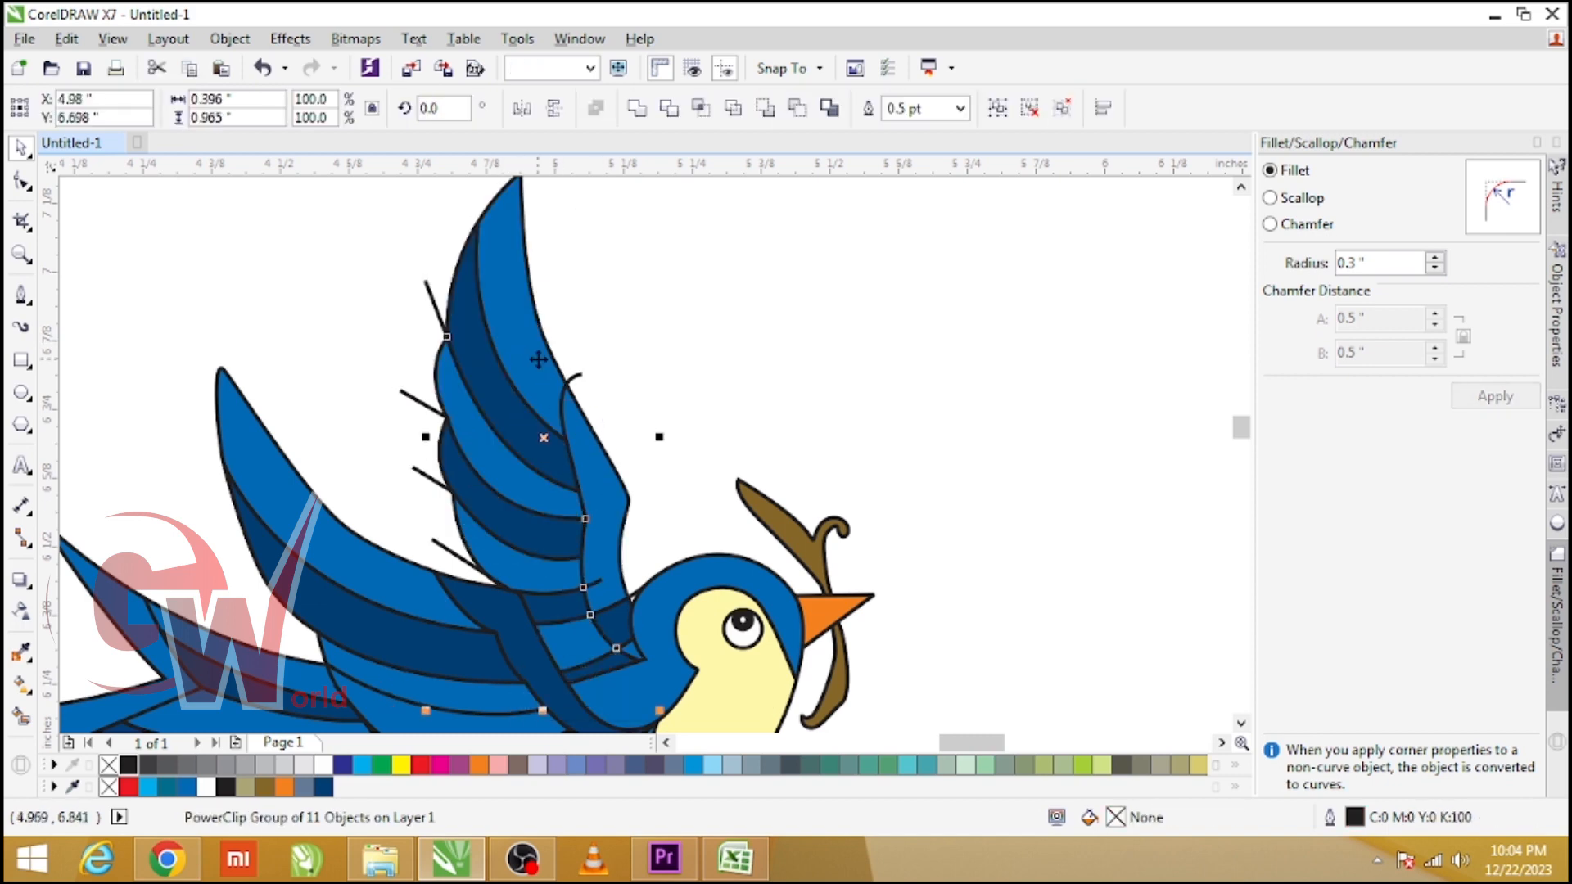
- Try to PowerClip the upper wing's feather lines and dark sections inside the wing, and undo it
{"action": "left_click", "coordinate": [533, 295], "text": "shift"}
{"action": "key", "text": "alt+c"}
{"action": "key", "text": "w"}
{"action": "key", "text": "p"}
{"action": "left_click", "coordinate": [503, 256]}
{"action": "left_click", "coordinate": [541, 298]}
{"action": "scroll", "coordinate": [544, 300], "scroll_direction": "down", "scroll_amount": 2}
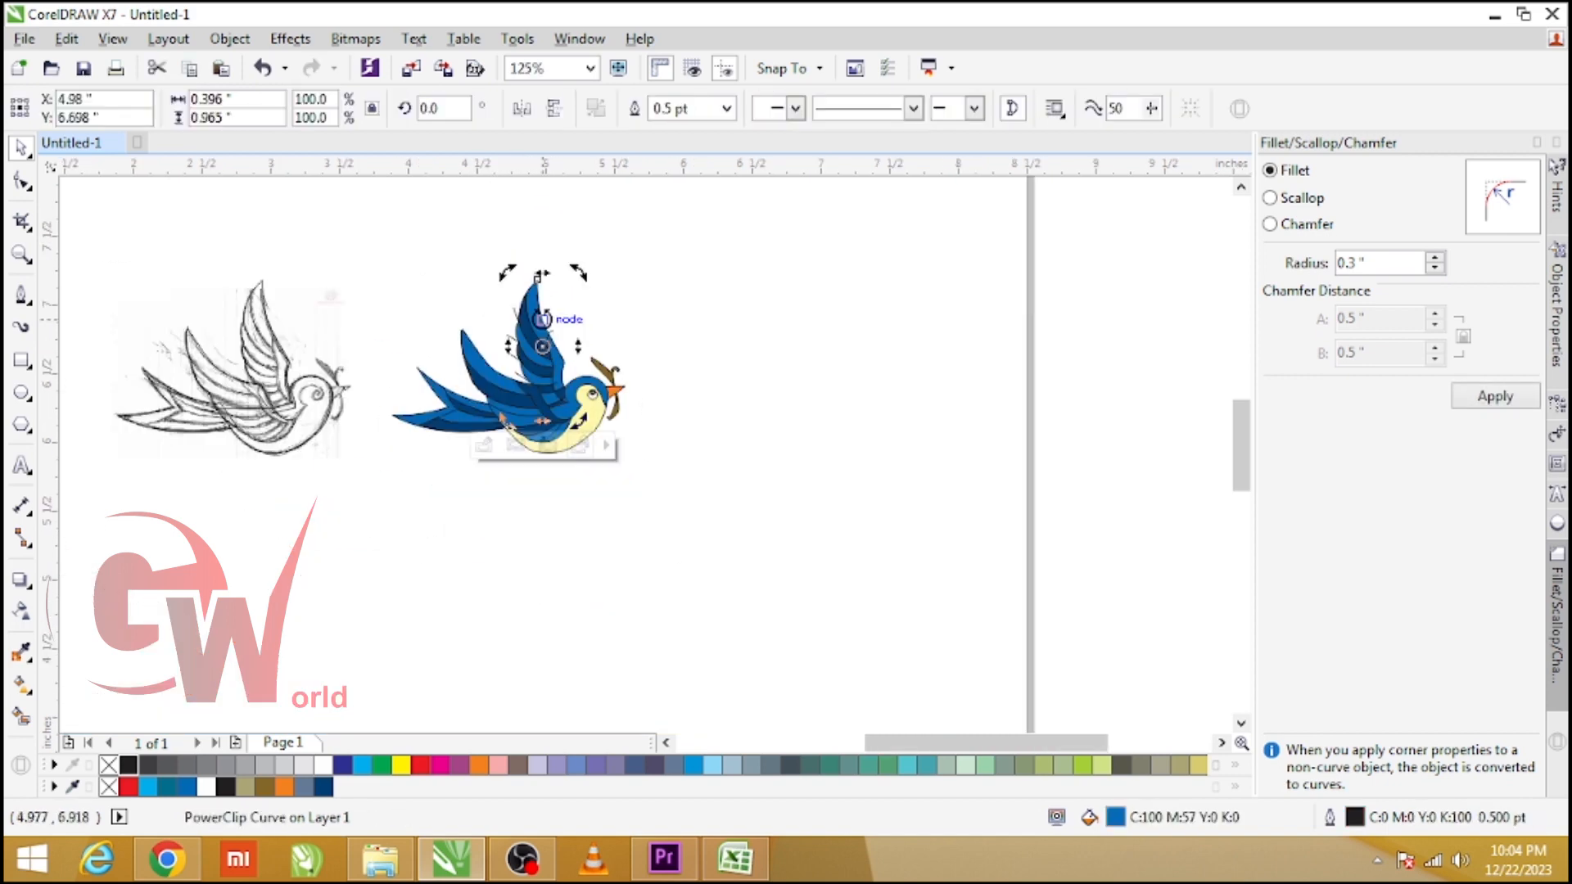
{"action": "key", "text": "ctrl+z"}
{"action": "scroll", "coordinate": [507, 282], "scroll_direction": "up", "scroll_amount": 2}
{"action": "scroll", "coordinate": [507, 283], "scroll_direction": "down", "scroll_amount": 1}
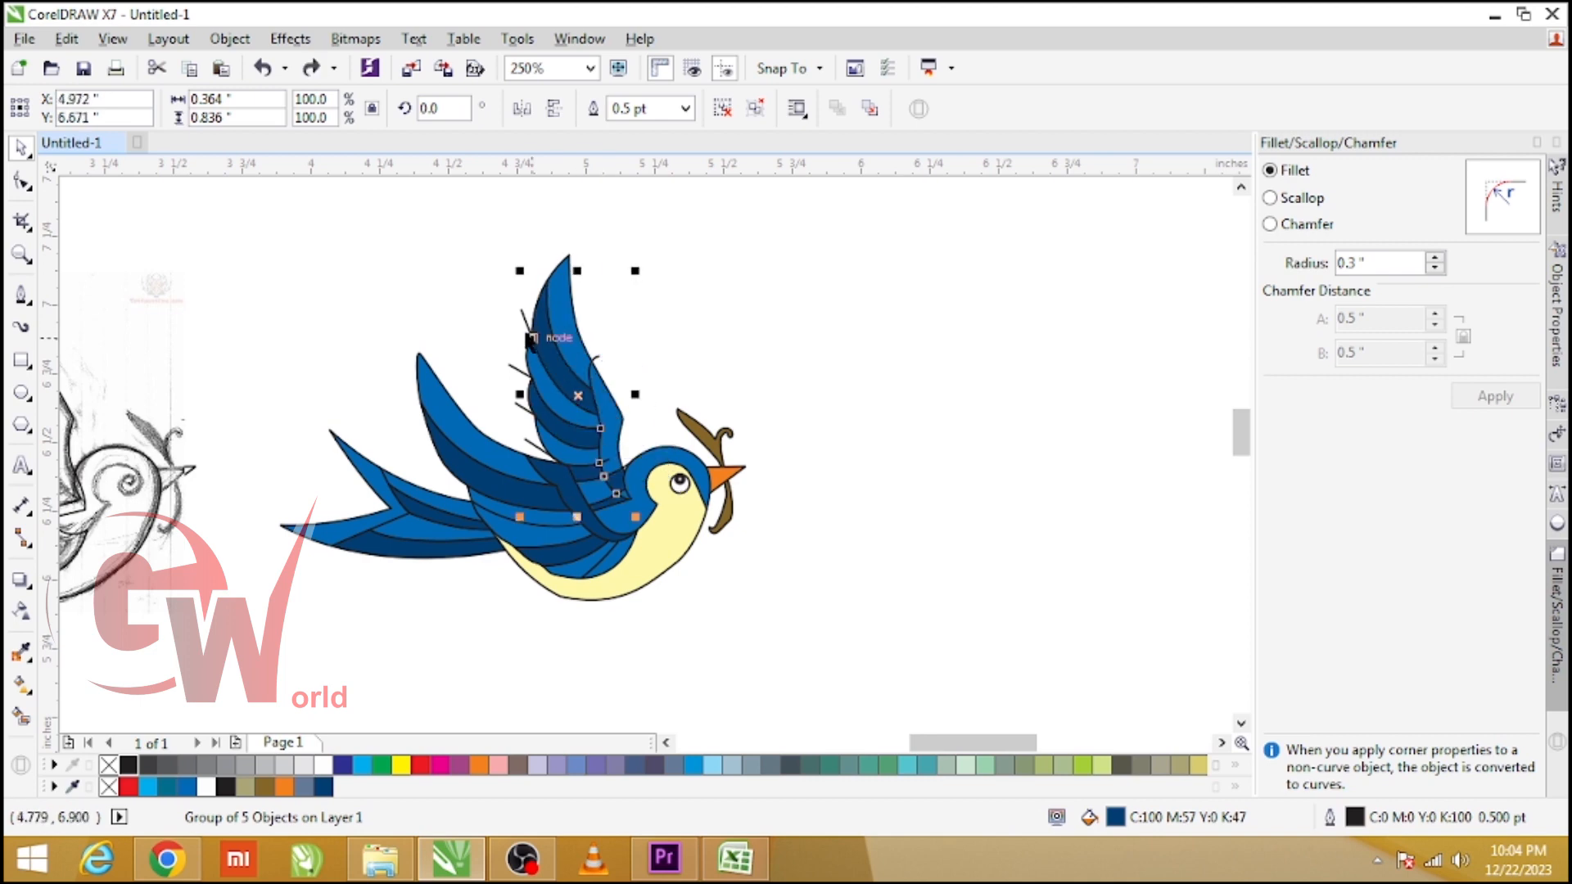
- Add the feather lines to the selected dark sections and PowerClip them all inside the upper wing
{"action": "left_click", "coordinate": [521, 314], "text": "shift"}
{"action": "key", "text": "alt+c"}
{"action": "key", "text": "w"}
{"action": "key", "text": "p"}
{"action": "left_click", "coordinate": [566, 262]}
{"action": "left_click", "coordinate": [657, 334]}
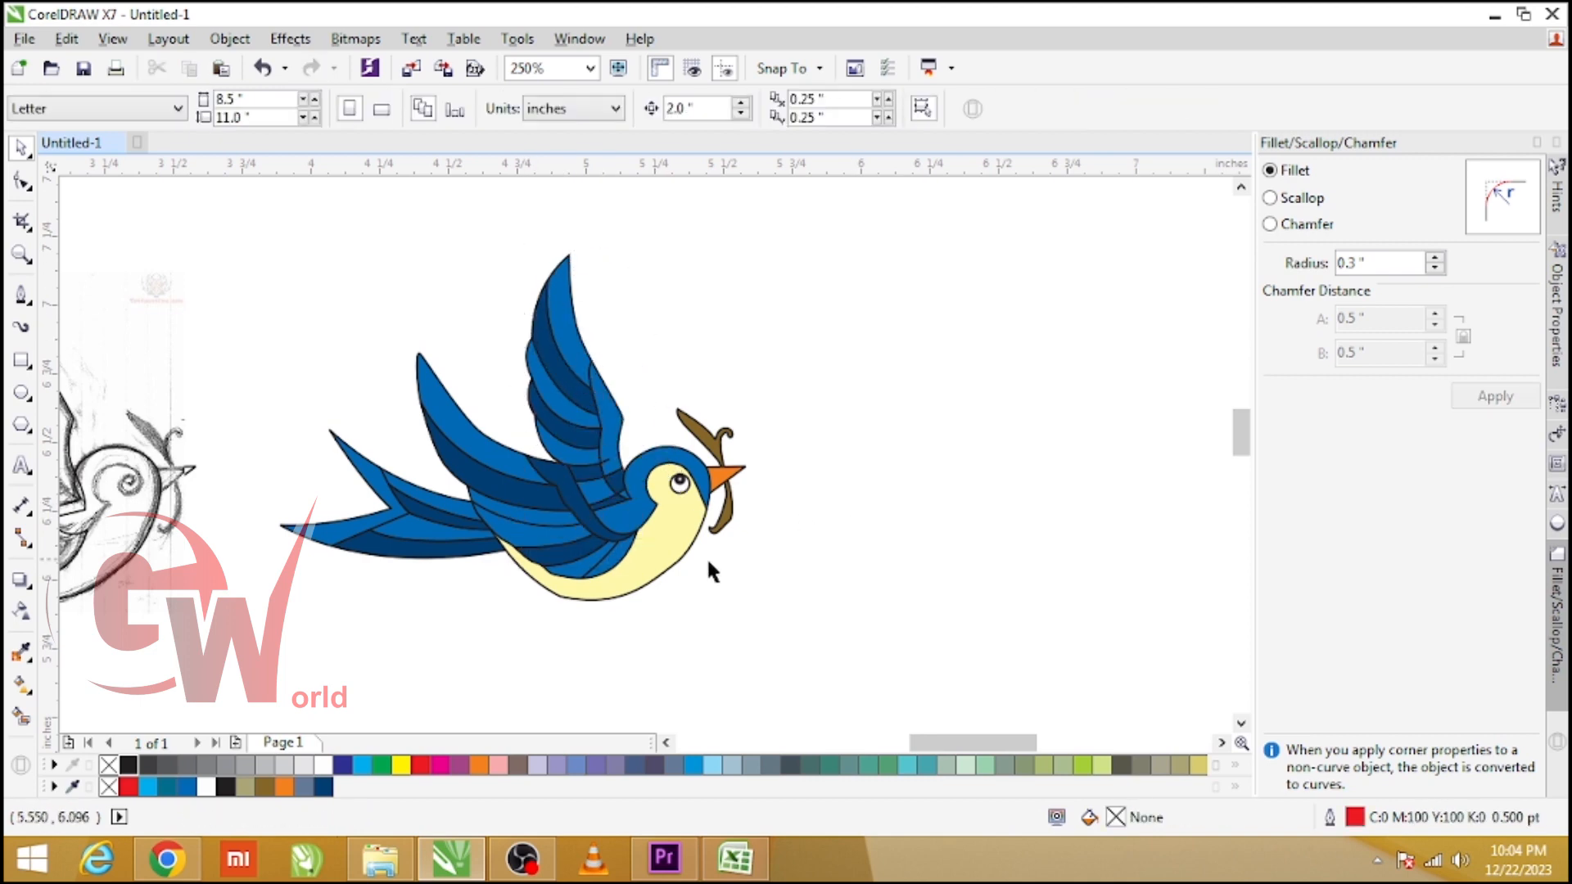
- Delete a node on the body's lower edge and smooth the belly curve with the Shape tool
{"action": "scroll", "coordinate": [610, 472], "scroll_direction": "up", "scroll_amount": 2}
{"action": "scroll", "coordinate": [644, 324], "scroll_direction": "down", "scroll_amount": 3}
{"action": "scroll", "coordinate": [563, 279], "scroll_direction": "up", "scroll_amount": 1}
{"action": "left_click", "coordinate": [740, 499]}
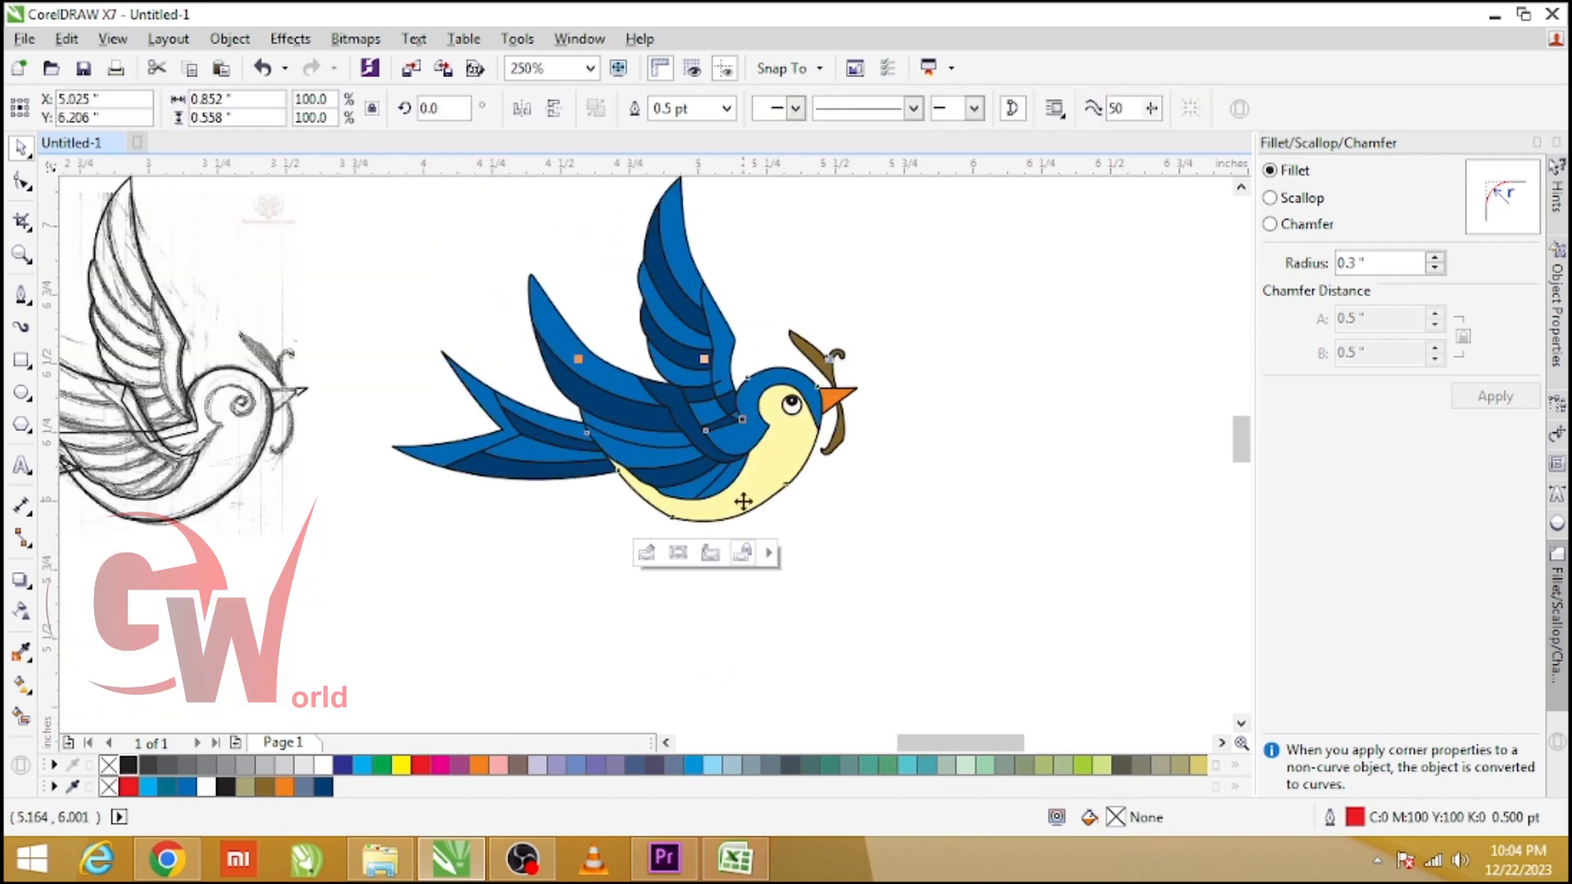
{"action": "key", "text": "F10"}
{"action": "scroll", "coordinate": [731, 501], "scroll_direction": "up", "scroll_amount": 1}
{"action": "left_click_drag", "start_coordinate": [659, 506], "coordinate": [577, 538]}
{"action": "key", "text": "Delete"}
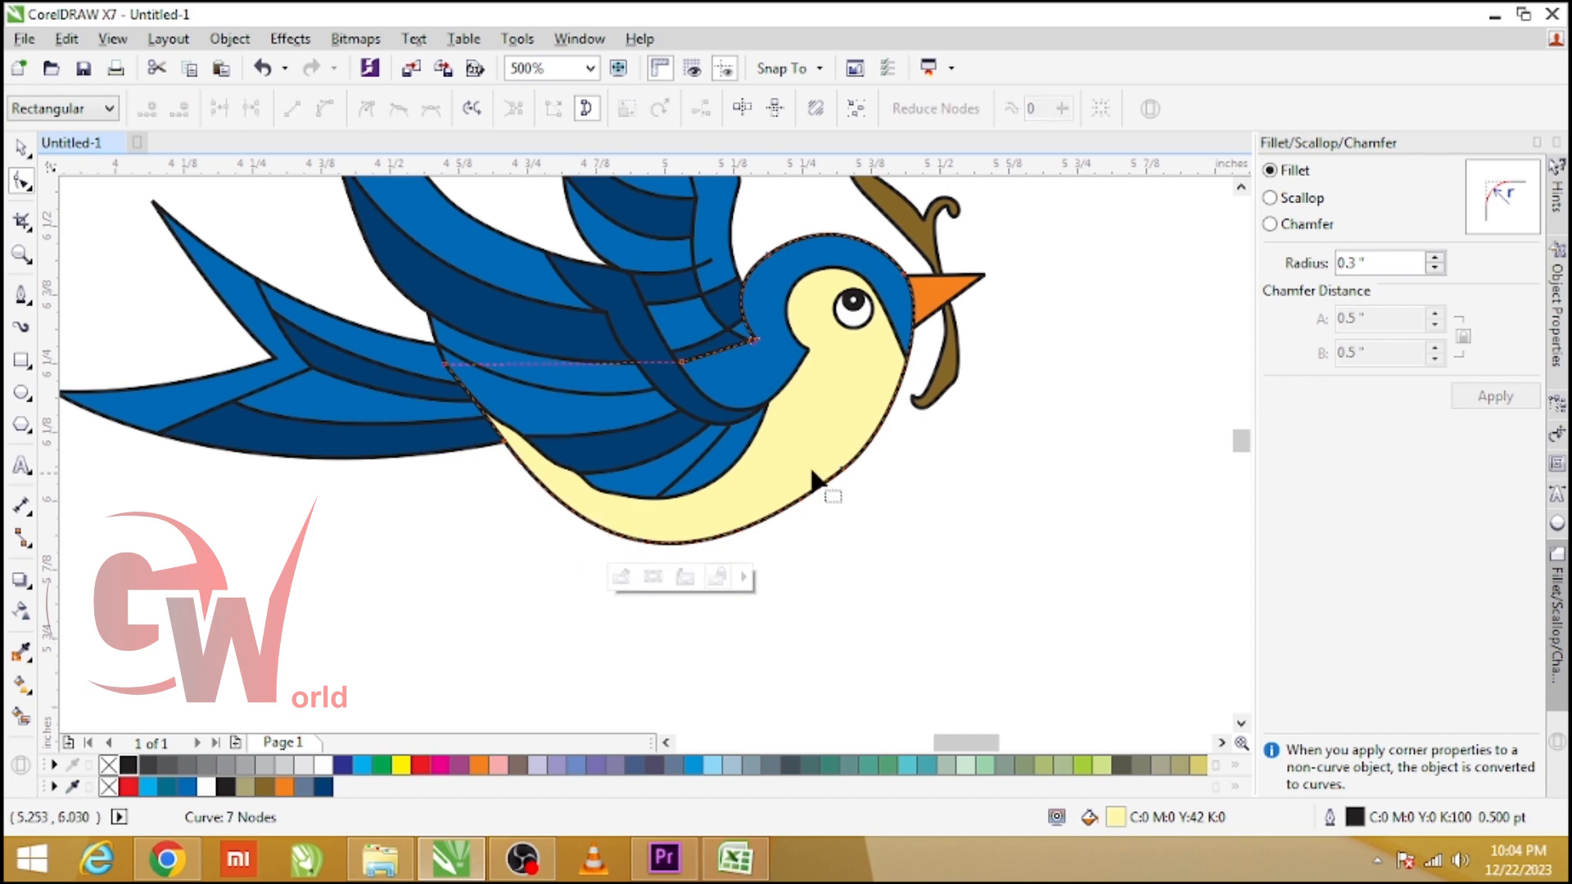
{"action": "left_click_drag", "start_coordinate": [876, 443], "coordinate": [750, 551]}
{"action": "left_click_drag", "start_coordinate": [604, 575], "coordinate": [593, 552]}
{"action": "key", "text": "space"}
- Draw a closed shape from the breast across the belly and around beneath the body, with the body's pale-yellow fill
{"action": "left_click", "coordinate": [22, 298]}
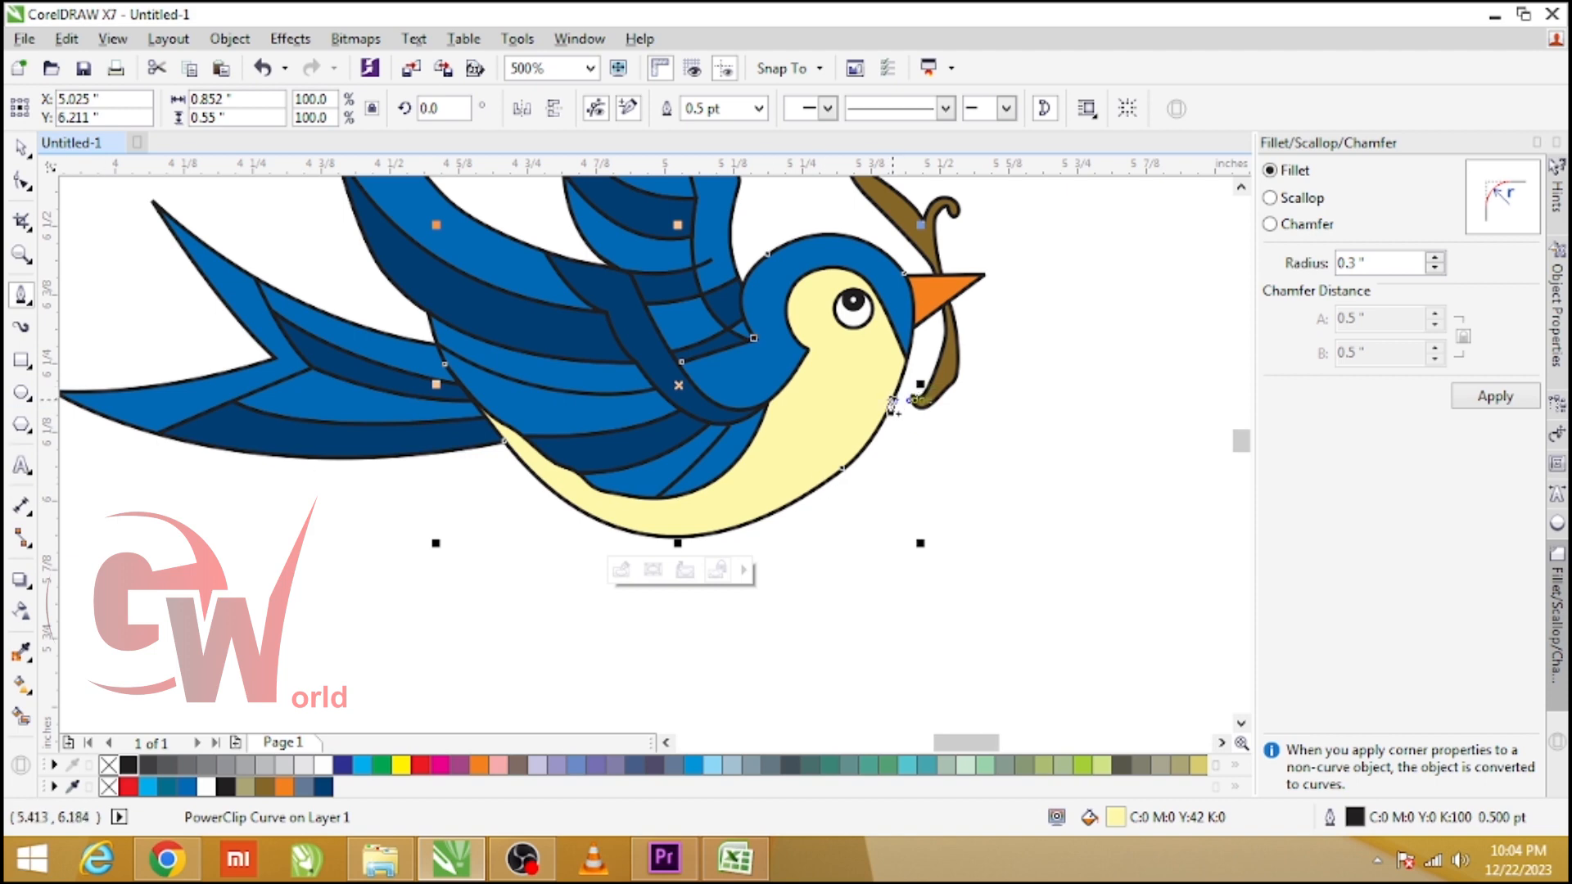
{"action": "left_click", "coordinate": [894, 416]}
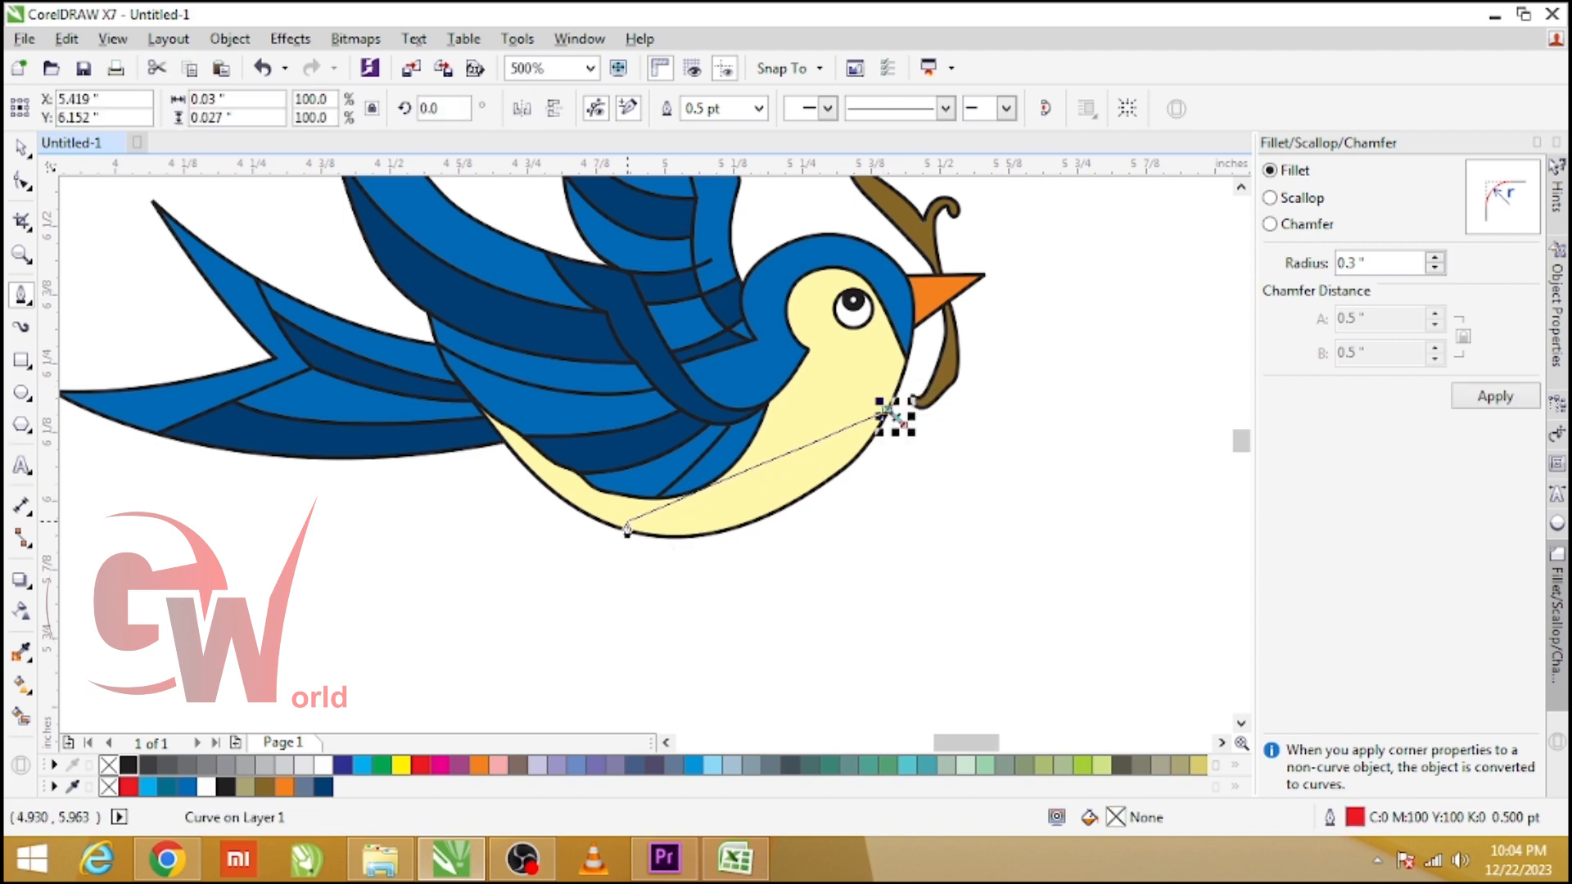
{"action": "left_click_drag", "start_coordinate": [614, 526], "coordinate": [463, 544]}
{"action": "left_click_drag", "start_coordinate": [676, 656], "coordinate": [807, 626]}
{"action": "left_click_drag", "start_coordinate": [942, 521], "coordinate": [954, 488]}
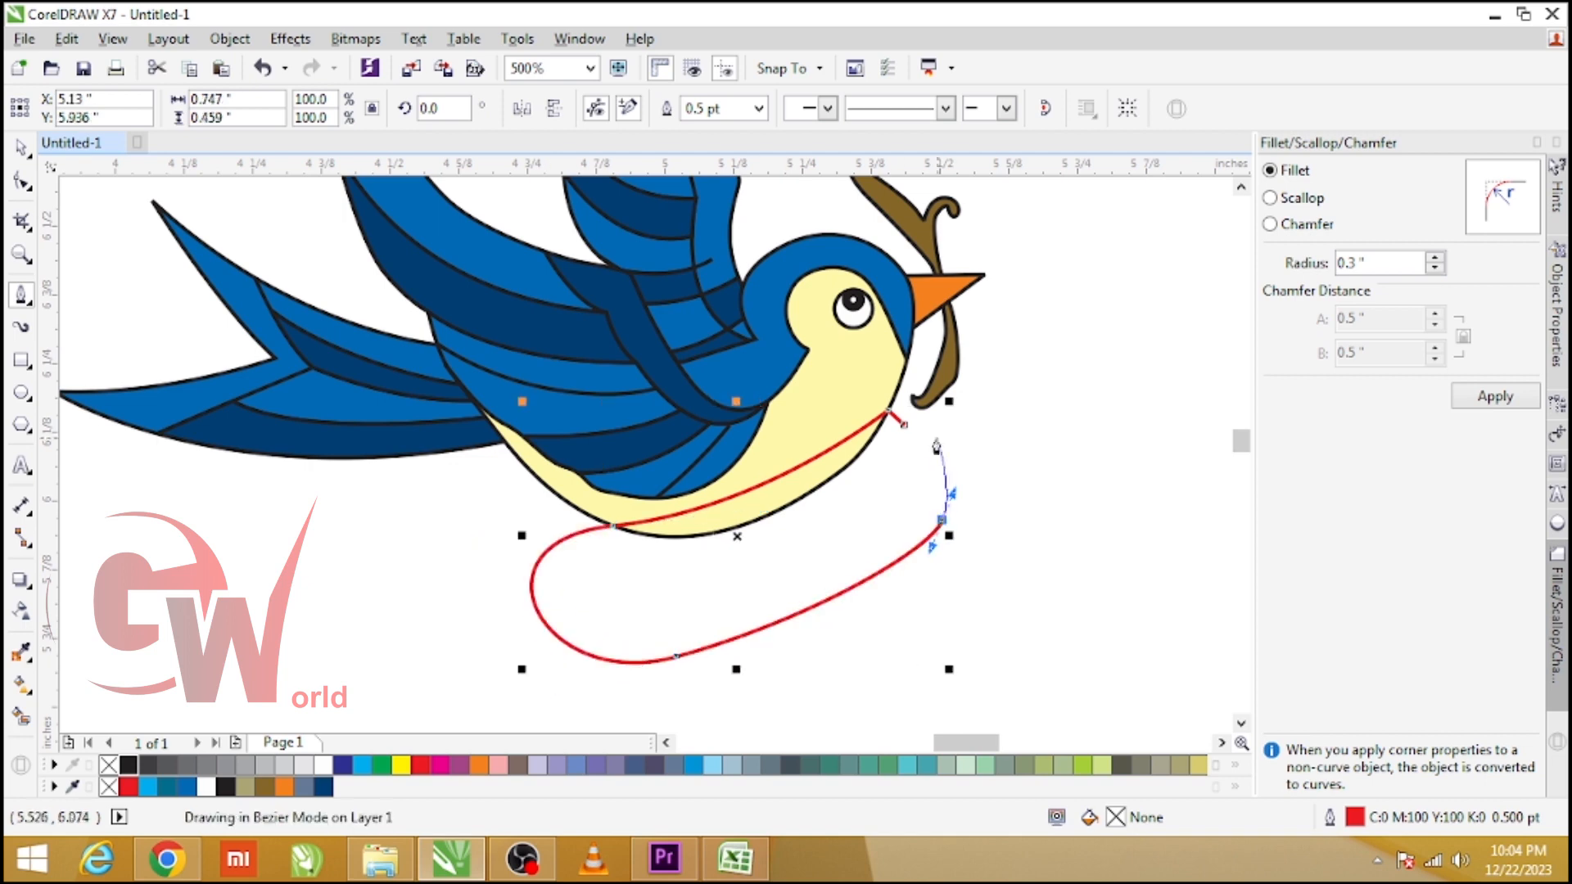
{"action": "left_click", "coordinate": [905, 425]}
{"action": "key", "text": "space"}
{"action": "left_click", "coordinate": [824, 434]}
{"action": "left_click", "coordinate": [848, 409]}
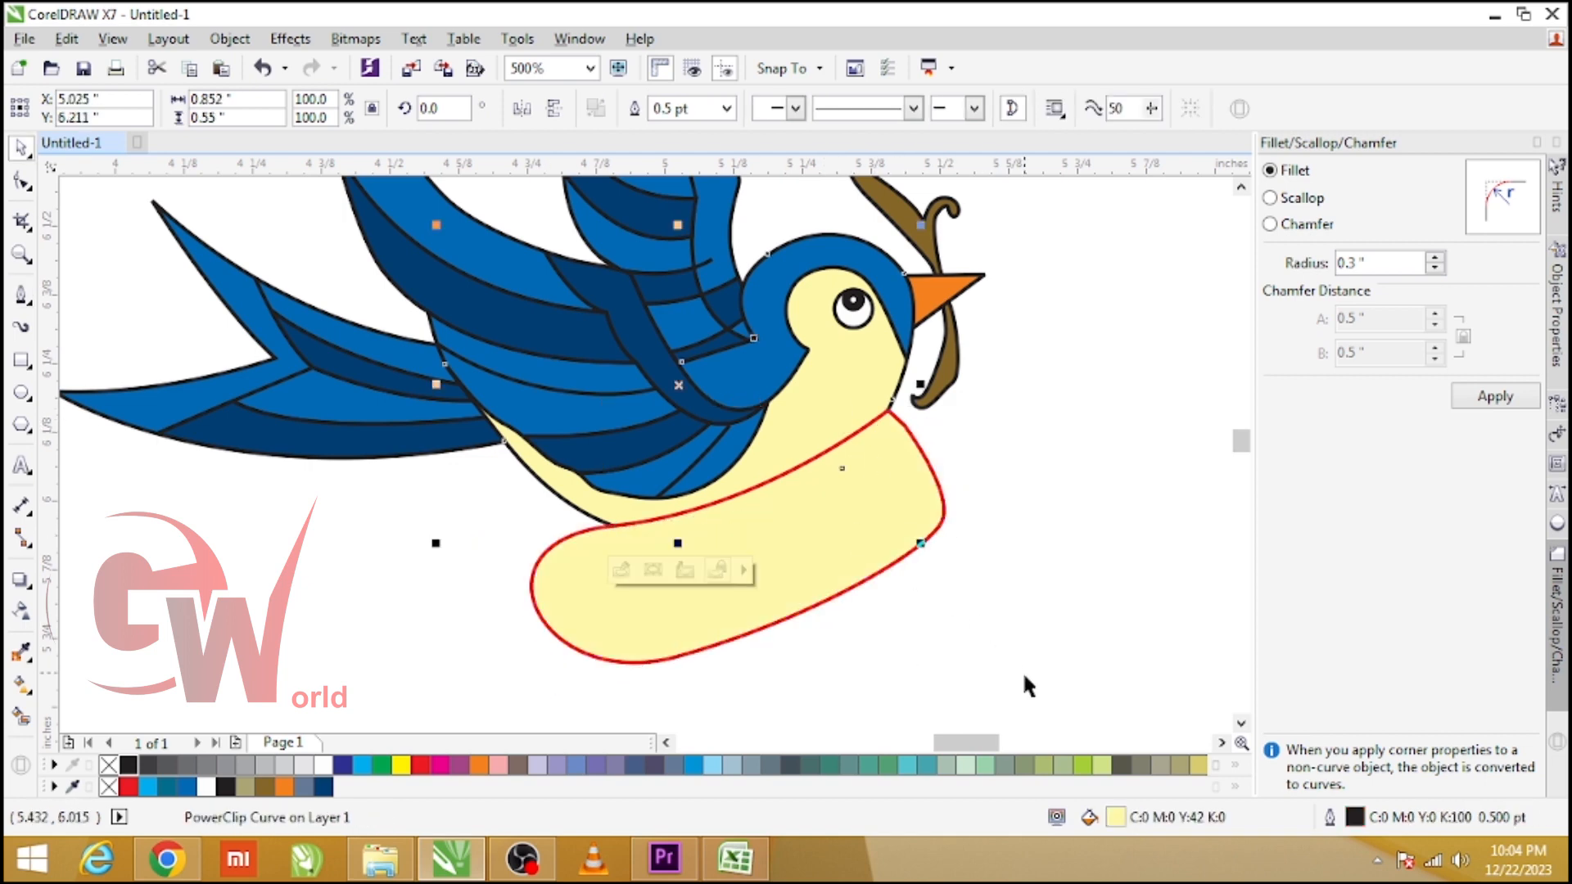
- Change the body's fill to a warmer peach, C0 M11 Y48 K0
{"action": "double_click", "coordinate": [1116, 817]}
{"action": "mouse_move", "coordinate": [25, 388]}
{"action": "left_mouse_down"}
{"action": "mouse_move", "coordinate": [33, 416]}
{"action": "mouse_move", "coordinate": [21, 384]}
{"action": "left_mouse_up"}
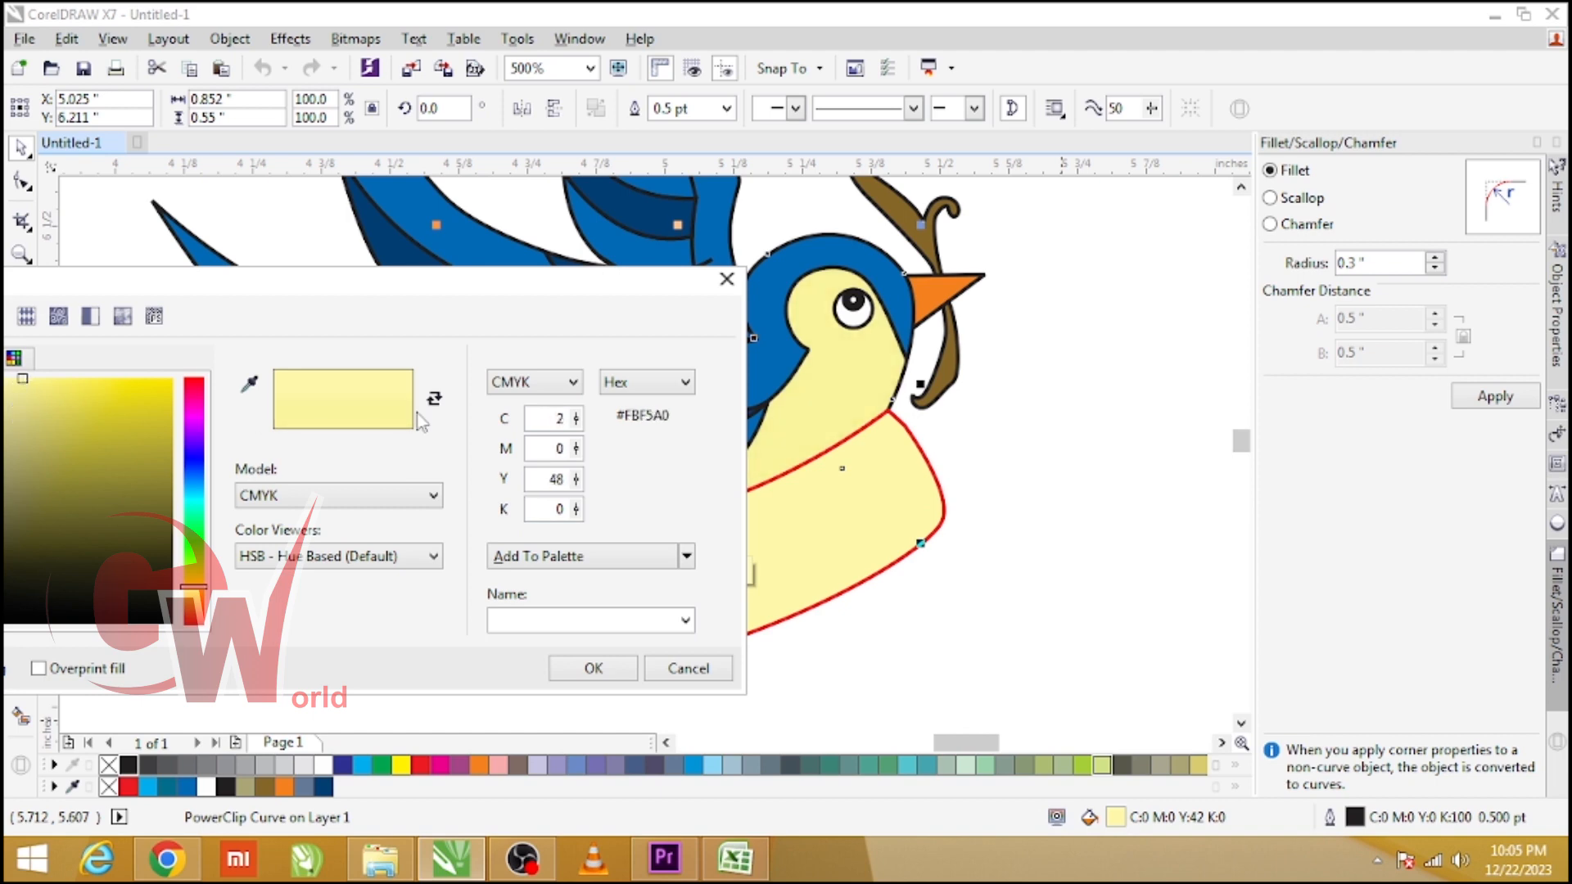
{"action": "left_click", "coordinate": [576, 444]}
{"action": "left_click_drag", "start_coordinate": [575, 440], "coordinate": [576, 437]}
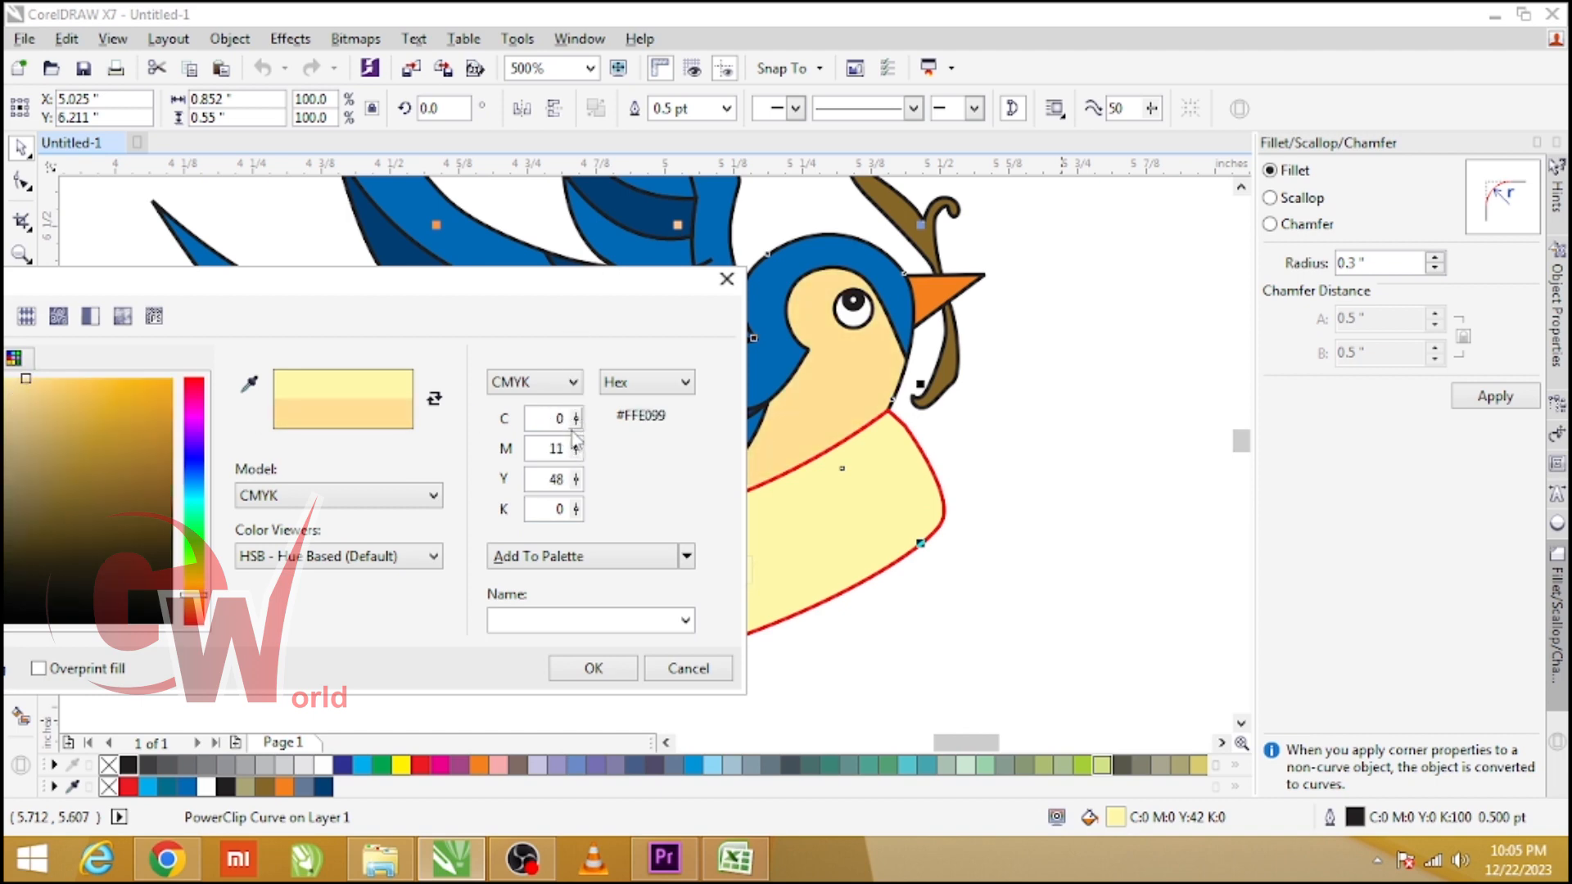
{"action": "left_click", "coordinate": [596, 671]}
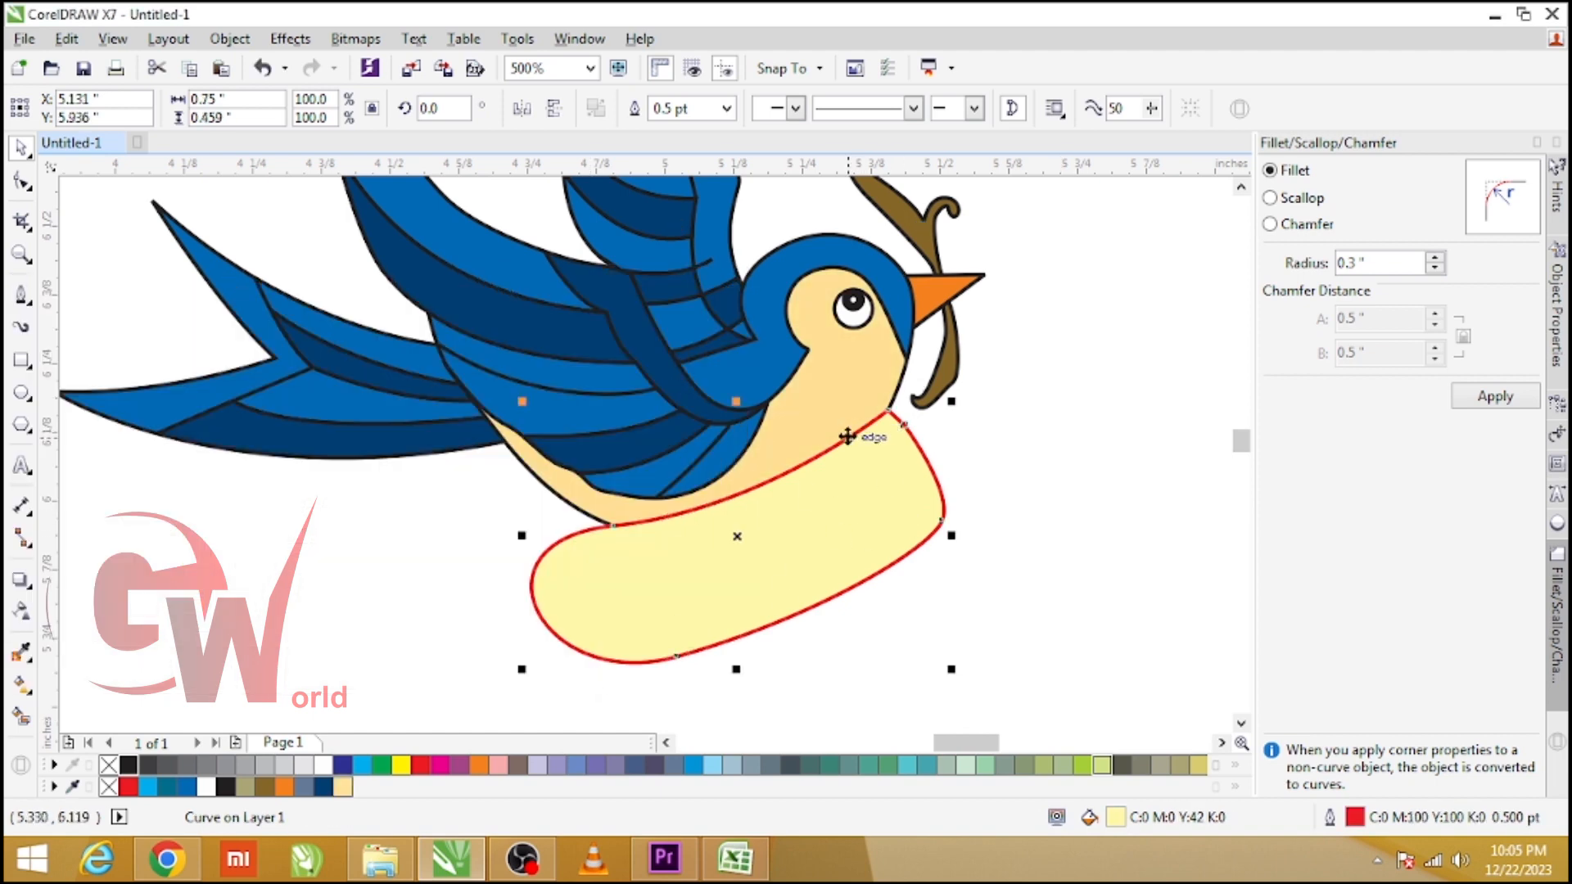
- Remove the pale-yellow belly shape's red outline and PowerClip the shape inside the body
{"action": "left_click", "coordinate": [829, 417]}
{"action": "scroll", "coordinate": [842, 520], "scroll_direction": "down", "scroll_amount": 1}
{"action": "left_click", "coordinate": [933, 520]}
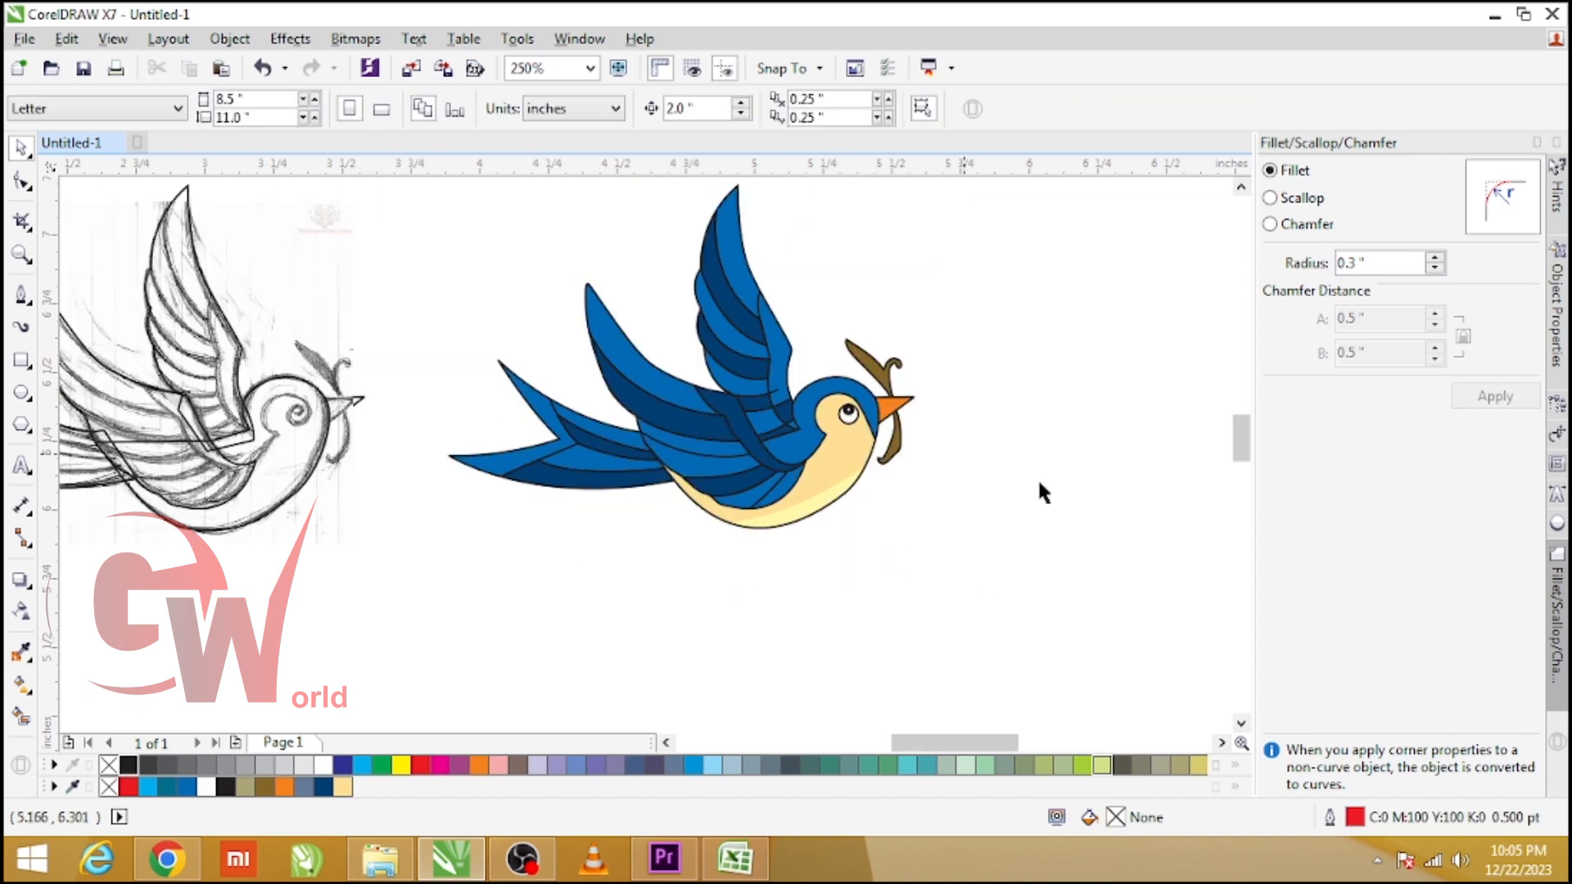
- Group all the bird's objects and duplicate the group slightly below and to the right of the original
{"action": "left_click_drag", "start_coordinate": [651, 372], "coordinate": [575, 243]}
{"action": "key", "text": "ctrl+g"}
{"action": "left_click", "coordinate": [575, 243]}
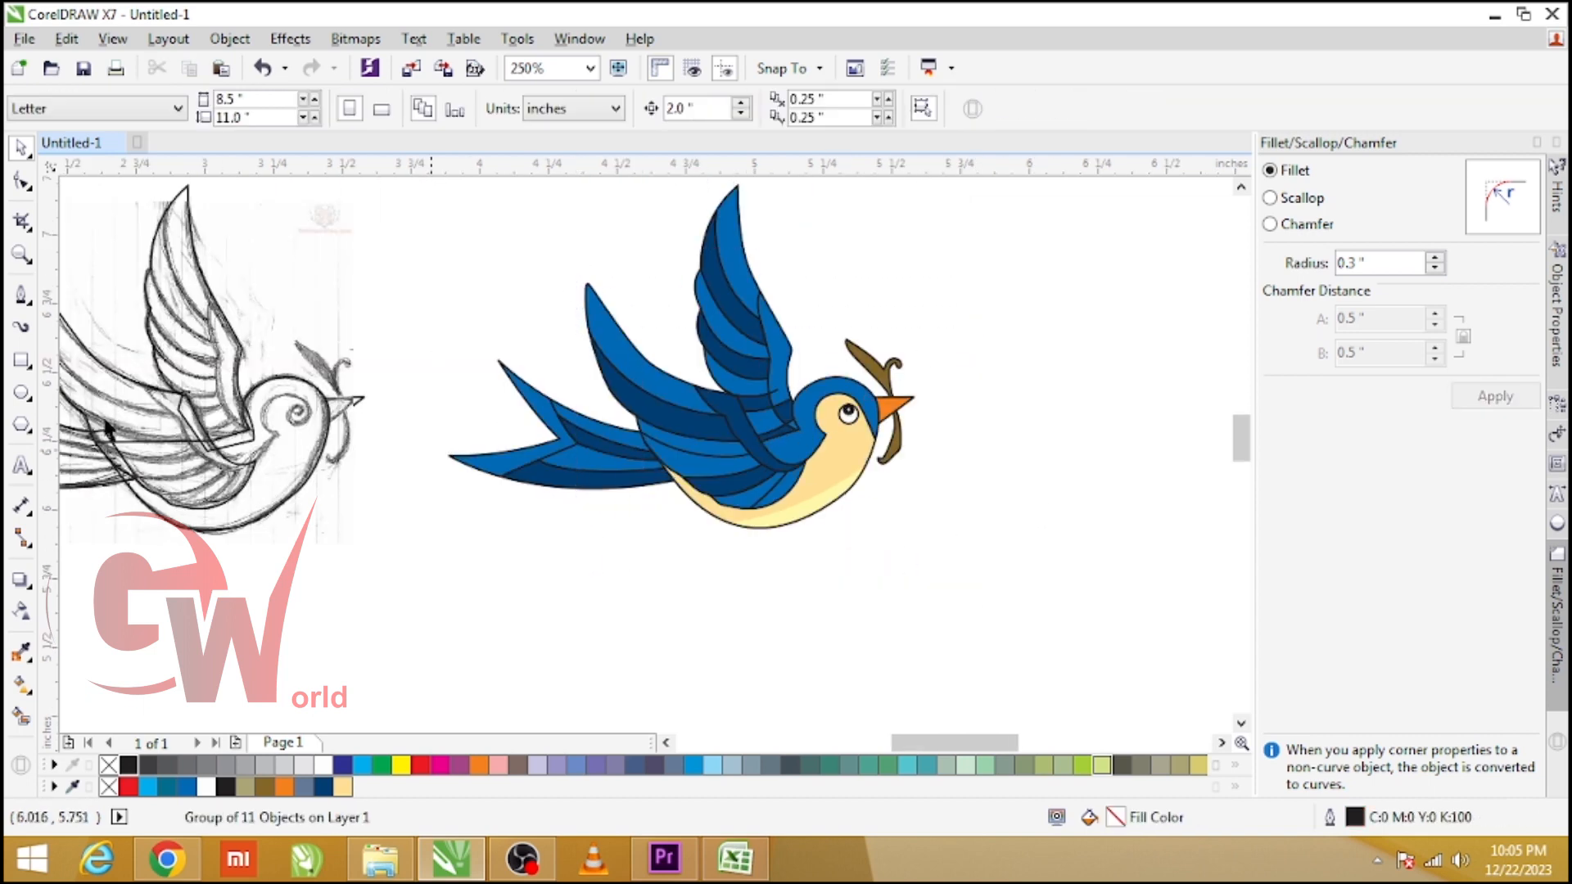
{"action": "left_click", "coordinate": [754, 533]}
{"action": "scroll", "coordinate": [758, 524], "scroll_direction": "down", "scroll_amount": 1}
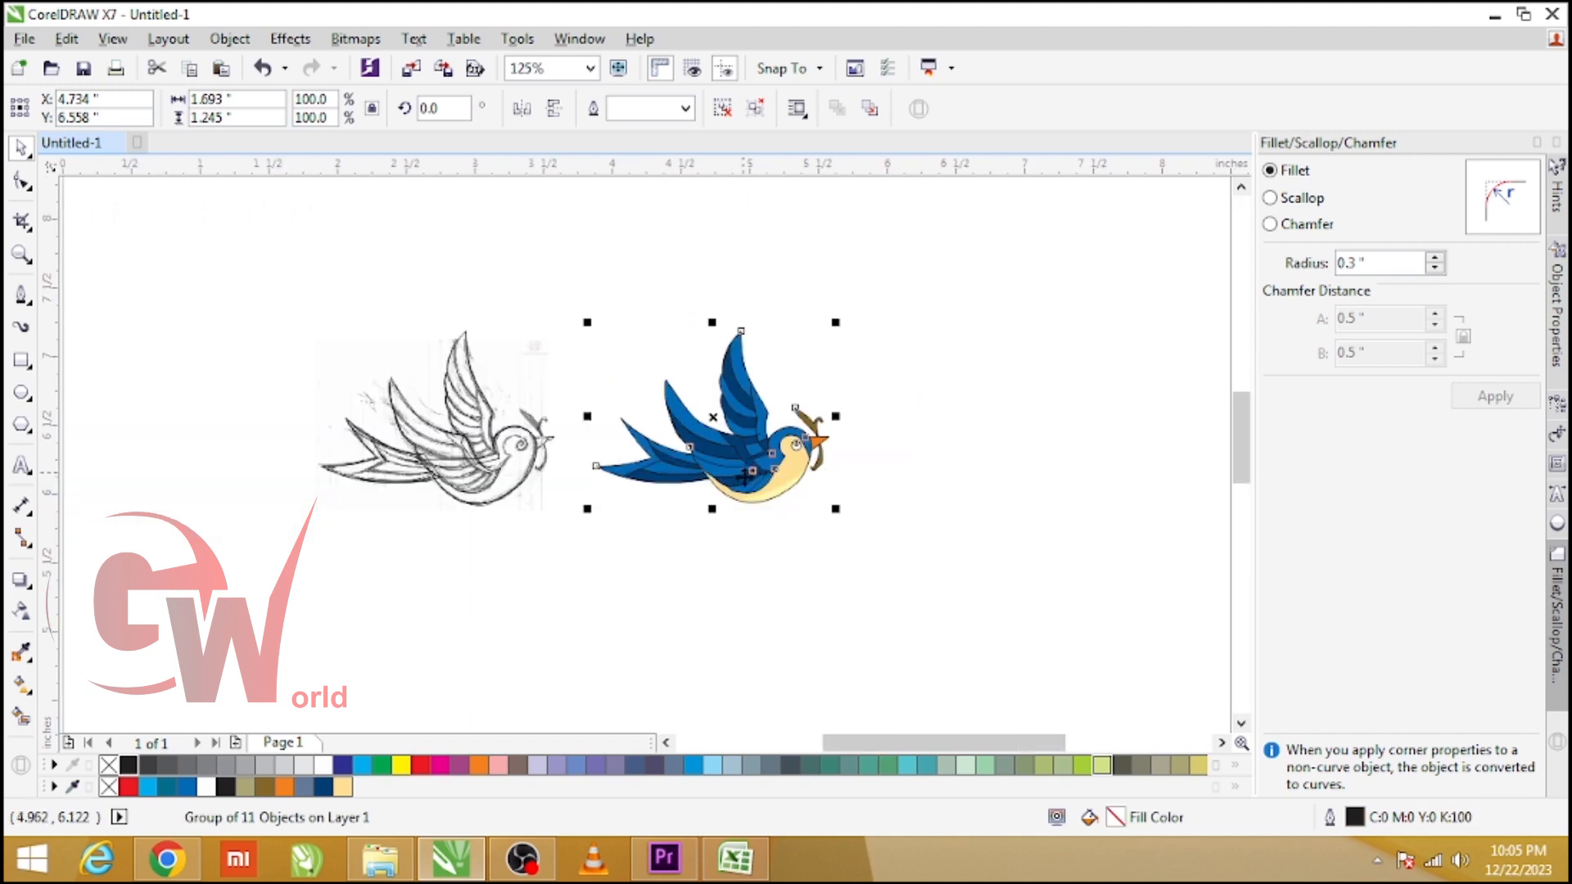
{"action": "left_click_drag", "start_coordinate": [750, 467], "coordinate": [805, 490]}
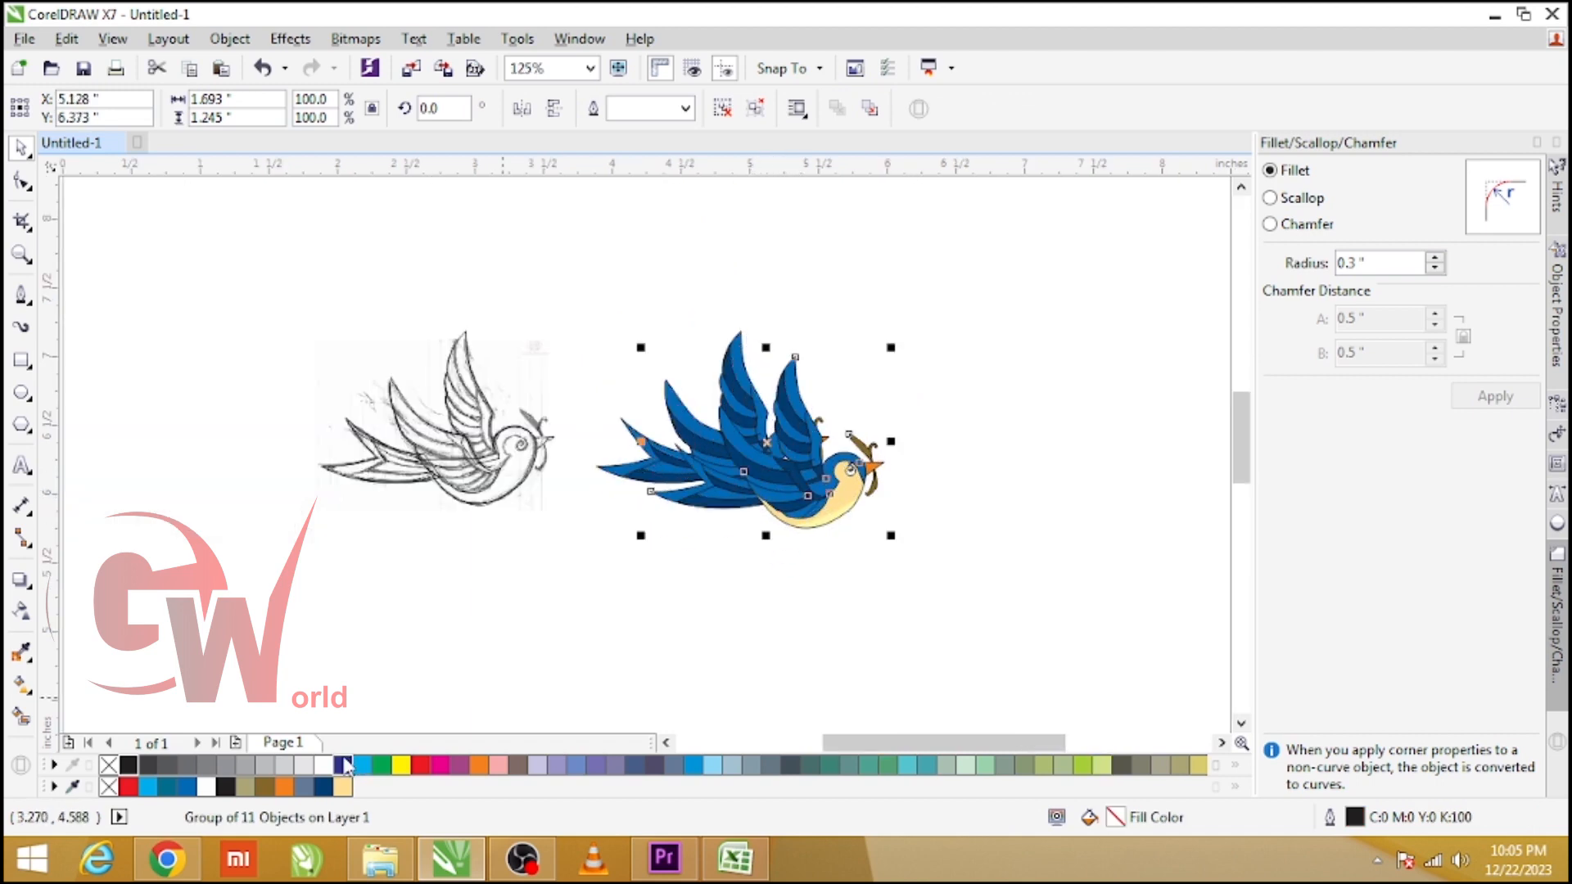
- Set the duplicate's fill and outline to 10% black and send it behind the coloured bird
{"action": "left_click", "coordinate": [309, 765]}
{"action": "right_click", "coordinate": [312, 765]}
{"action": "key", "text": "shift+Page_Down"}
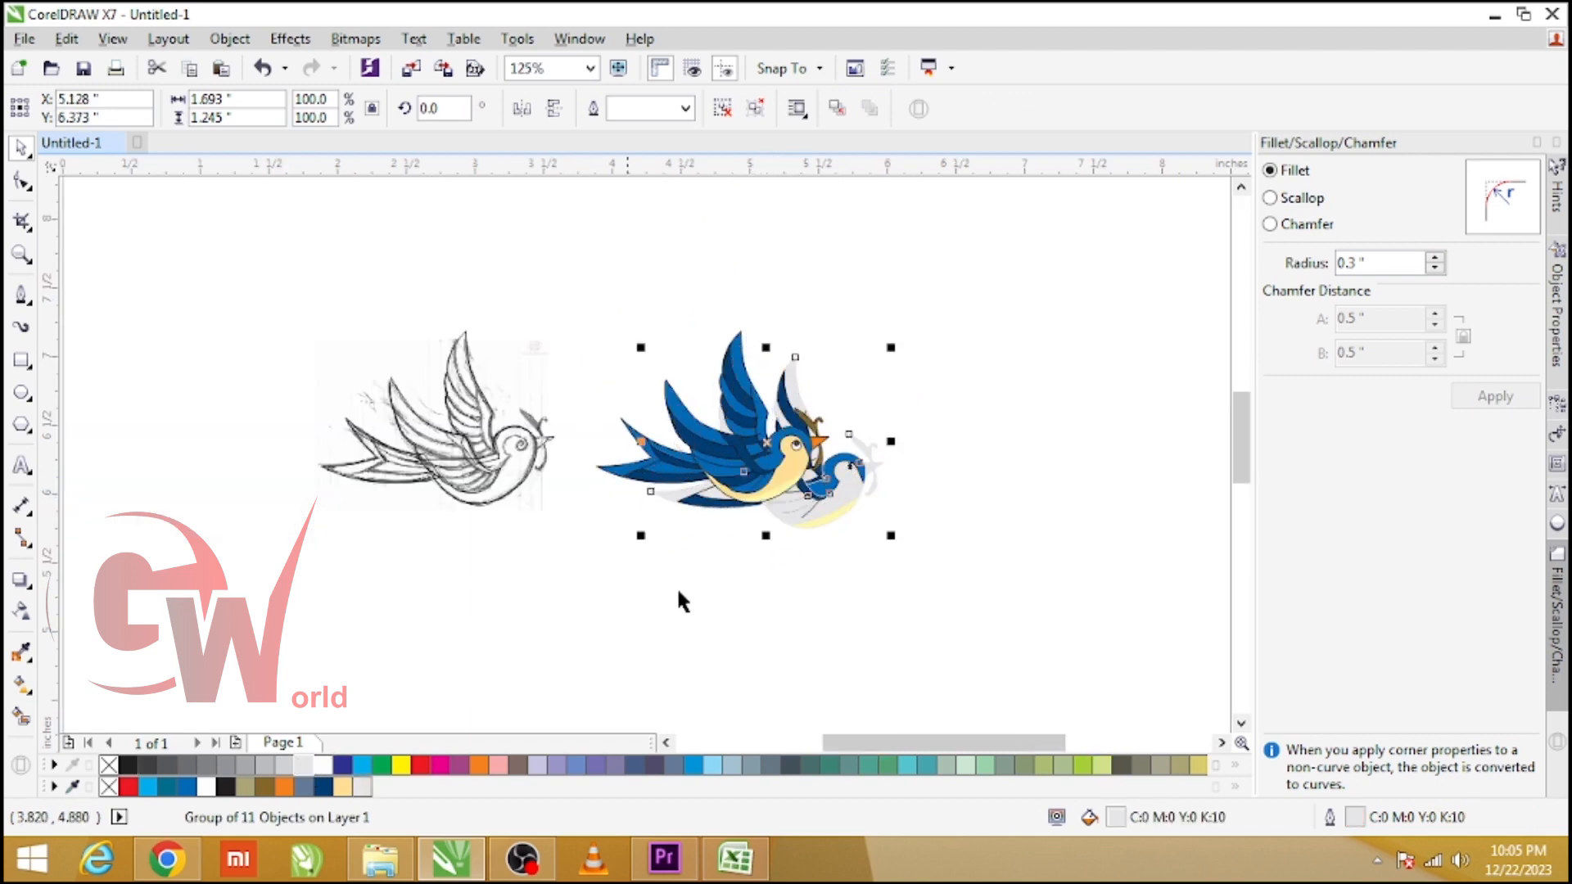
- Ungroup the grey duplicate, merge it into a single silhouette and remove the PowerClipped coloured pieces it still contains
{"action": "left_click", "coordinate": [725, 109]}
{"action": "left_click", "coordinate": [848, 473]}
{"action": "scroll", "coordinate": [851, 471], "scroll_direction": "up", "scroll_amount": 1}
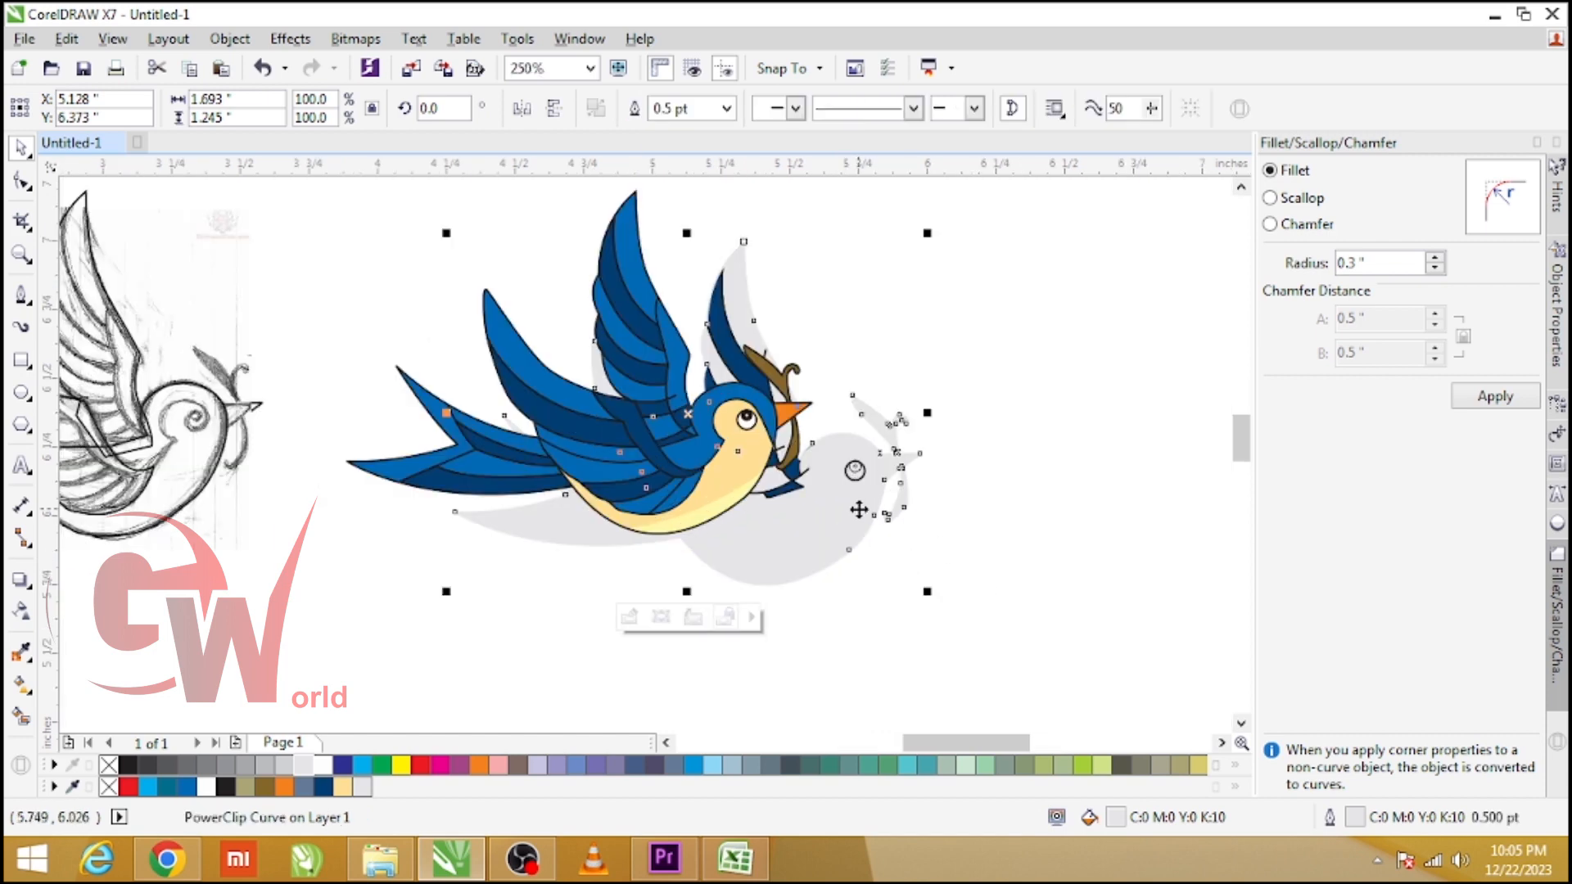
{"action": "right_click", "coordinate": [850, 507]}
{"action": "key", "text": "x"}
{"action": "key", "text": "Delete"}
- Move the grey silhouette slightly left and down and convert it to a 300 dpi CMYK bitmap with a transparent background
{"action": "left_click", "coordinate": [816, 531]}
{"action": "left_click_drag", "start_coordinate": [836, 532], "coordinate": [816, 538]}
{"action": "key", "text": "w"}
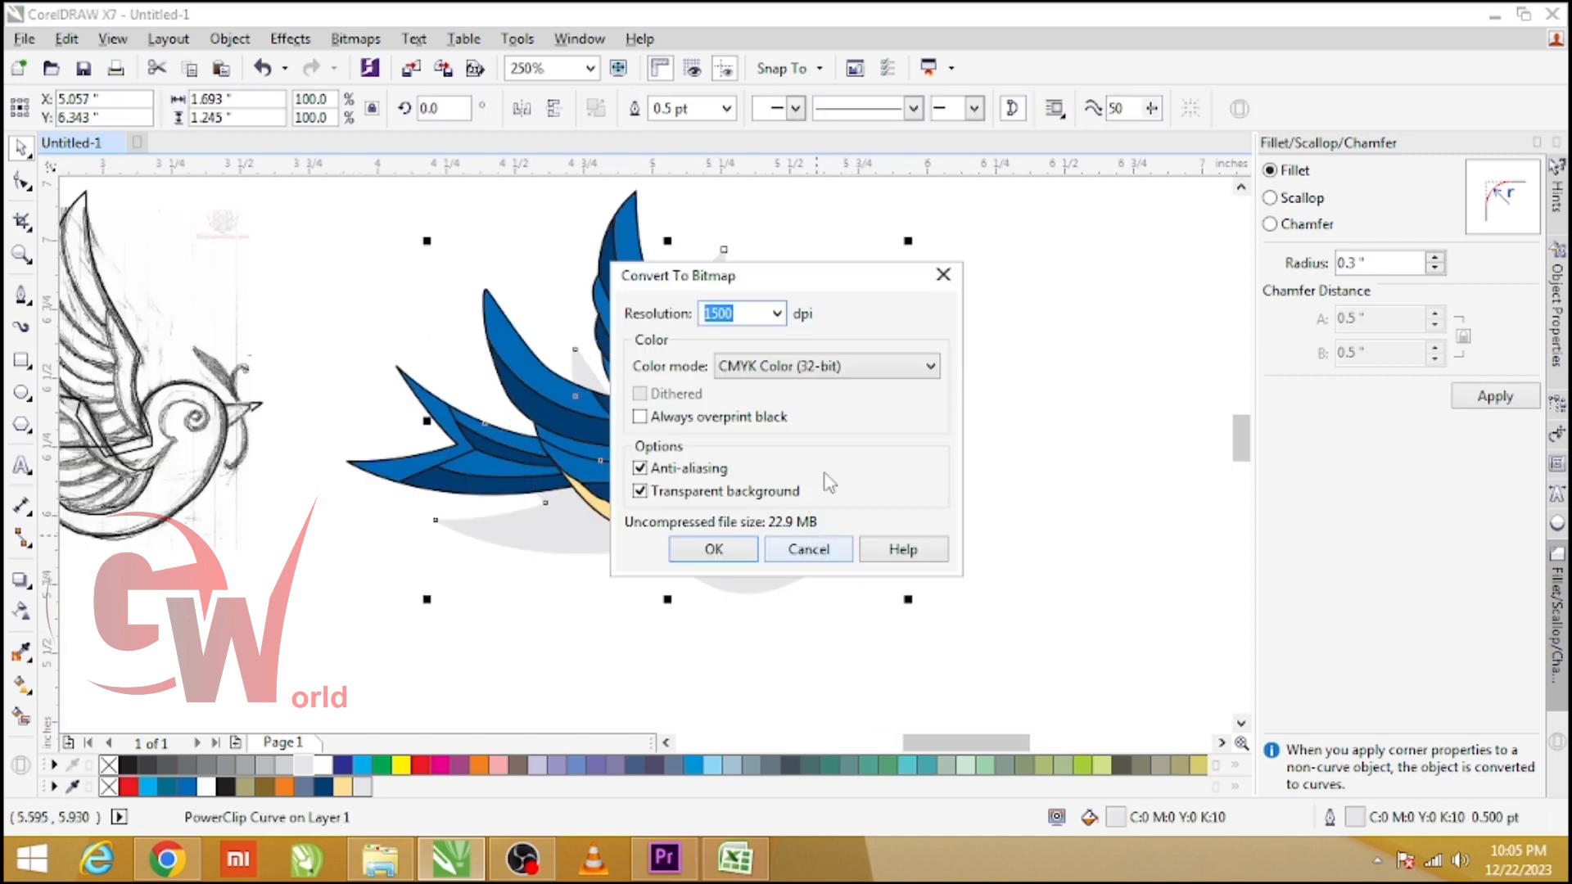
{"action": "key", "text": "Escape"}
{"action": "left_click", "coordinate": [355, 39]}
{"action": "left_click", "coordinate": [366, 65]}
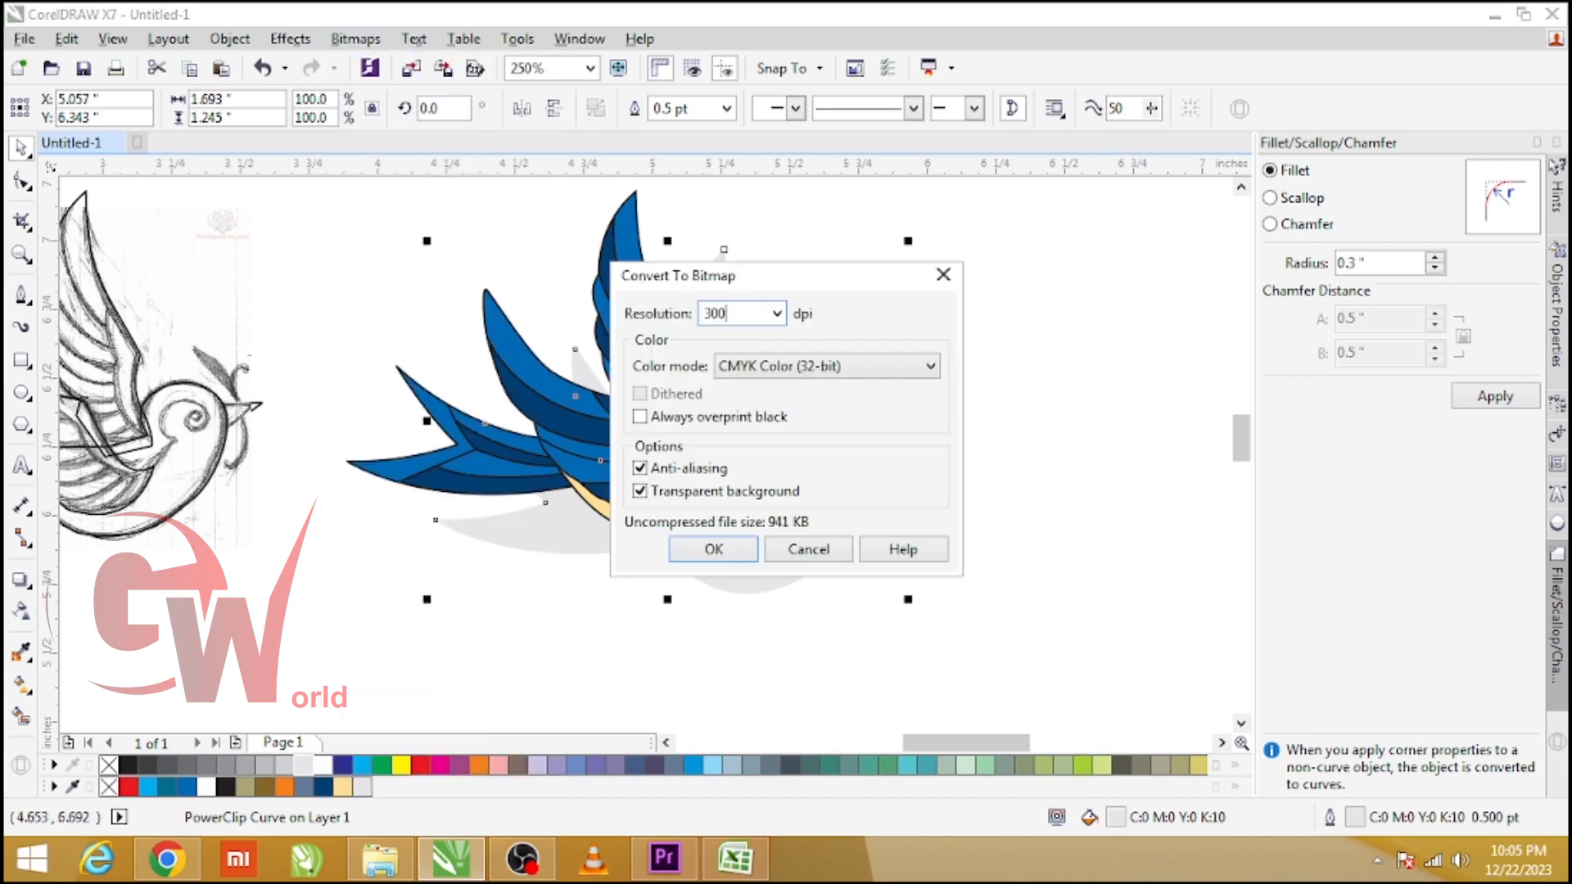
{"action": "key", "text": "Return"}
- Apply a Gaussian Blur with a 3-pixel radius to the grey shadow bitmap
{"action": "left_click", "coordinate": [378, 43]}
{"action": "mouse_move", "coordinate": [450, 527]}
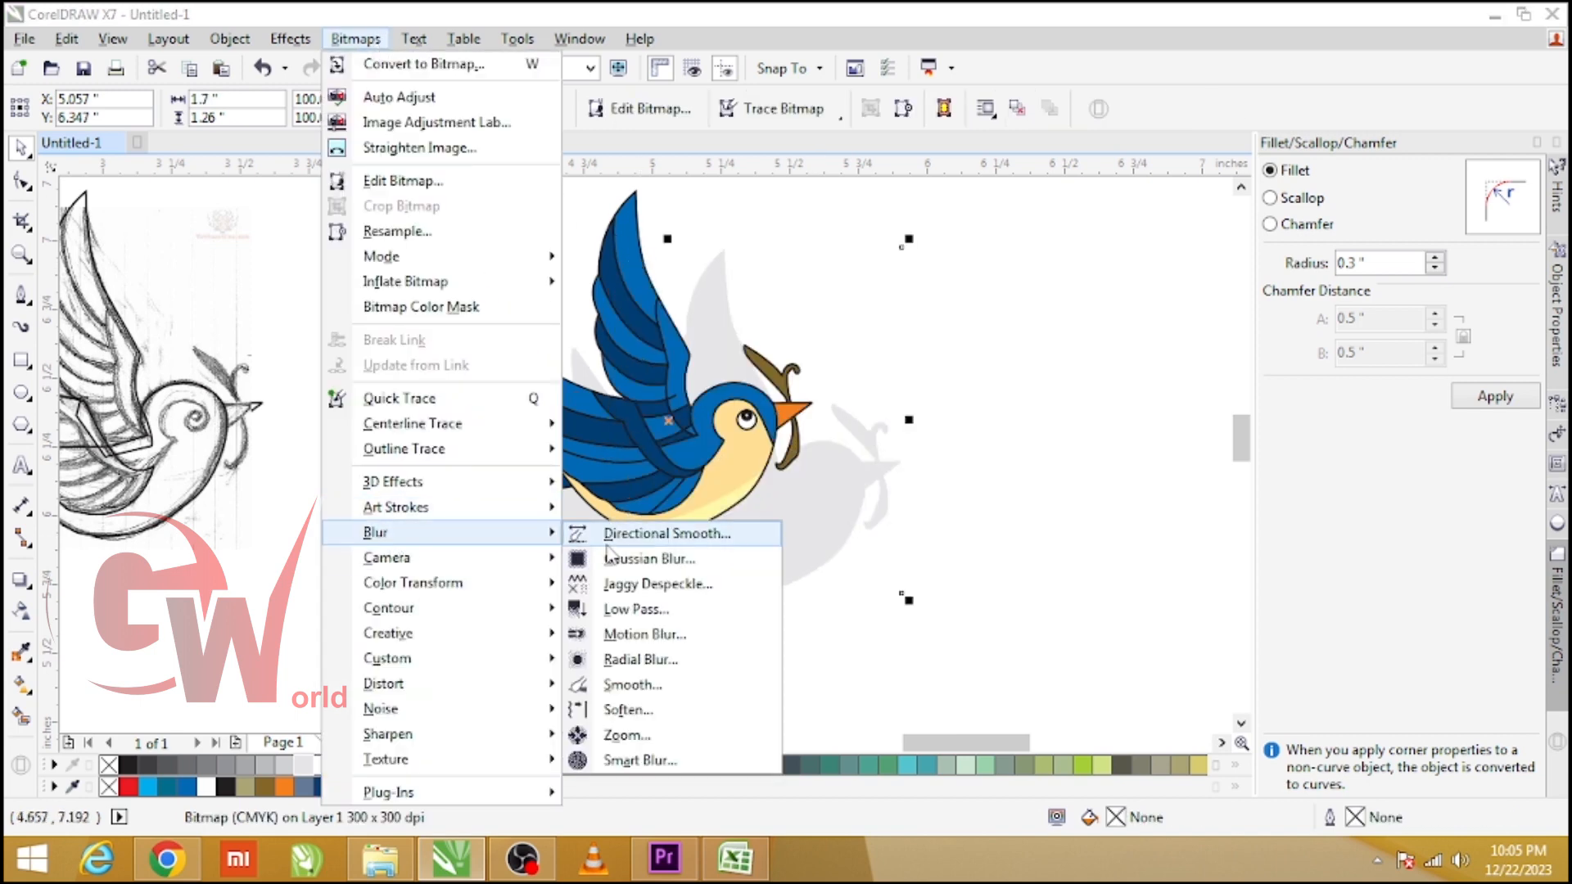
{"action": "left_click", "coordinate": [655, 557]}
{"action": "left_click_drag", "start_coordinate": [650, 494], "coordinate": [649, 588]}
{"action": "left_click", "coordinate": [515, 648]}
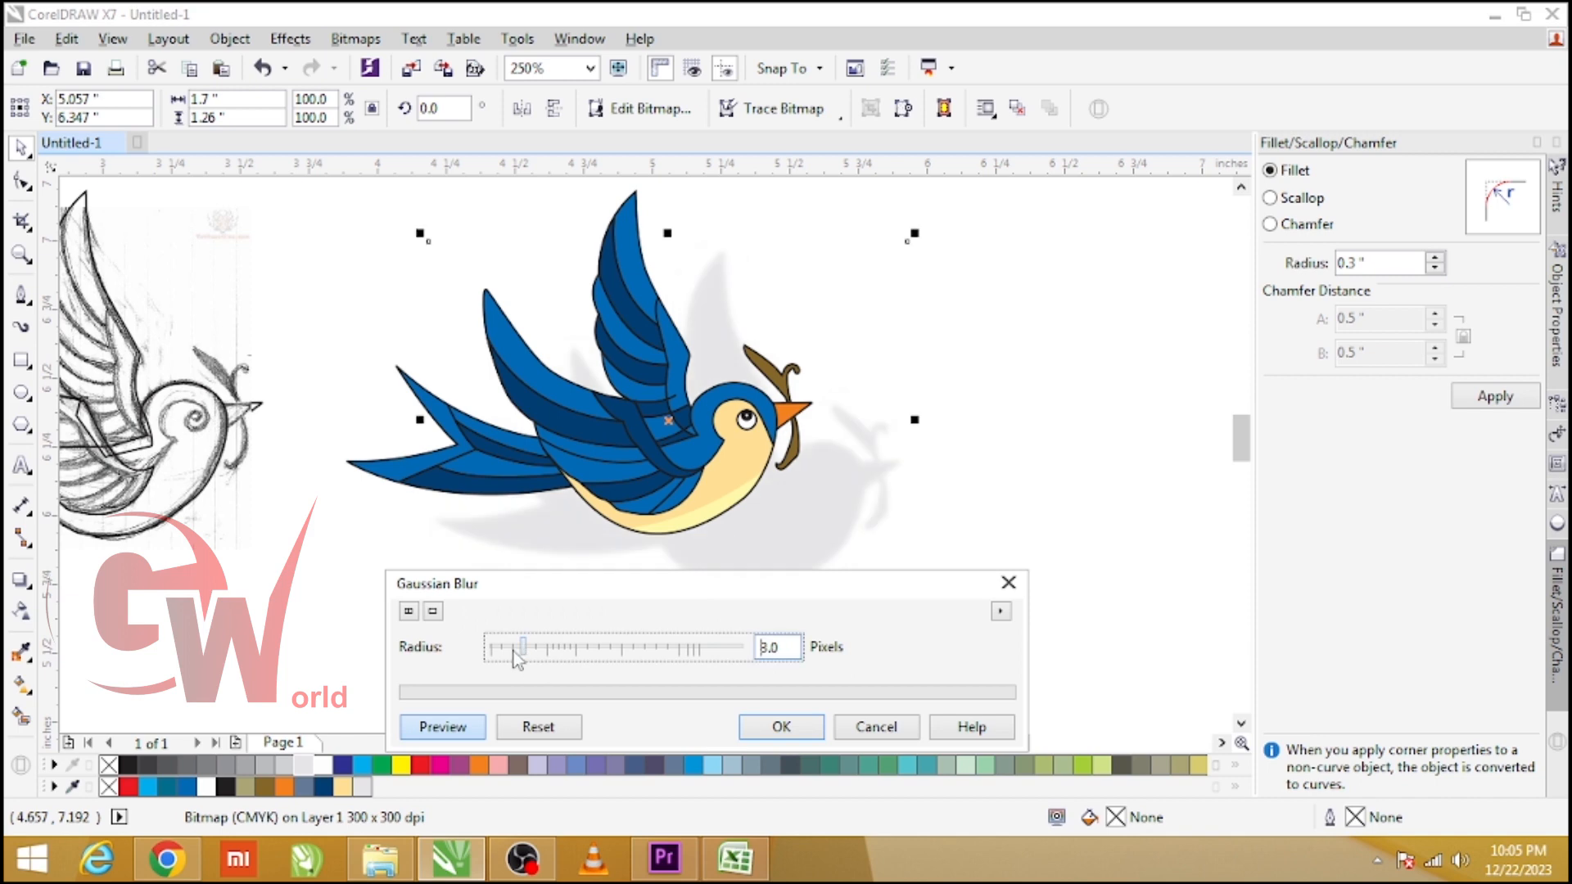
{"action": "left_click", "coordinate": [793, 728]}
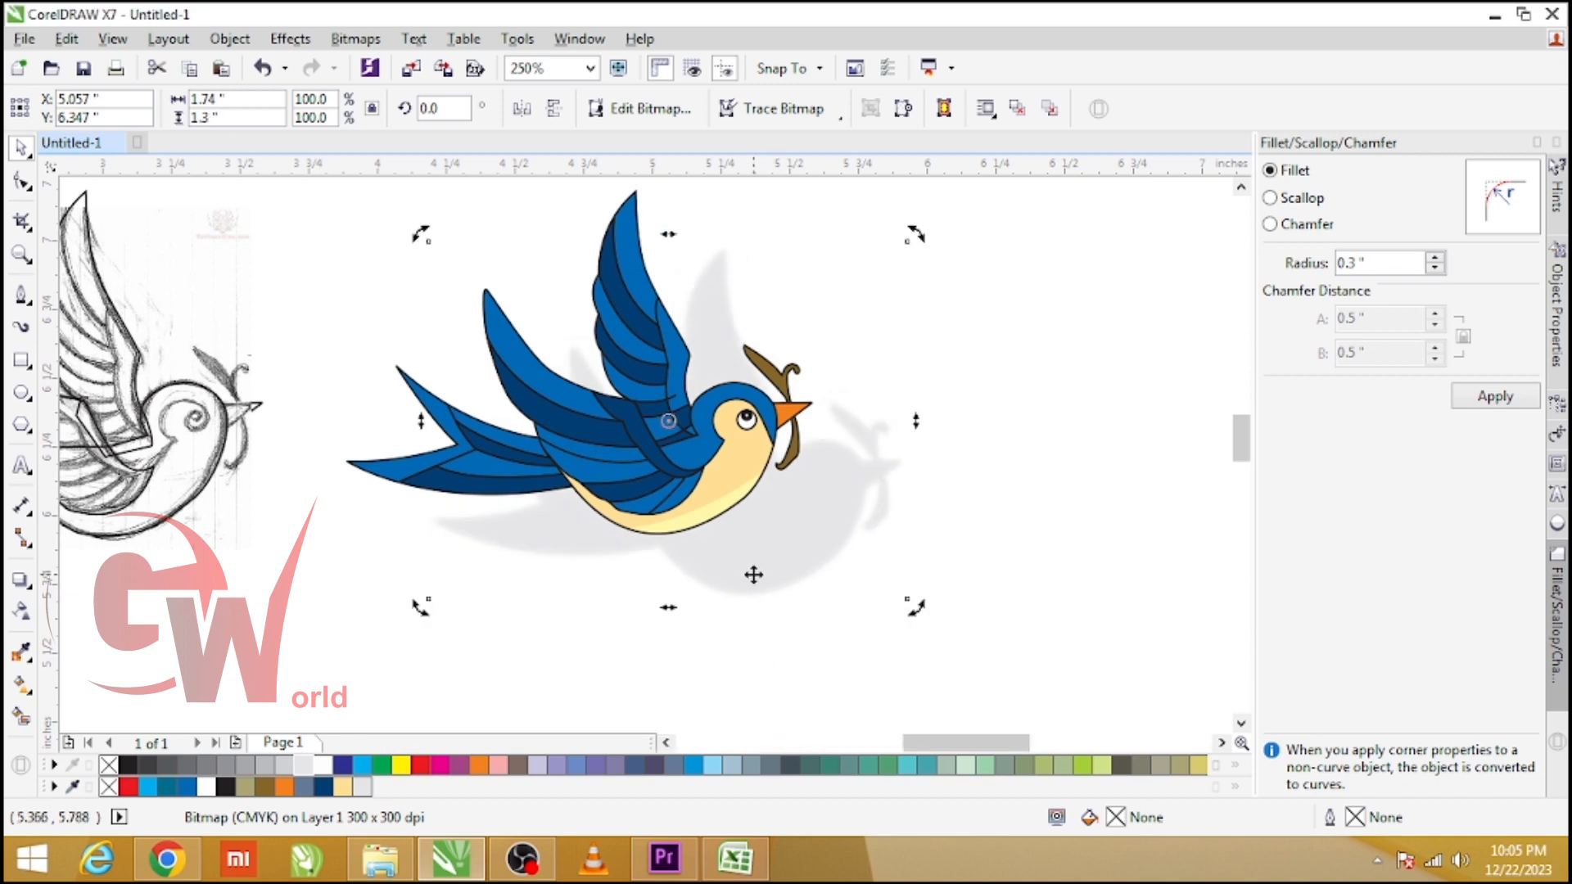
- Darken the blurred shadow bitmap slightly with a Tone Curve adjustment
{"action": "left_click", "coordinate": [291, 38]}
{"action": "mouse_move", "coordinate": [320, 60]}
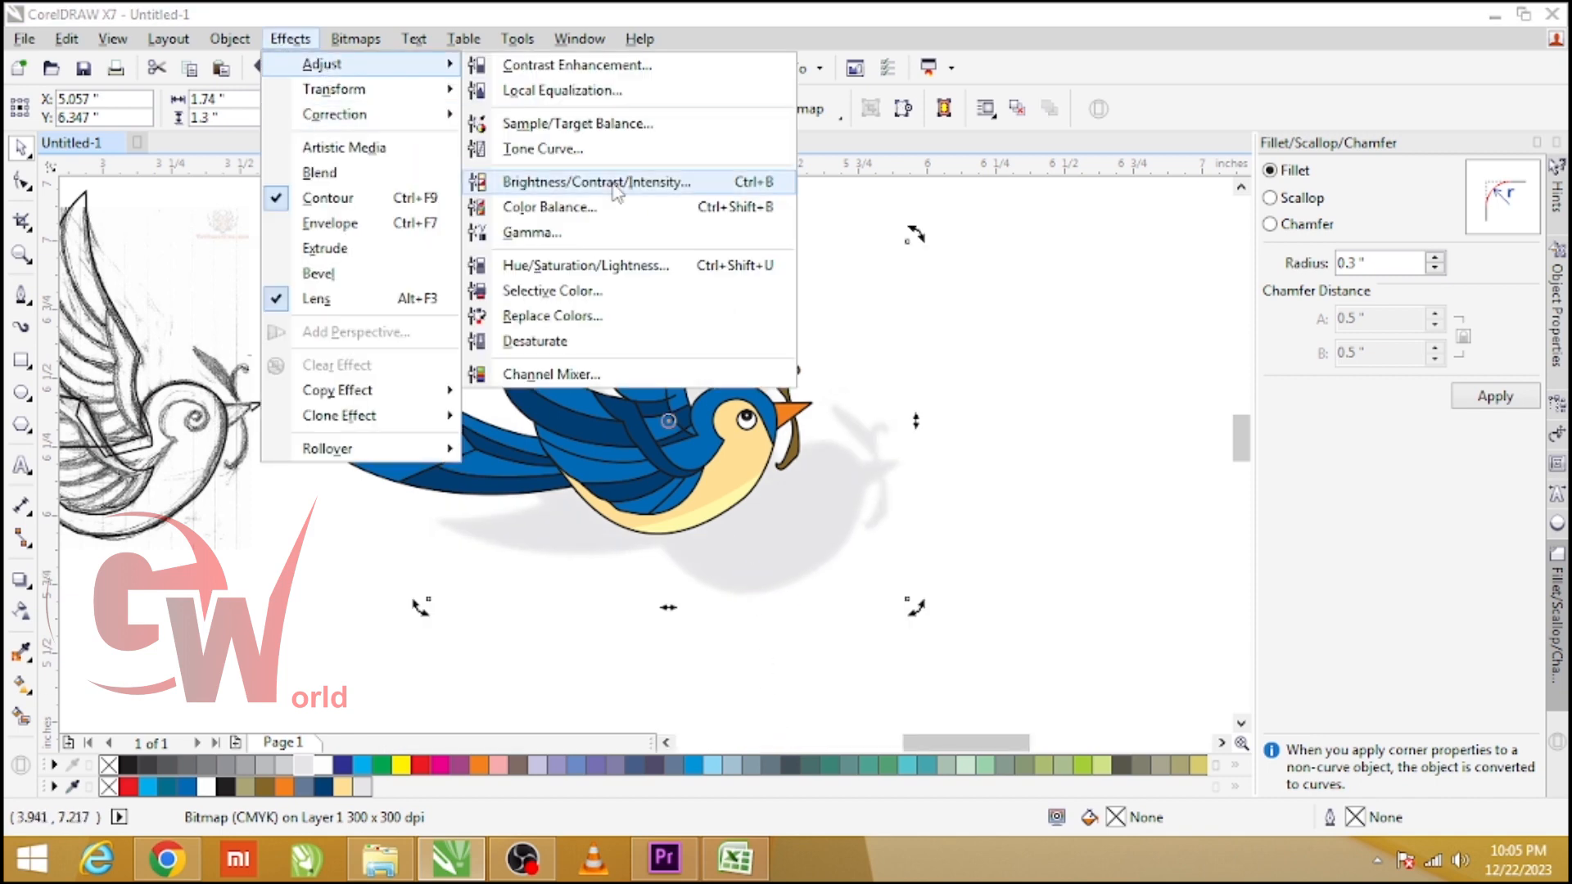
{"action": "left_click", "coordinate": [565, 144]}
{"action": "left_click_drag", "start_coordinate": [1018, 225], "coordinate": [1256, 196]}
{"action": "left_click_drag", "start_coordinate": [1218, 413], "coordinate": [1193, 391]}
{"action": "left_click", "coordinate": [1458, 711]}
- Scale the shadow bitmap down and place it below the coloured bird
{"action": "scroll", "coordinate": [618, 403], "scroll_direction": "down", "scroll_amount": 2}
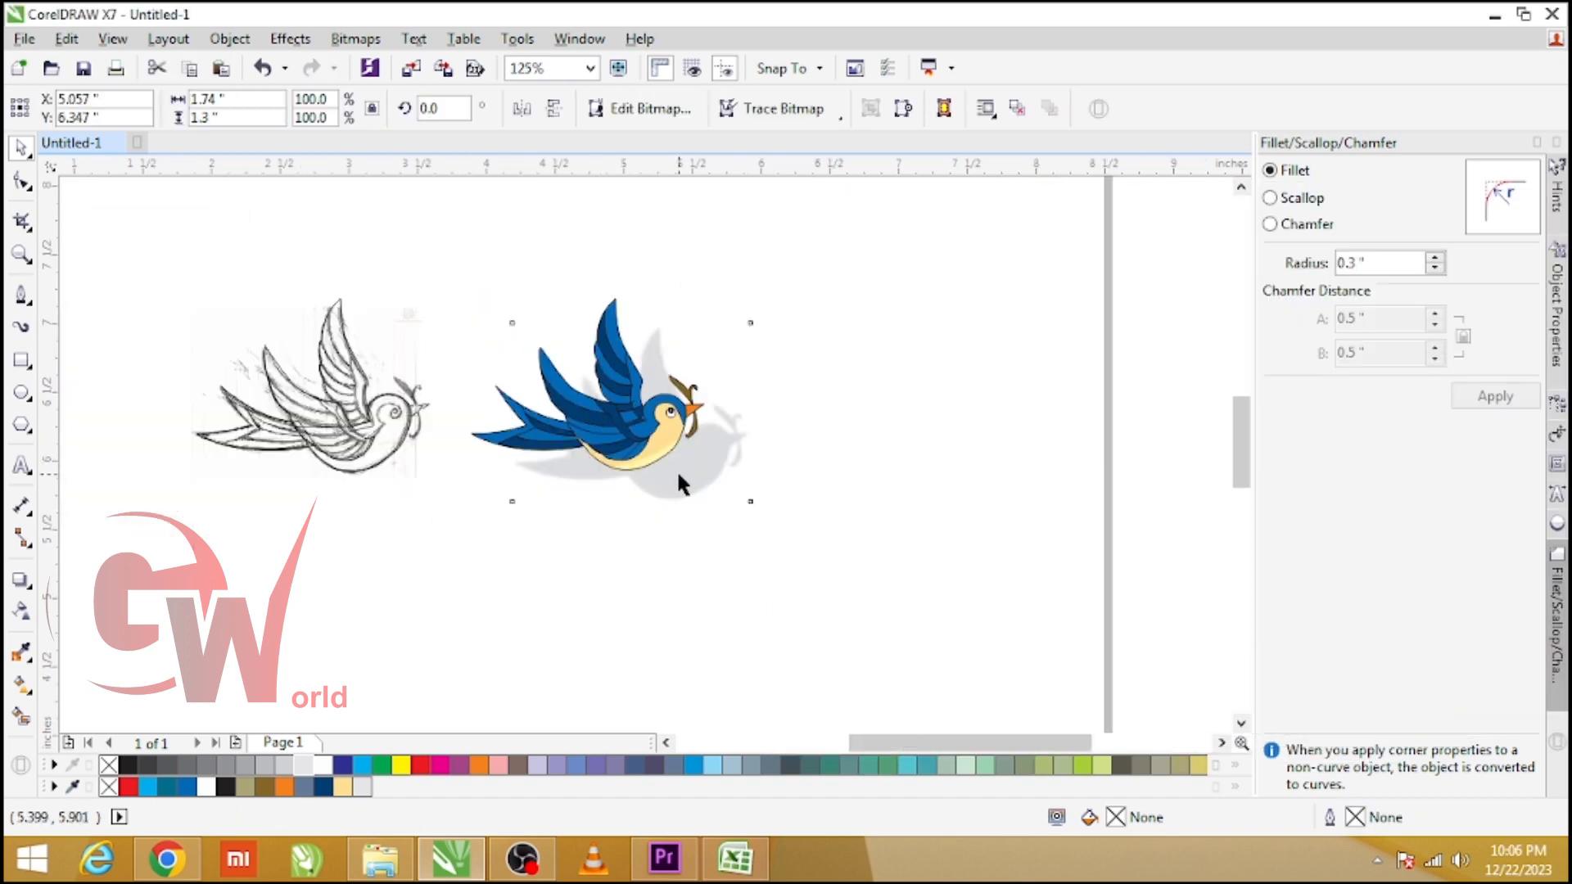
{"action": "left_click_drag", "start_coordinate": [743, 506], "coordinate": [726, 520]}
{"action": "left_click_drag", "start_coordinate": [697, 465], "coordinate": [684, 524]}
{"action": "left_click", "coordinate": [754, 534]}
- Select the traced outlines lying over the pencil sketch, leaving the sketch image out, and delete them
{"action": "left_click_drag", "start_coordinate": [300, 414], "coordinate": [317, 391]}
{"action": "key", "text": "ctrl+z"}
{"action": "left_click_drag", "start_coordinate": [445, 268], "coordinate": [54, 532]}
{"action": "left_click", "coordinate": [436, 334], "text": "shift"}
{"action": "key", "text": "Delete"}
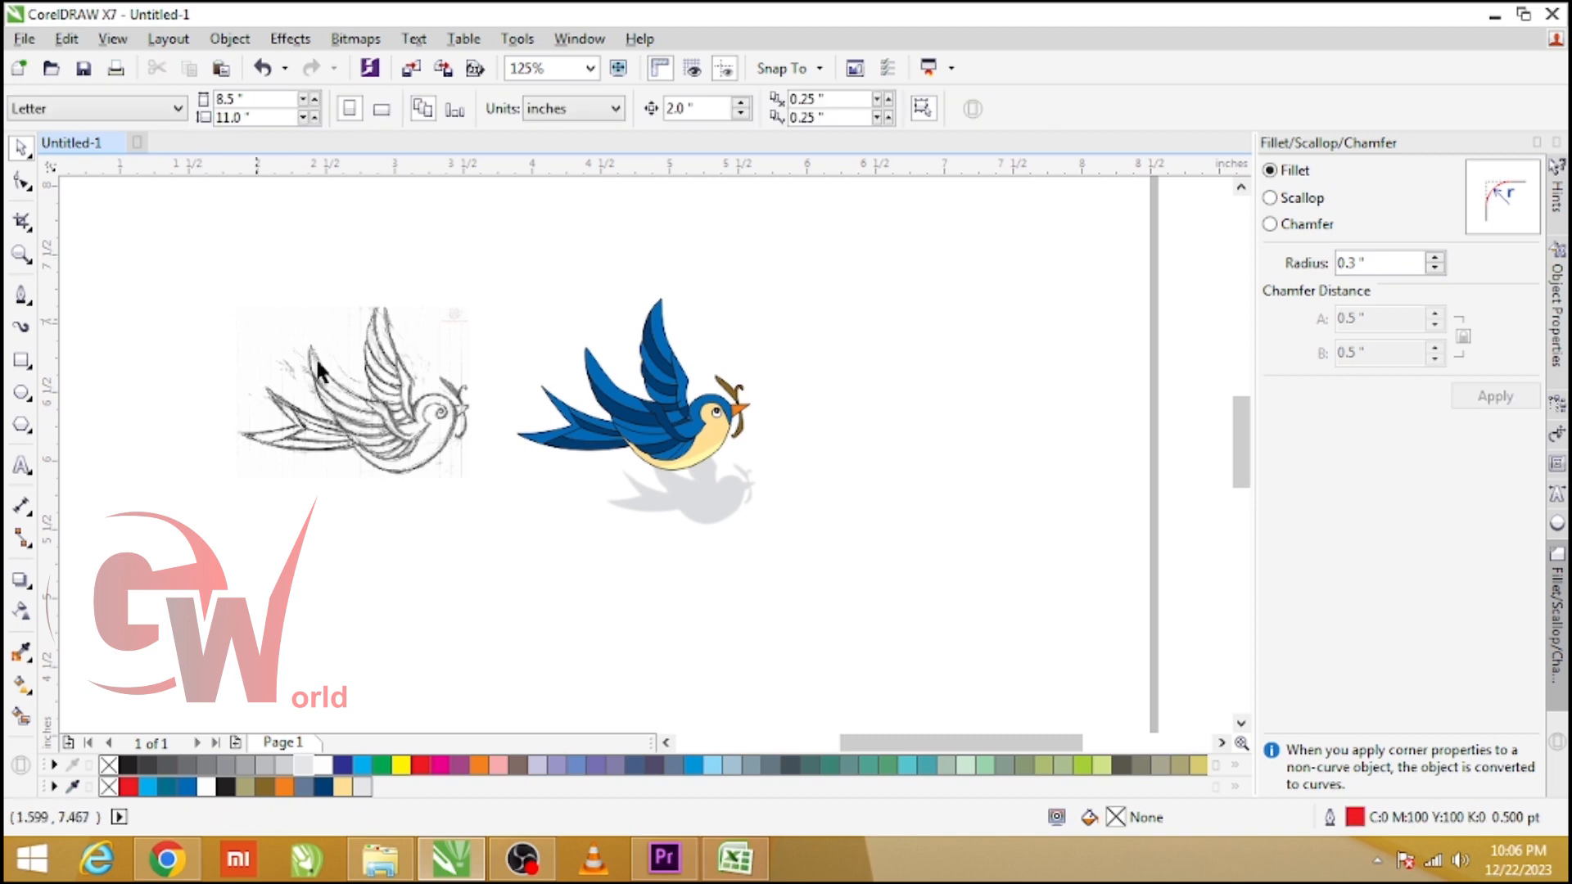
- Move the pencil sketch right beside the coloured bird and fit sketch, bird and shadow in the view
{"action": "left_click_drag", "start_coordinate": [393, 385], "coordinate": [431, 385]}
{"action": "left_click_drag", "start_coordinate": [205, 238], "coordinate": [868, 598]}
{"action": "key", "text": "shift+F2"}
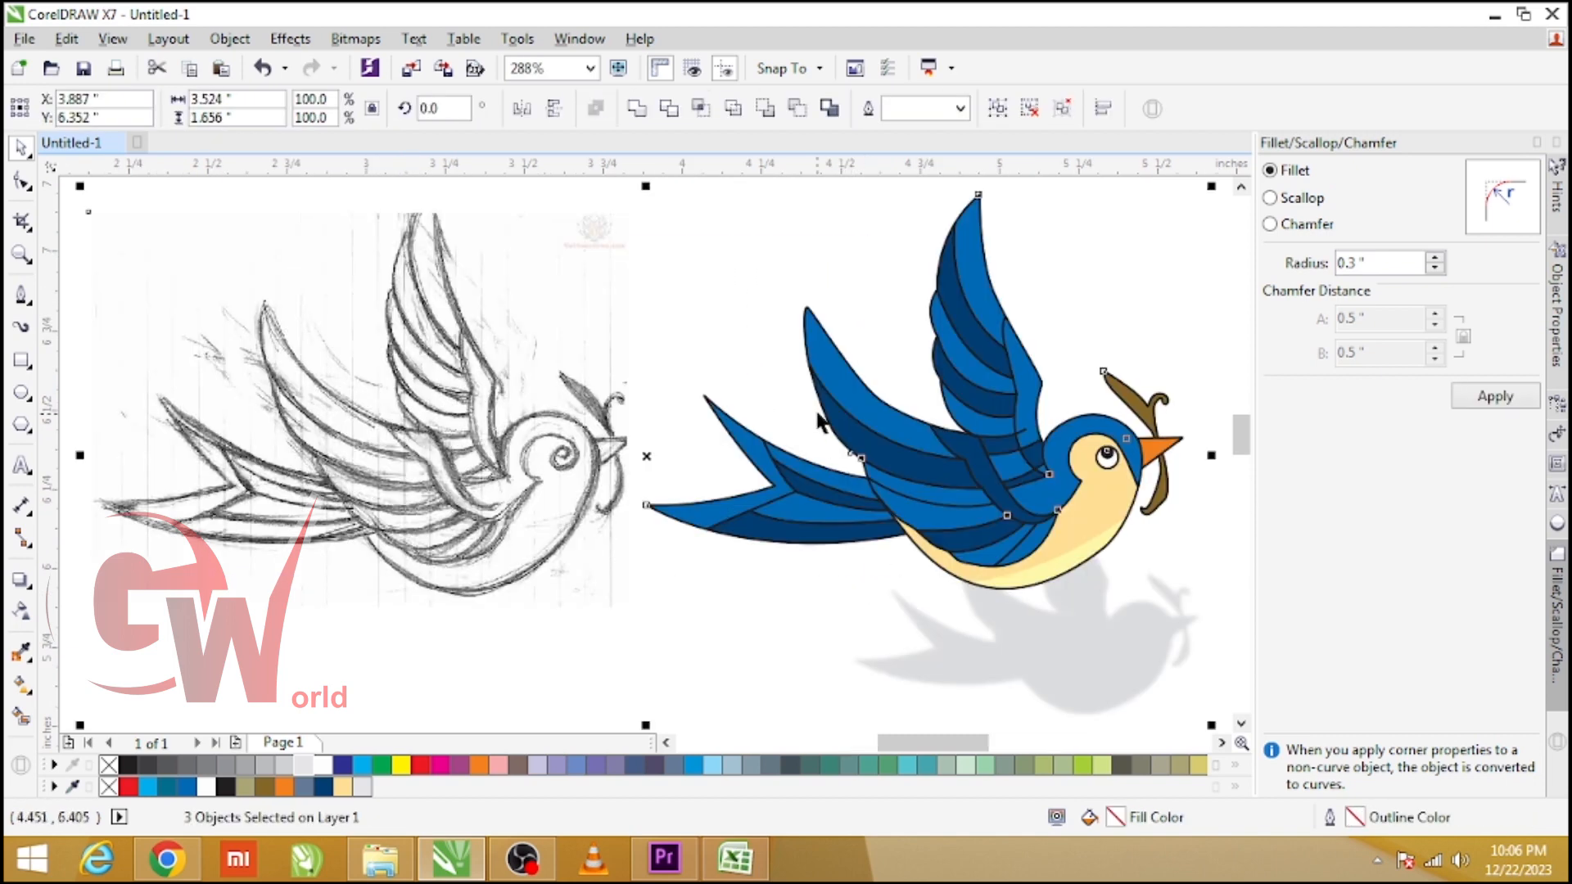
- Close the Fillet/Scallop/Chamfer docker and view the finished artwork in full-screen preview
{"action": "left_click", "coordinate": [1538, 142]}
{"action": "left_click_drag", "start_coordinate": [1077, 453], "coordinate": [938, 422]}
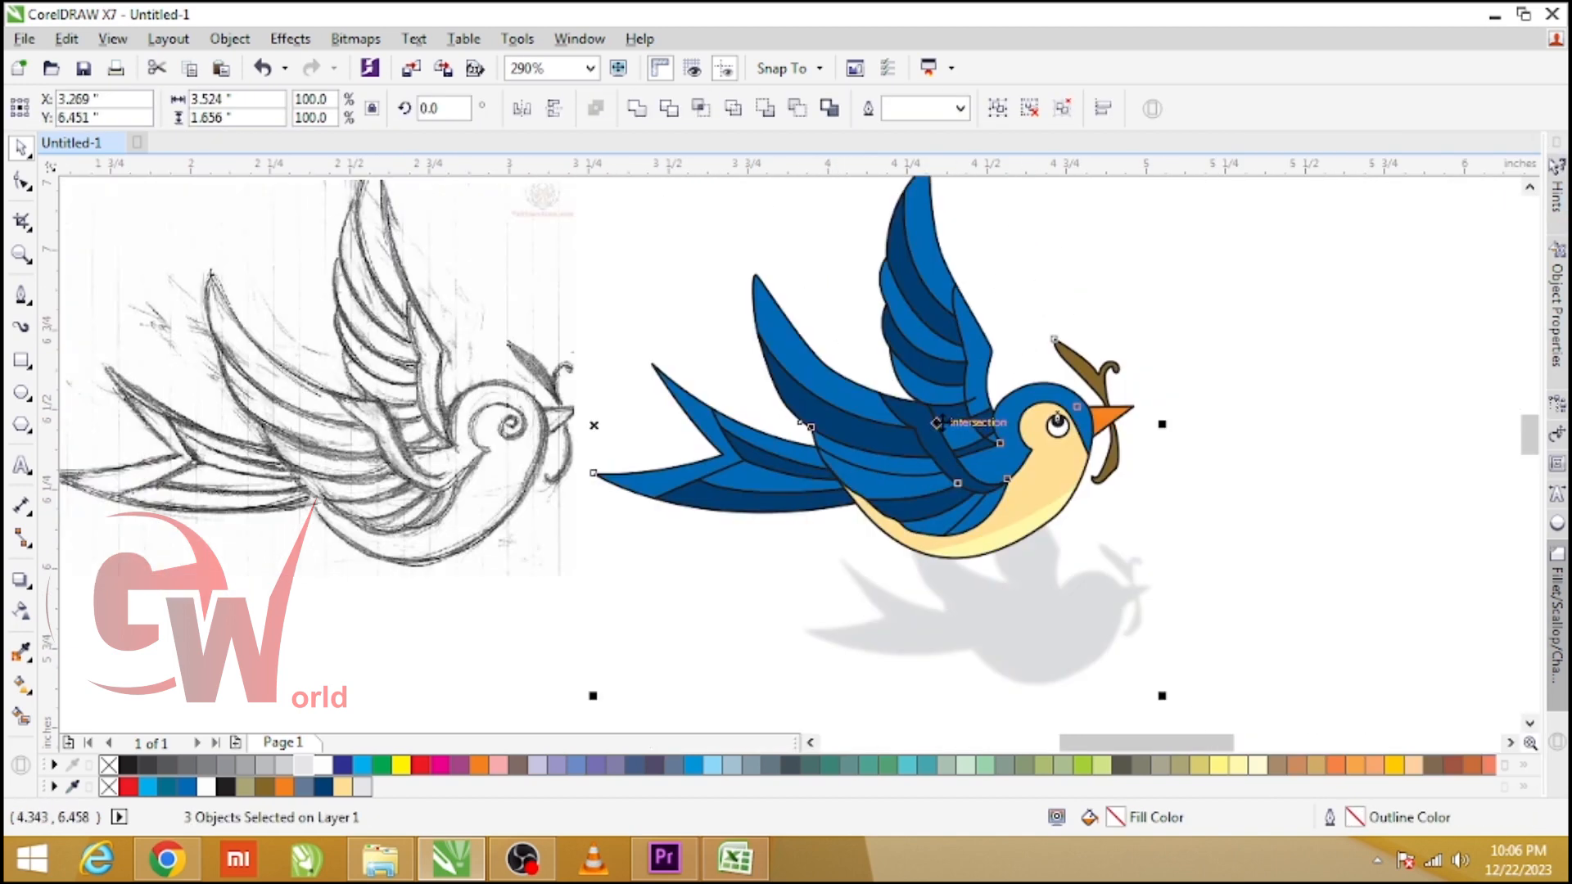
{"action": "key", "text": "F9"}
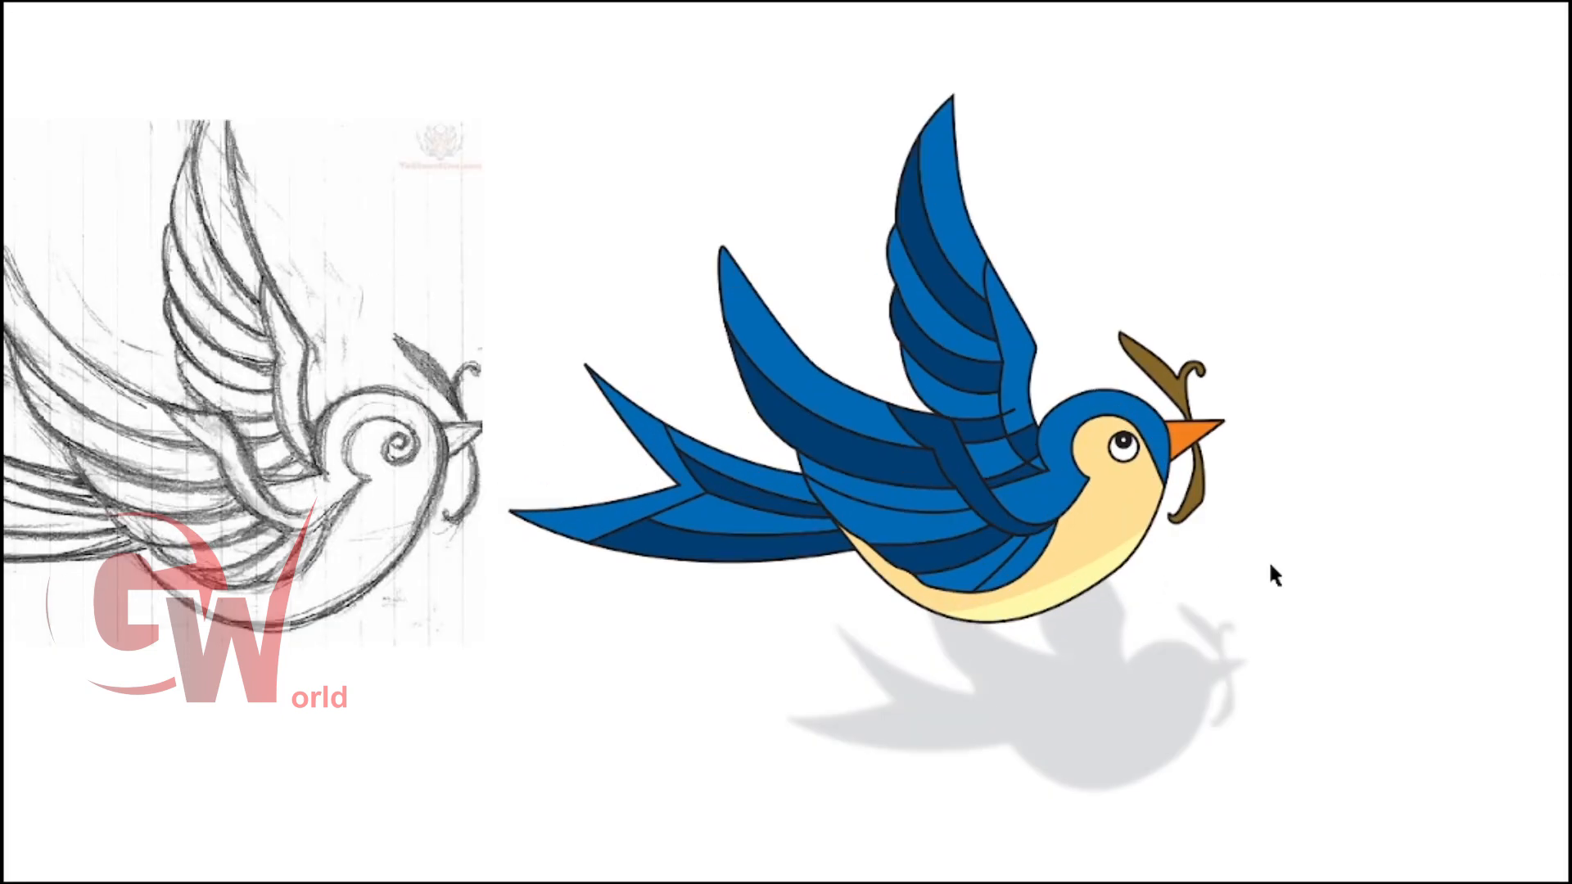